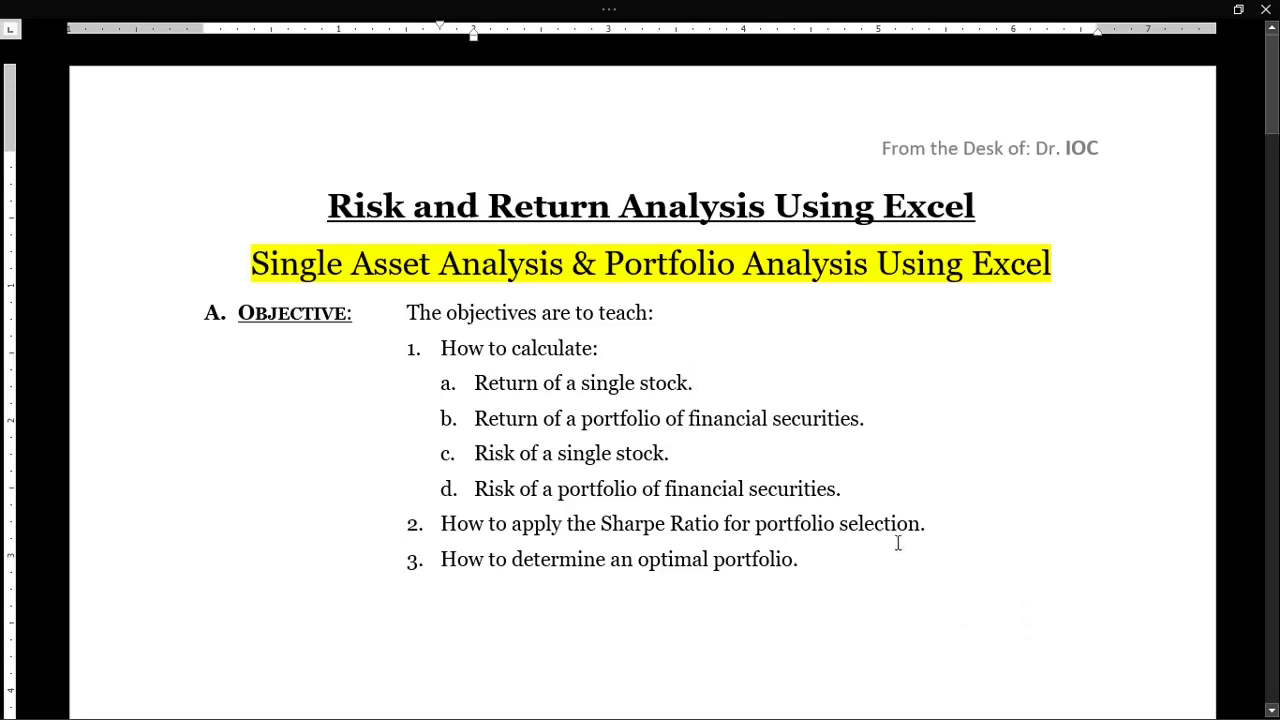
- Read through the document's objectives and the five analysis requirements, highlighting each requirement while reading
scroll(895, 540, down, 10)
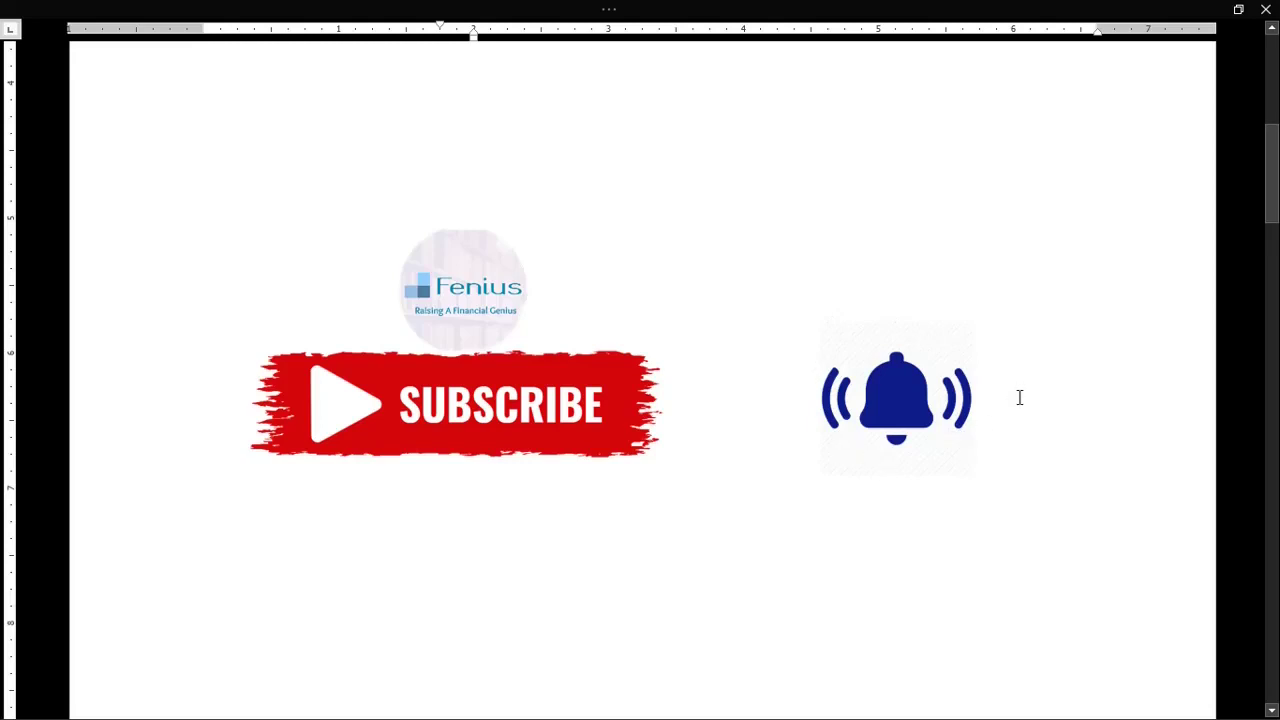
scroll(1020, 398, down, 1)
scroll(1020, 398, down, 5)
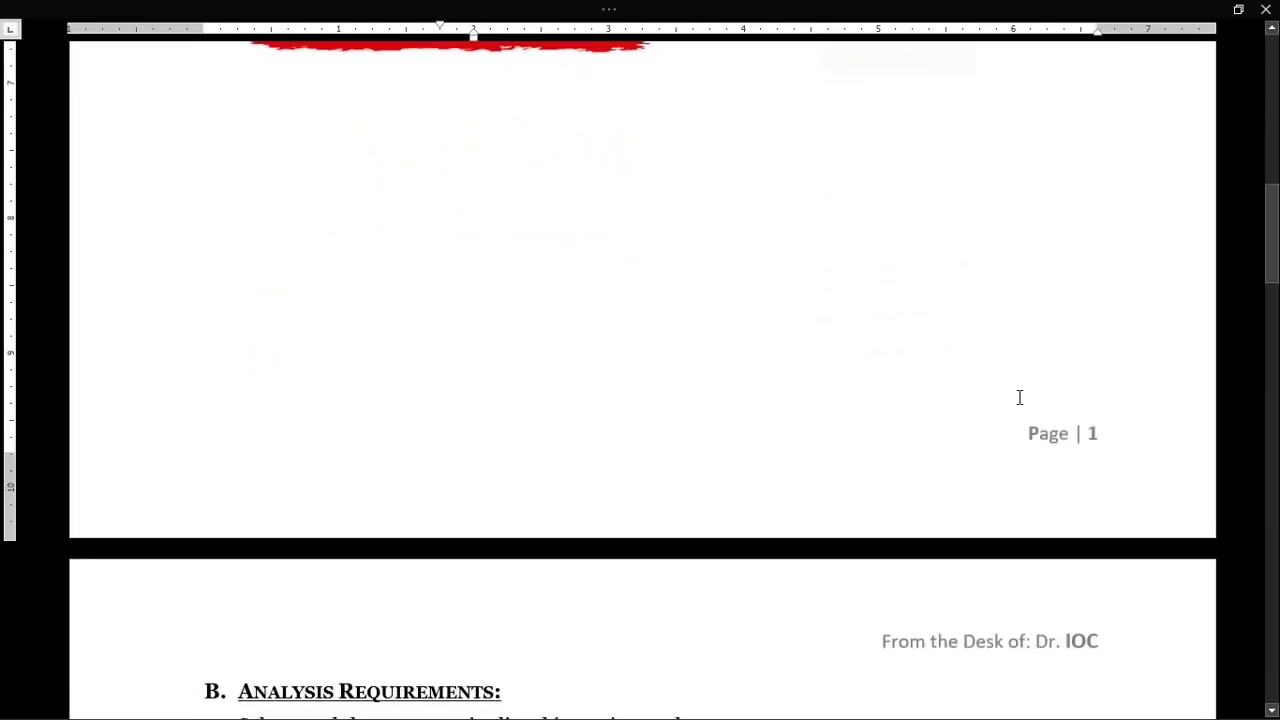
scroll(1020, 396, down, 3)
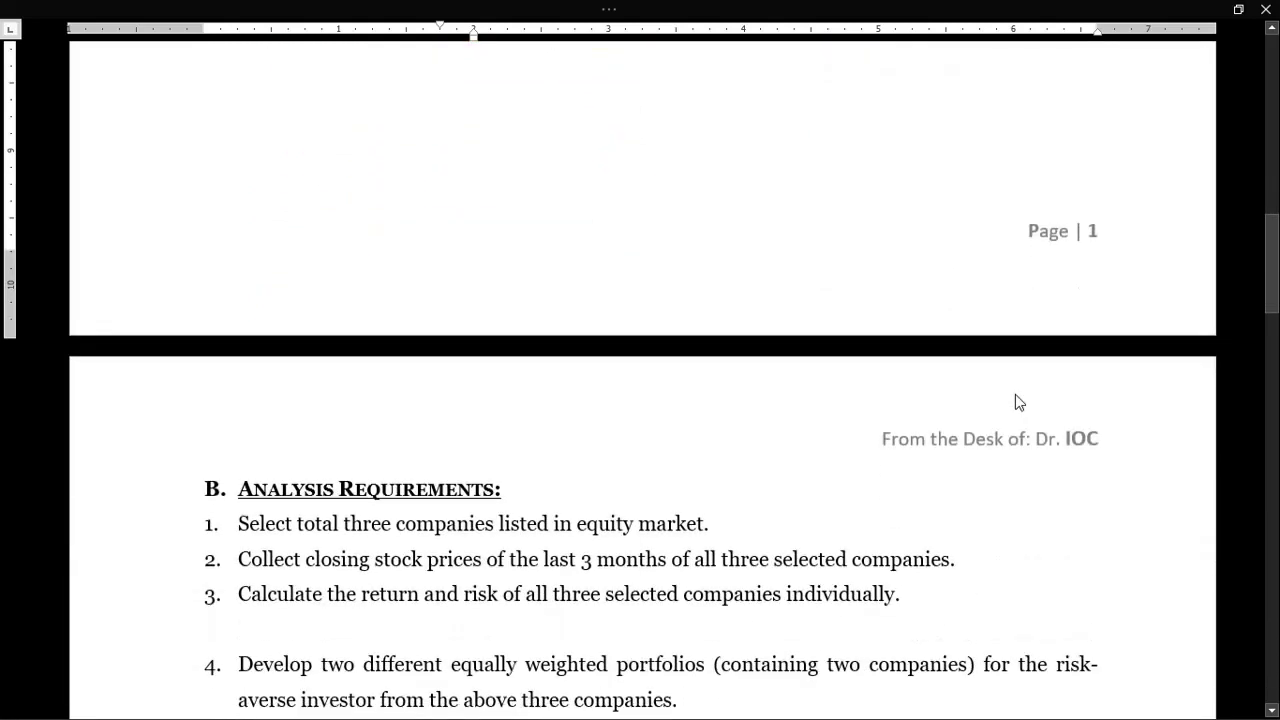
scroll(1016, 400, down, 1)
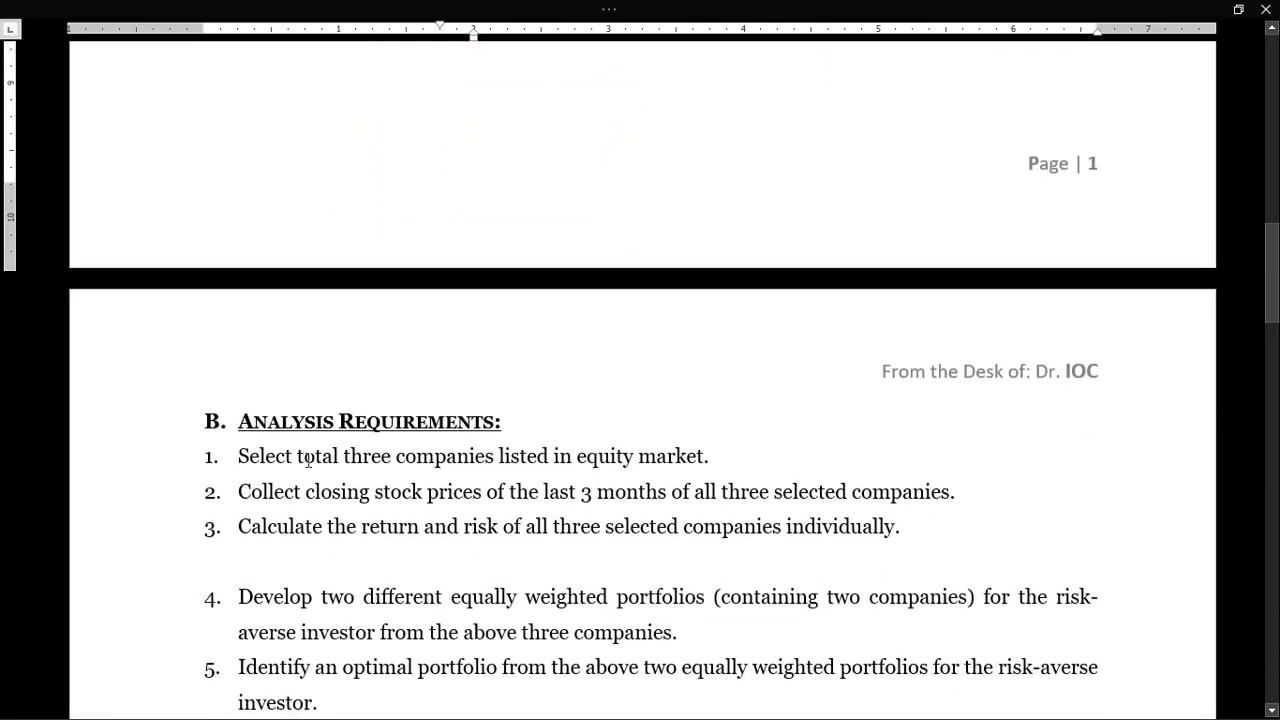
scroll(389, 420, down, 3)
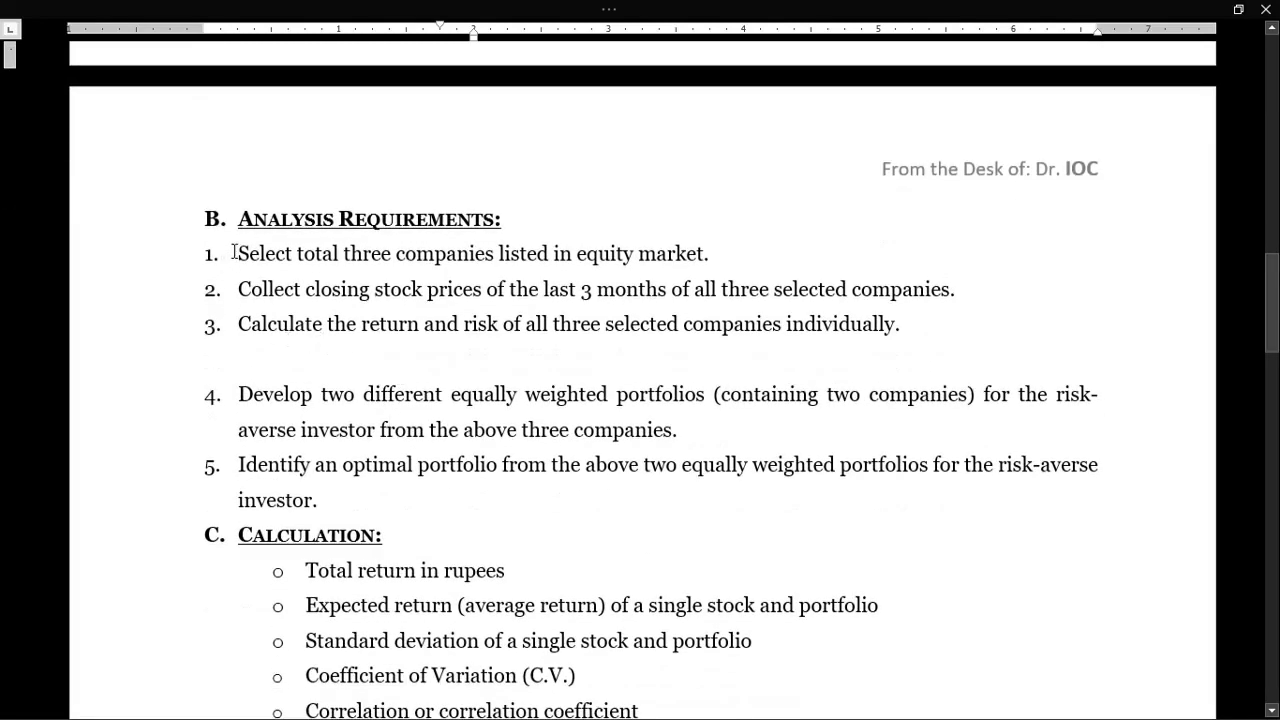
drag(234, 253, 724, 244)
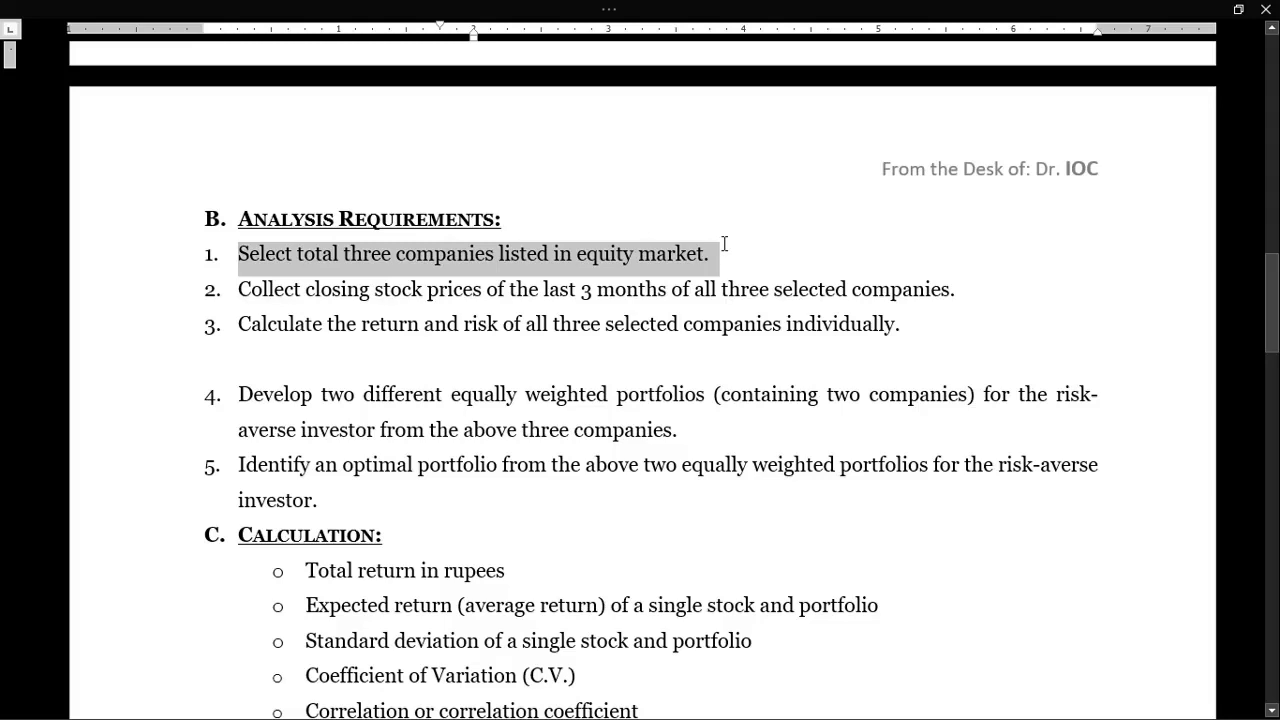
key(Left)
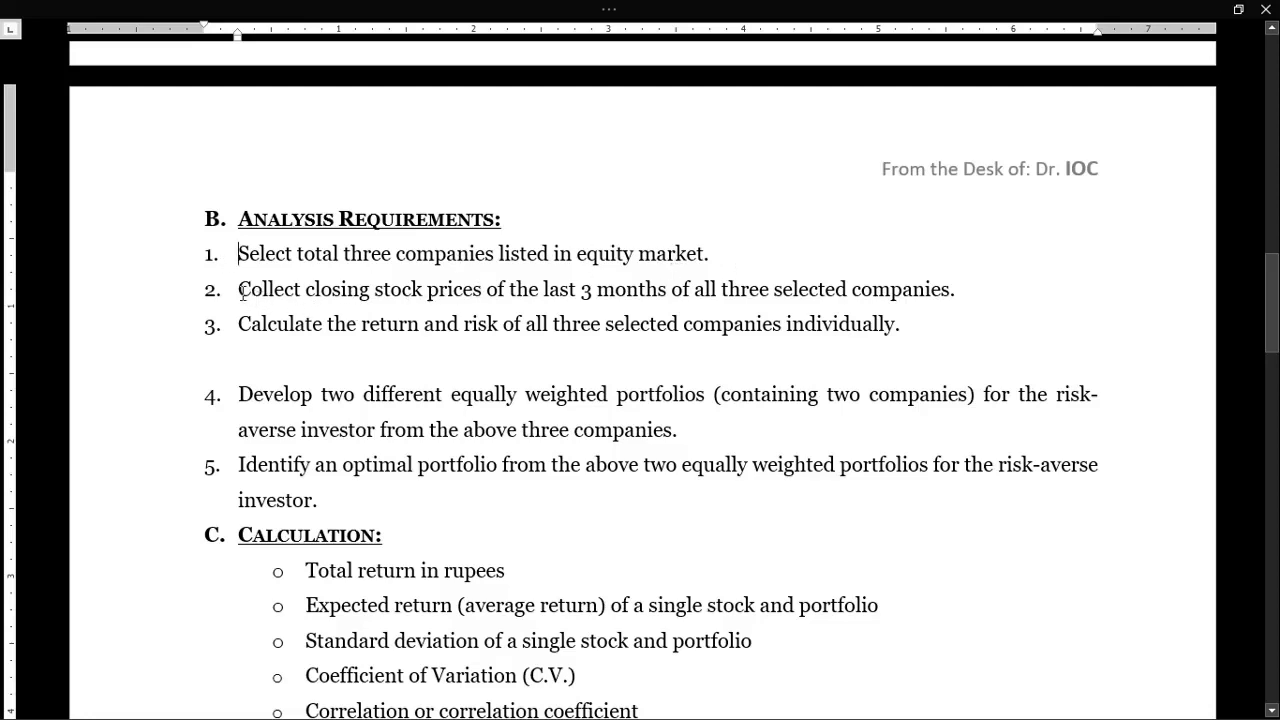
click(157, 300)
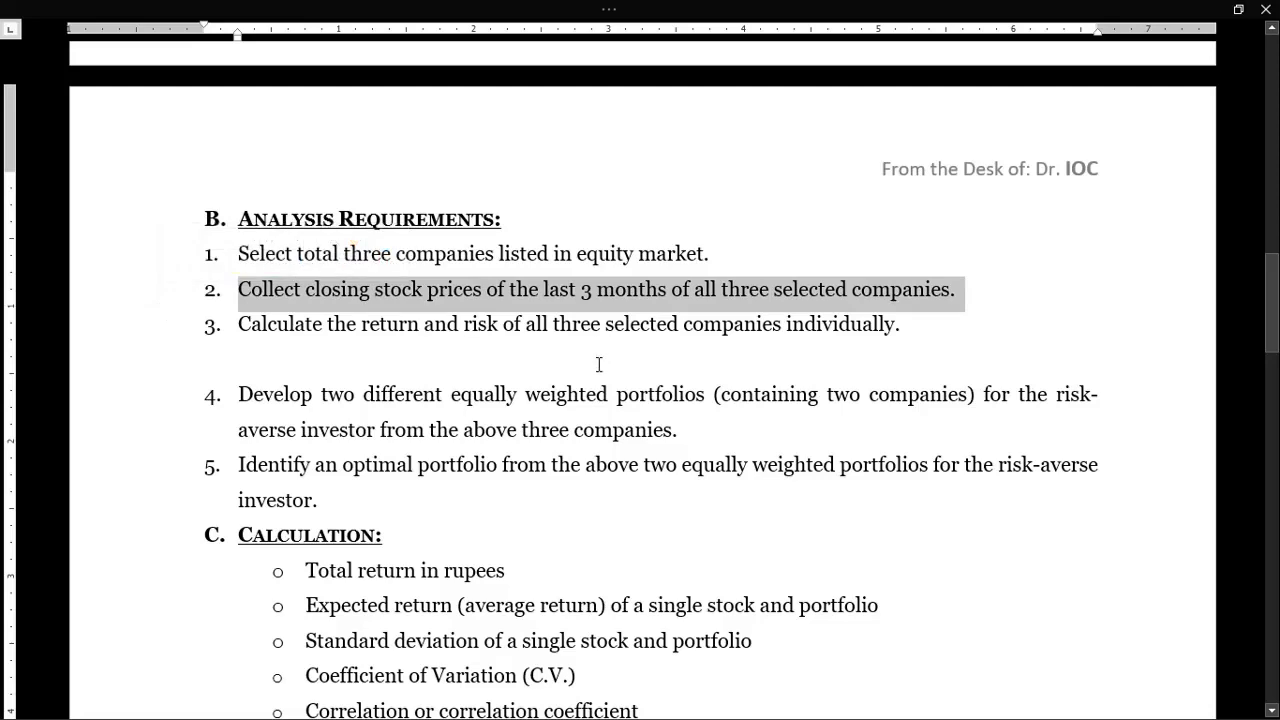
click(166, 335)
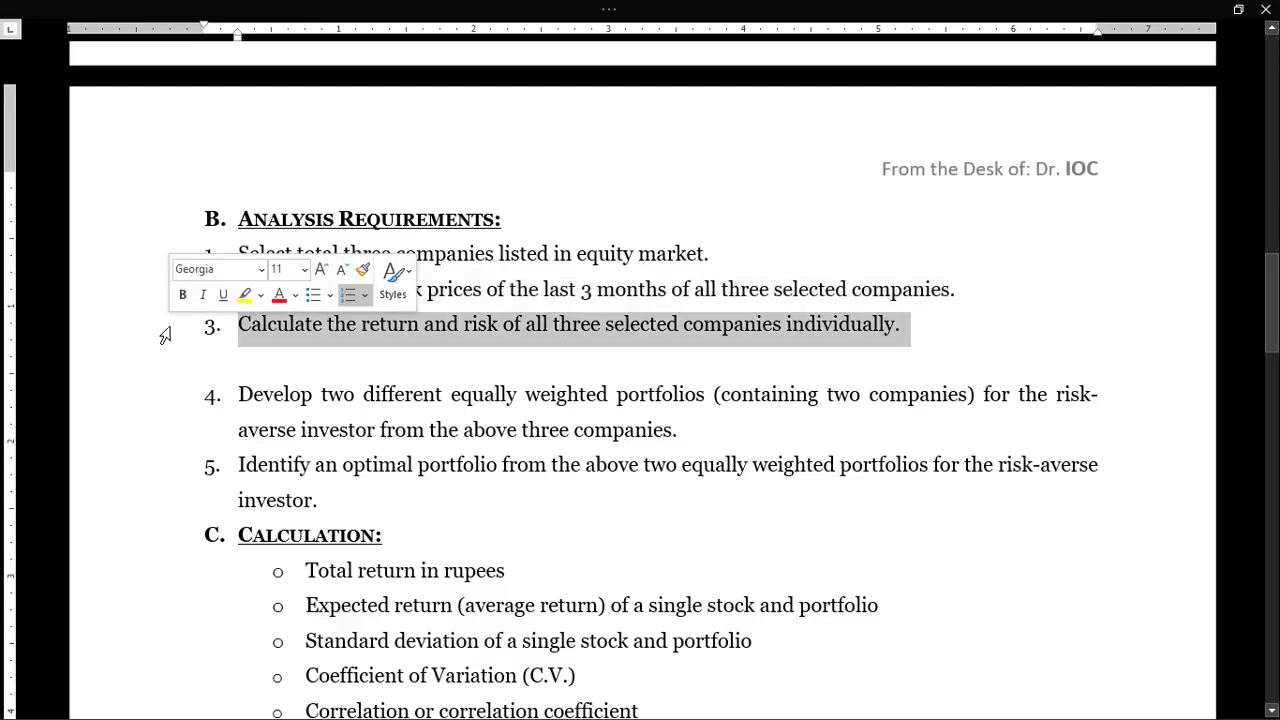
drag(167, 272, 149, 337)
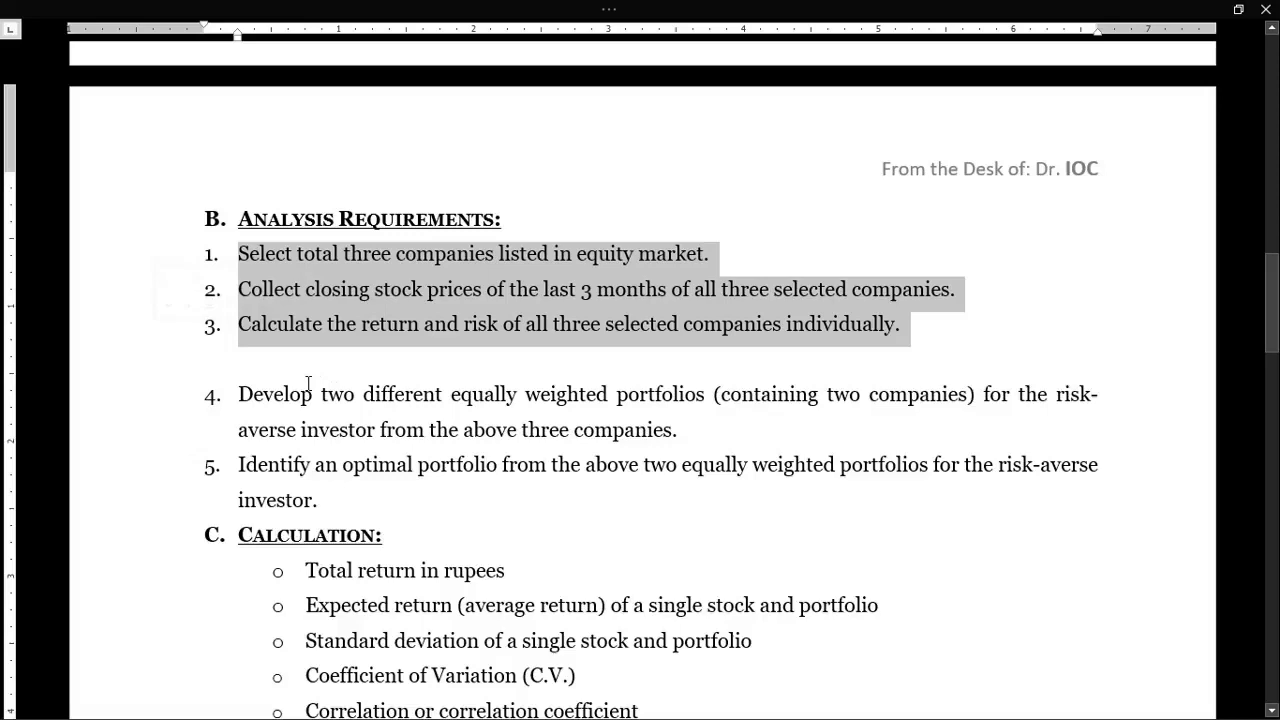
scroll(308, 383, down, 1)
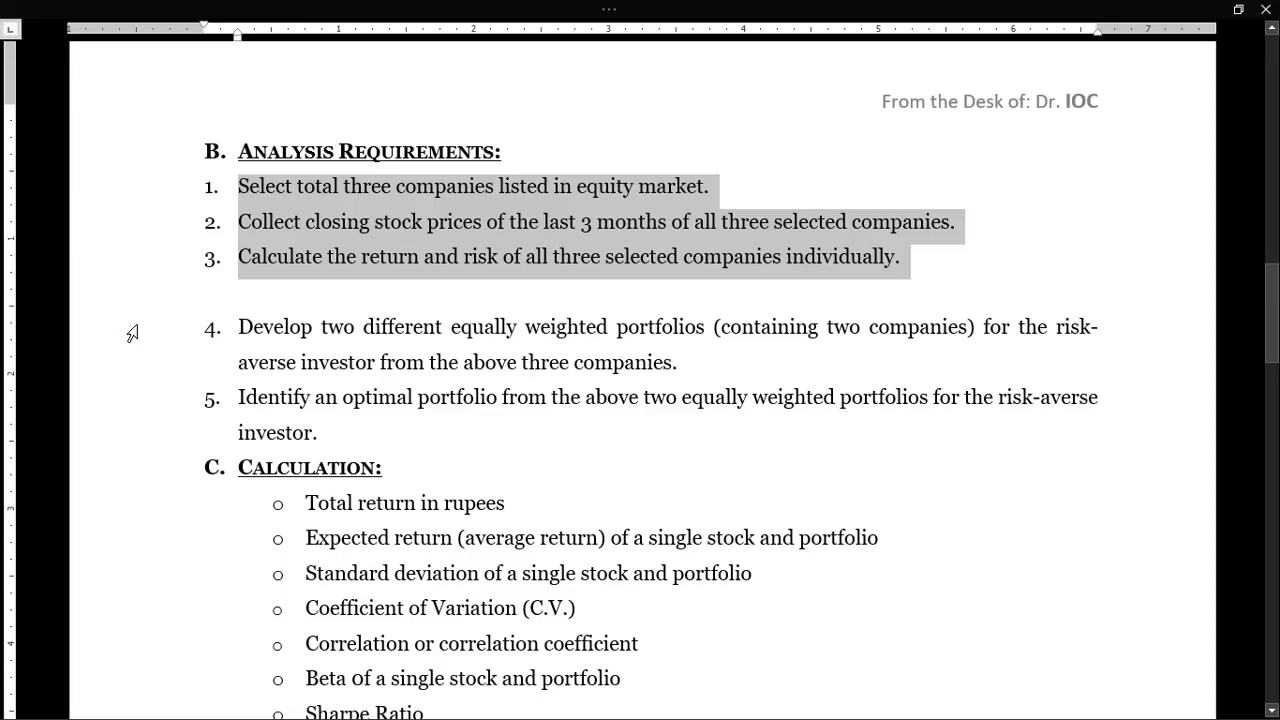
drag(132, 333, 130, 404)
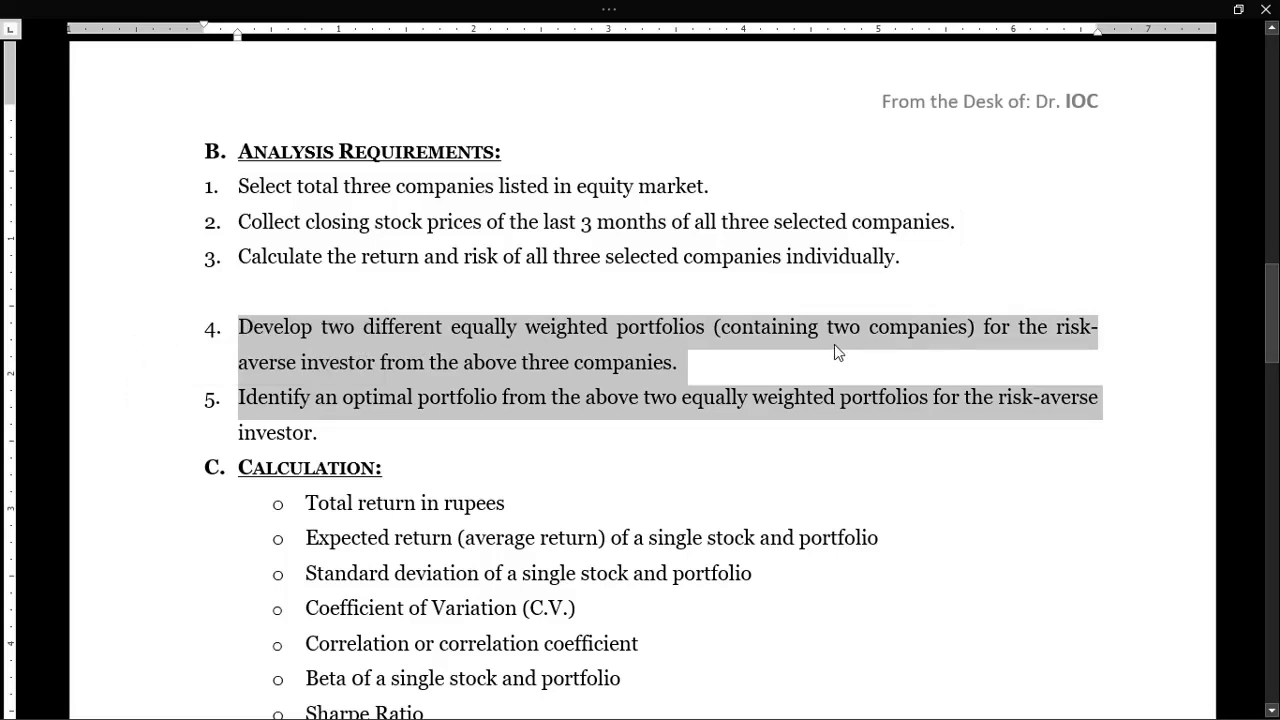
- Review the calculation list, the single asset and portfolio analysis formulas, and the note on the T-bills rate for the Sharpe Ratio
scroll(746, 370, down, 2)
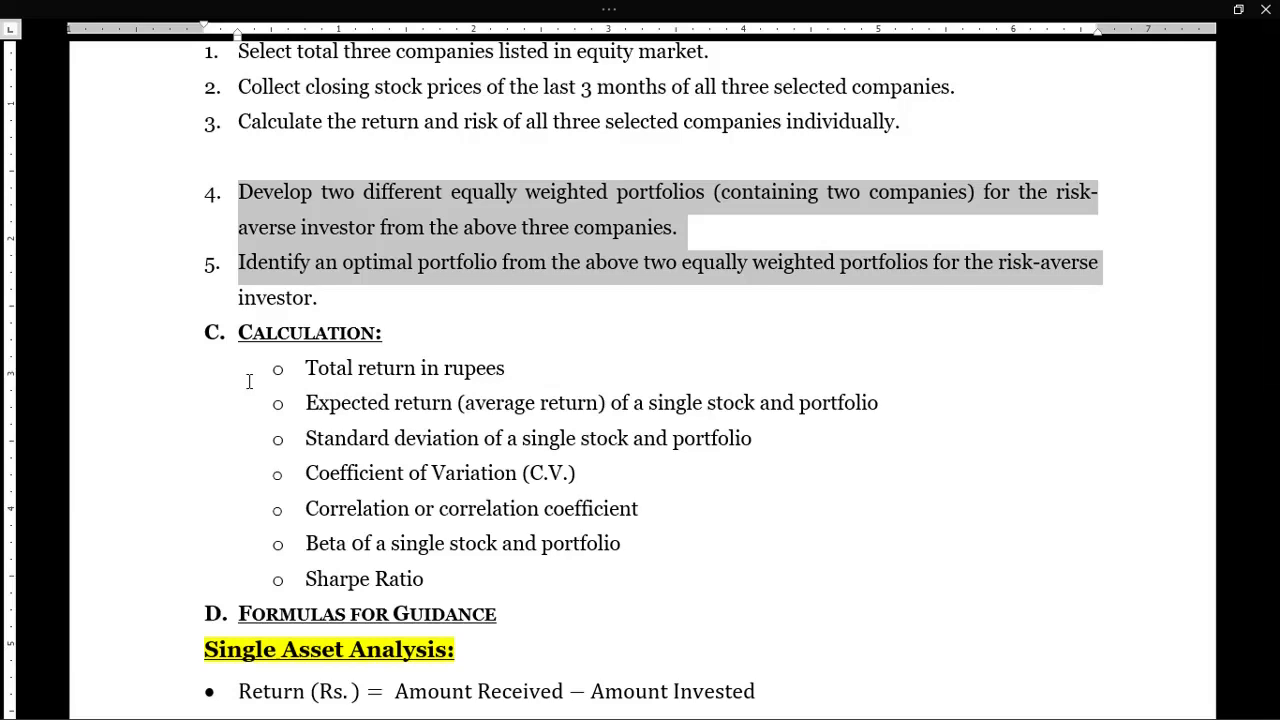
scroll(177, 423, down, 1)
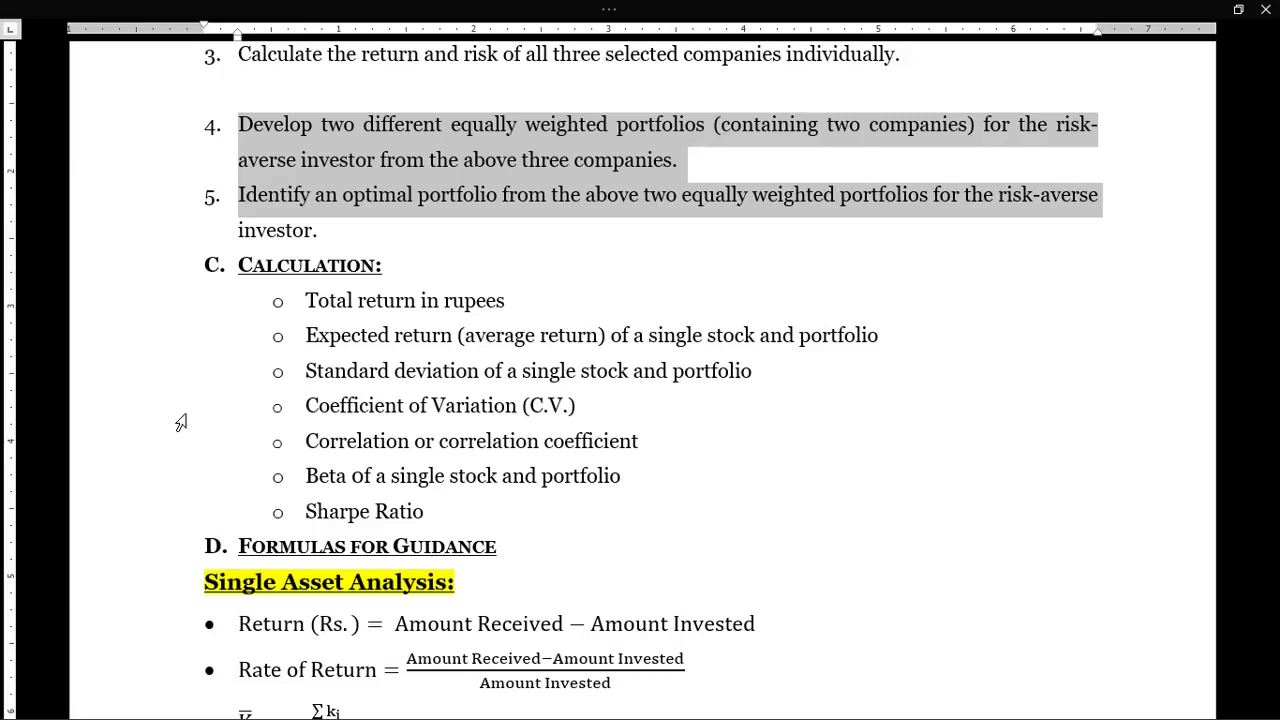
scroll(180, 422, down, 5)
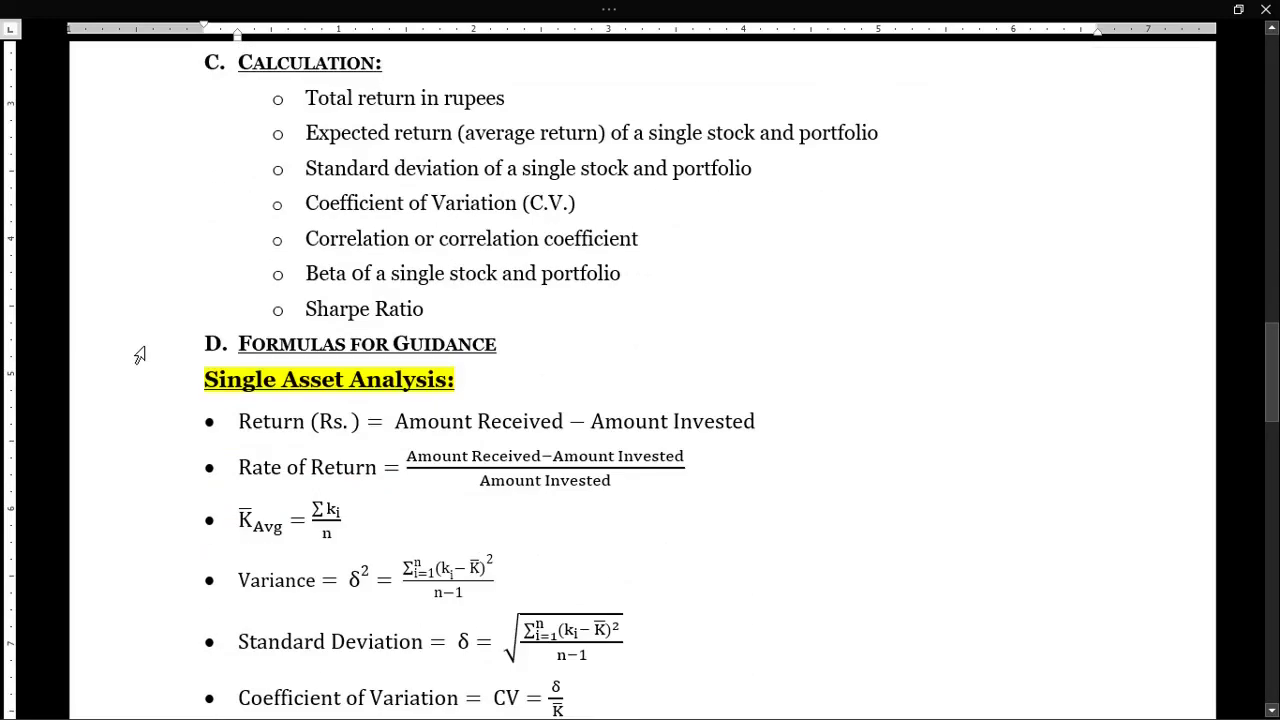
scroll(137, 354, down, 2)
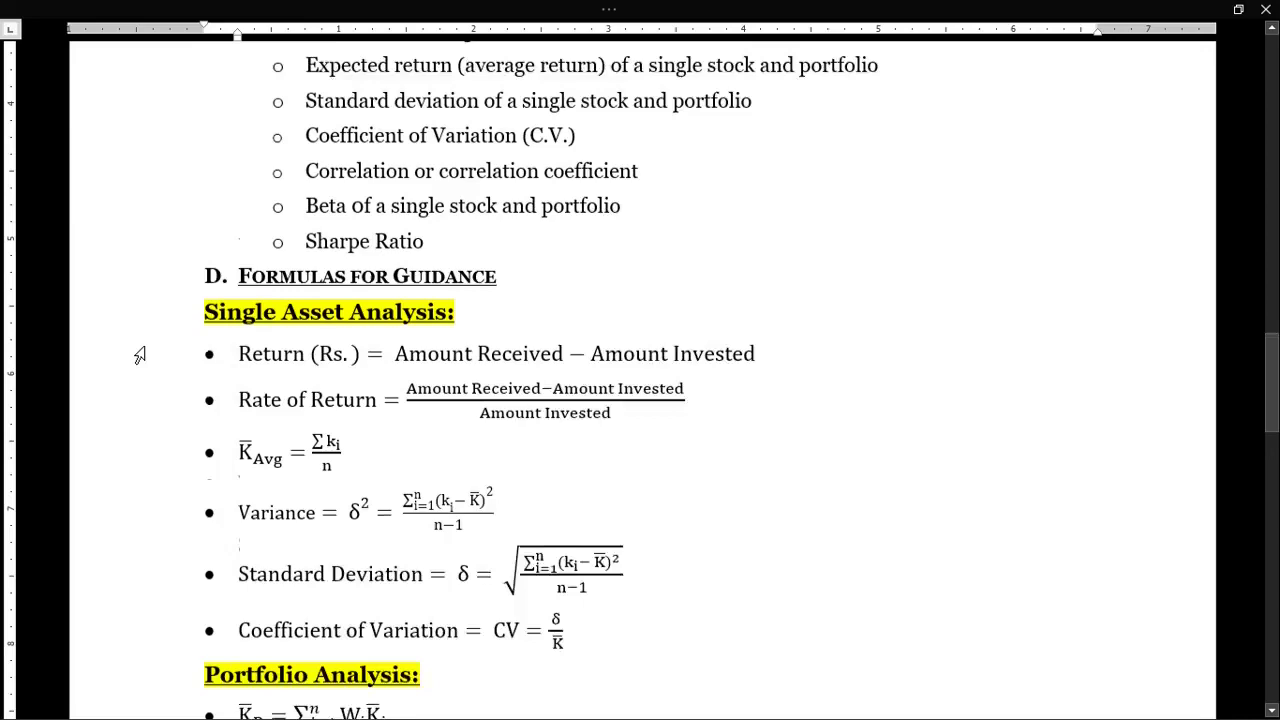
scroll(134, 352, down, 2)
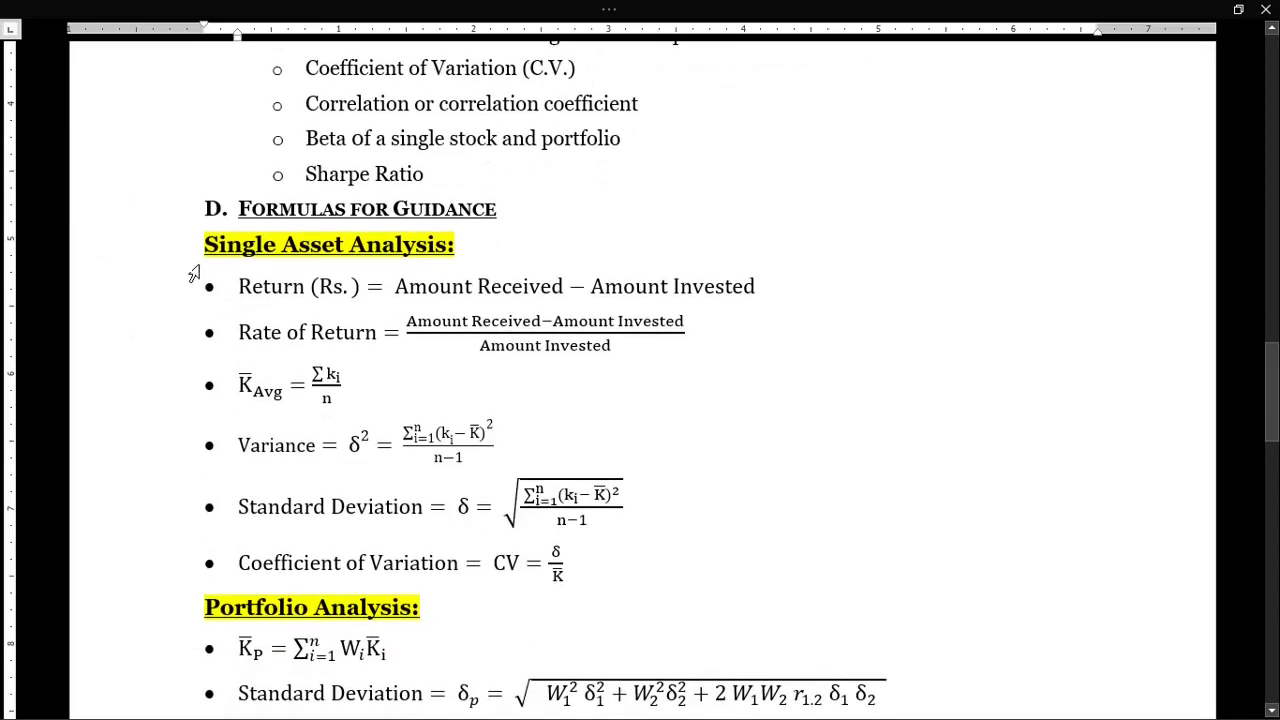
drag(180, 242, 183, 568)
scroll(308, 361, down, 8)
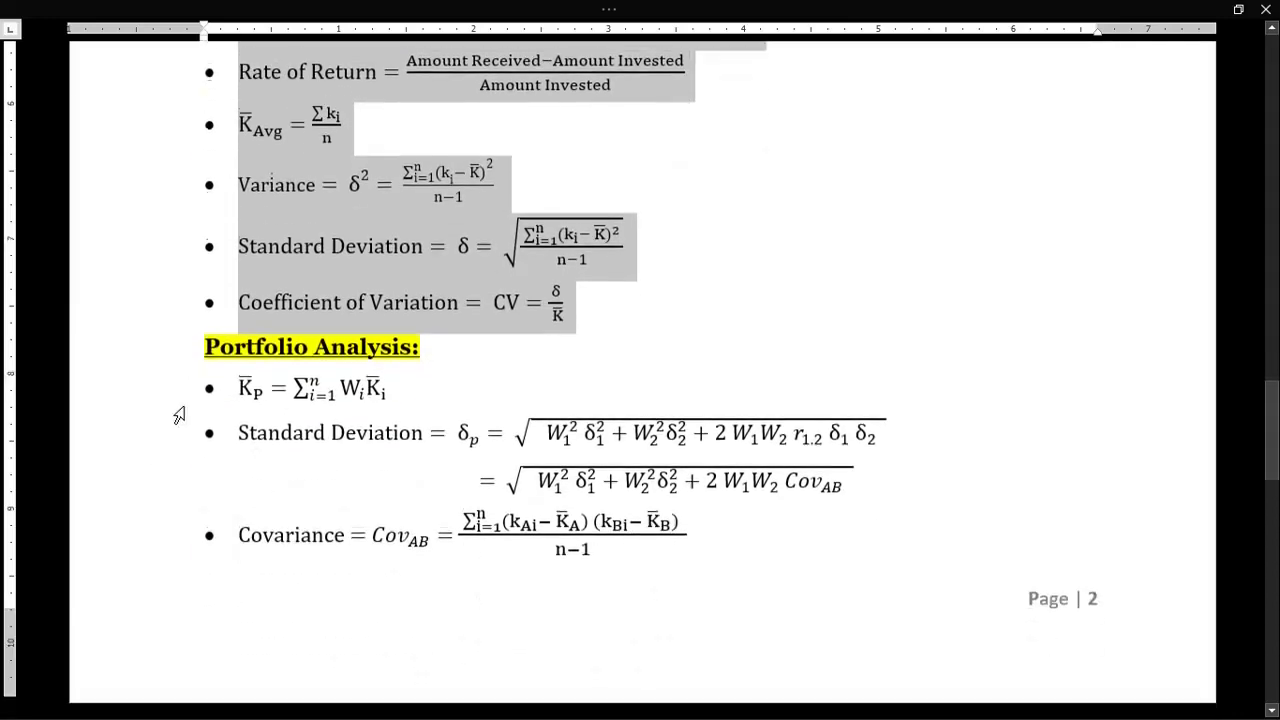
key(Page_Down)
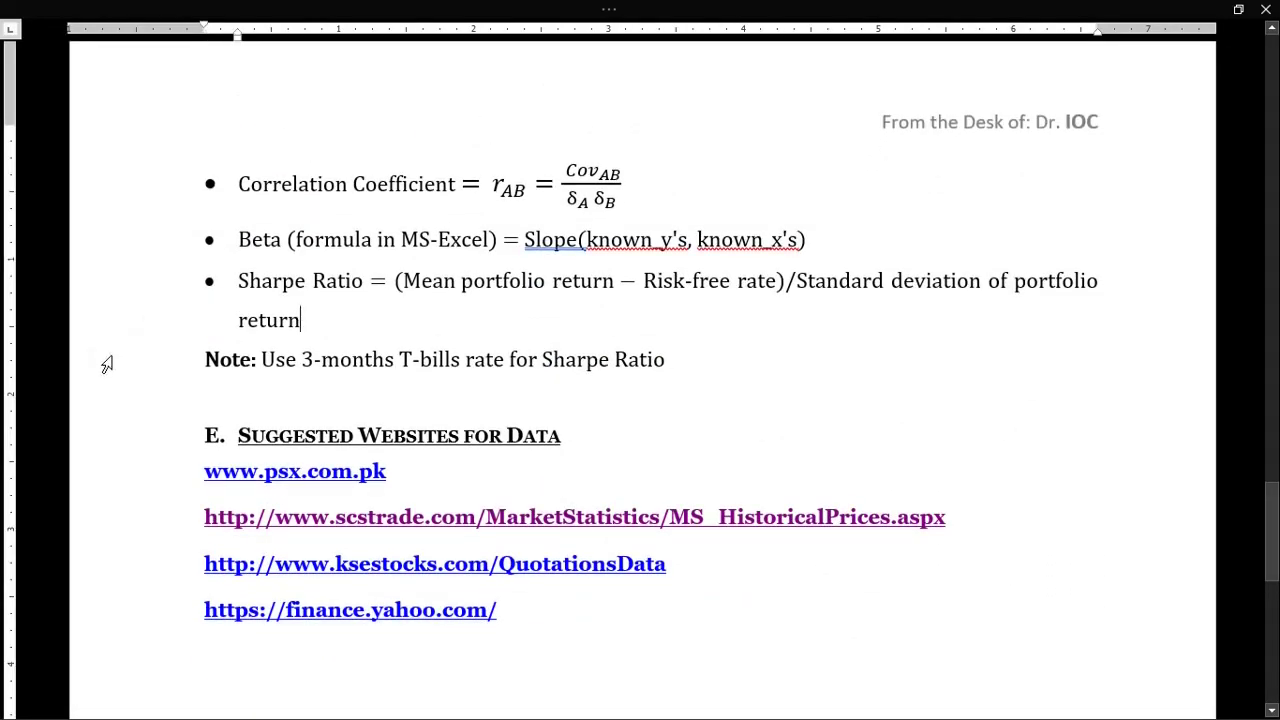
click(106, 363)
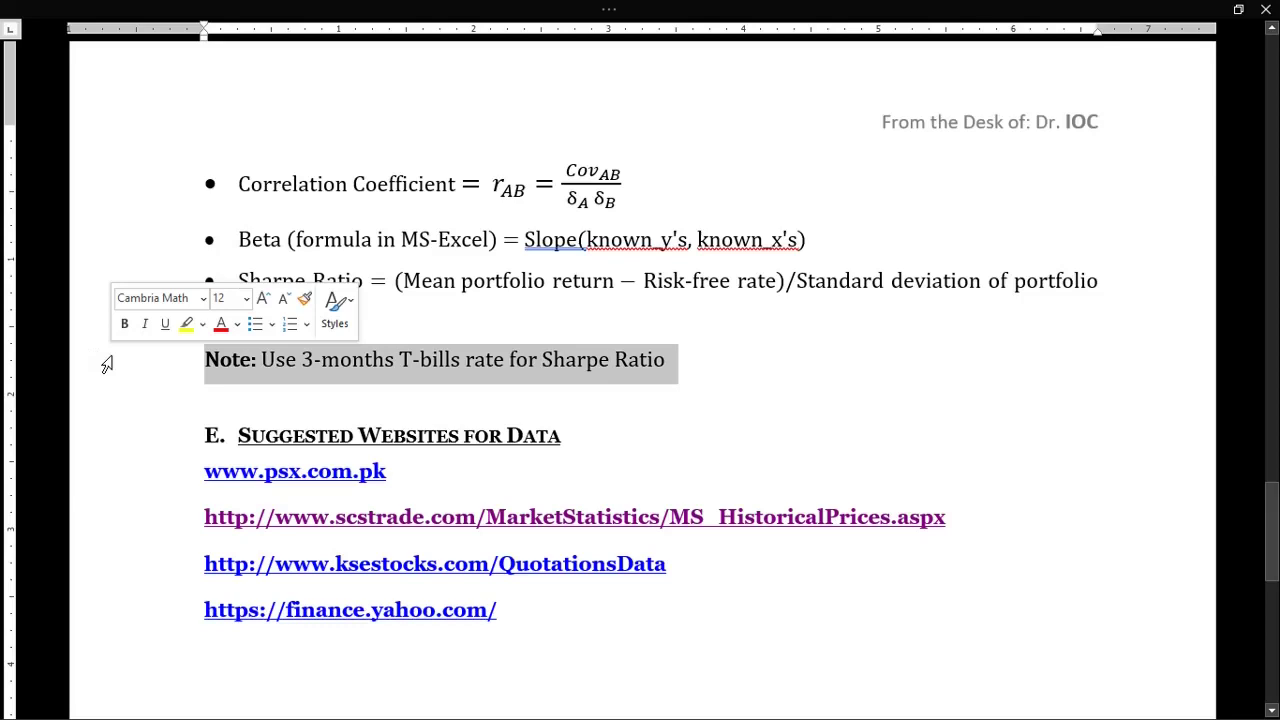
- Open the scstrade.com historical prices link from the suggested websites and choose ACPL - Attock Cement Pakistan Ltd. as the company
scroll(106, 370, down, 2)
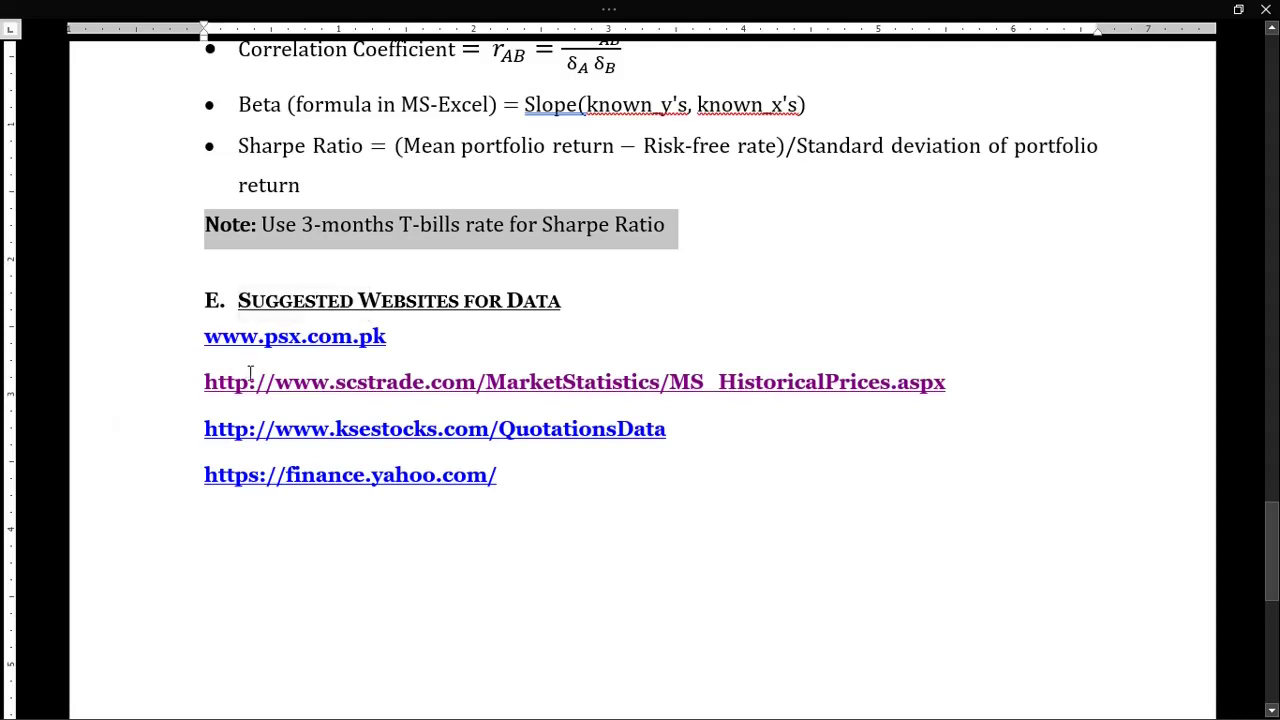
ctrl+click(339, 386)
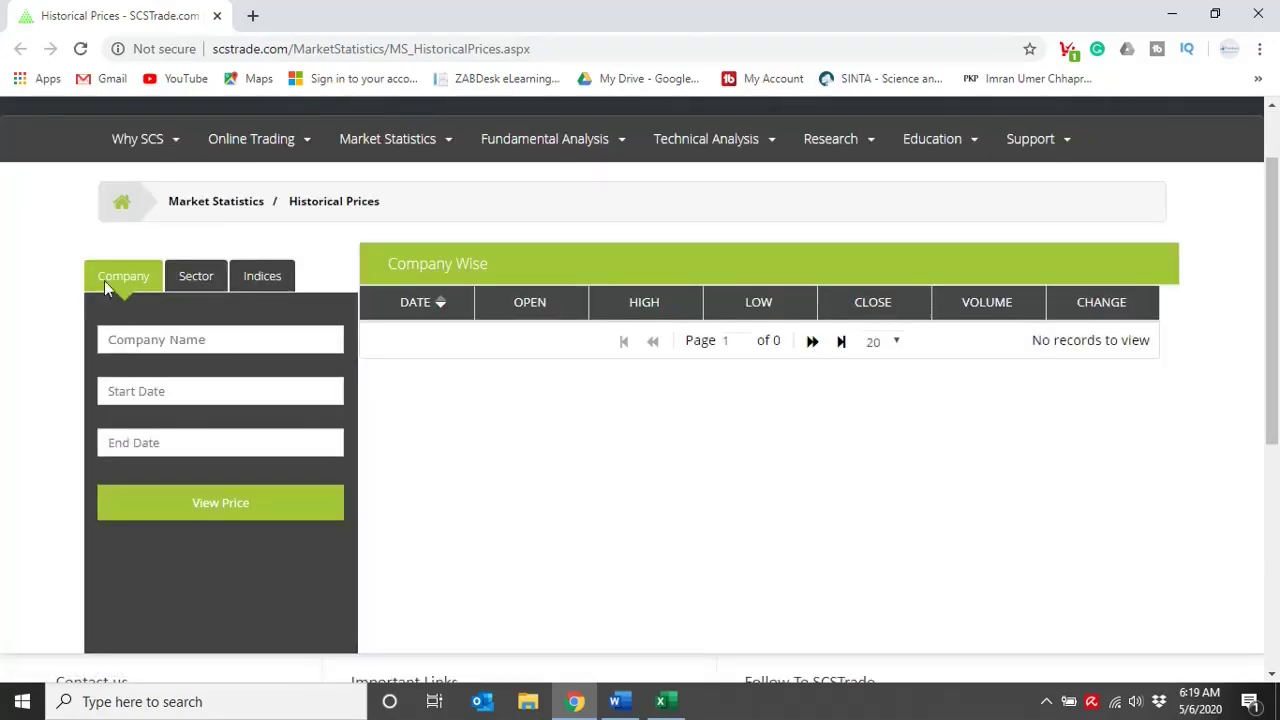
click(167, 339)
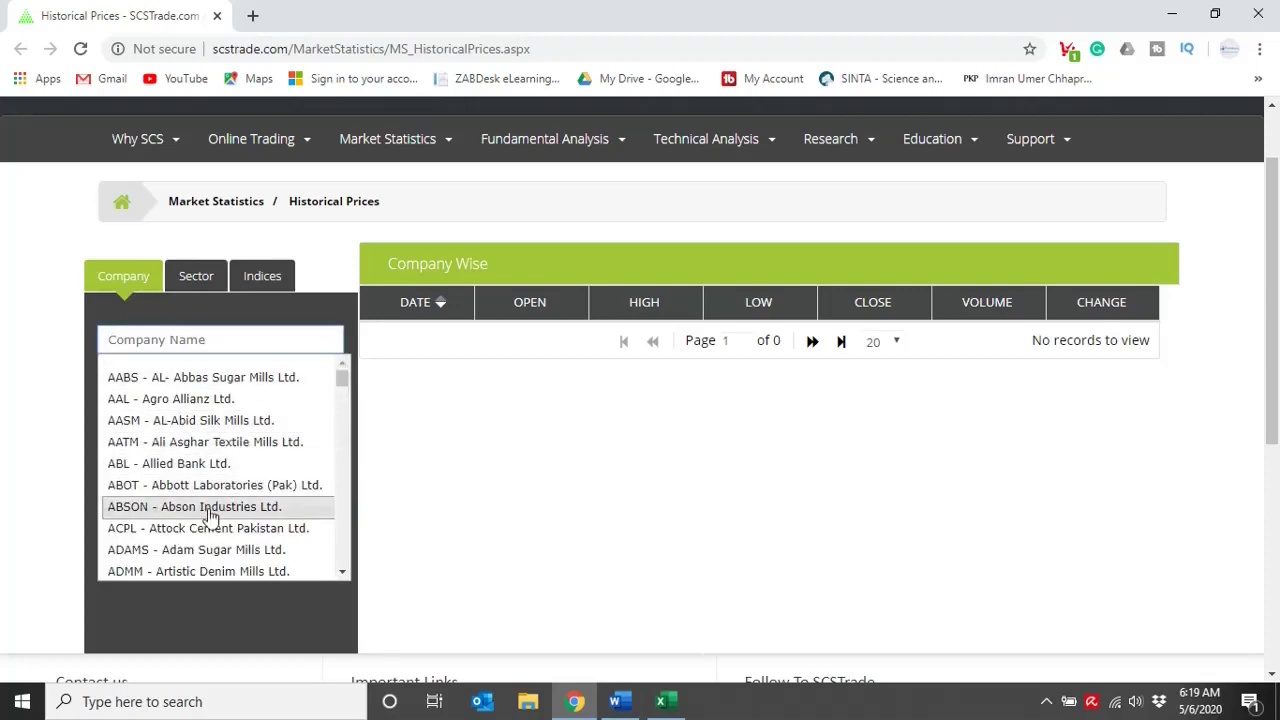
click(183, 528)
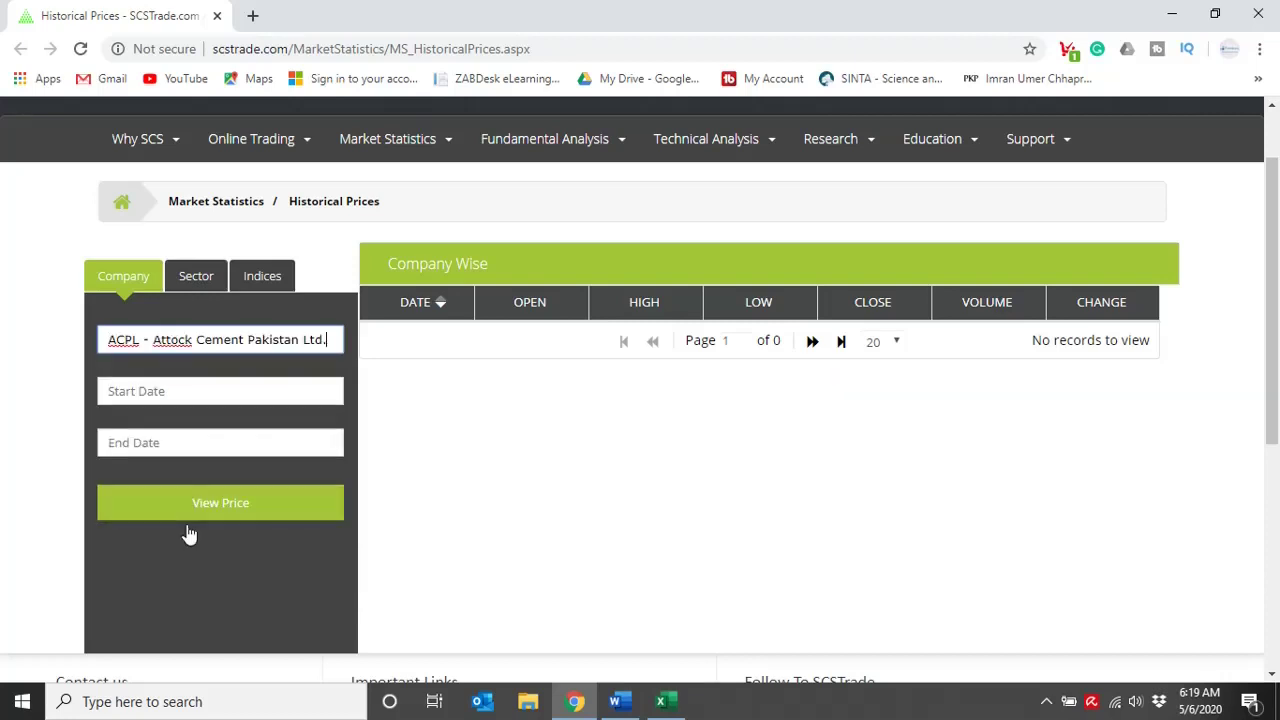
- Set the start date to 04/01/2020 and the end date to 04/21/2020, and retrieve the company's historical prices
click(136, 391)
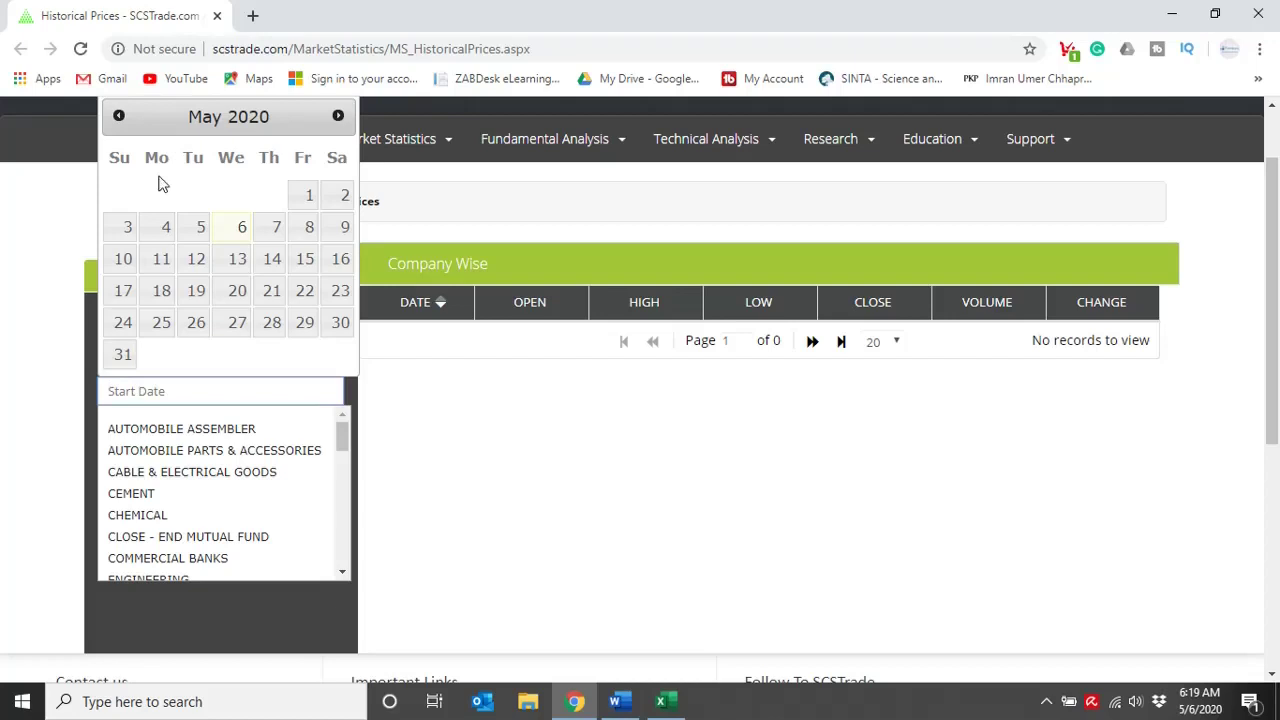
click(118, 115)
click(240, 200)
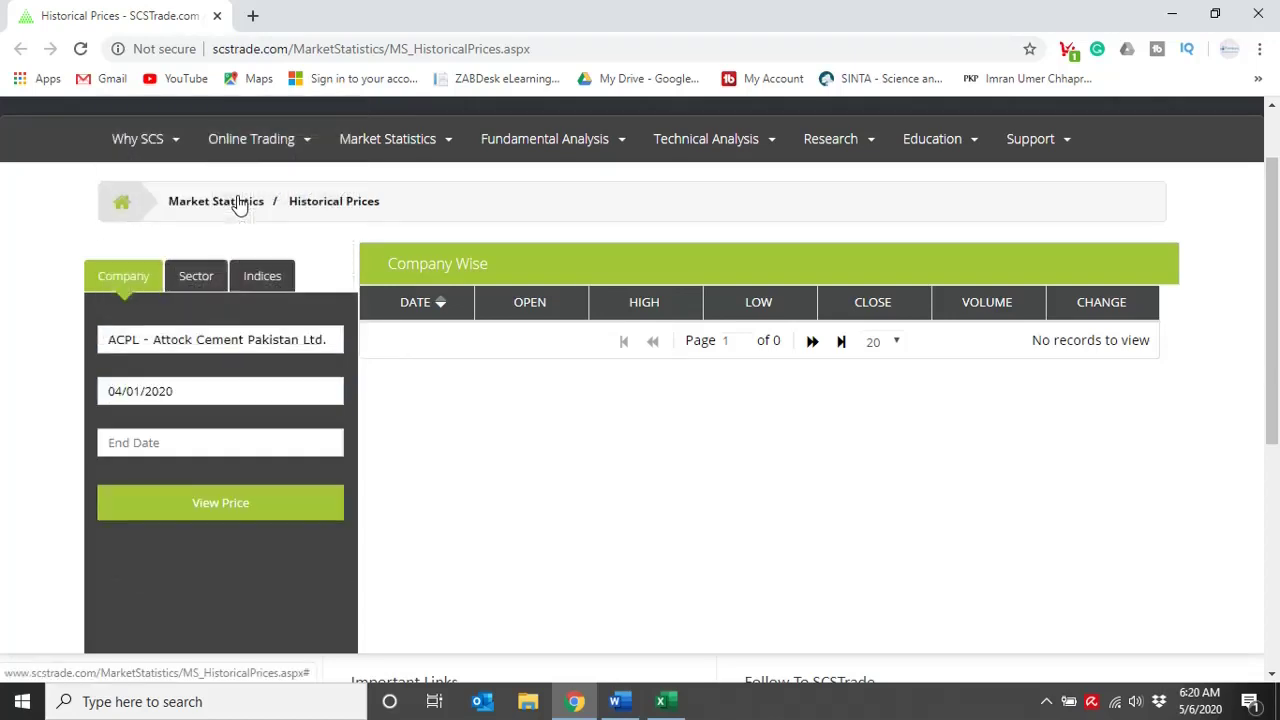
click(155, 441)
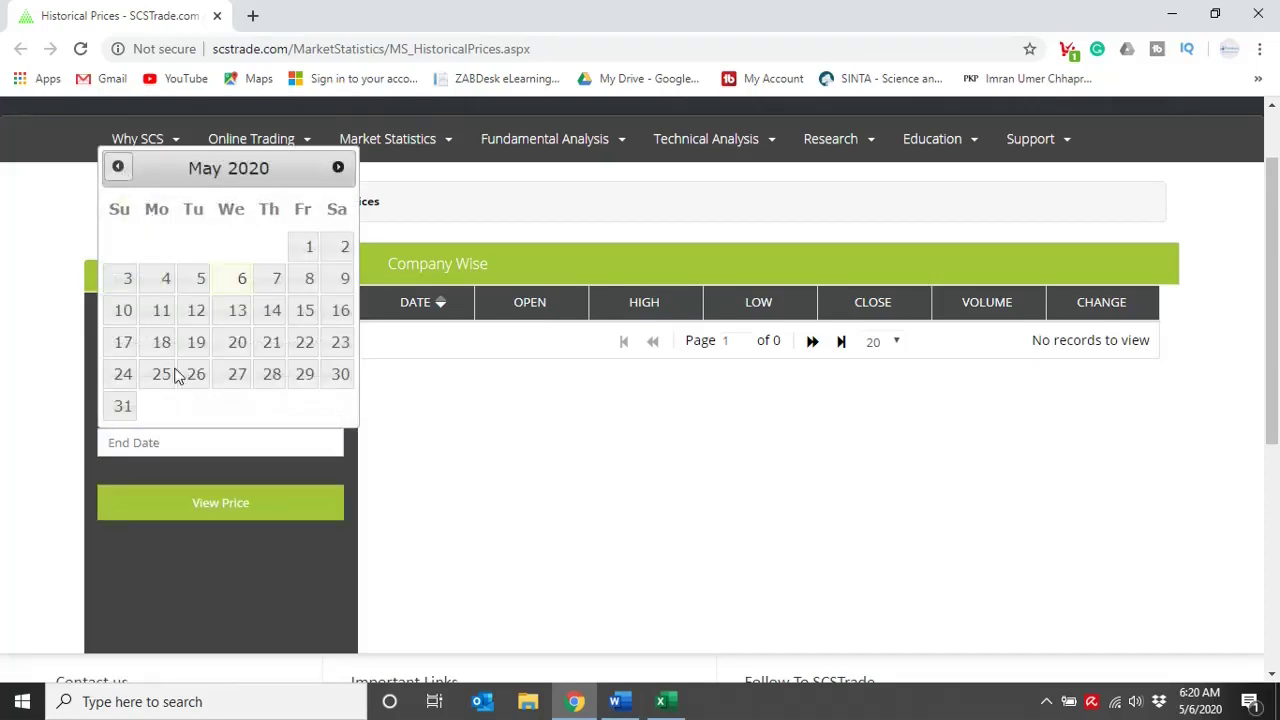
click(265, 366)
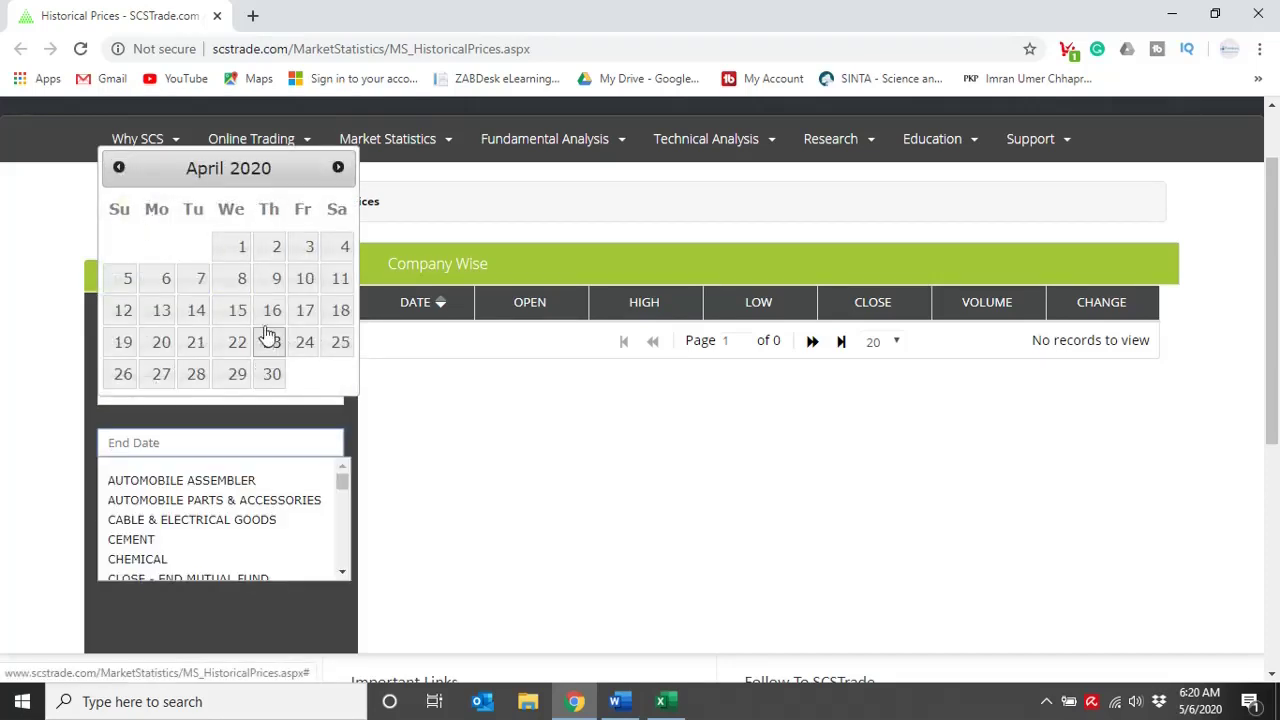
click(195, 344)
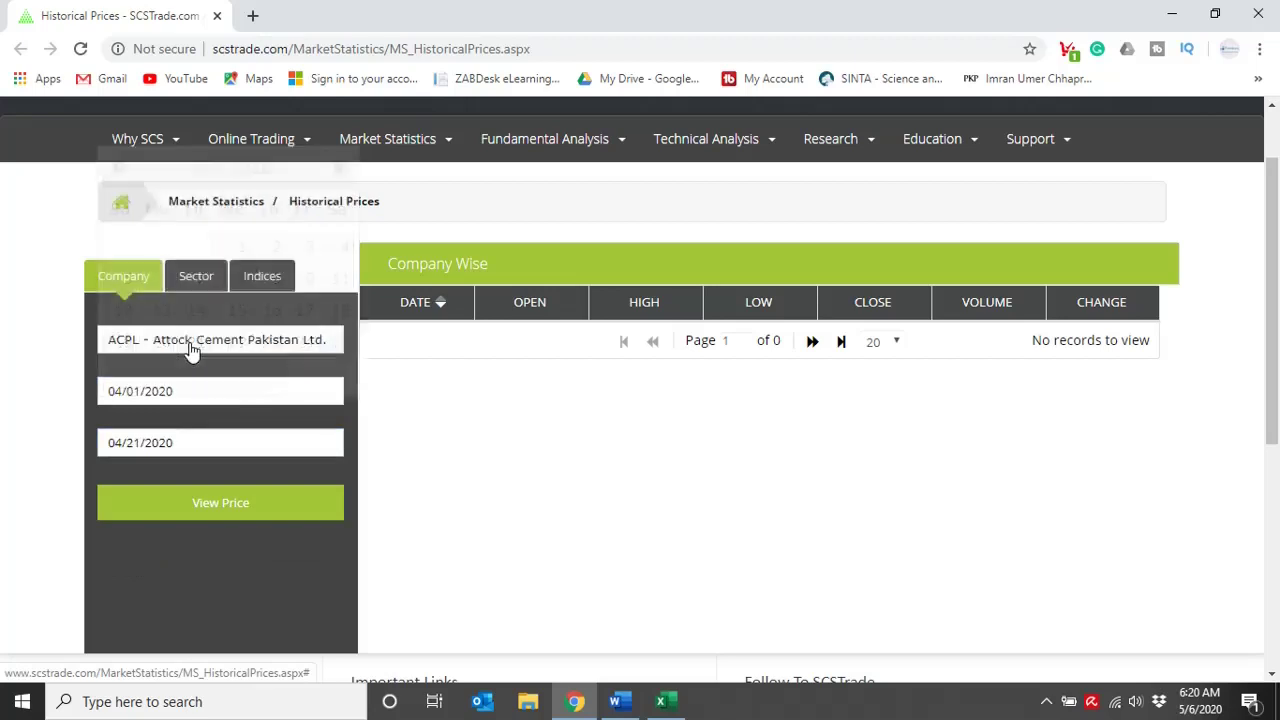
click(213, 514)
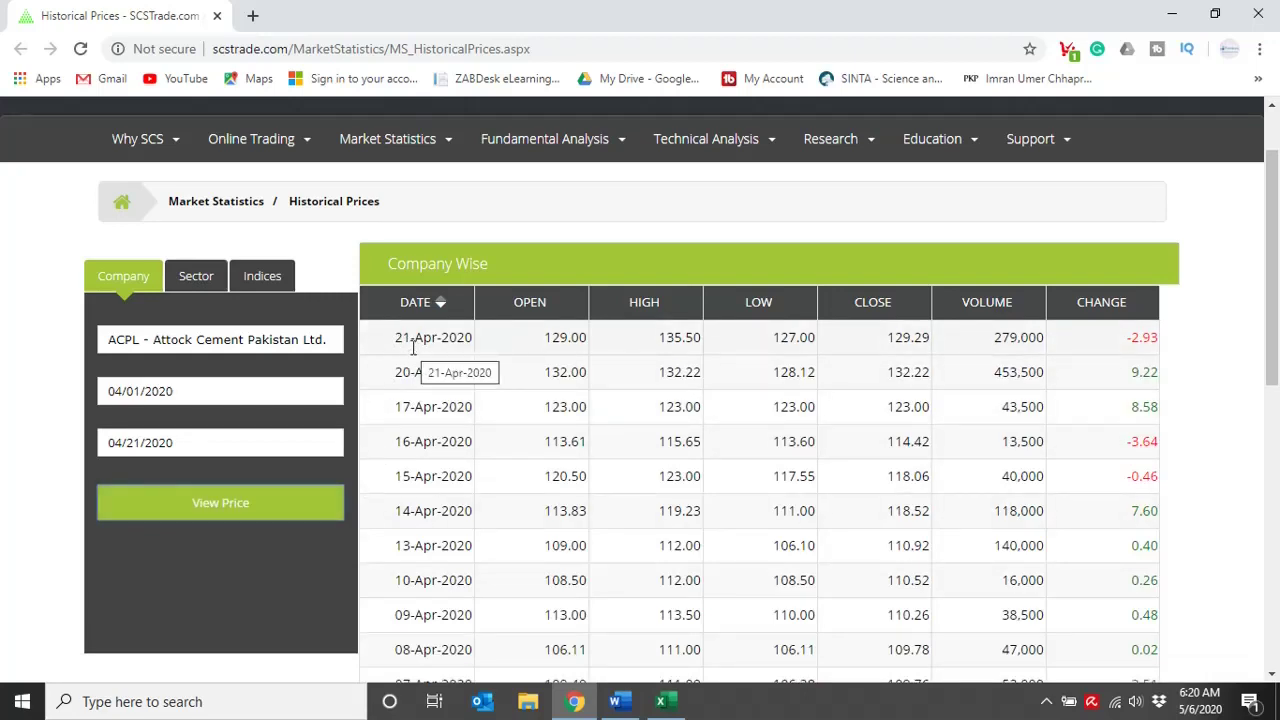
- Look over the price table's date range and sort the records by date in ascending order
scroll(366, 391, down, 2)
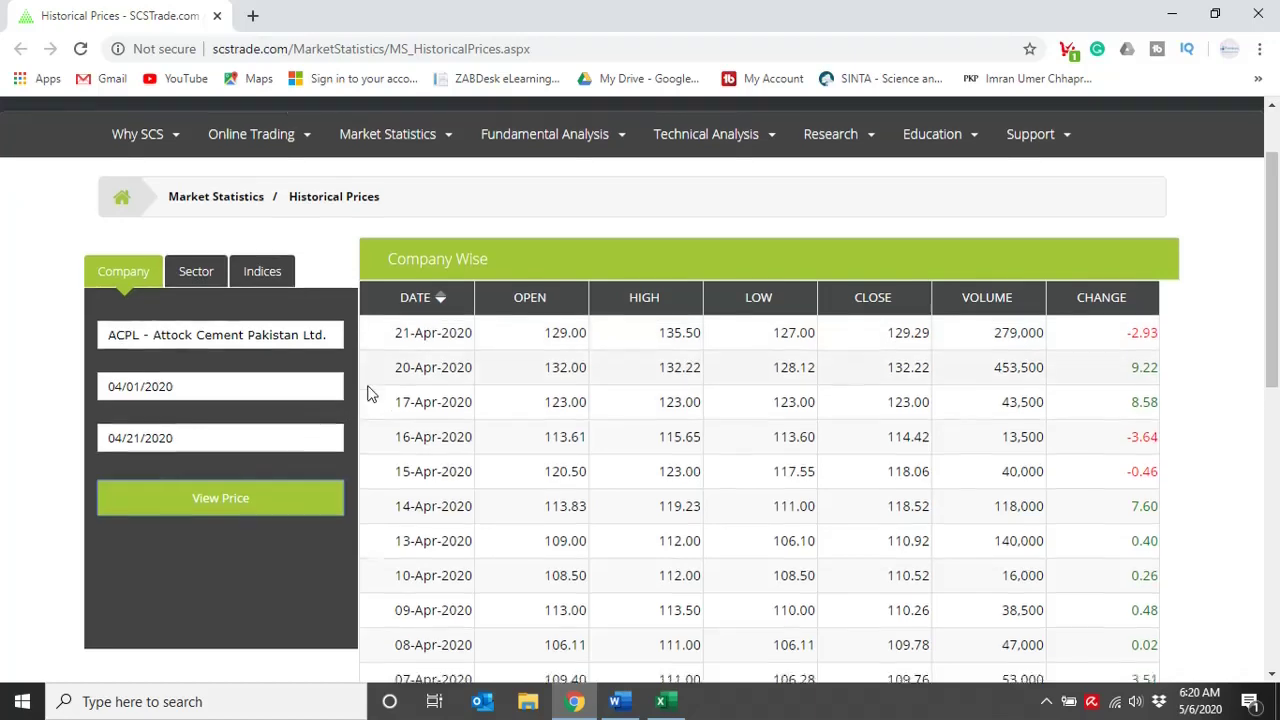
scroll(405, 460, down, 3)
scroll(414, 509, up, 1)
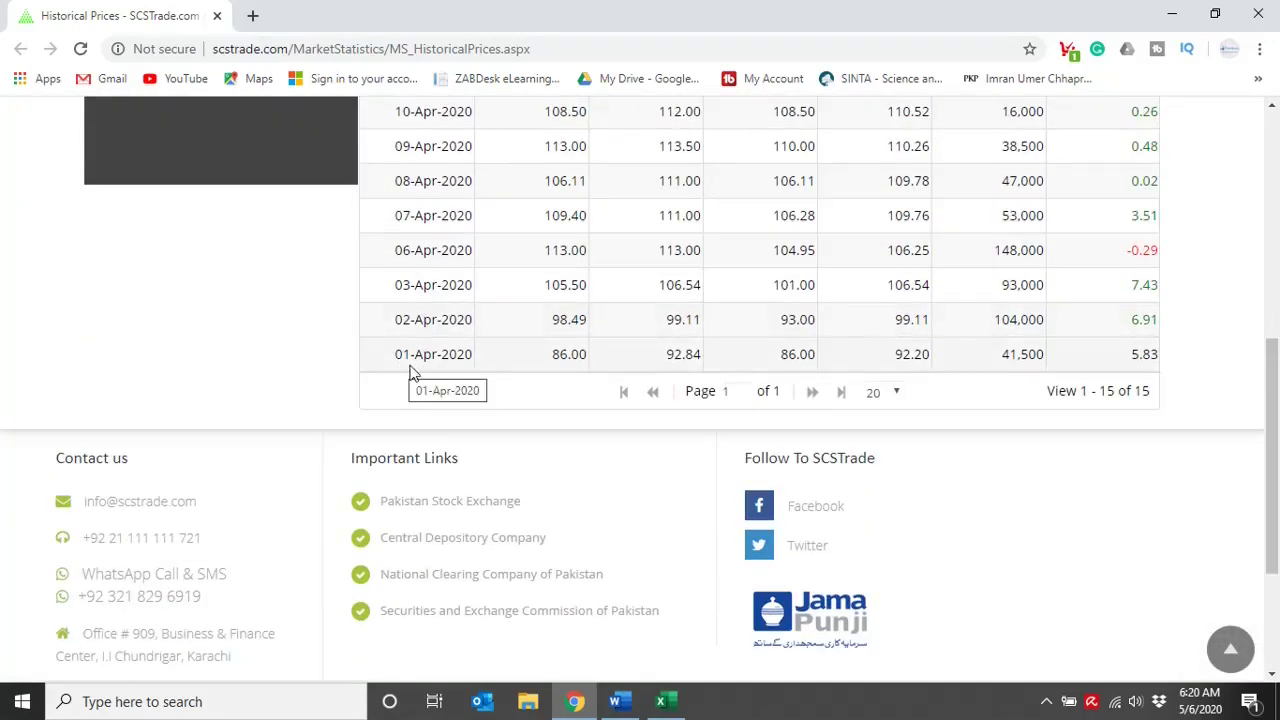
scroll(414, 380, up, 5)
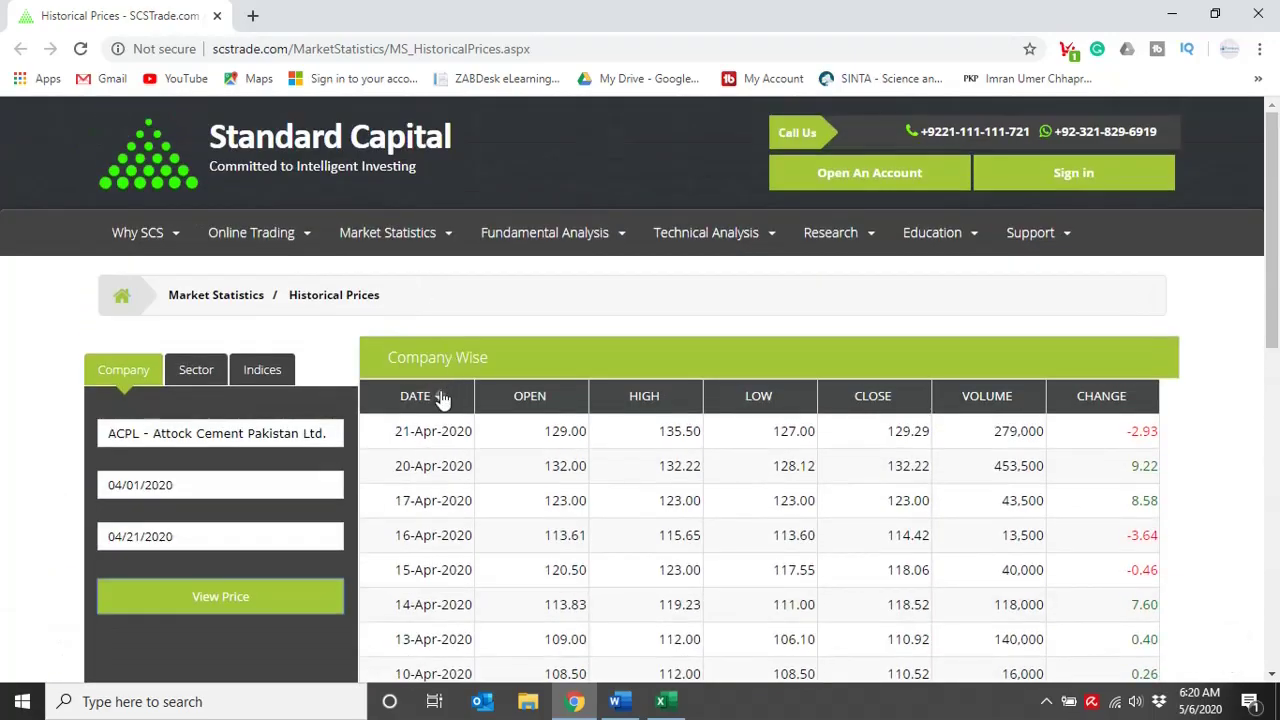
click(440, 398)
scroll(405, 460, down, 5)
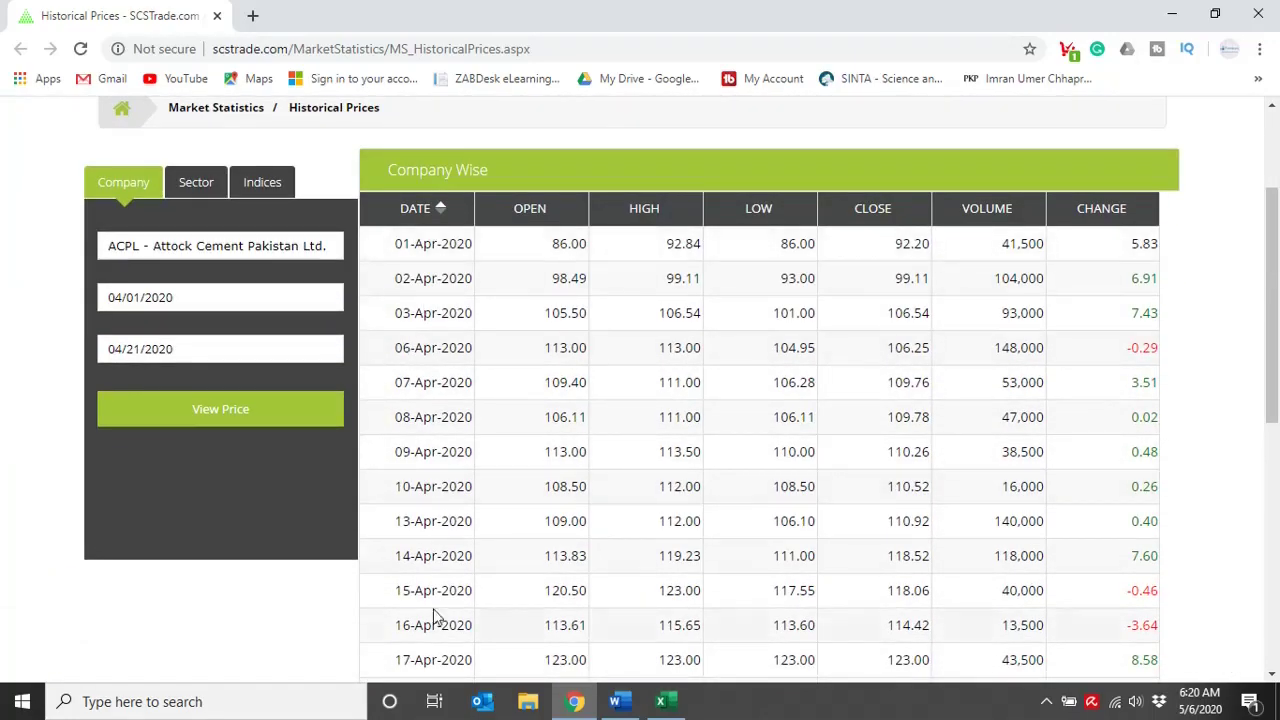
scroll(389, 483, down, 1)
scroll(389, 483, up, 6)
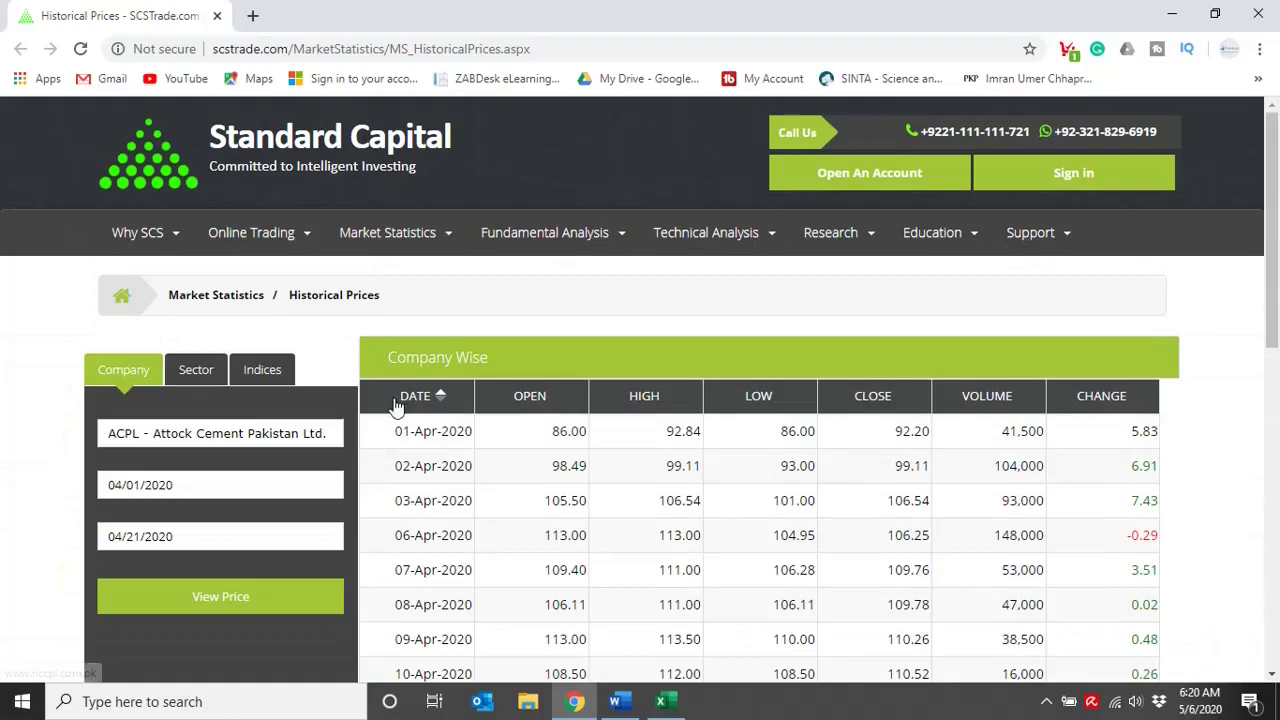
- Copy the whole company price table from the website and paste it into Sheet1 of the Excel workbook starting at A1
drag(383, 357, 1191, 510)
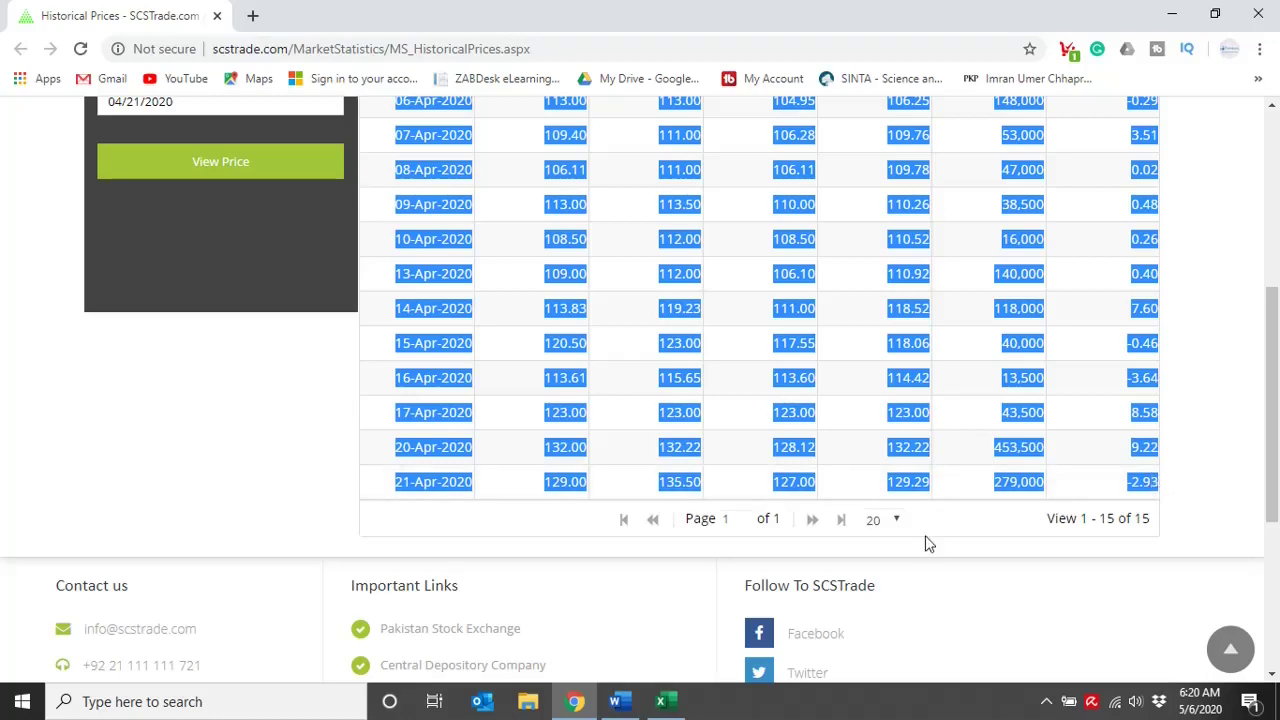
click(663, 705)
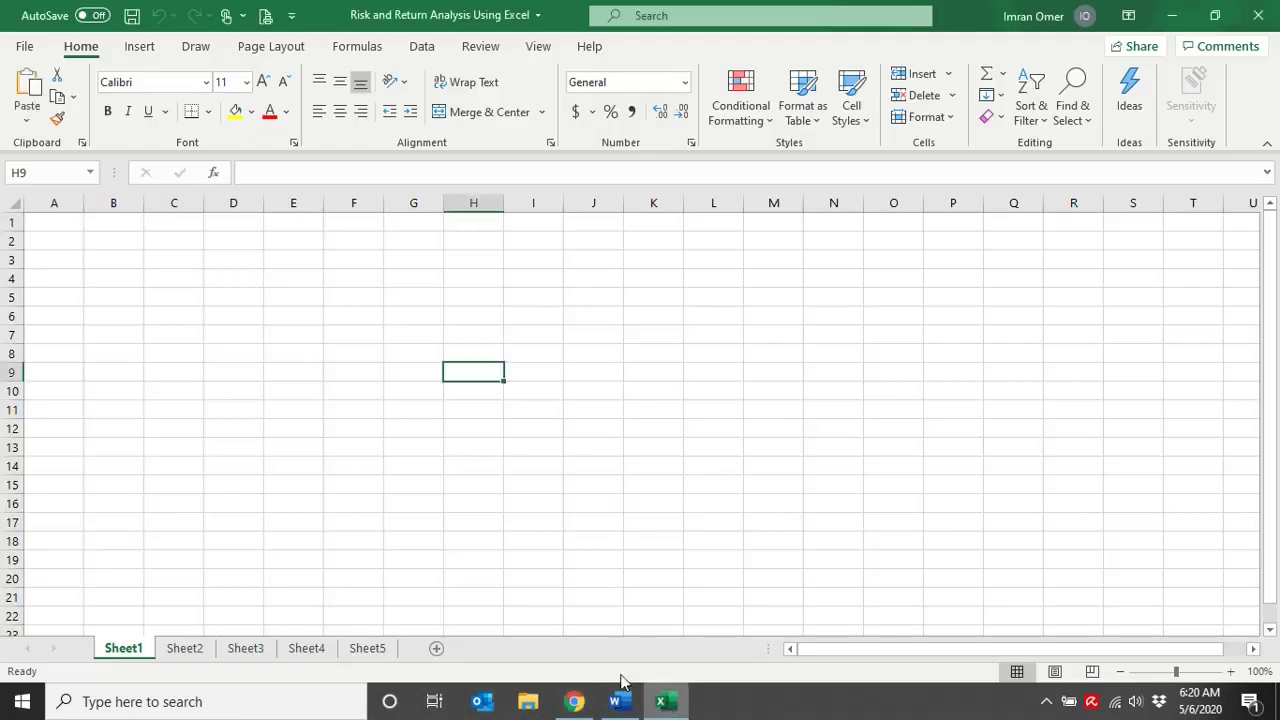
click(16, 207)
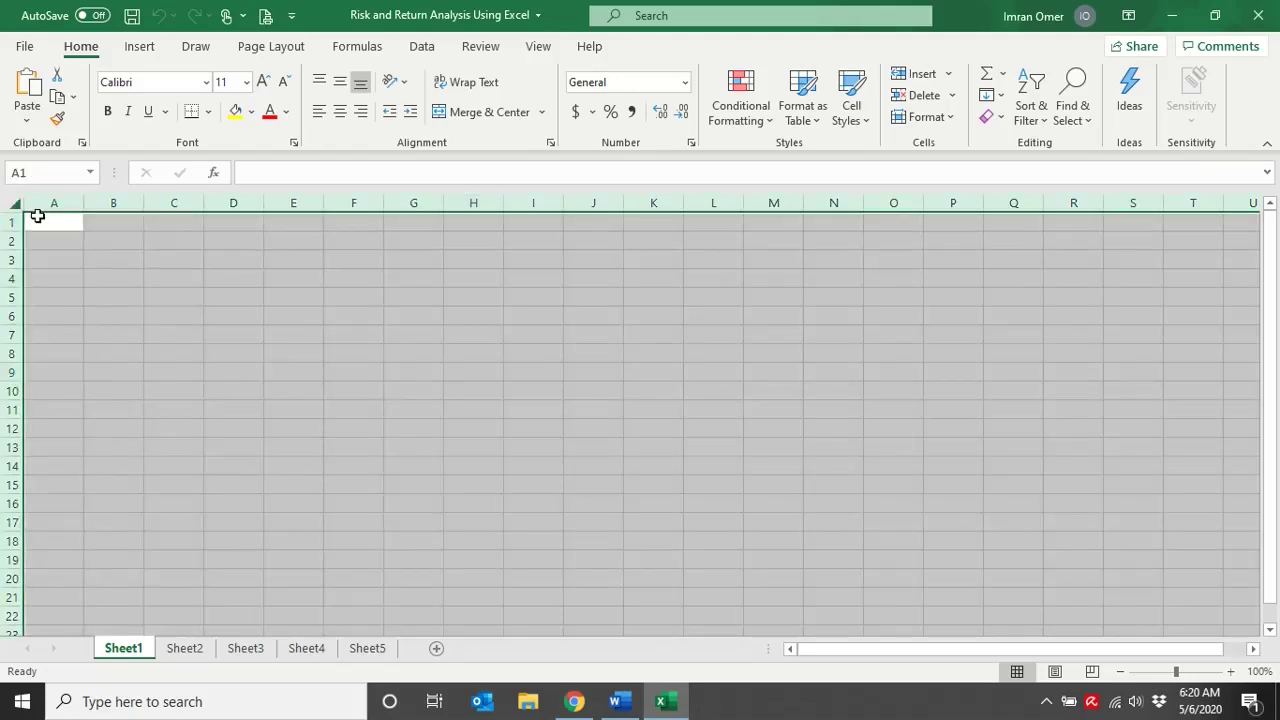
click(38, 220)
key(ctrl+v)
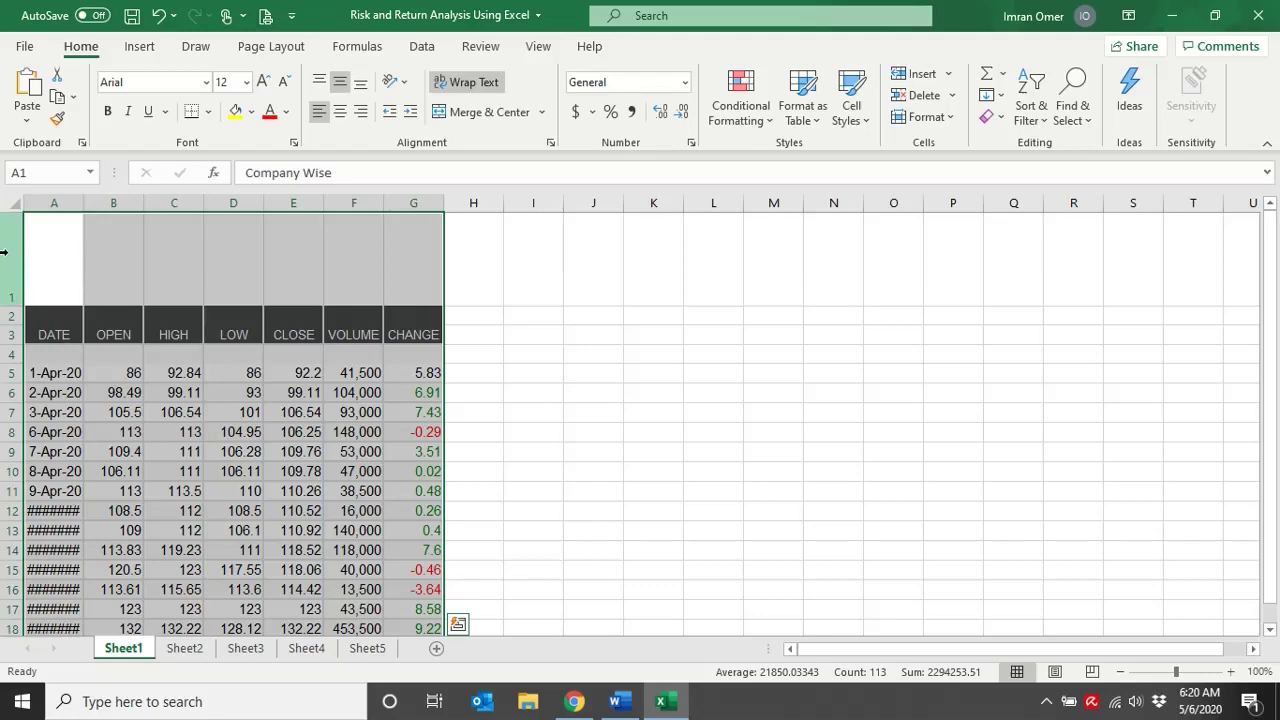
- Delete the title row and the blank rows around the header row, and fit the DATE column's width to its contents
click(6, 251)
right_click(6, 251)
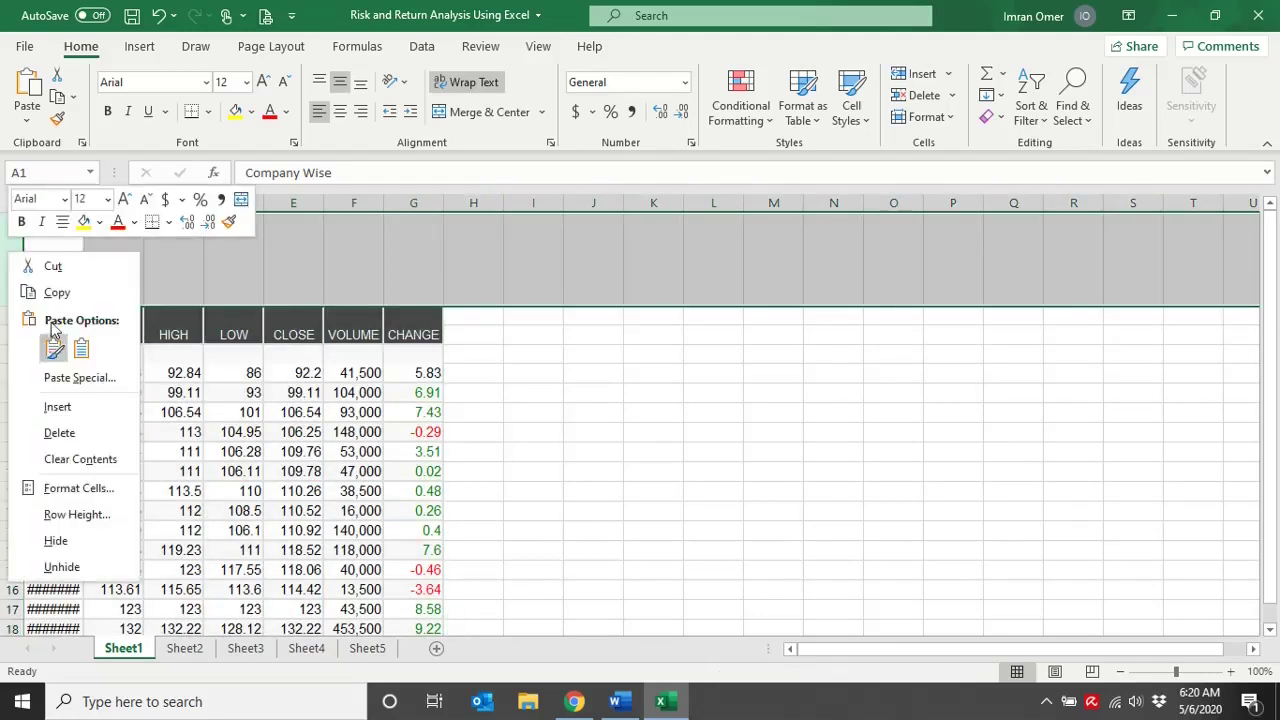
click(52, 434)
right_click(10, 260)
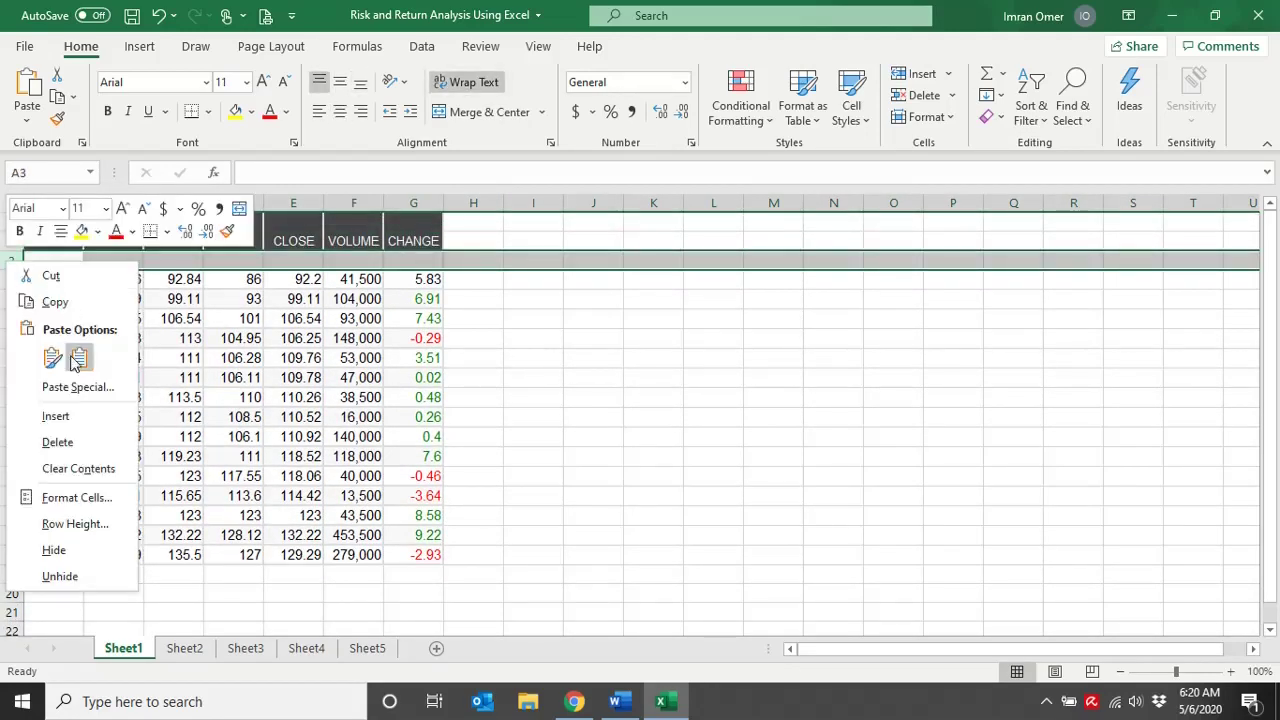
click(55, 443)
click(8, 222)
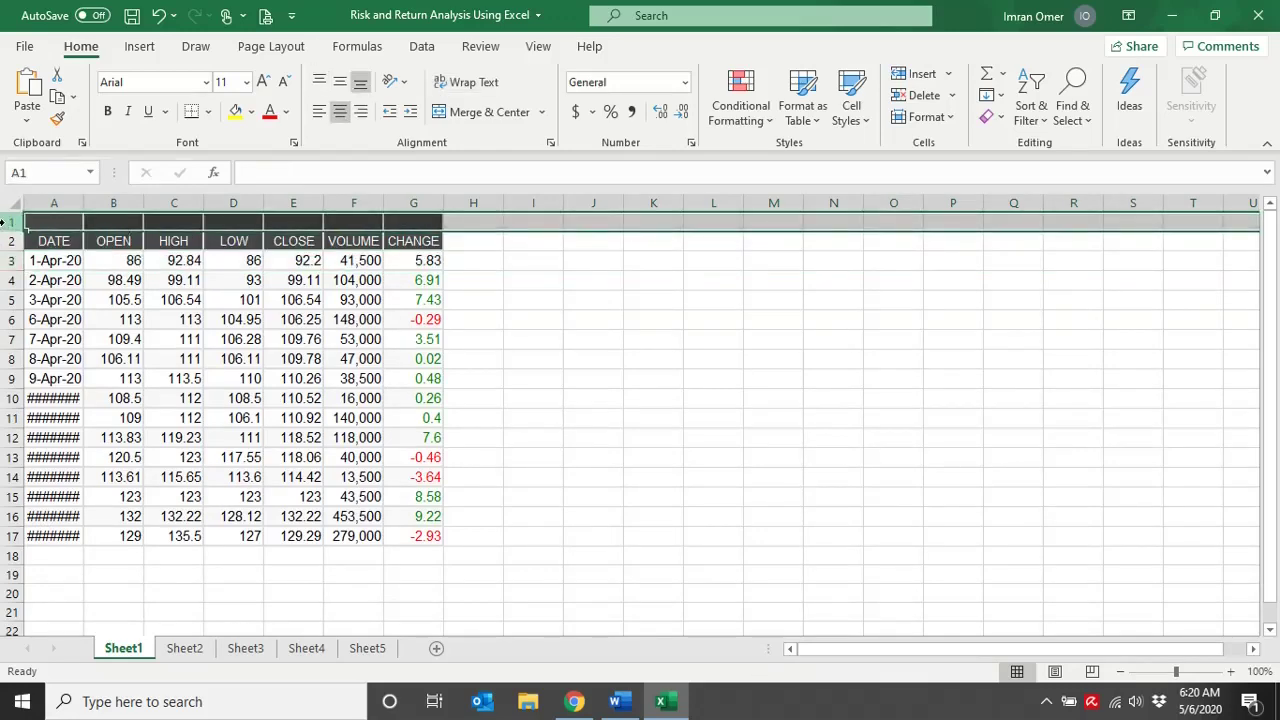
right_click(8, 222)
click(52, 418)
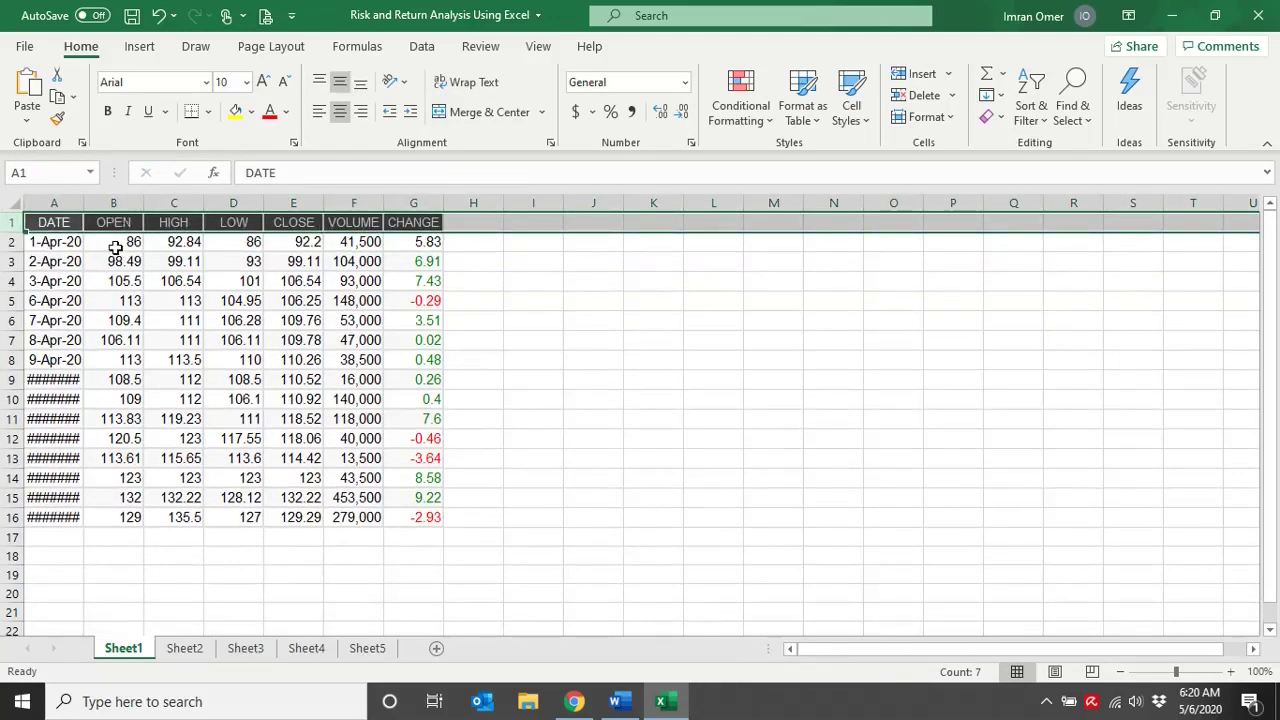
double_click(84, 203)
- Delete the OPEN, HIGH, LOW, VOLUME and CHANGE columns, keeping only DATE and CLOSE
click(59, 204)
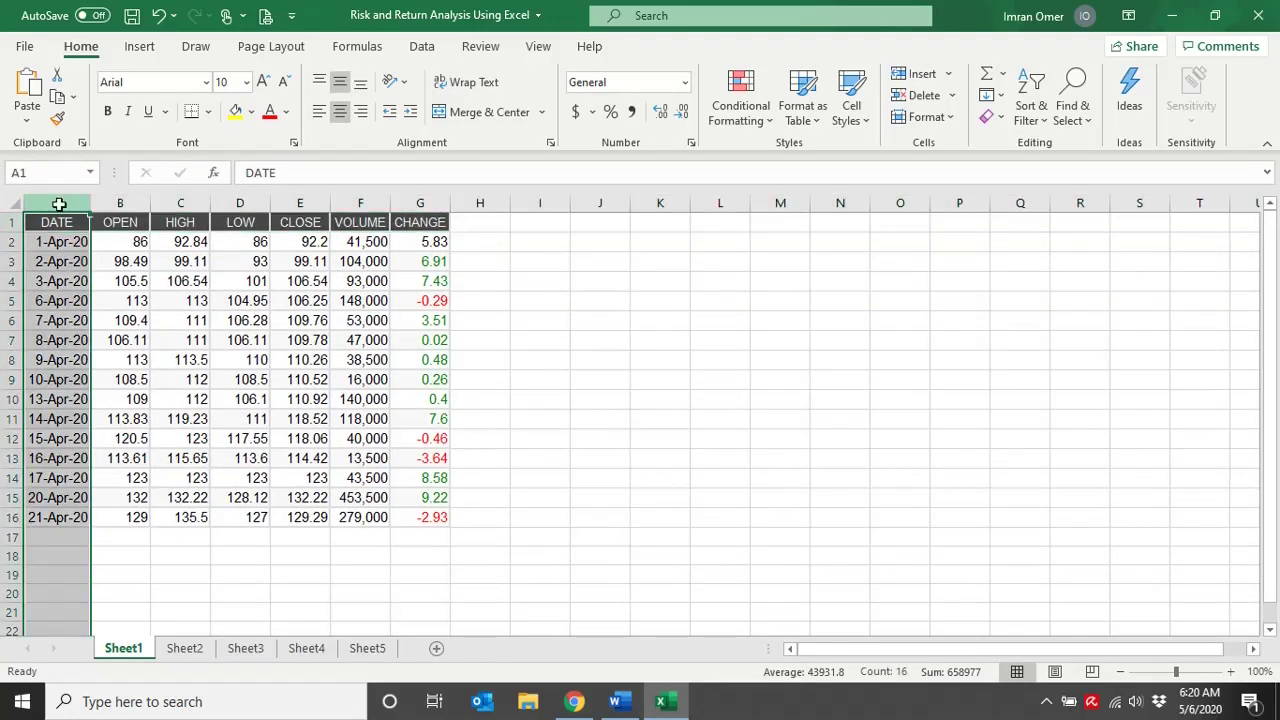
click(300, 204)
drag(122, 204, 234, 204)
right_click(234, 204)
click(284, 380)
right_click(240, 204)
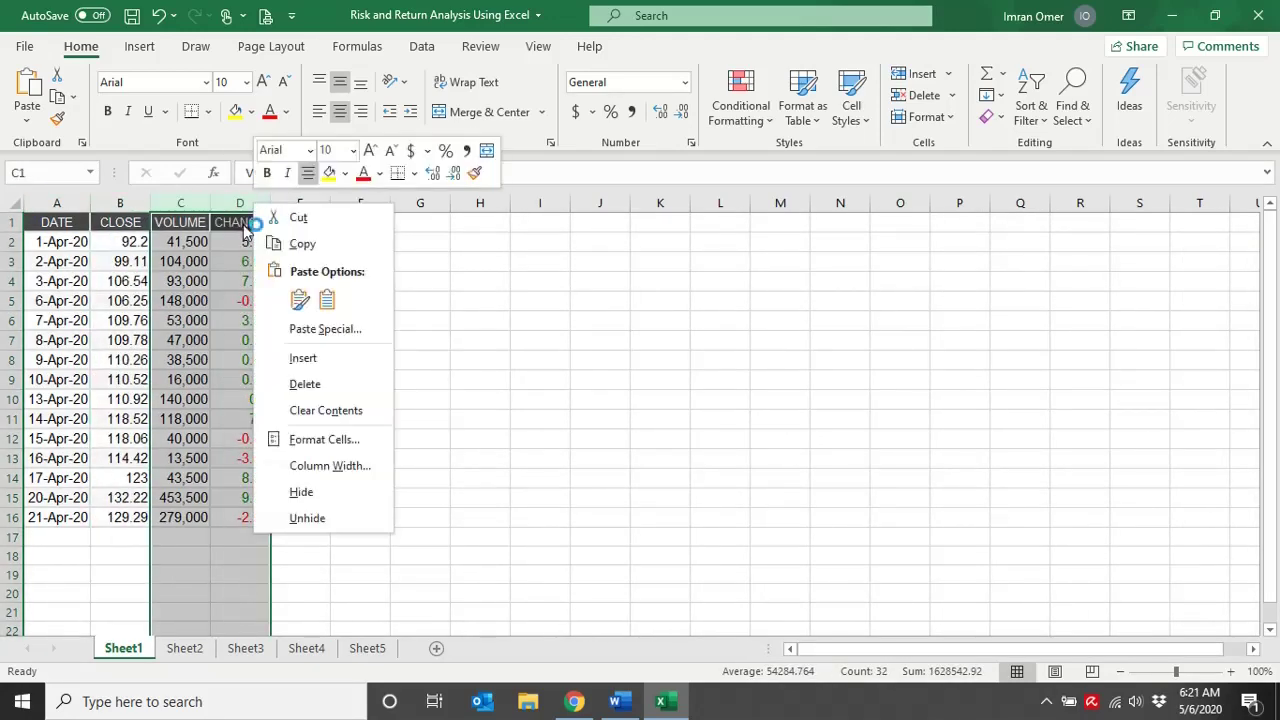
click(306, 388)
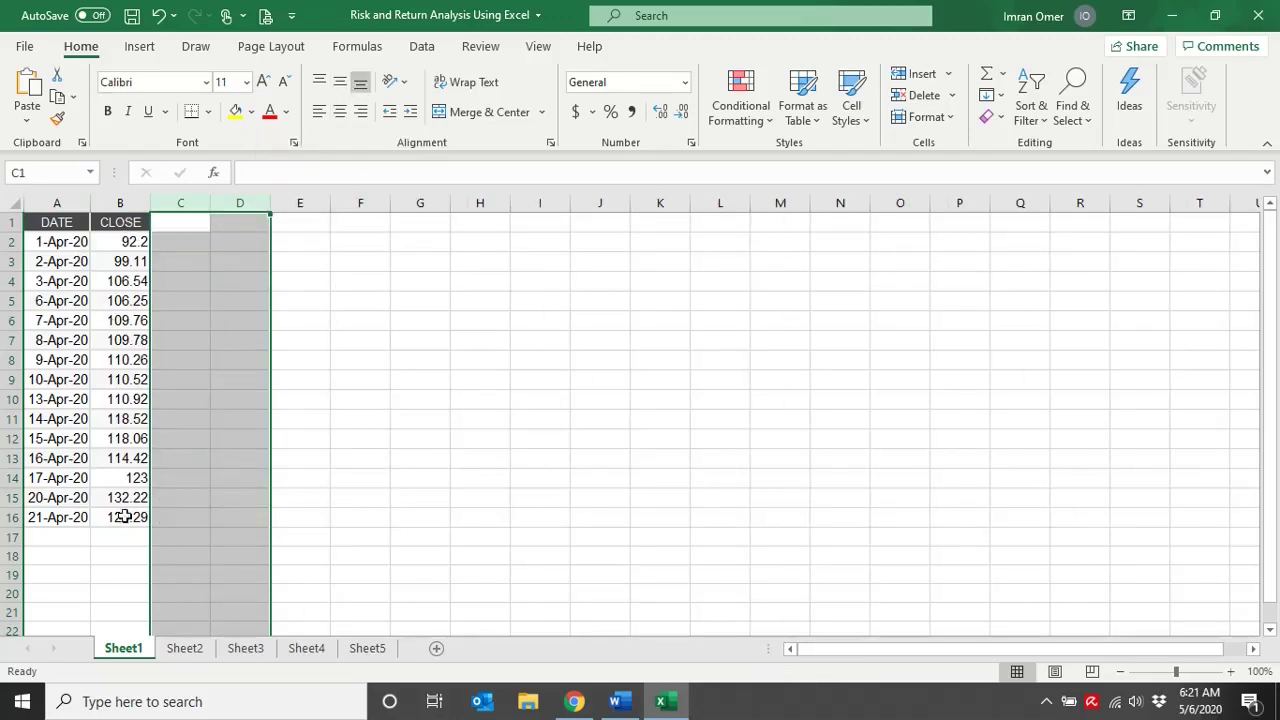
click(471, 303)
click(166, 221)
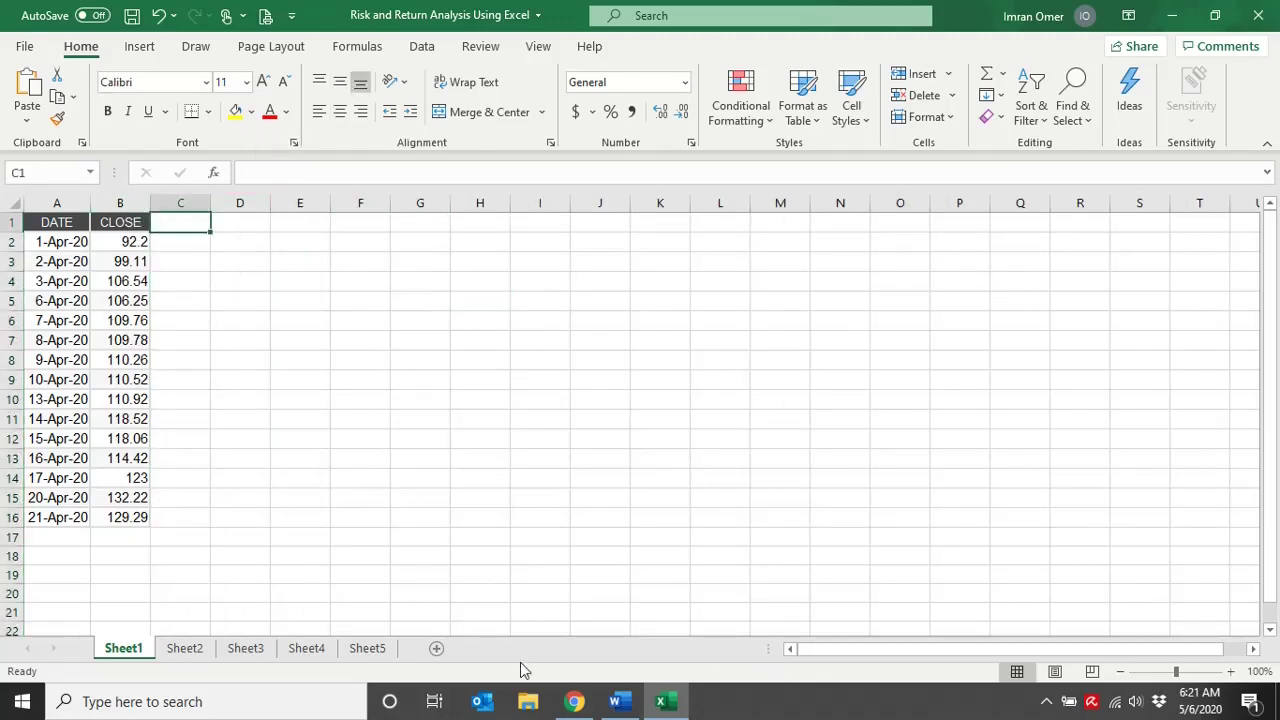
- Review the total return in rupees item and the Return (Rs.) formula in the Word assignment document
click(620, 703)
scroll(276, 300, up, 15)
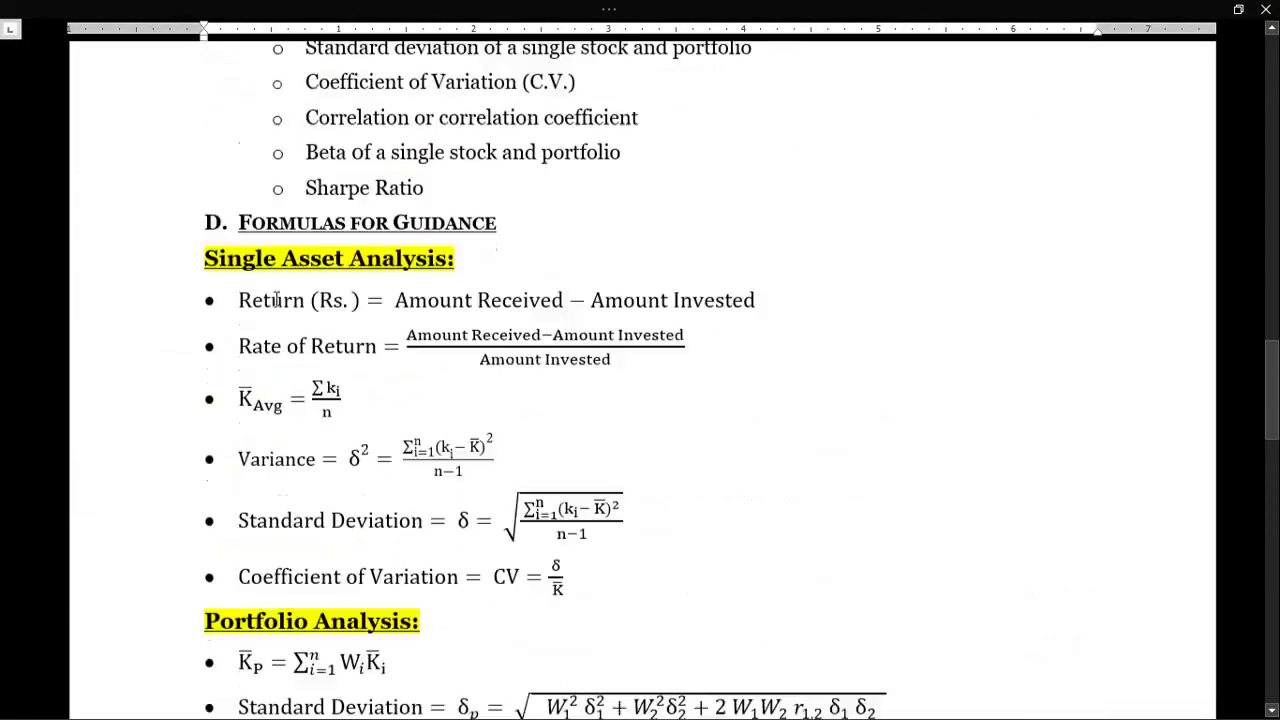
scroll(276, 300, up, 5)
drag(307, 233, 518, 235)
scroll(356, 487, down, 1)
scroll(356, 487, down, 1)
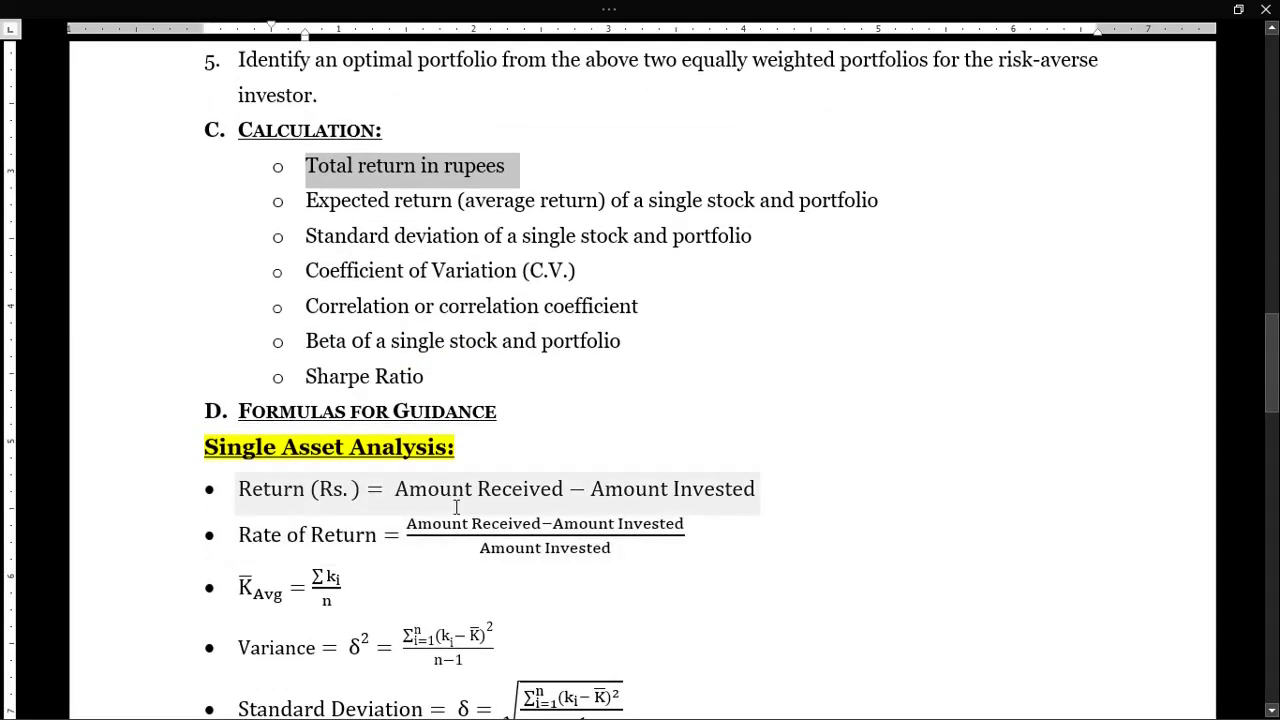
drag(401, 487, 757, 489)
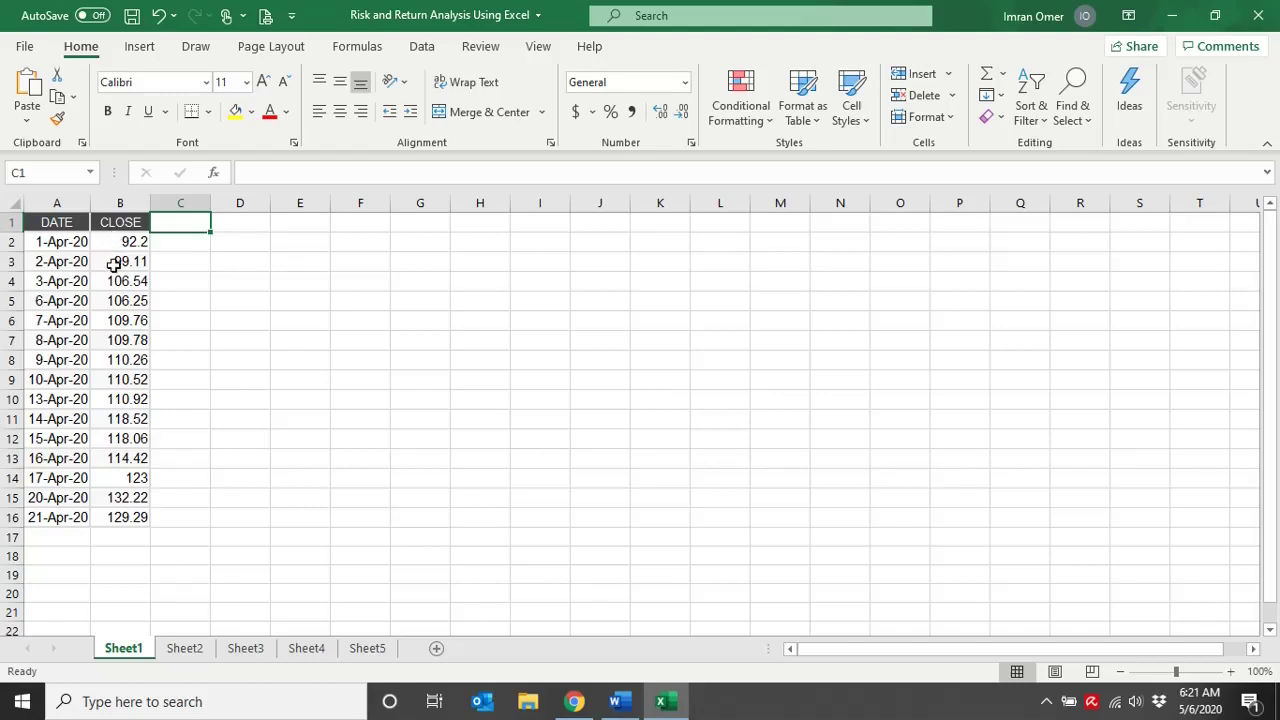
click(200, 261)
click(108, 262)
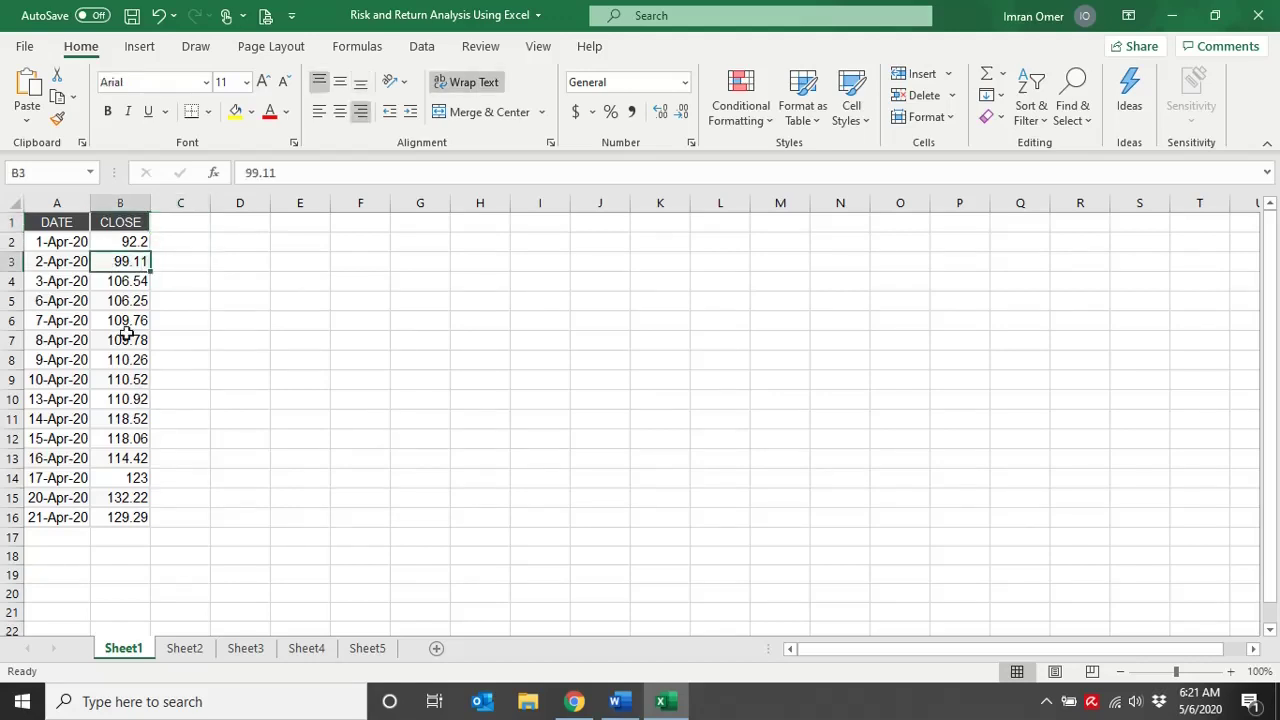
click(113, 242)
click(176, 260)
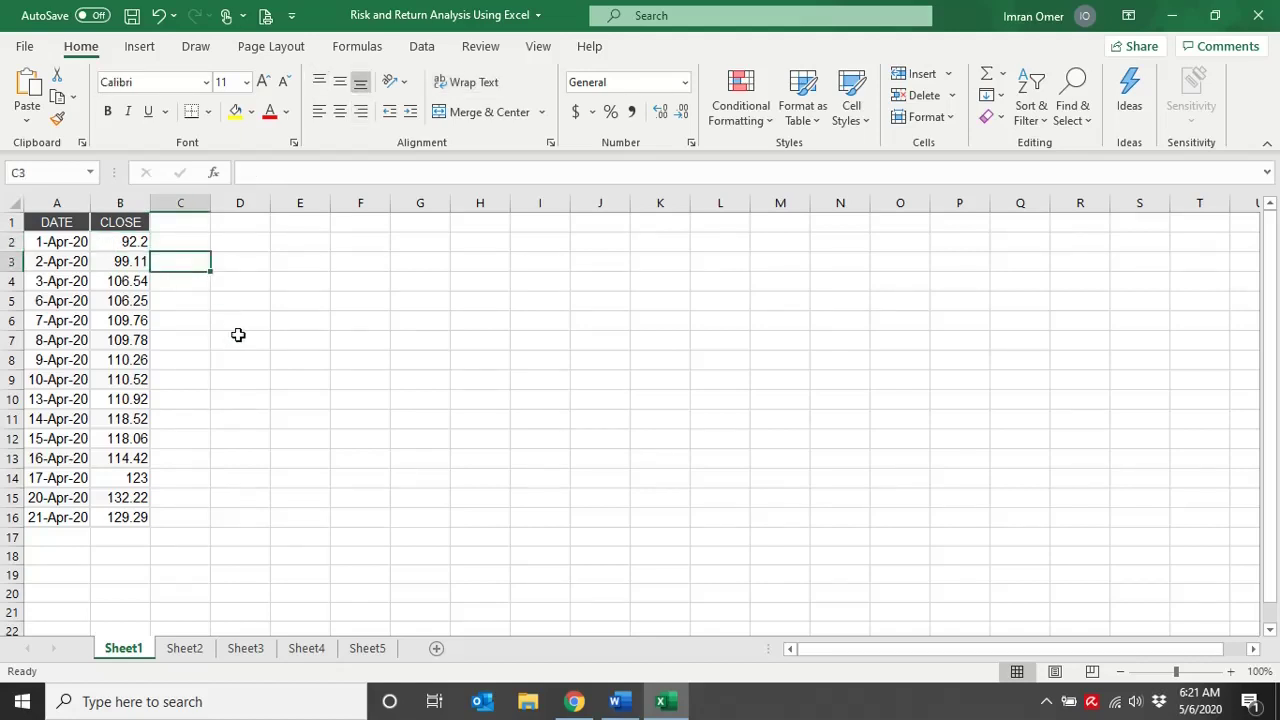
- Enter the header "Return (Rs.)" in C1, styled like the neighbouring headers, and fit the column's width
click(181, 227)
text(R)
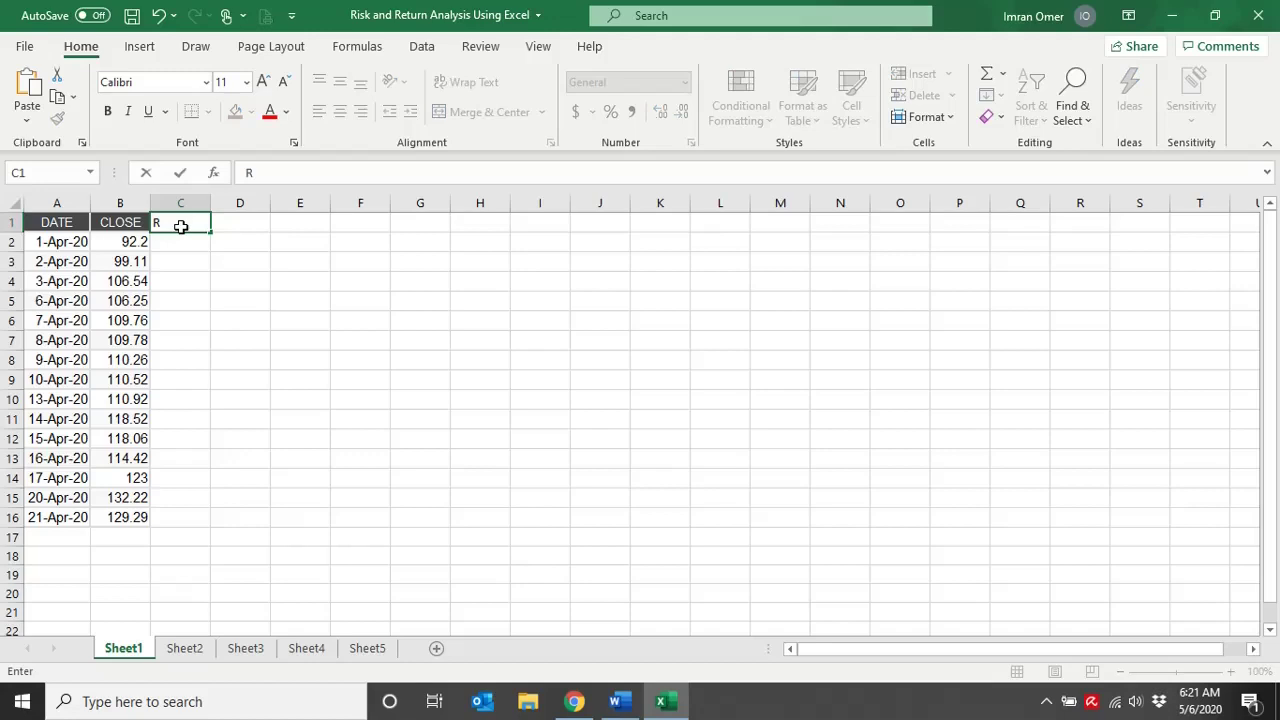
text(eturn (Rs.)
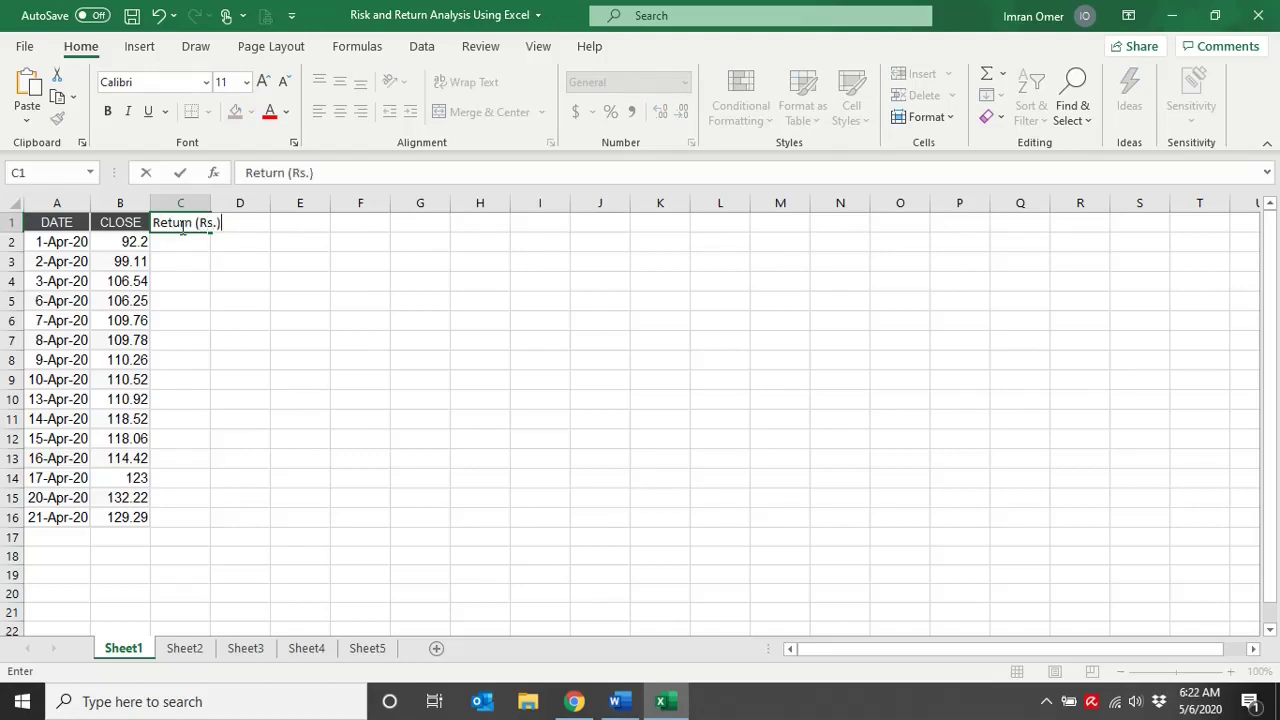
key(ctrl+Return)
click(214, 243)
- Try 0 as the 1-Apr-20 return in C2 and clear the cell again
key(Down)
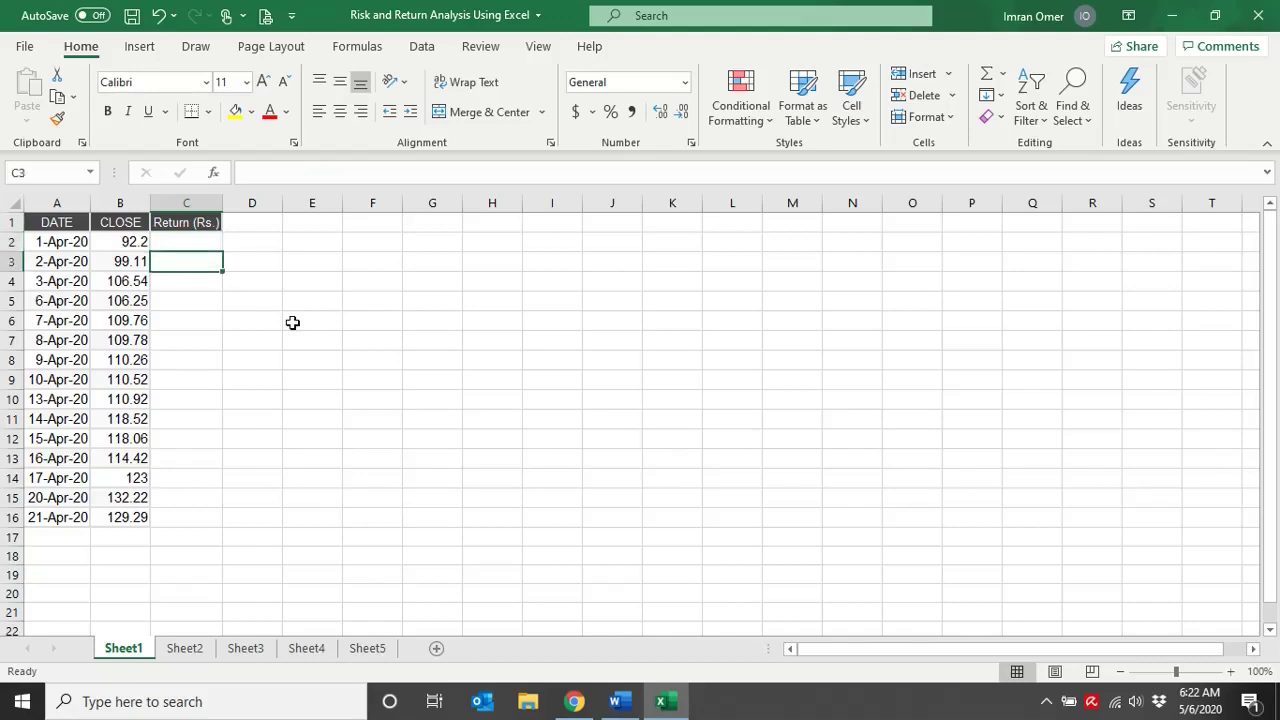
key(Up)
key(Left)
key(Right)
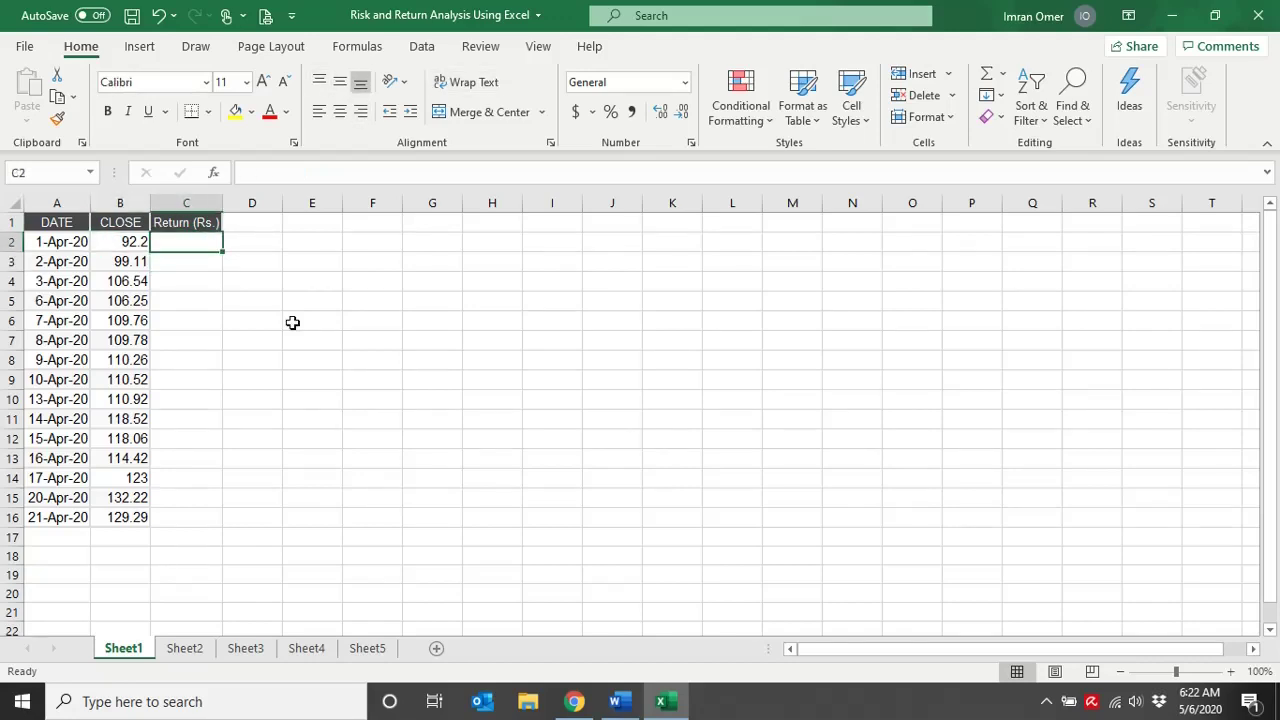
key(Left)
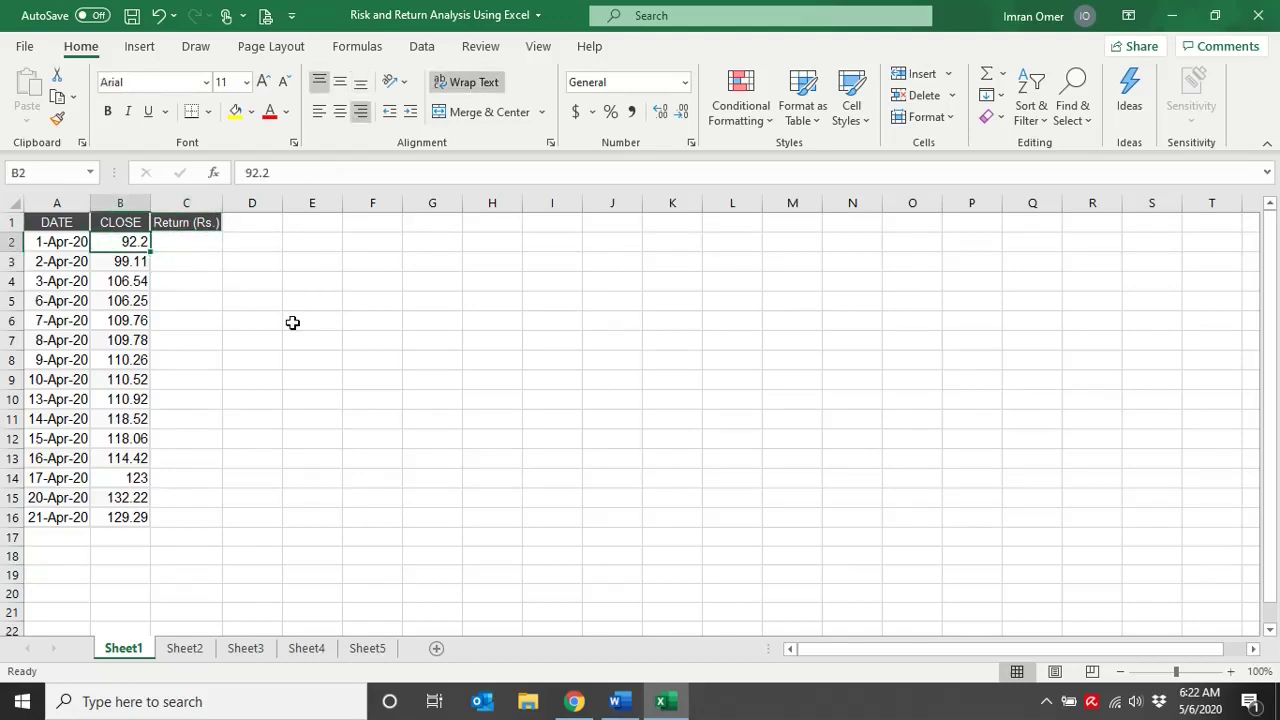
key(Left)
key(Right)
key(Right)
key(Left)
key(Right)
key(Right)
key(Left)
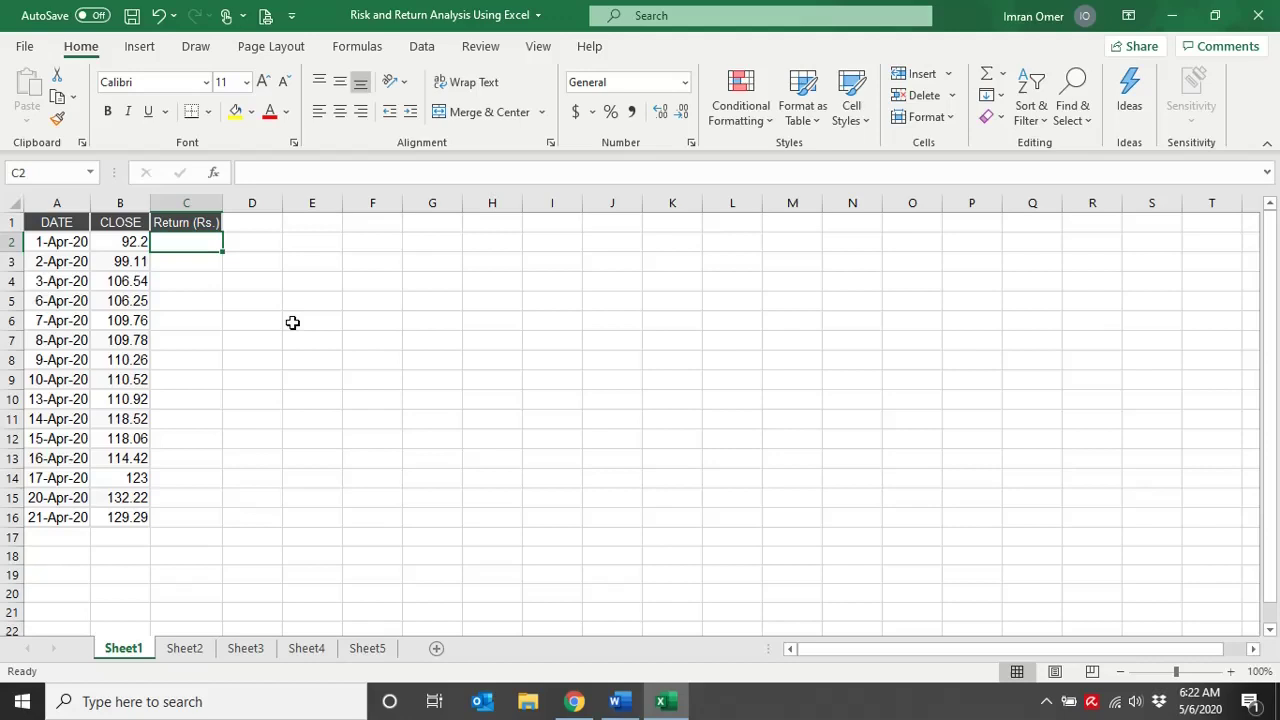
text(0)
key(Return)
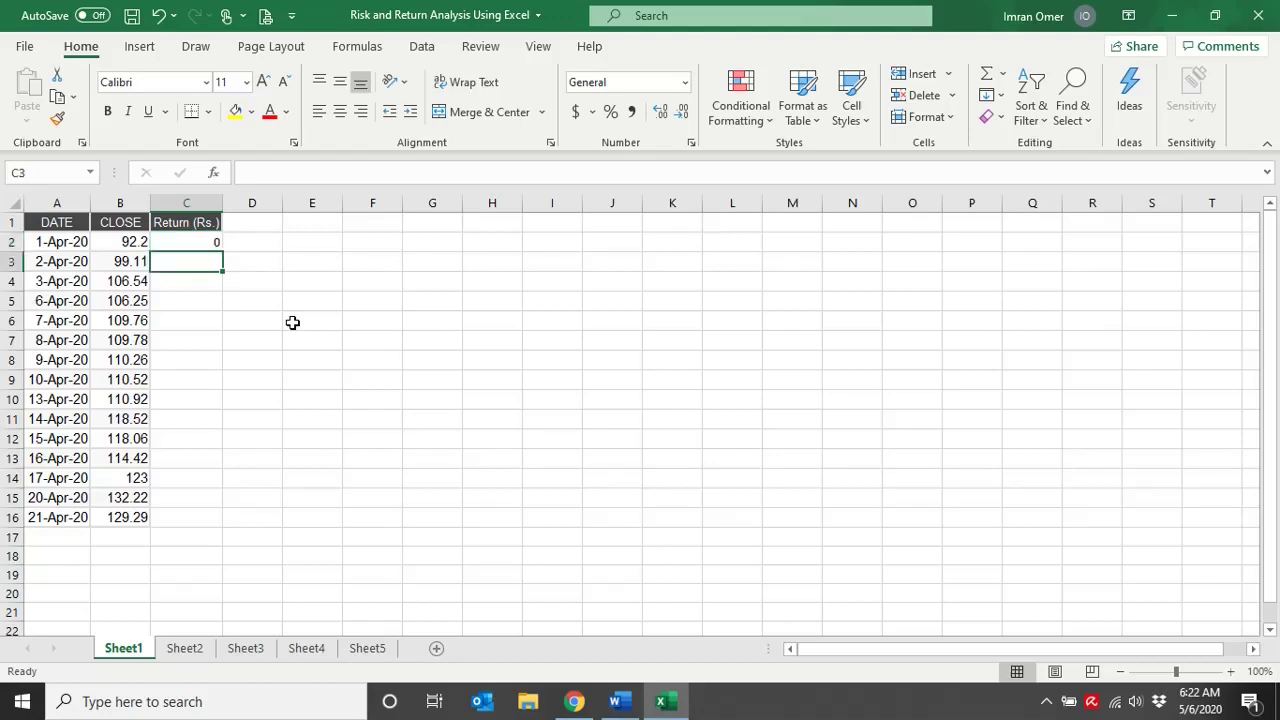
key(Up)
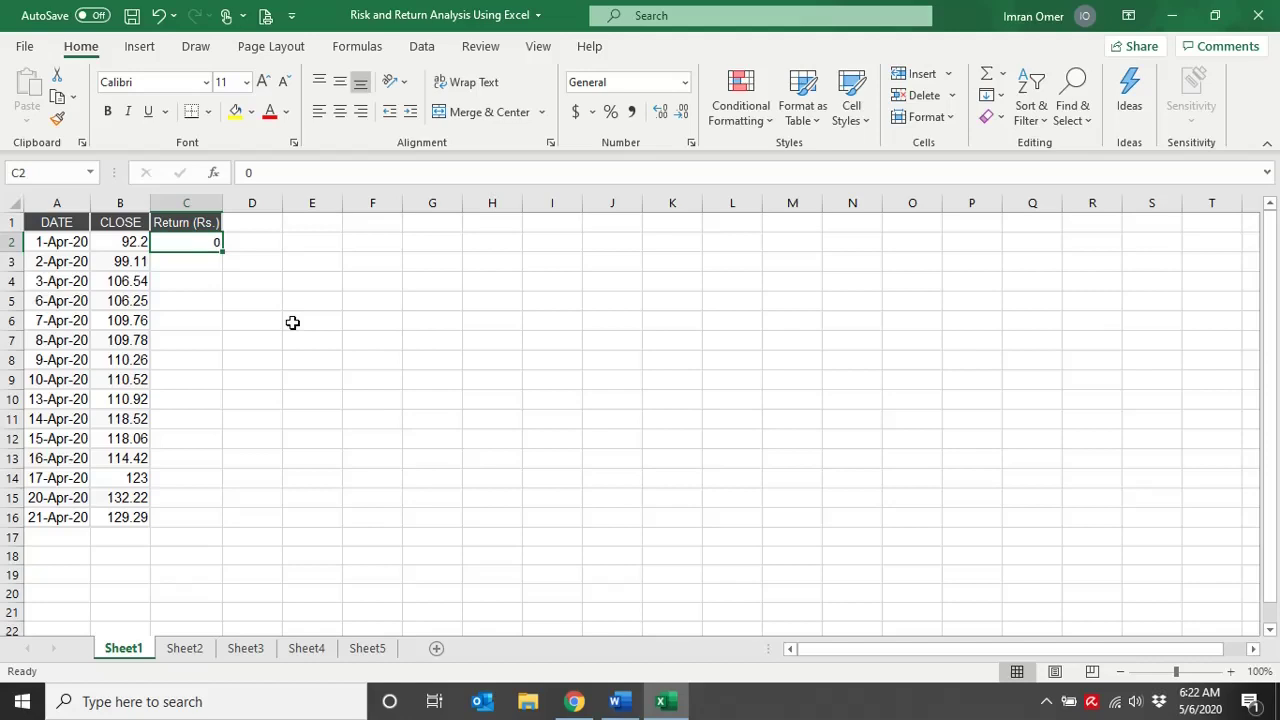
- Calculate the 2-Apr-20 return in C3 with the formula +B3-B2 and fill it down to C16
key(Down)
text(+)
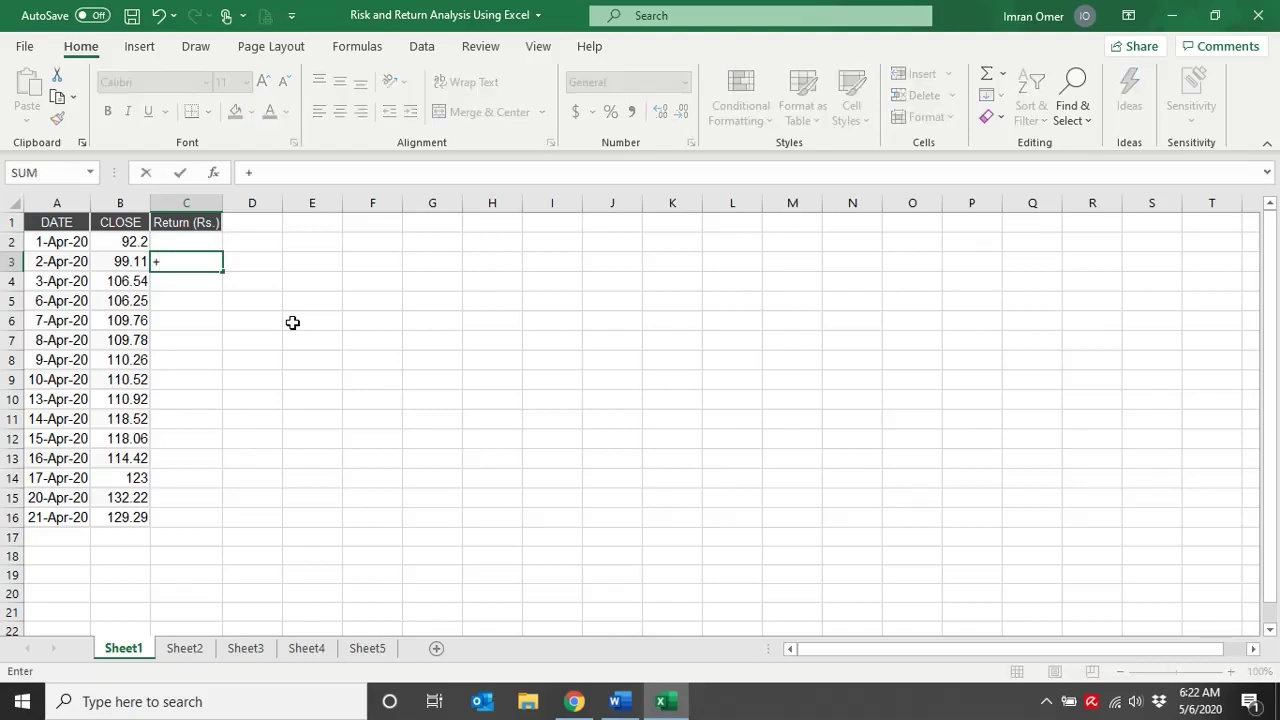
key(Left)
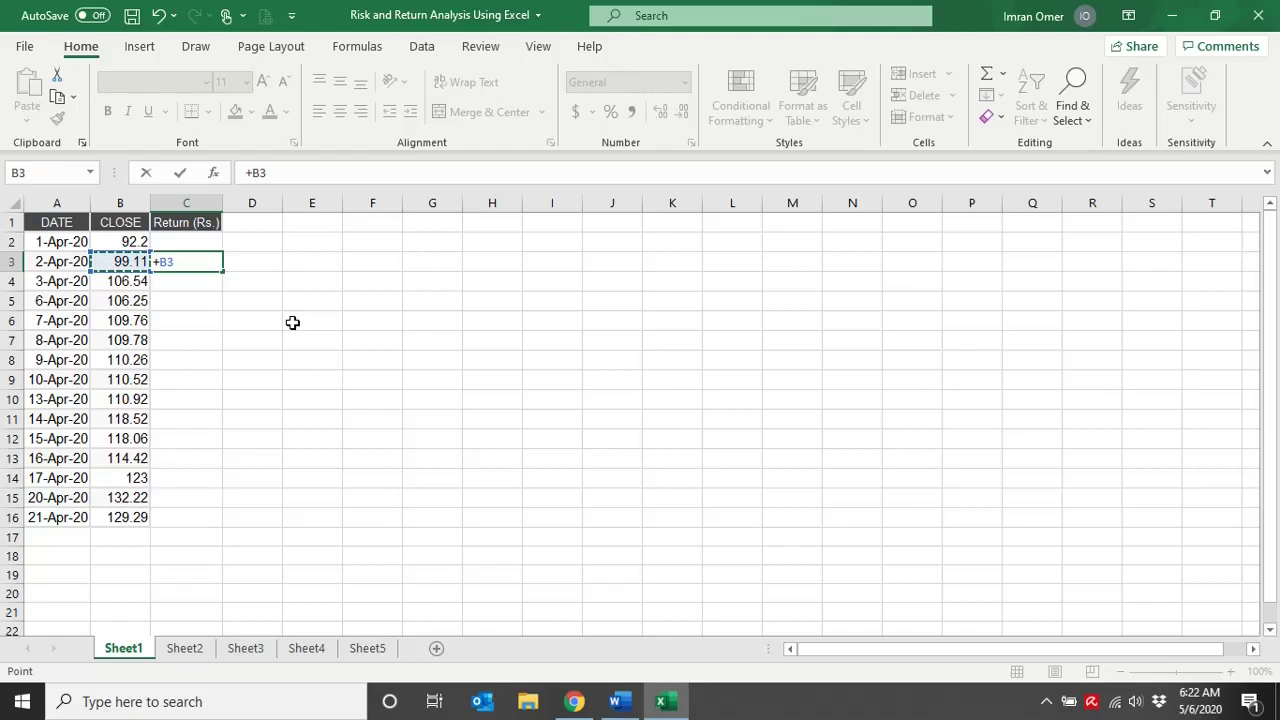
text(-)
key(Up)
key(Left)
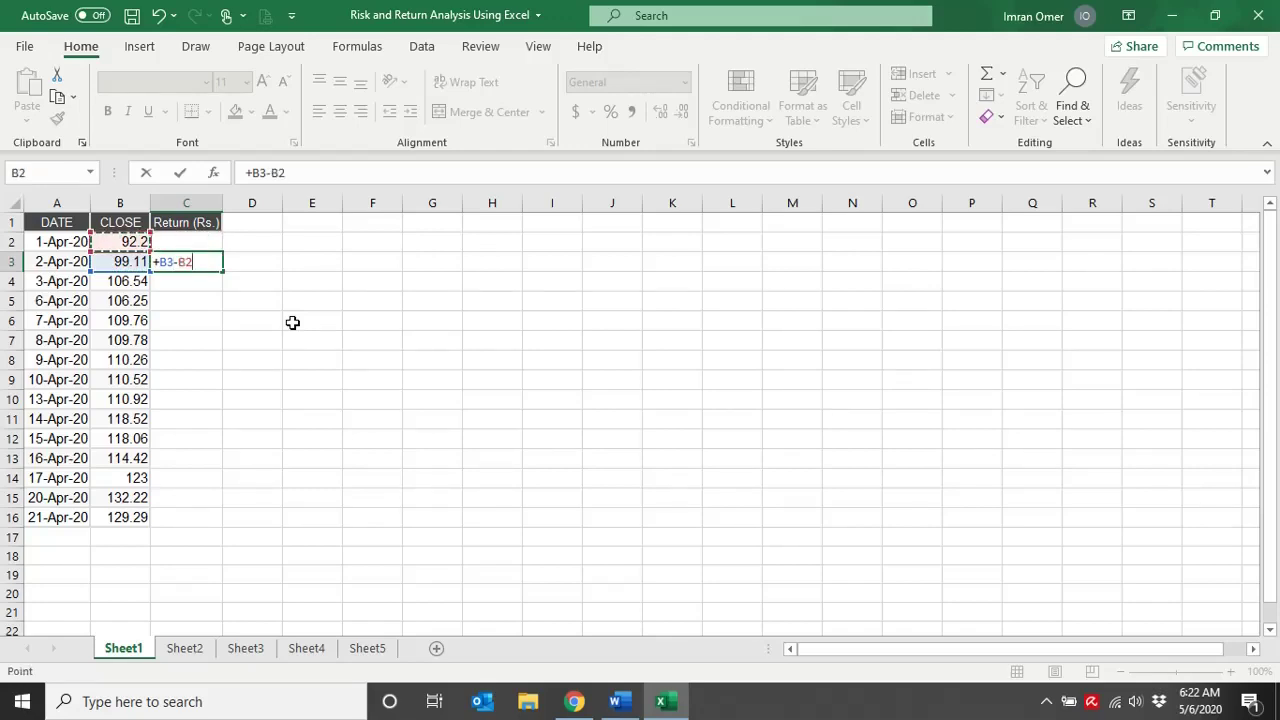
key(Return)
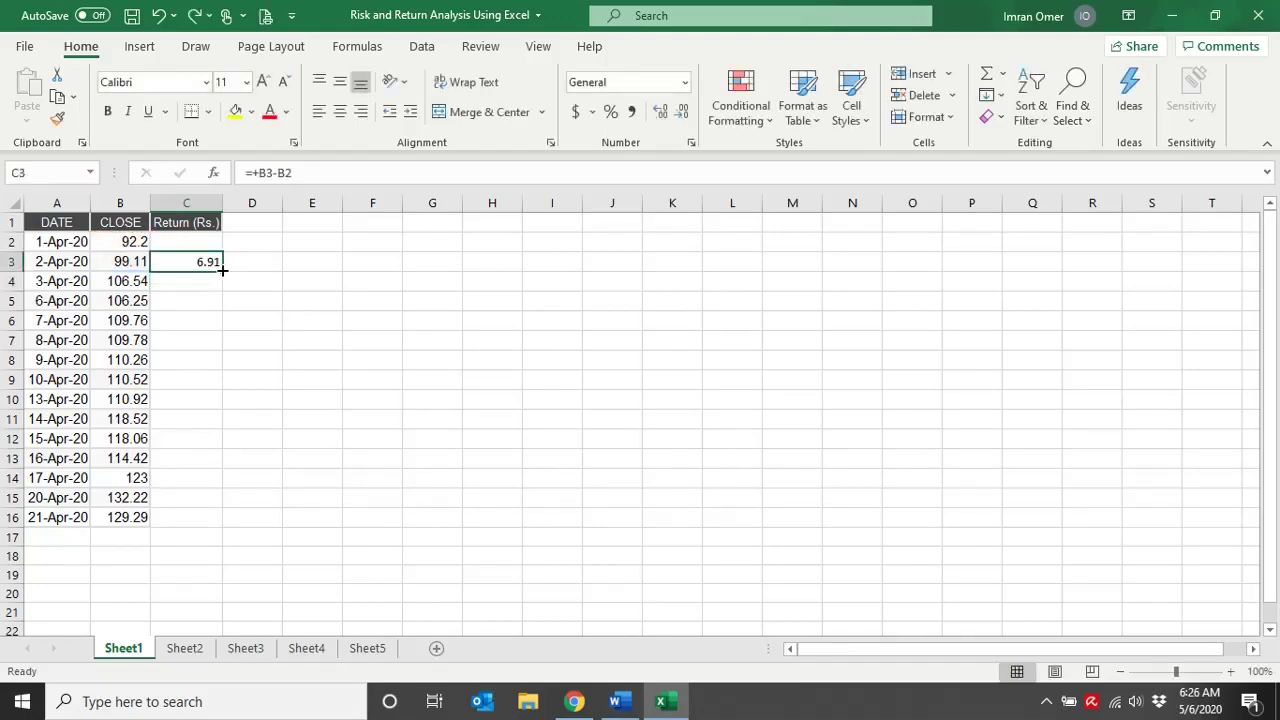
double_click(223, 269)
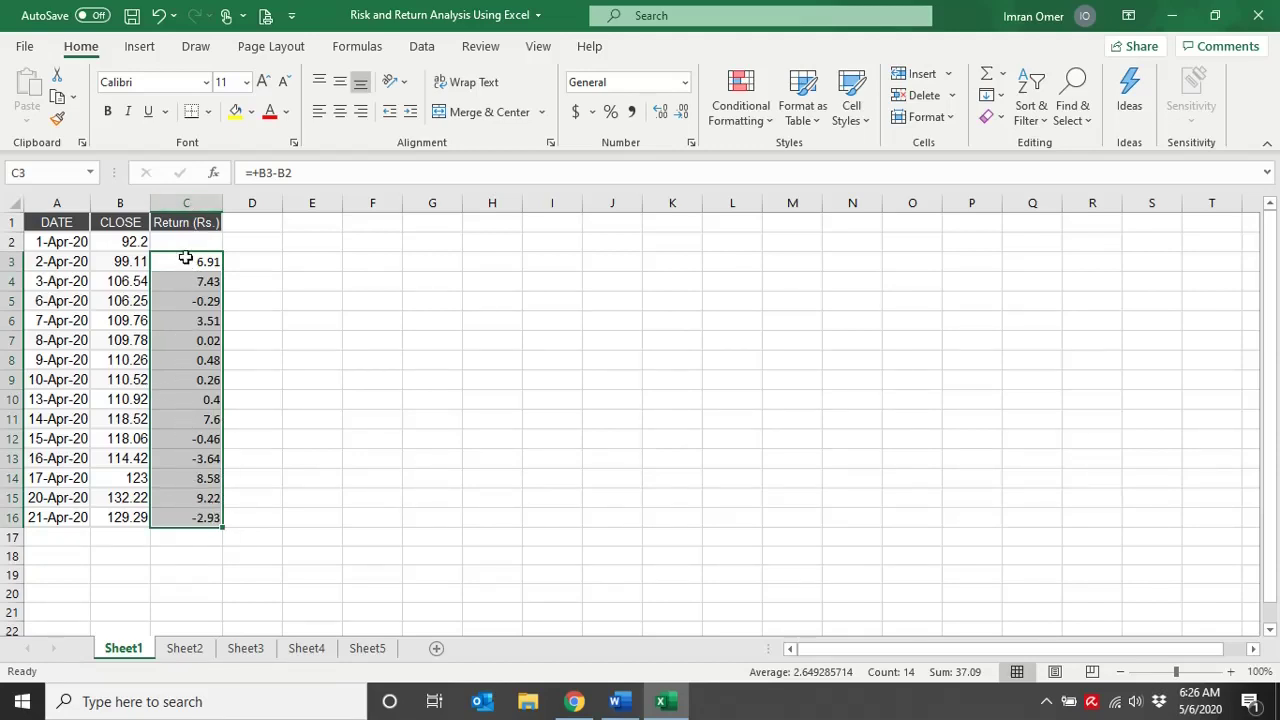
- Check the calculation list in the Word assignment document for the next measure to compute
click(245, 221)
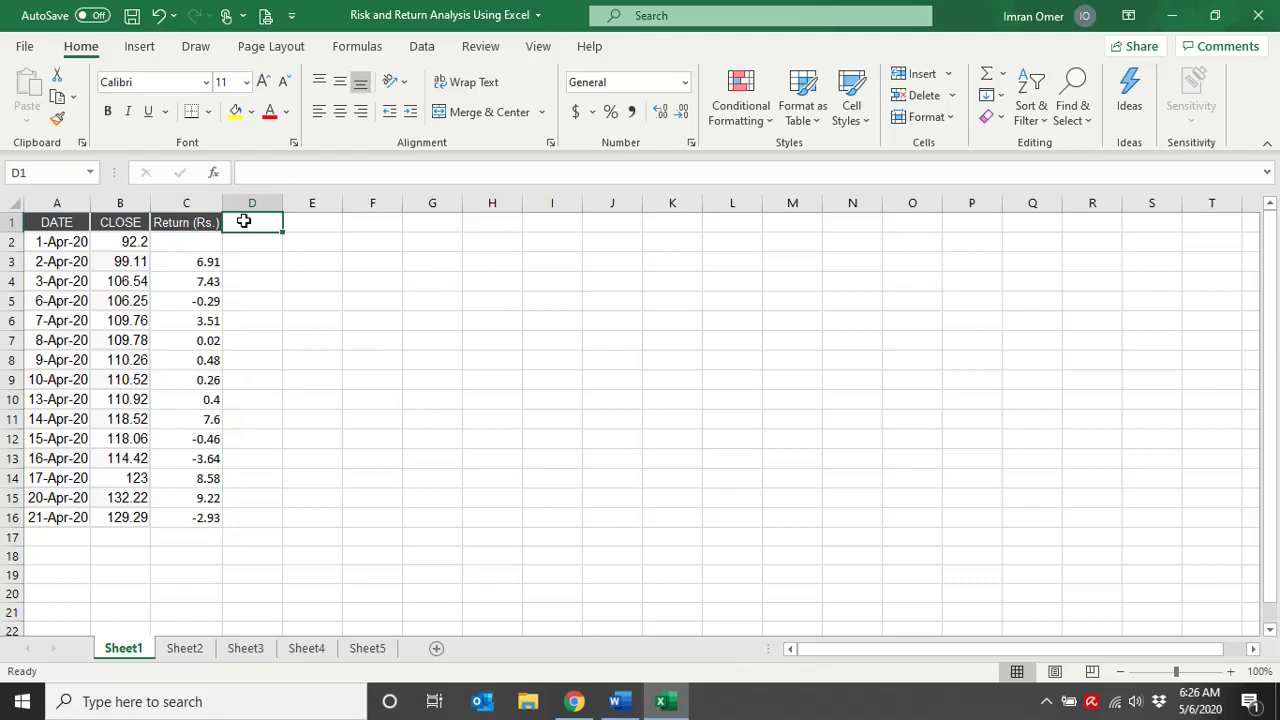
key(alt+Tab)
scroll(366, 305, up, 4)
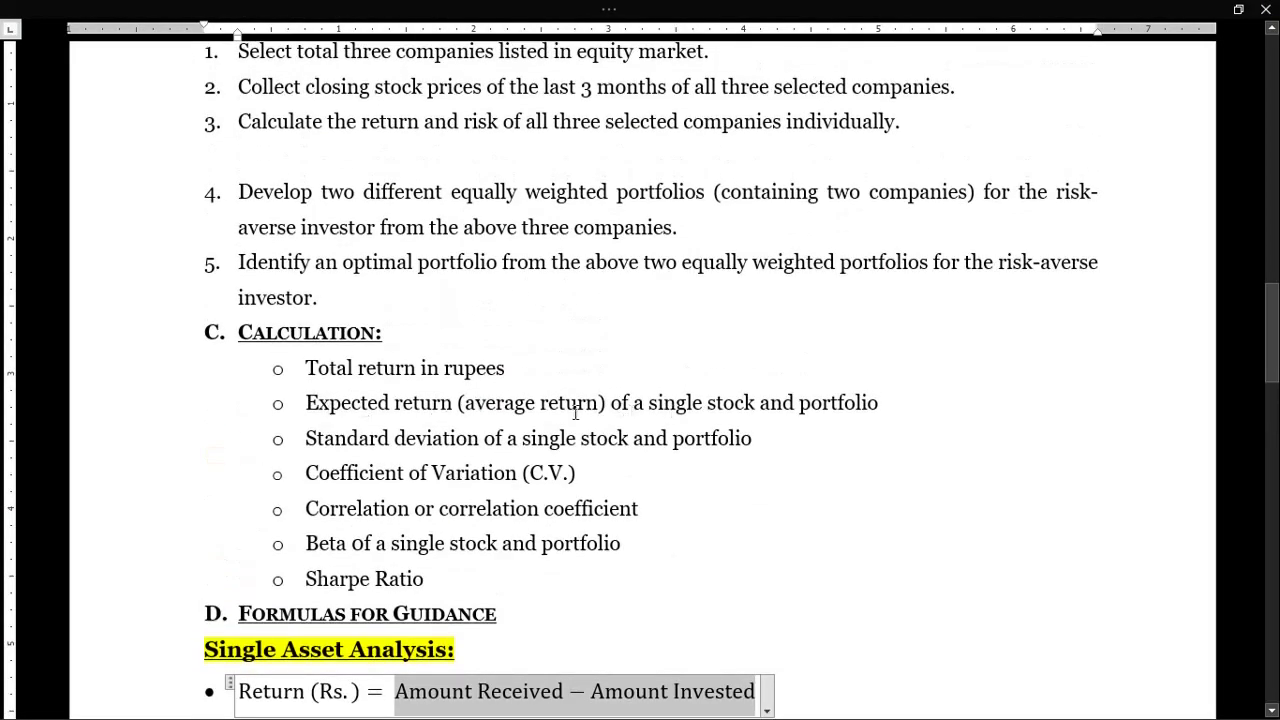
key(alt+Tab)
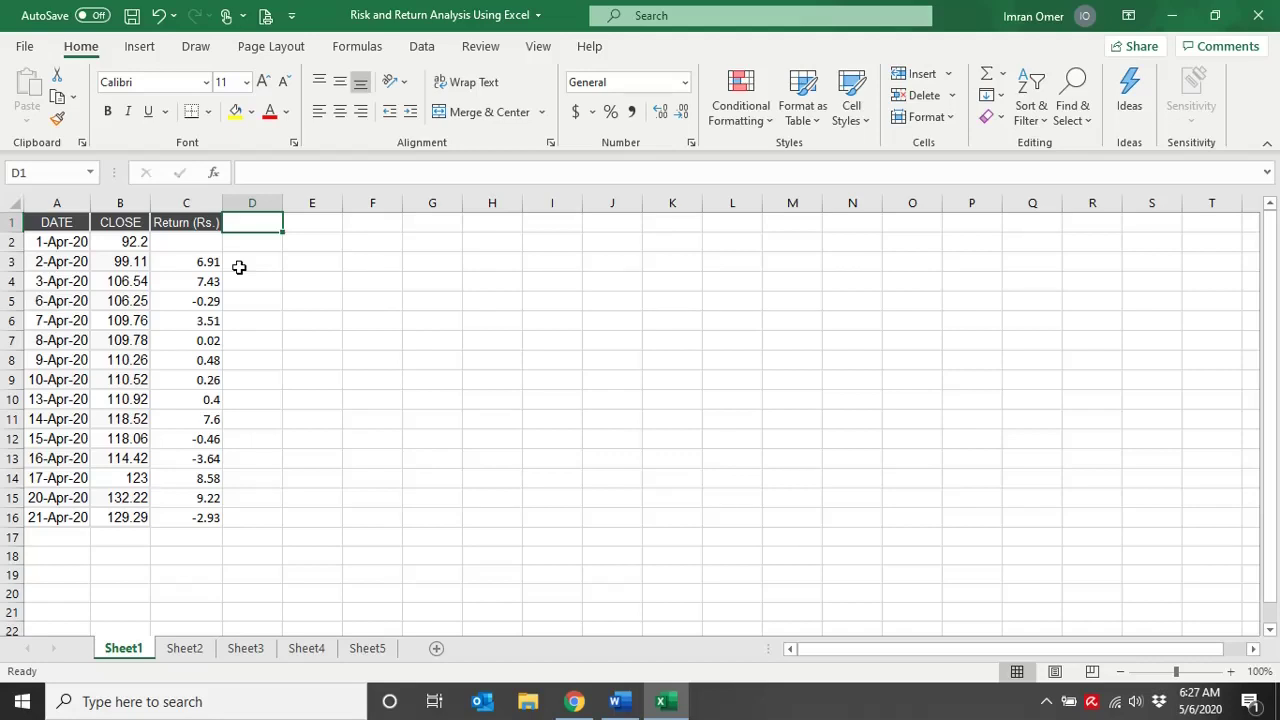
- Enter the header "Rate of Return" in D1 of the Excel sheet, styled like the neighbouring headers
text(Rate of Re)
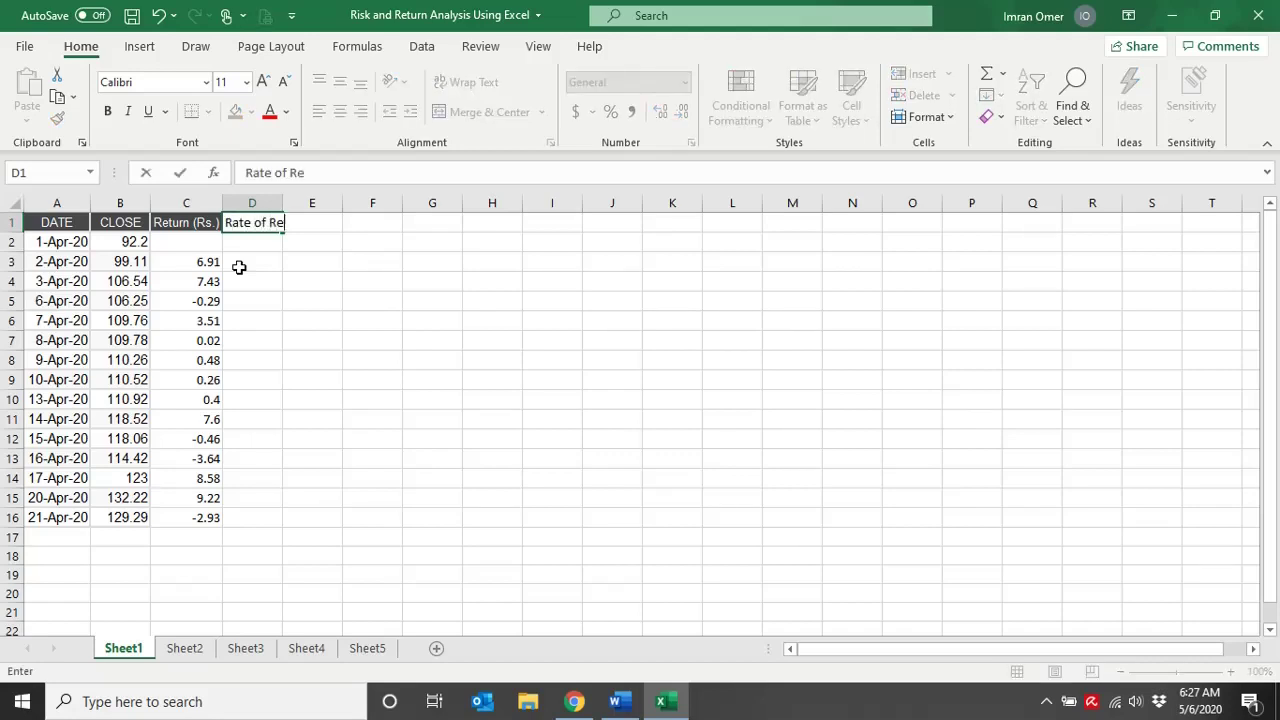
text(turn)
key(Return)
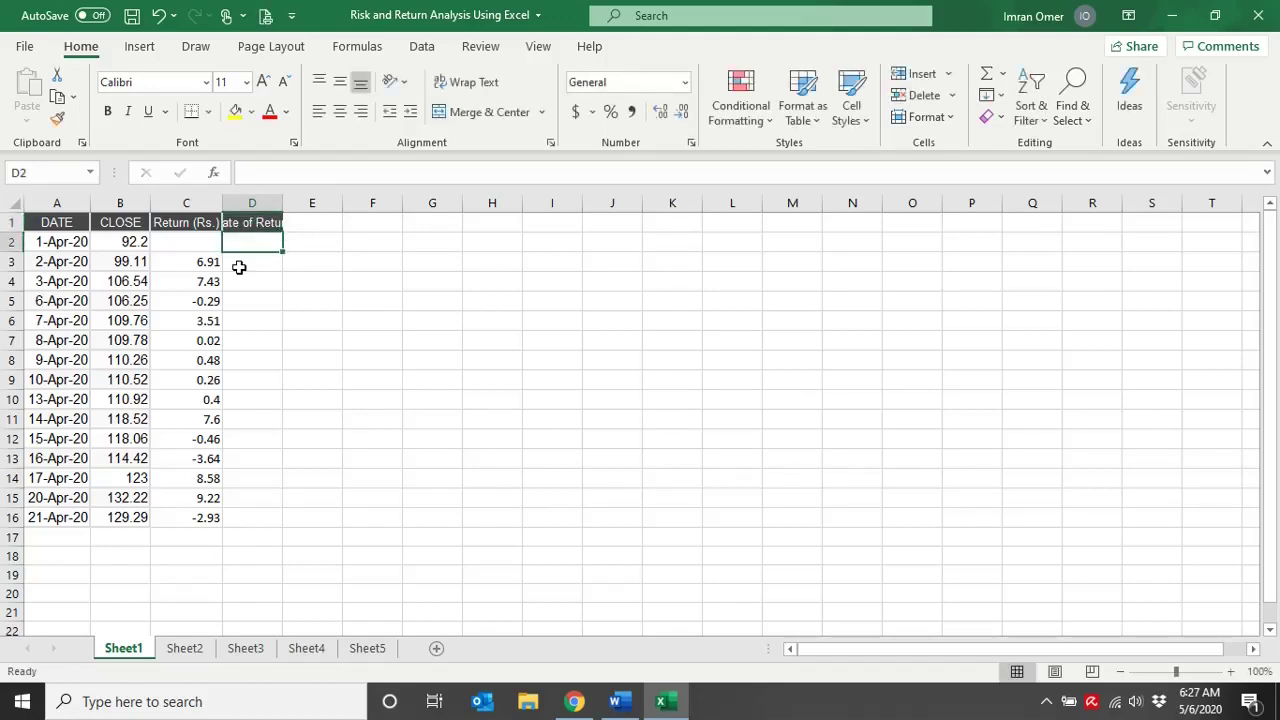
- Fit the width of column D to its "Rate of Return" header
double_click(286, 206)
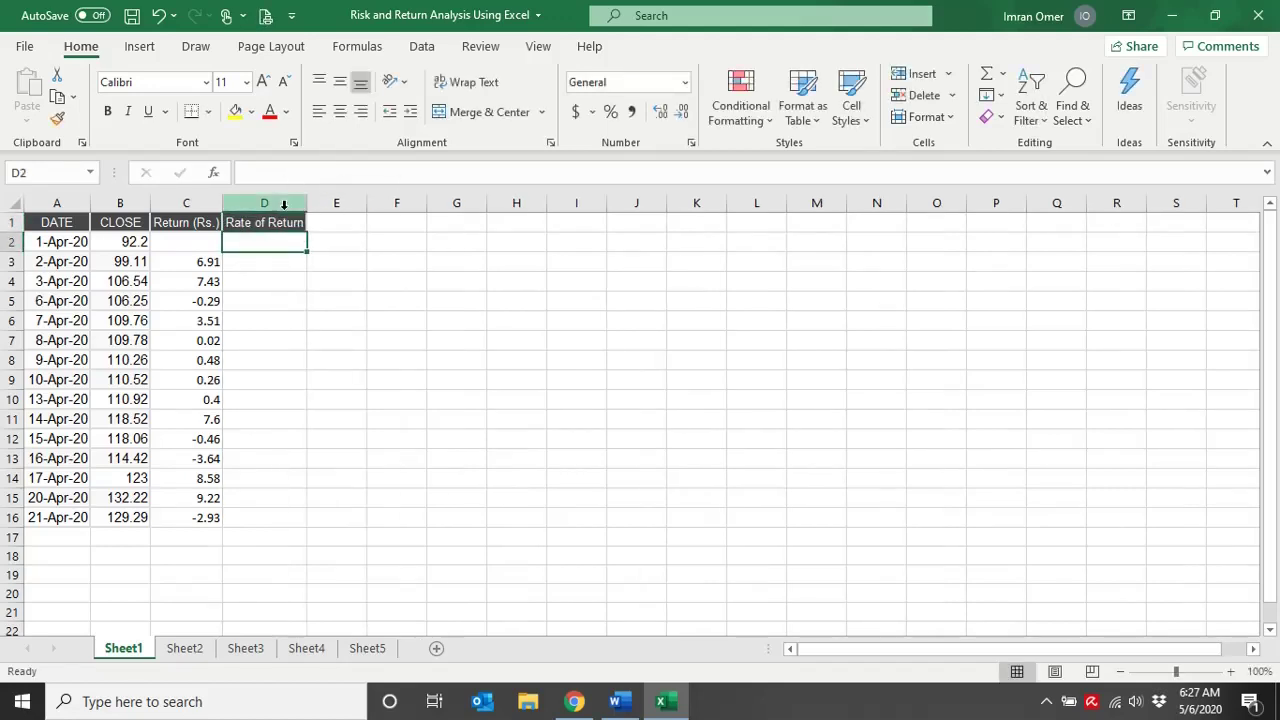
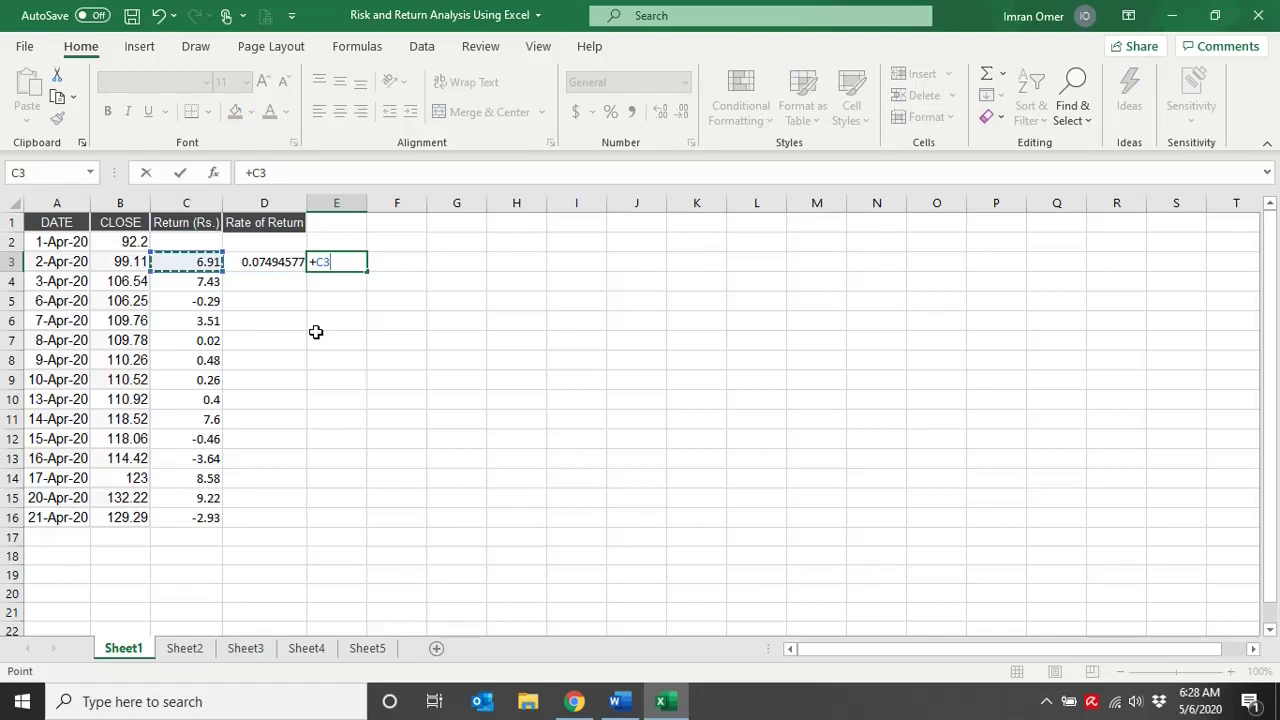
- Calculate the 2-Apr-20 rate of return a second way in E3 with the formula +C3/B2 and compare it with D3
text(/)
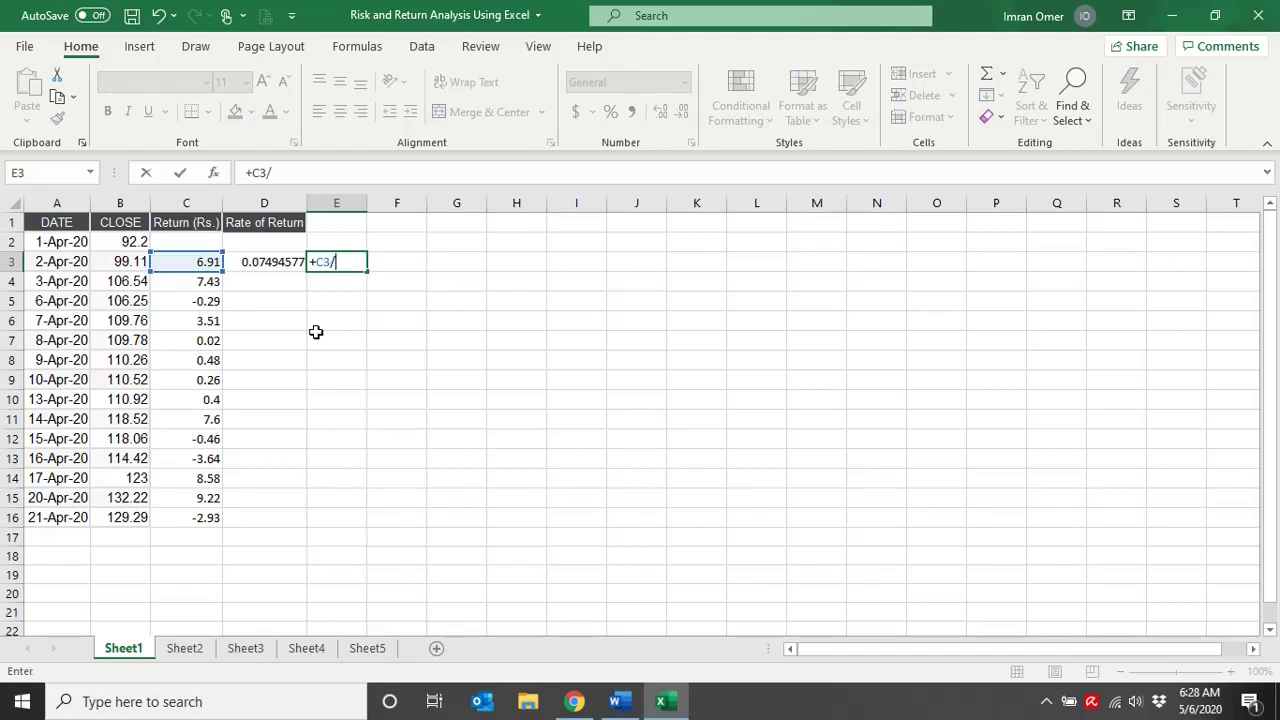
key(Left)
key(Up)
key(Left)
key(Left)
key(Return)
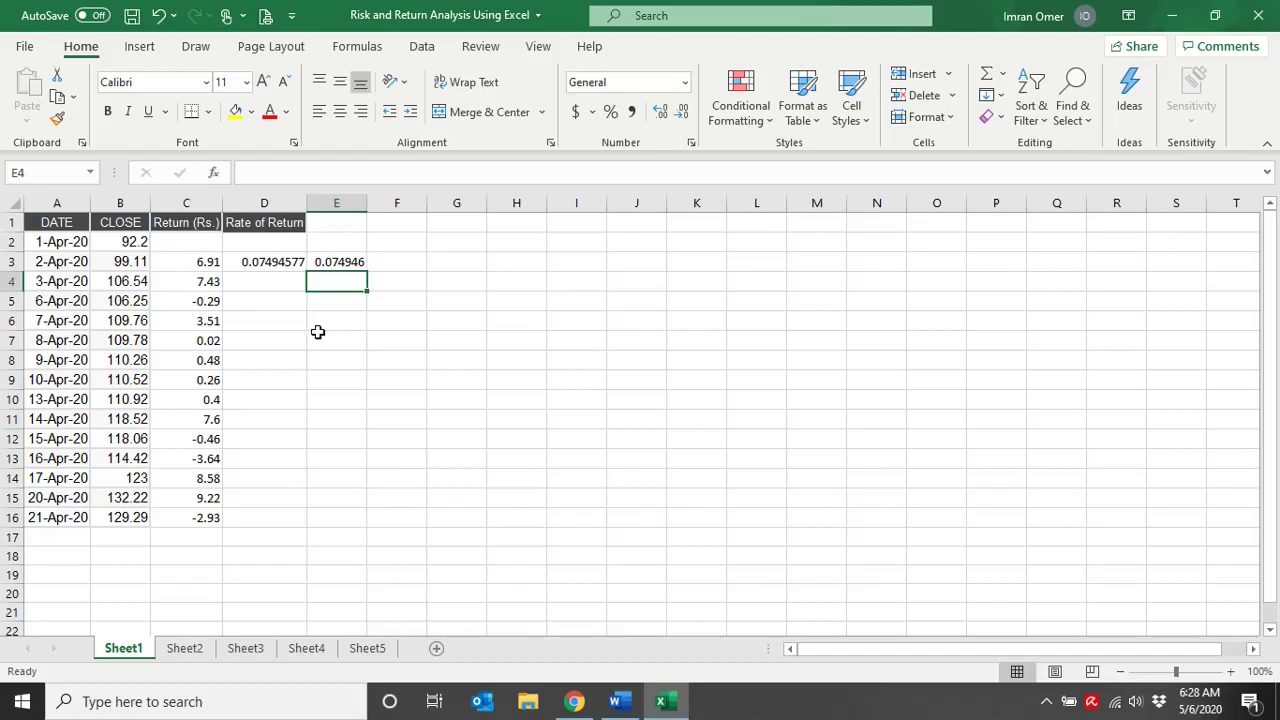
click(281, 264)
click(338, 262)
- Calculate the 2-Apr-20 rate of return a third way in F3 with the formula =(B3/B2)-1
click(390, 263)
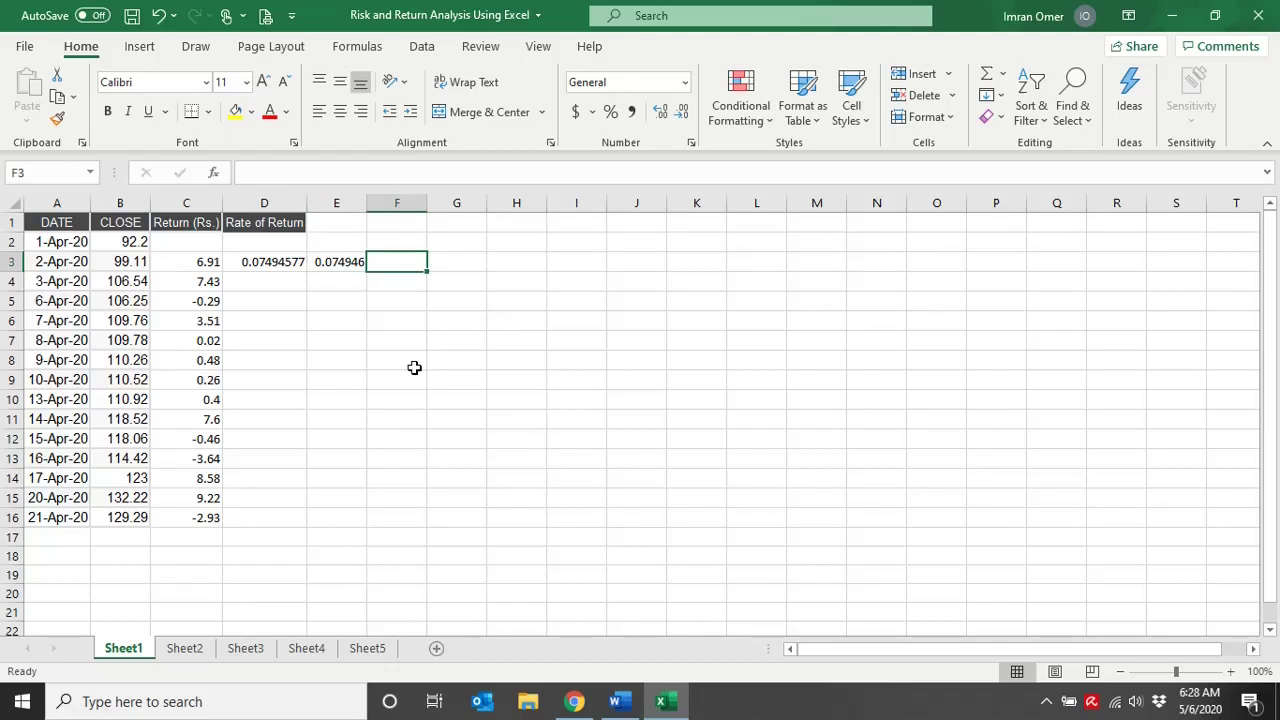
text(=)
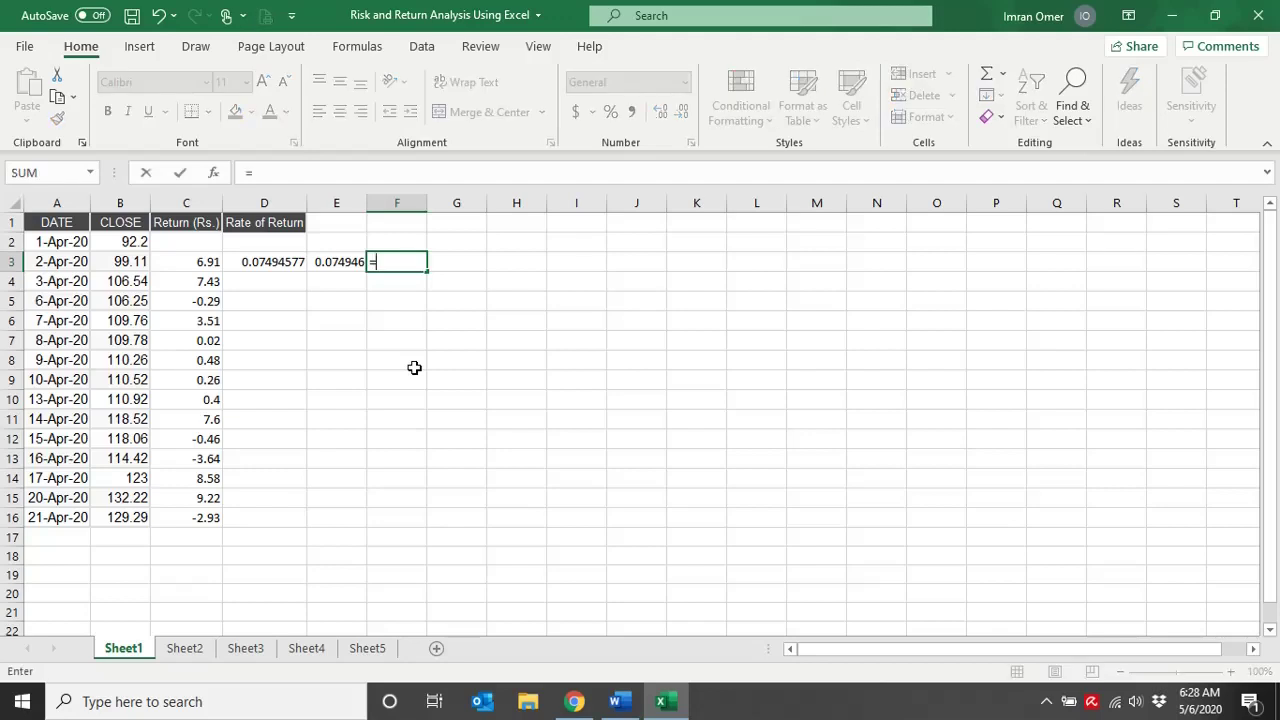
text(()
key(Left)
key(Left)
key(Left)
key(Left)
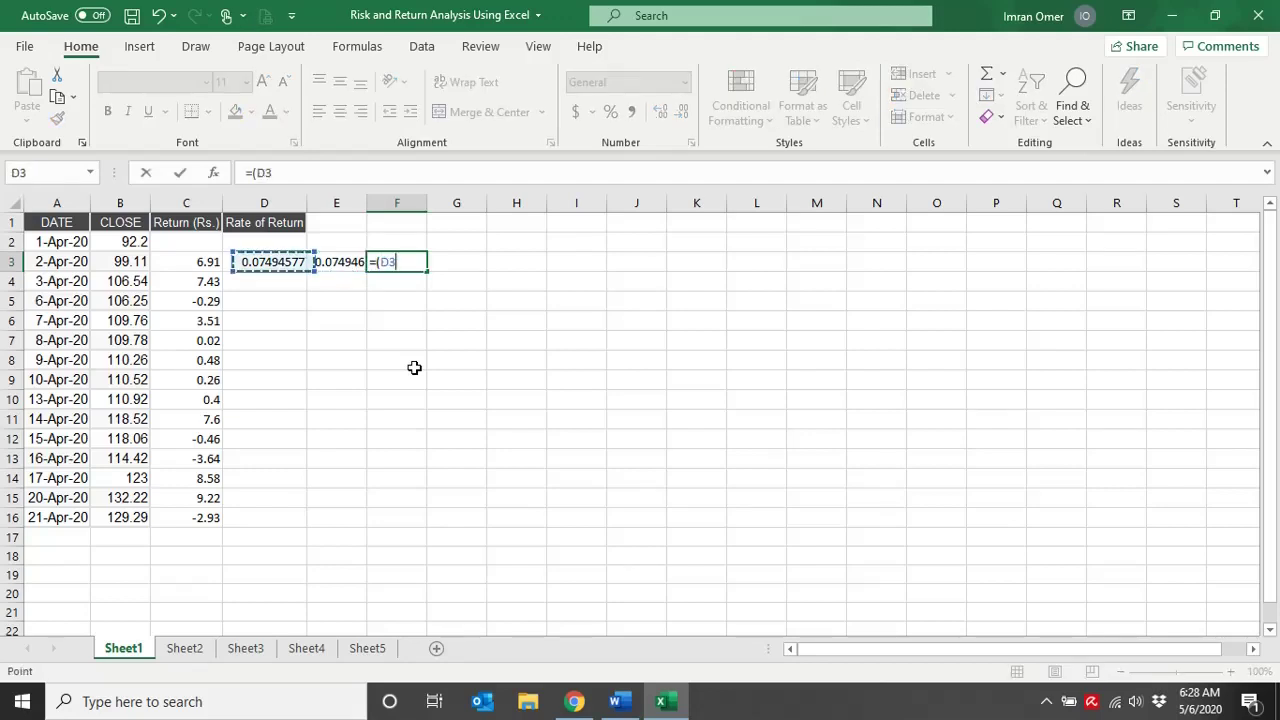
text(/)
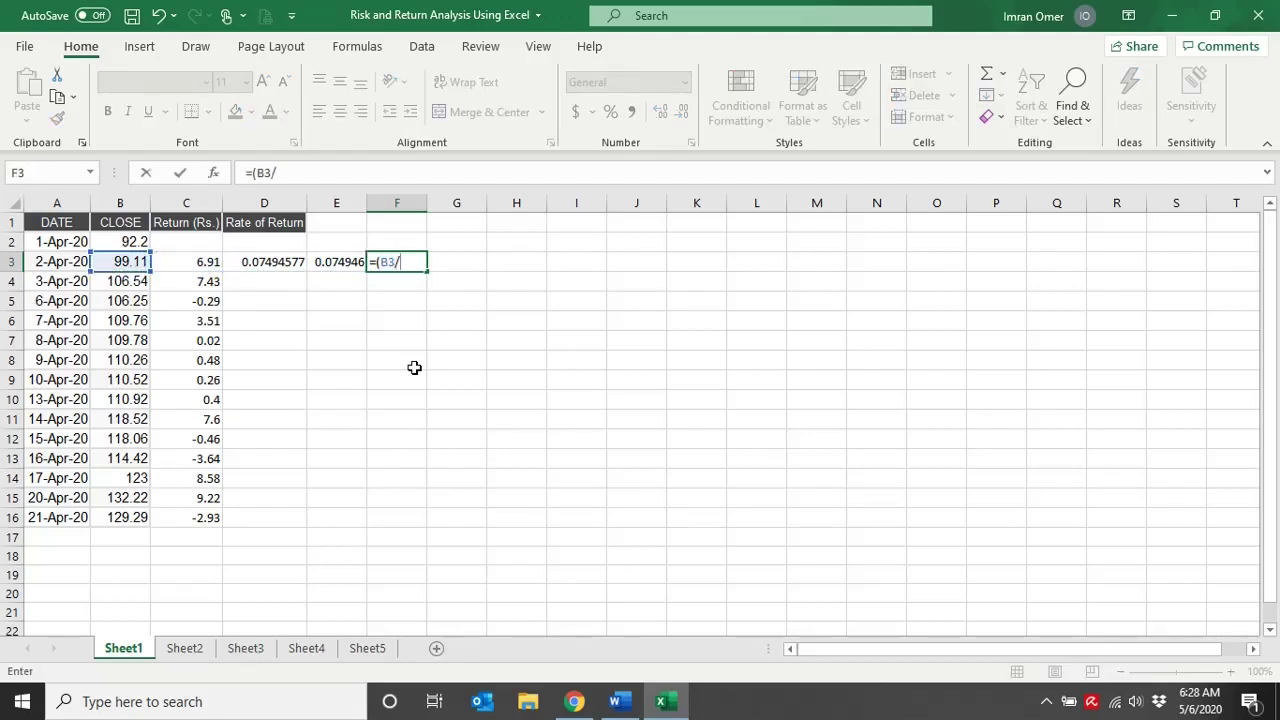
key(Up)
key(Left)
key(Left)
key(Left)
key(Left)
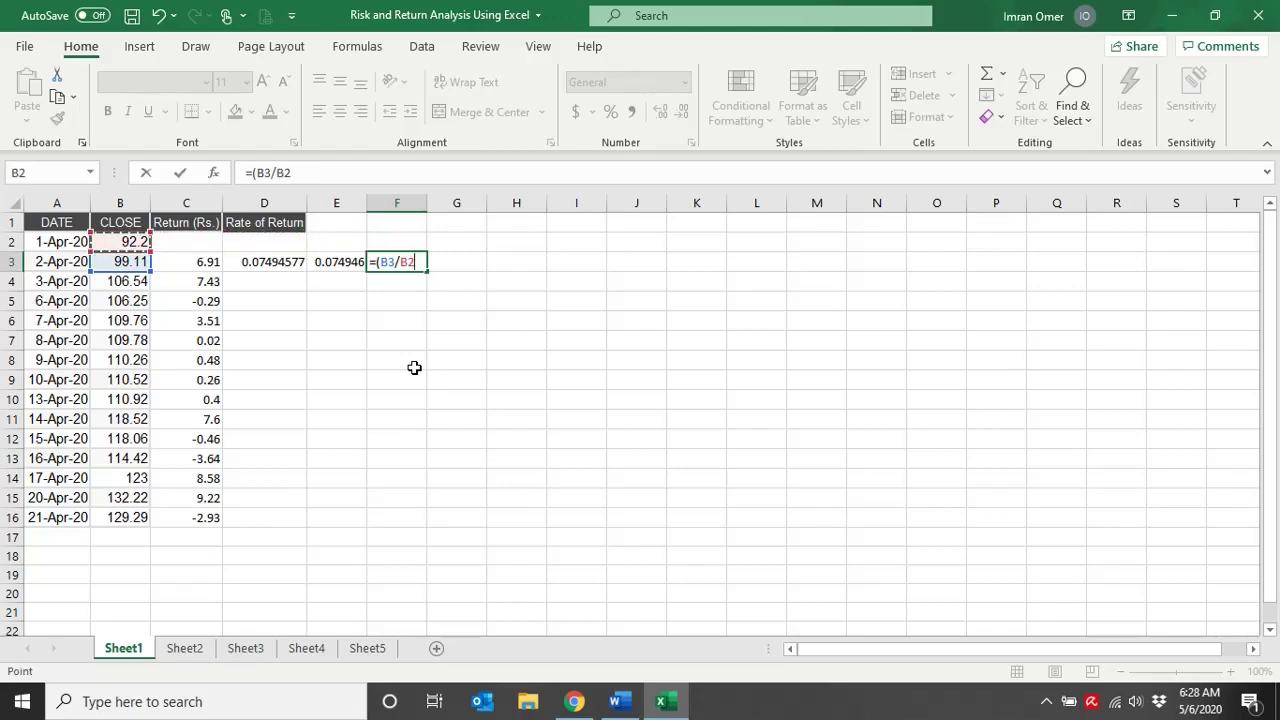
text()-1)
key(Return)
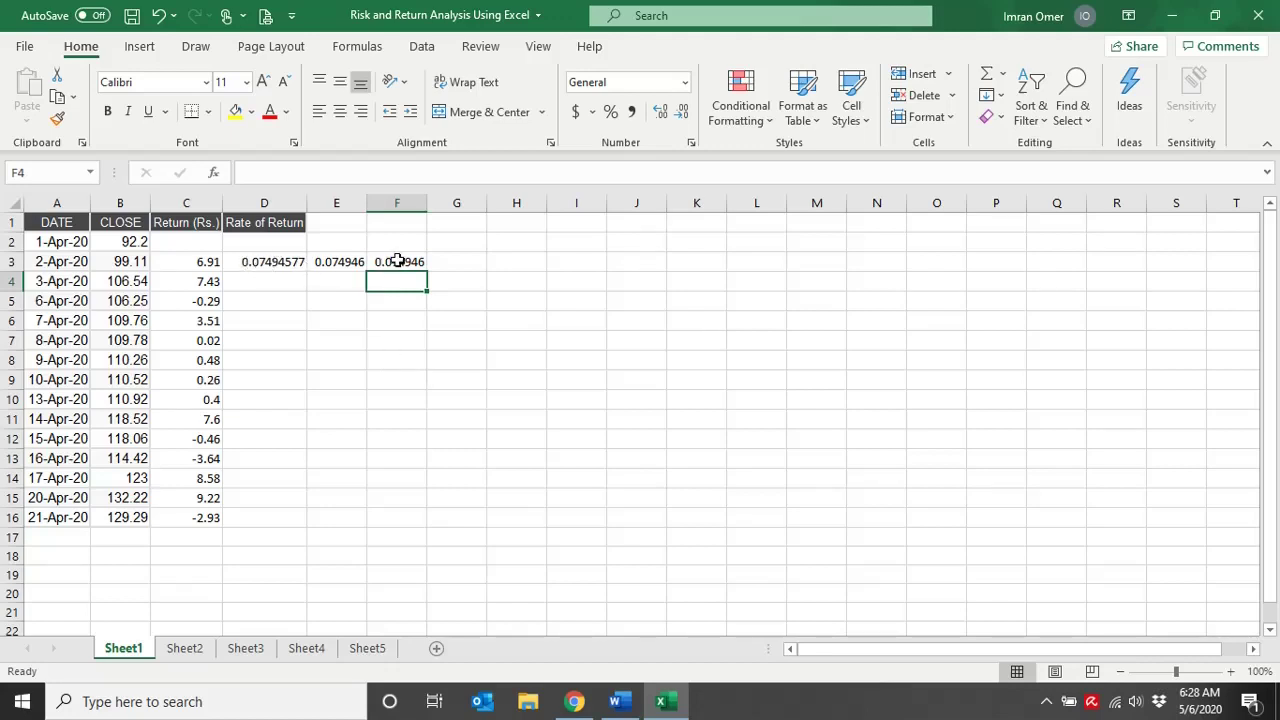
- Delete columns E and F holding the alternative rate of return calculations
drag(343, 203, 400, 203)
right_click(400, 203)
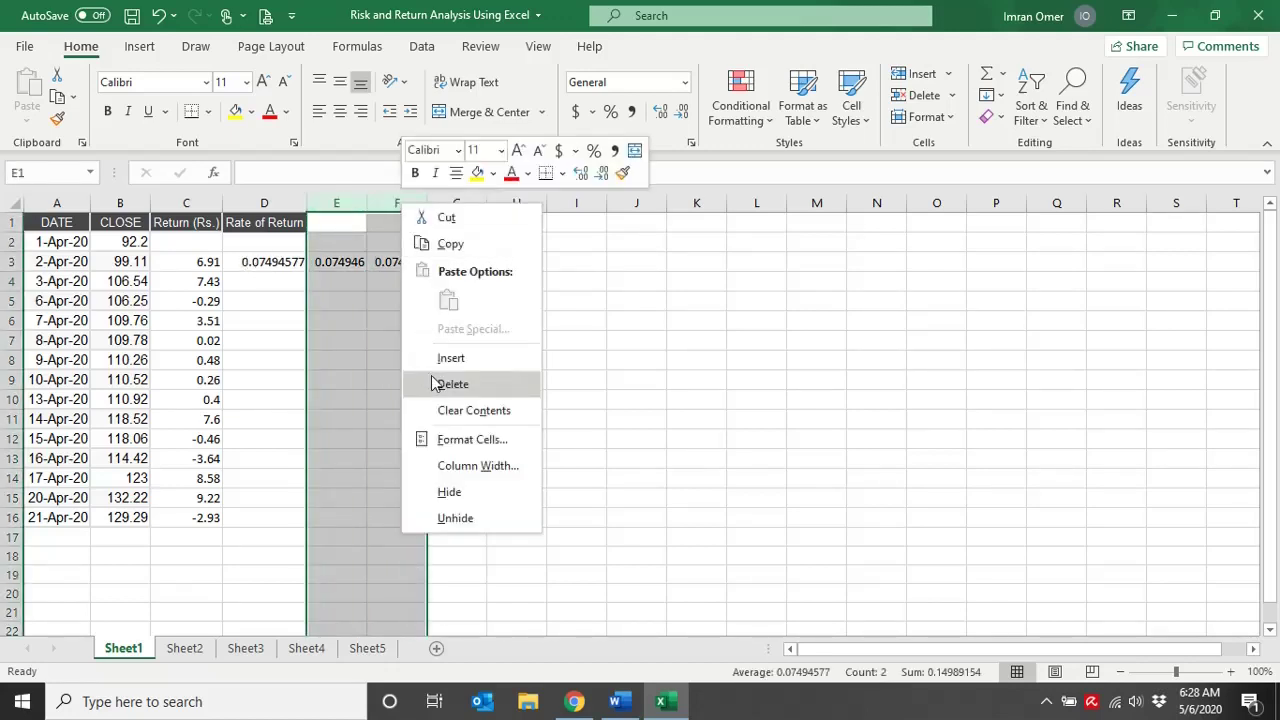
click(470, 388)
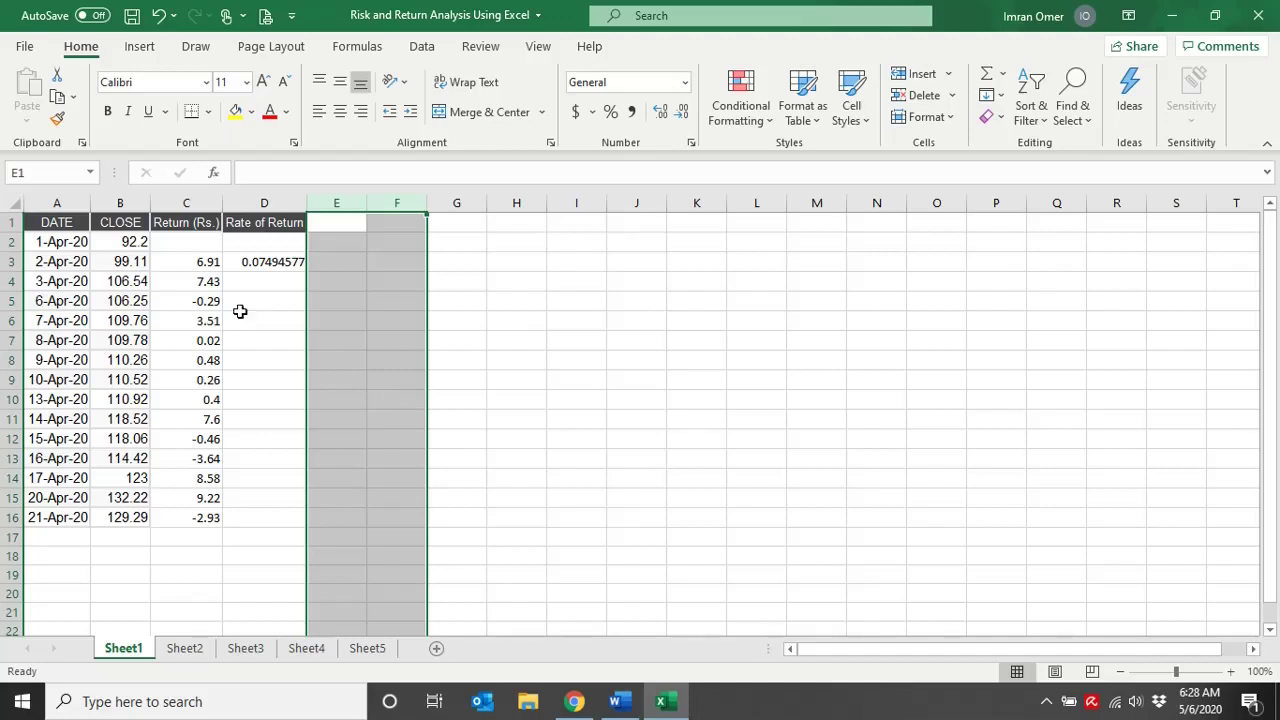
- Fill the rate of return formula =(B3-B2)/B2 from D3 down to D16
click(270, 261)
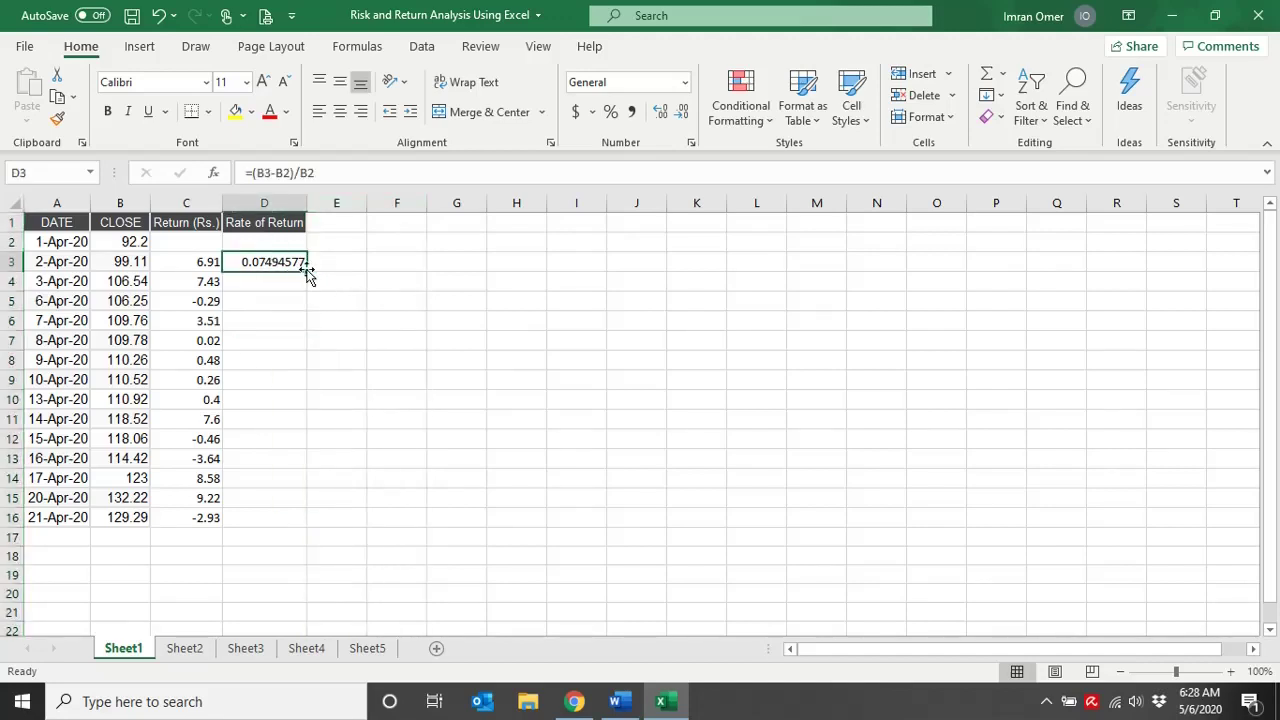
double_click(307, 275)
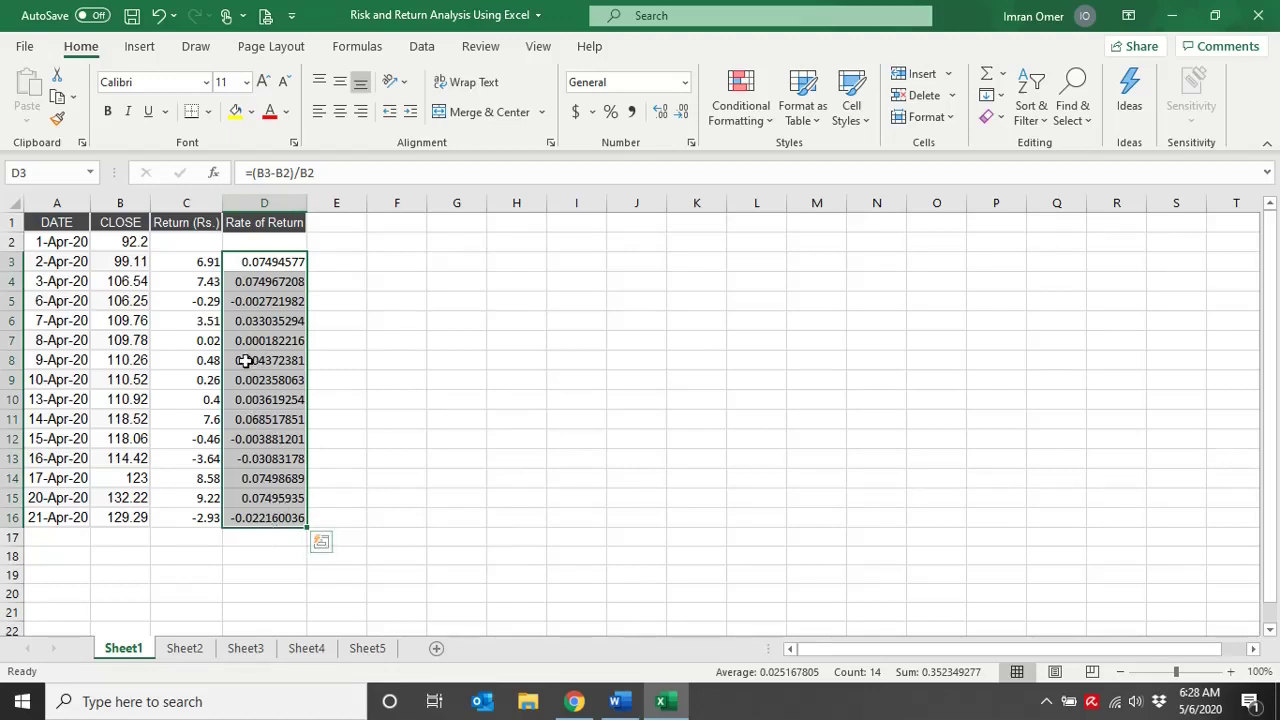
scroll(231, 511, down, 1)
scroll(231, 511, down, 2)
scroll(229, 409, up, 2)
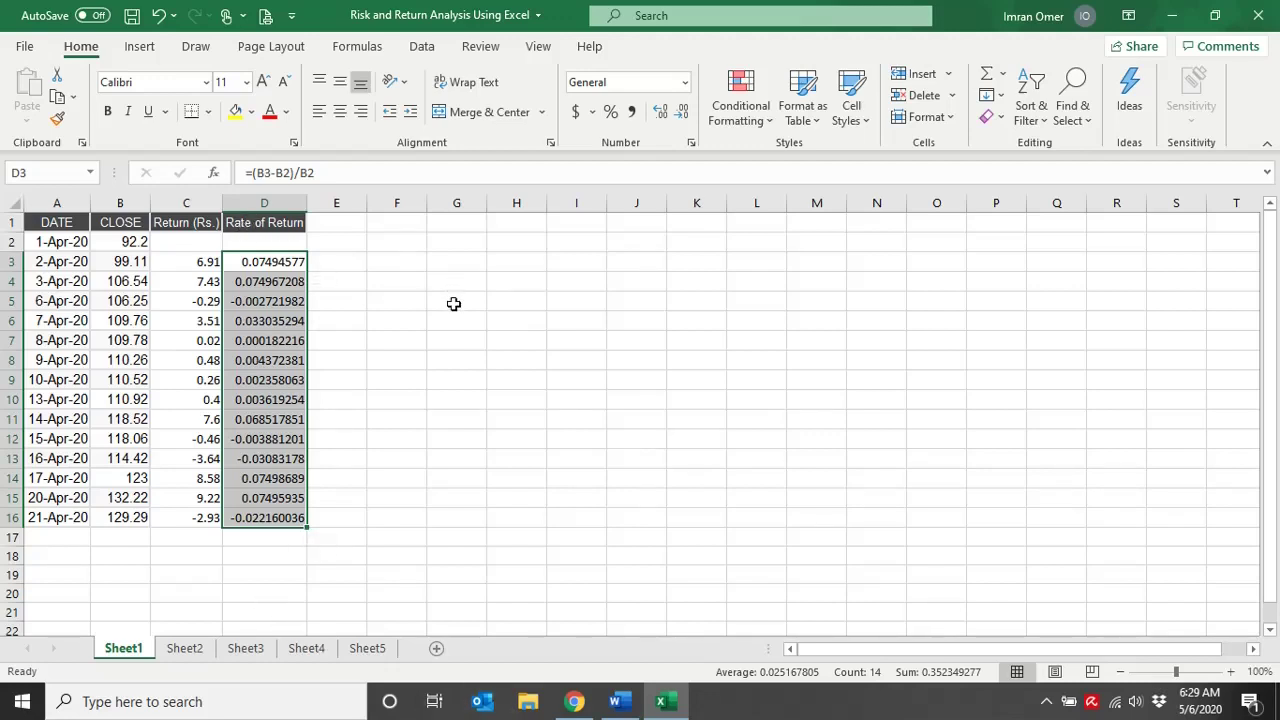
- Enter the label "Rate of Return" in H5 and fit the width of column H to it
click(504, 303)
text(Rate)
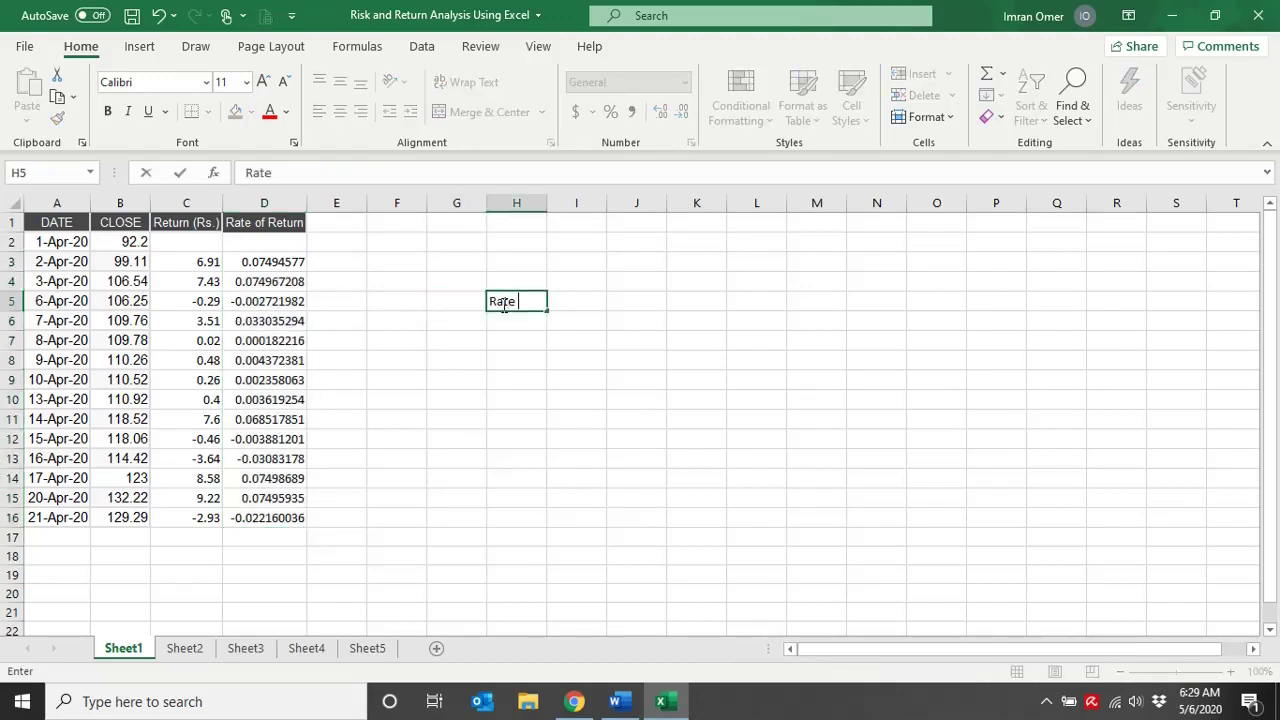
text( of Return)
key(Return)
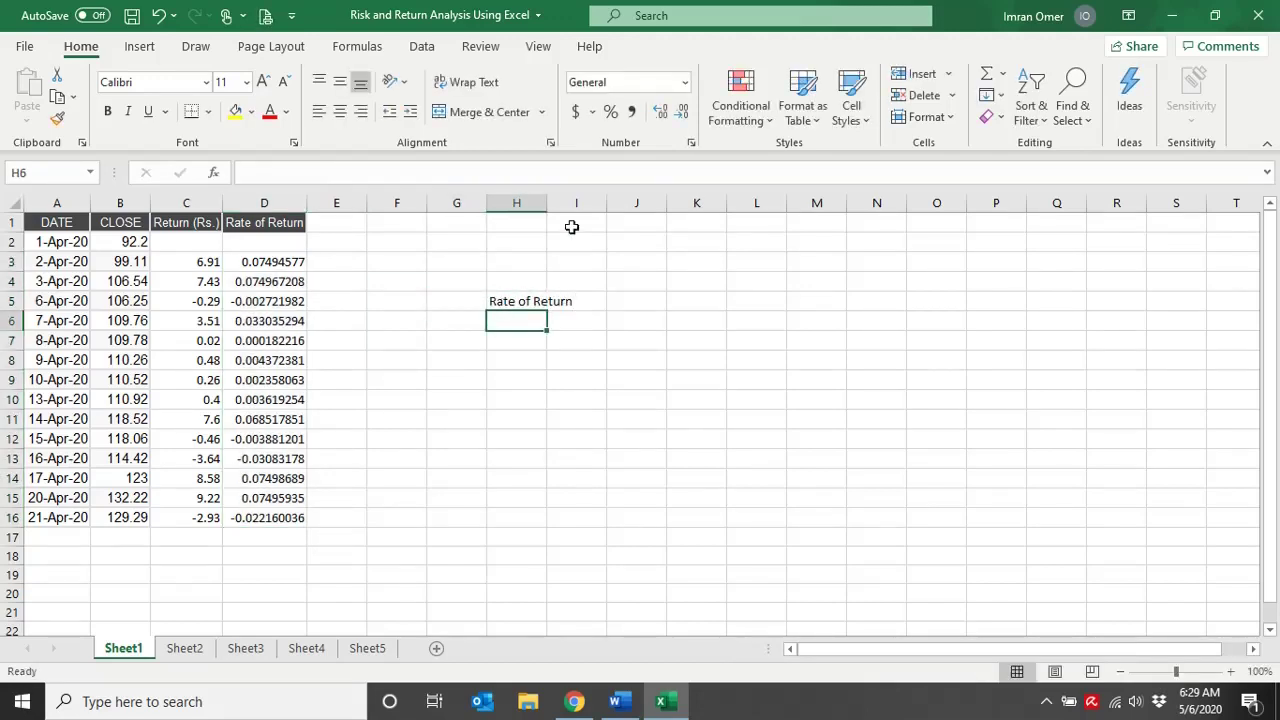
double_click(546, 203)
- Enter the labels "Variance" in H7, "Standard Deviation" in H9 and "CV" in H11
click(524, 343)
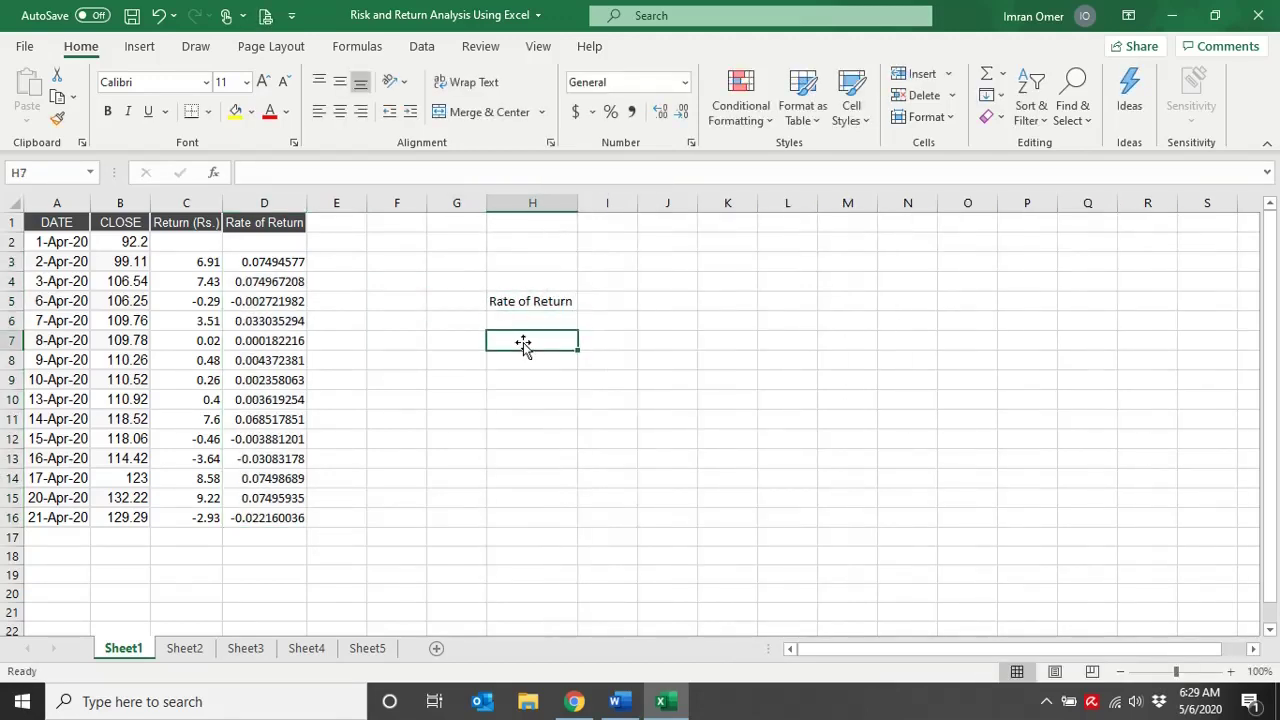
text(Varian)
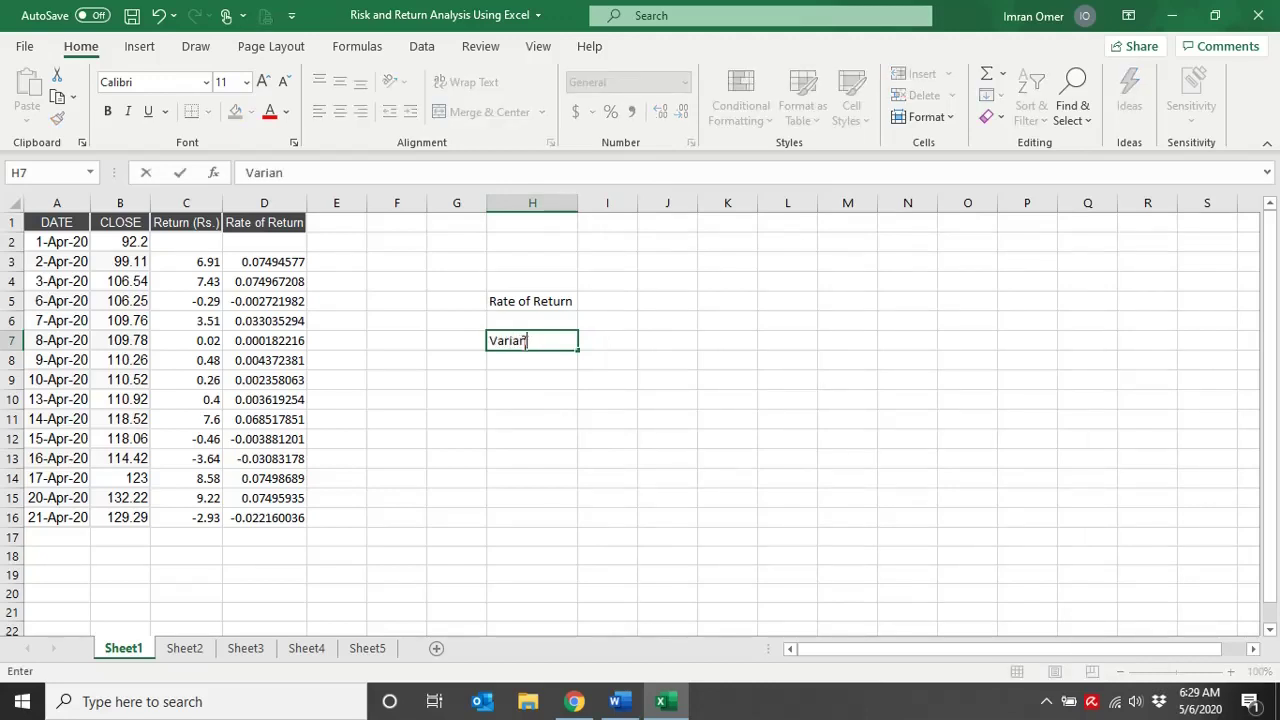
text(ce)
key(Return)
key(Return)
text(S)
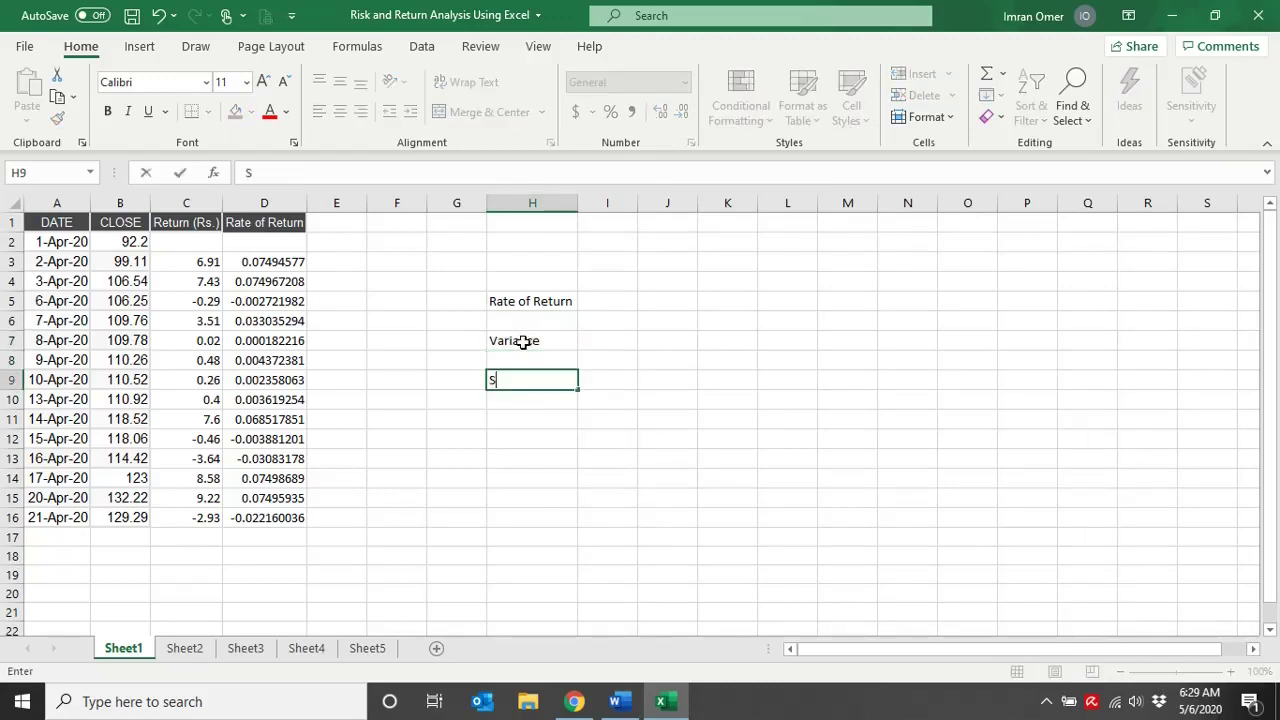
text(tandard Deviation)
key(Return)
key(Return)
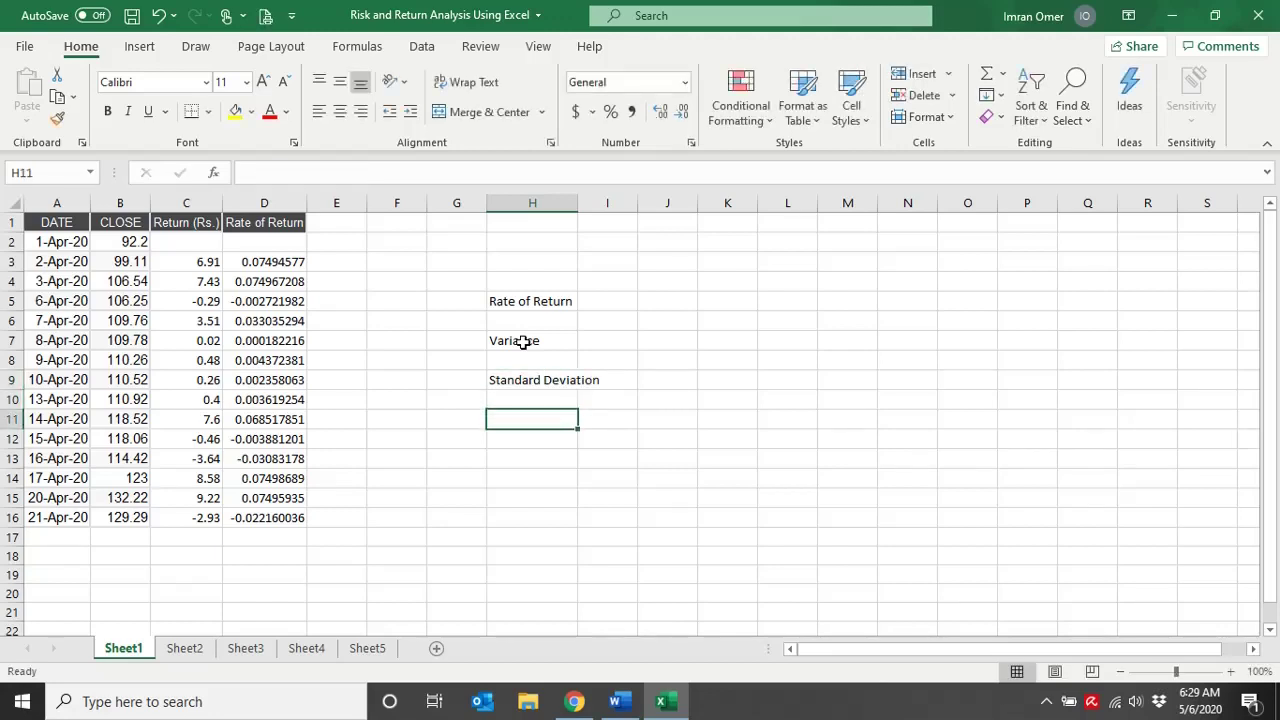
text(CV)
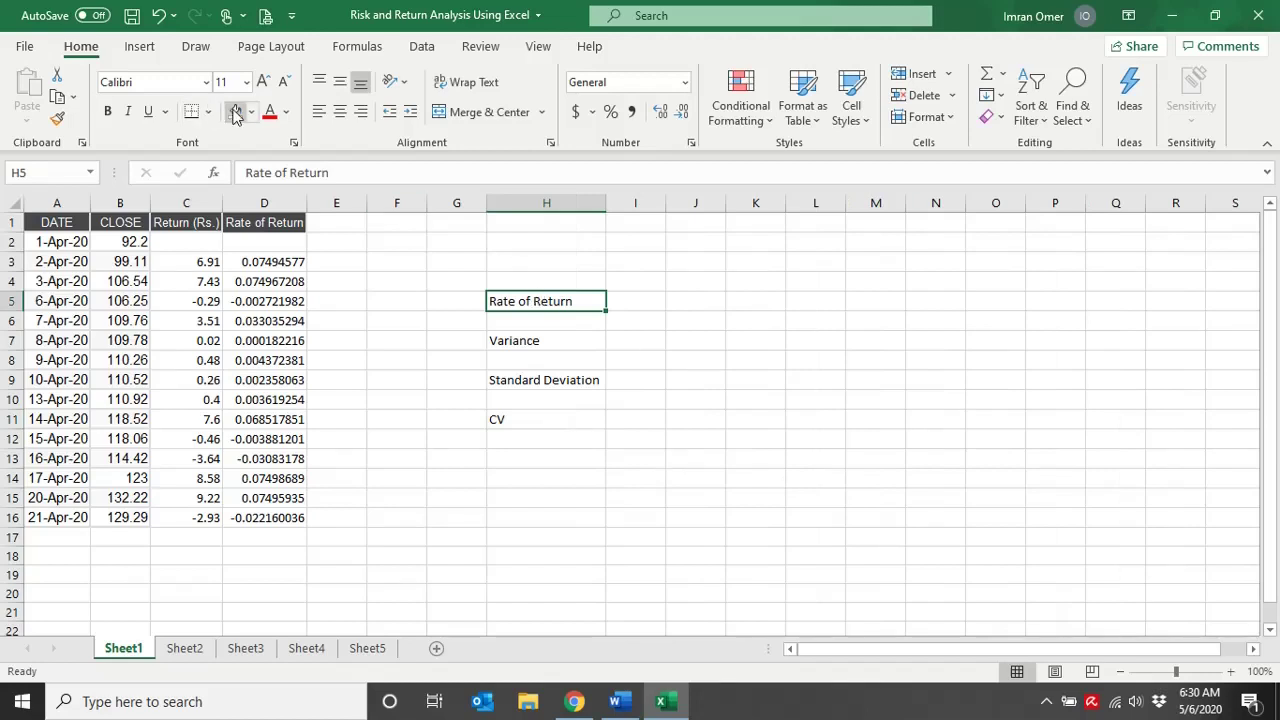
- Highlight the Rate of Return, Variance, Standard Deviation and CV labels in column H with a yellow fill
click(251, 111)
click(289, 286)
key(Down)
key(Down)
click(236, 111)
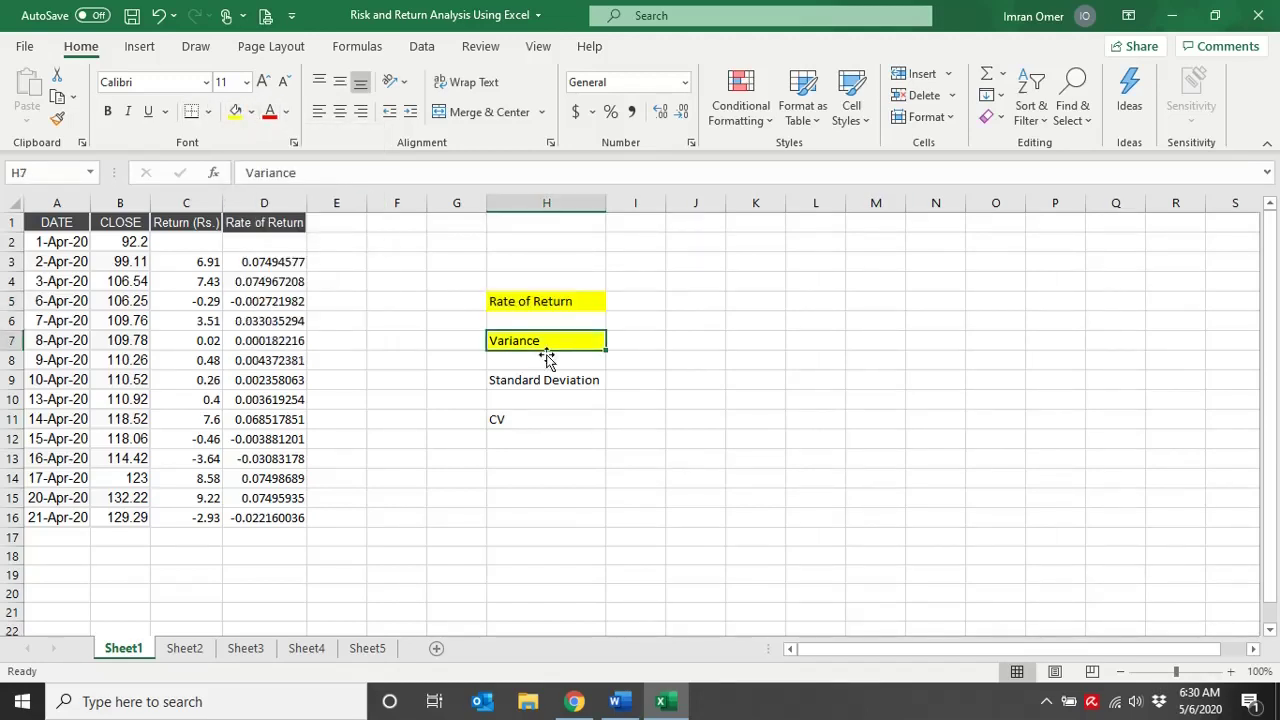
click(545, 378)
click(236, 111)
click(505, 414)
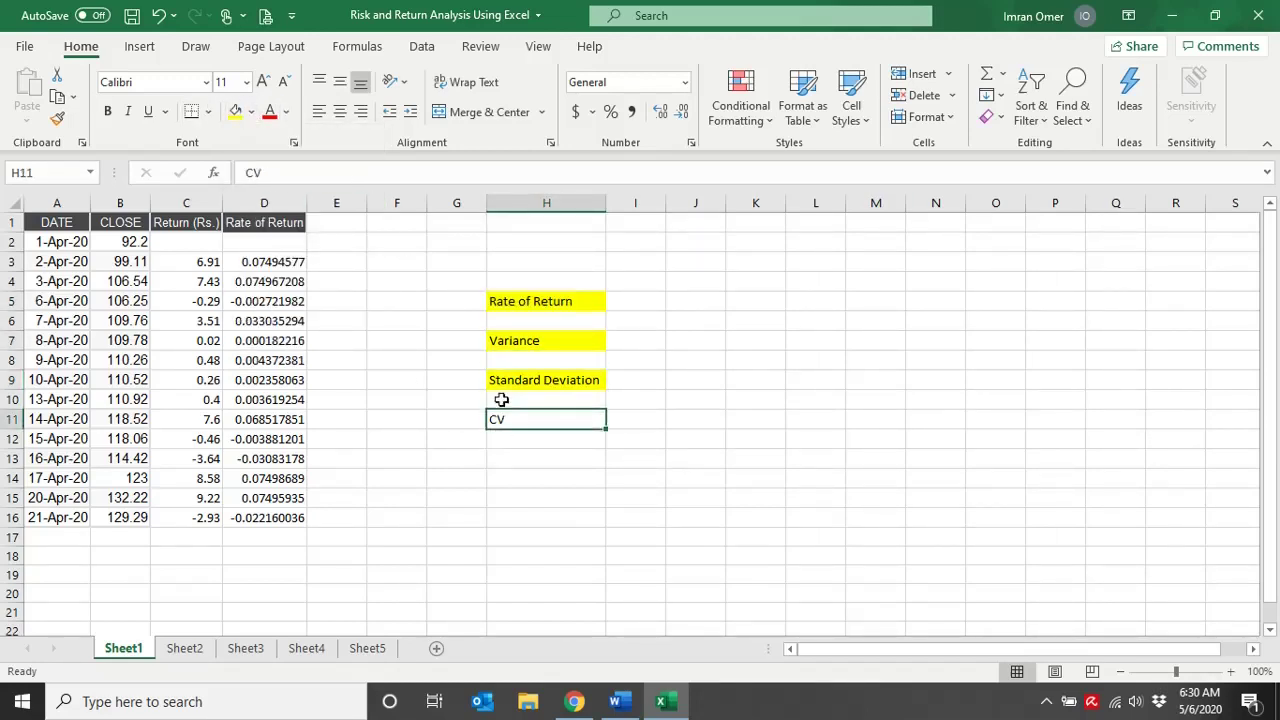
click(236, 111)
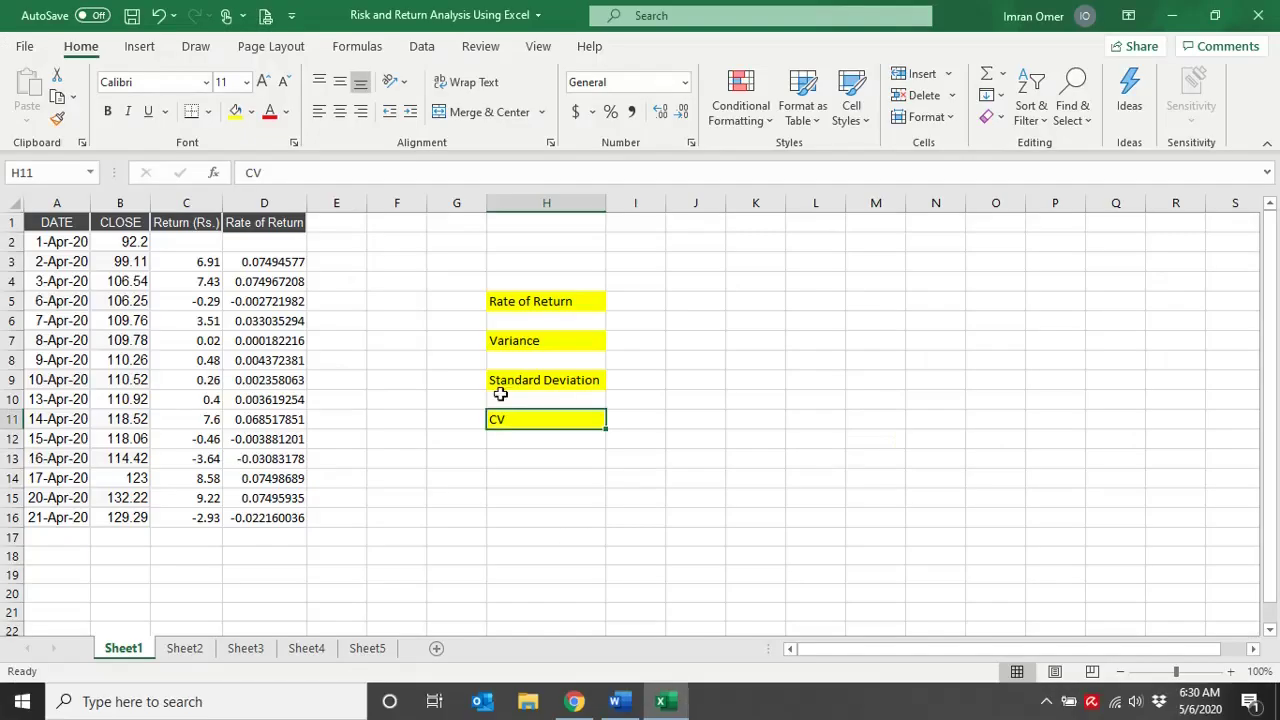
- Sum the rates of return in D17 with =SUM(D3:D16) and make the total bold
click(268, 264)
drag(268, 264, 280, 517)
click(272, 537)
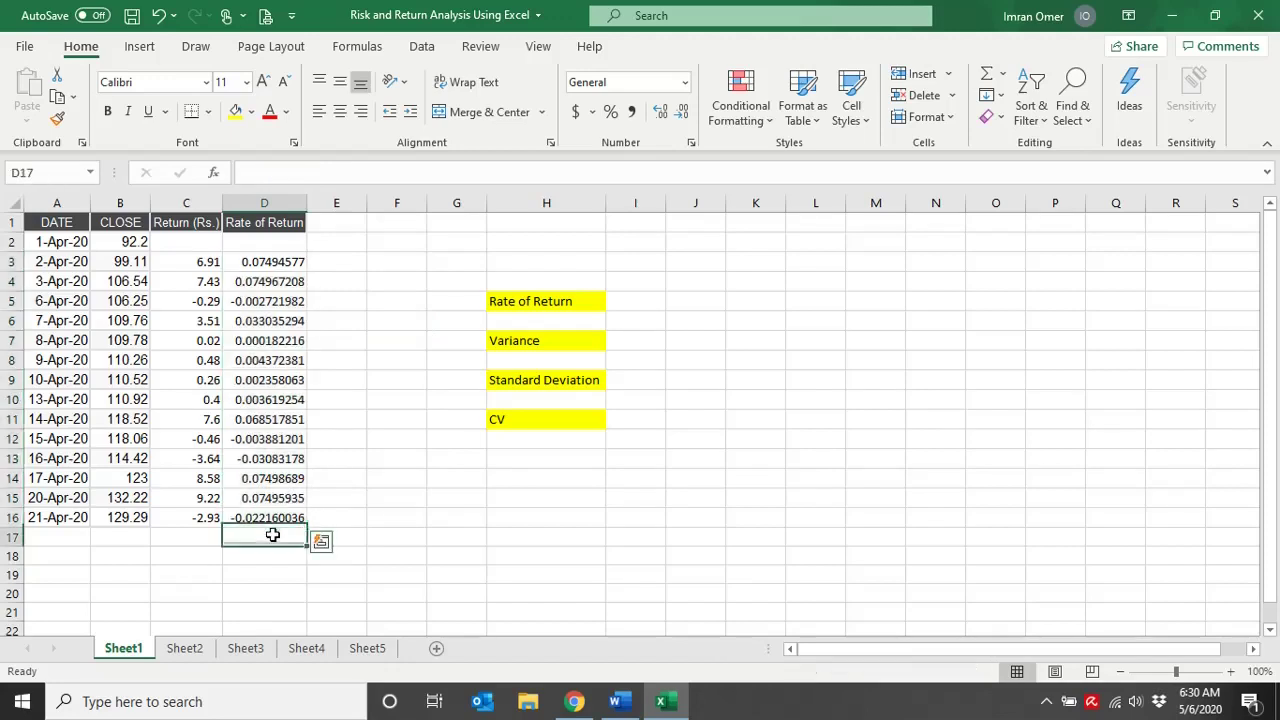
click(985, 80)
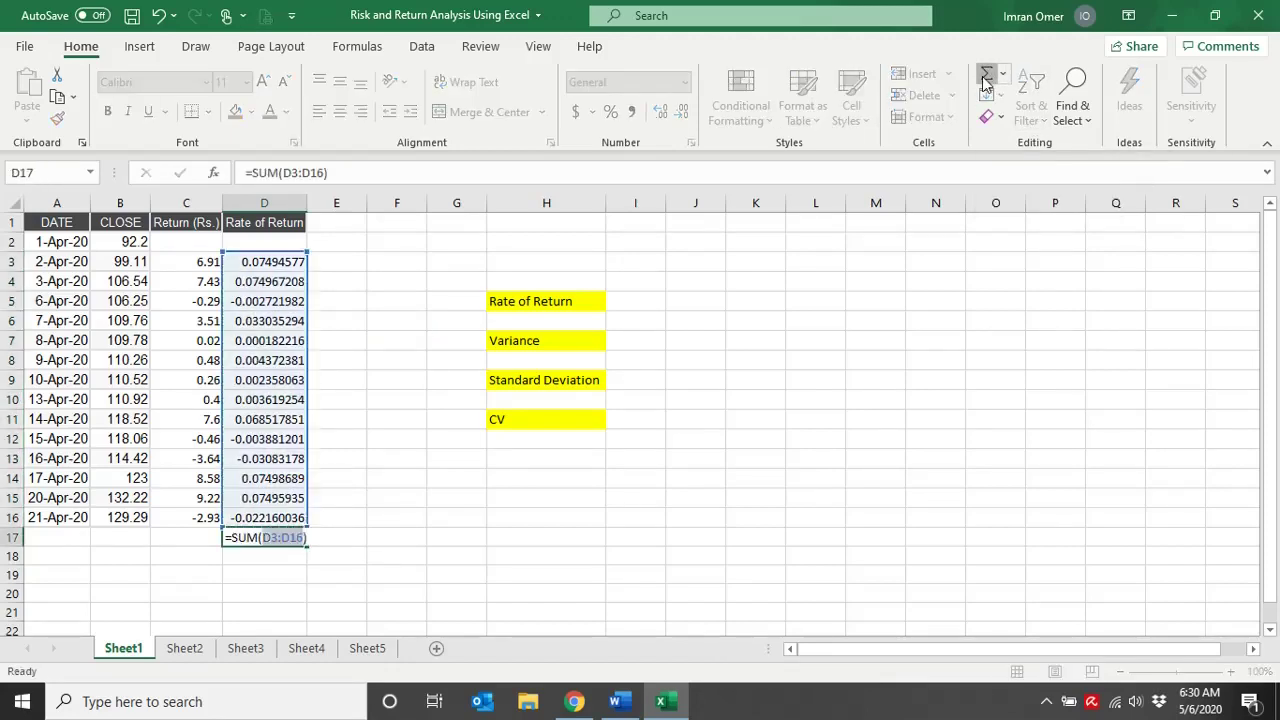
click(985, 80)
click(108, 112)
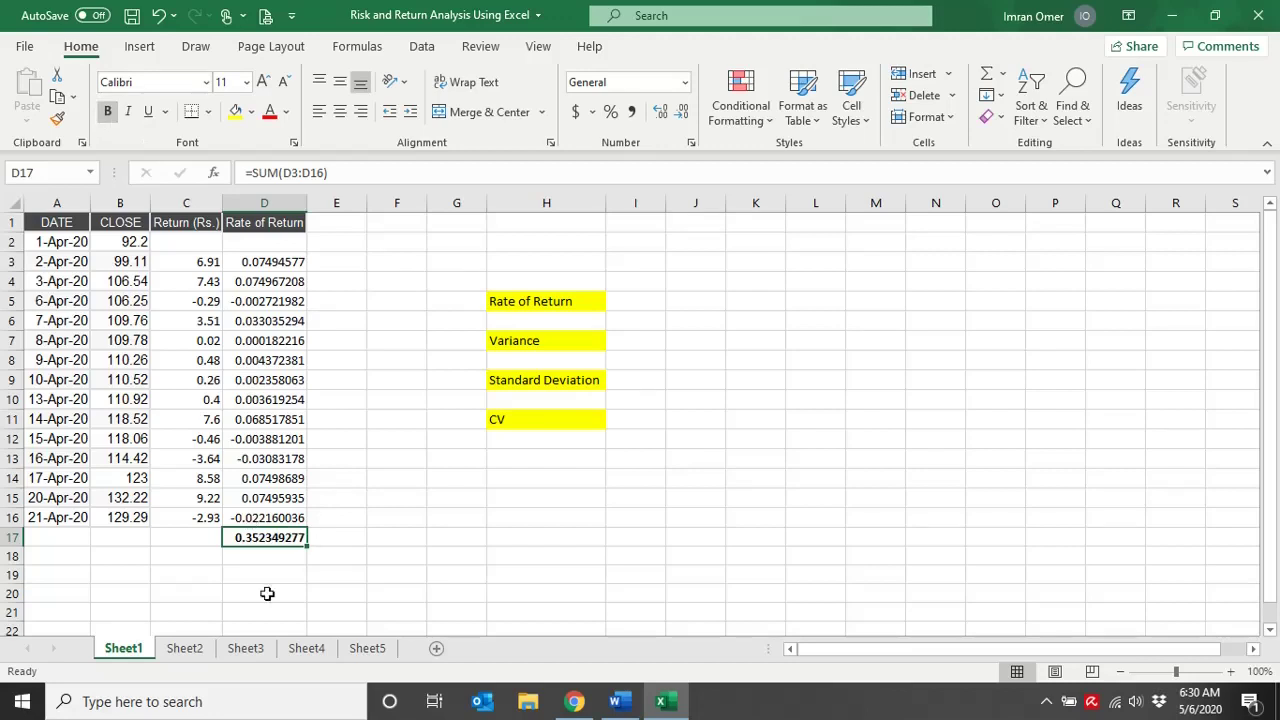
- Enter the label "K_Avg" in C19 below the return table
click(176, 574)
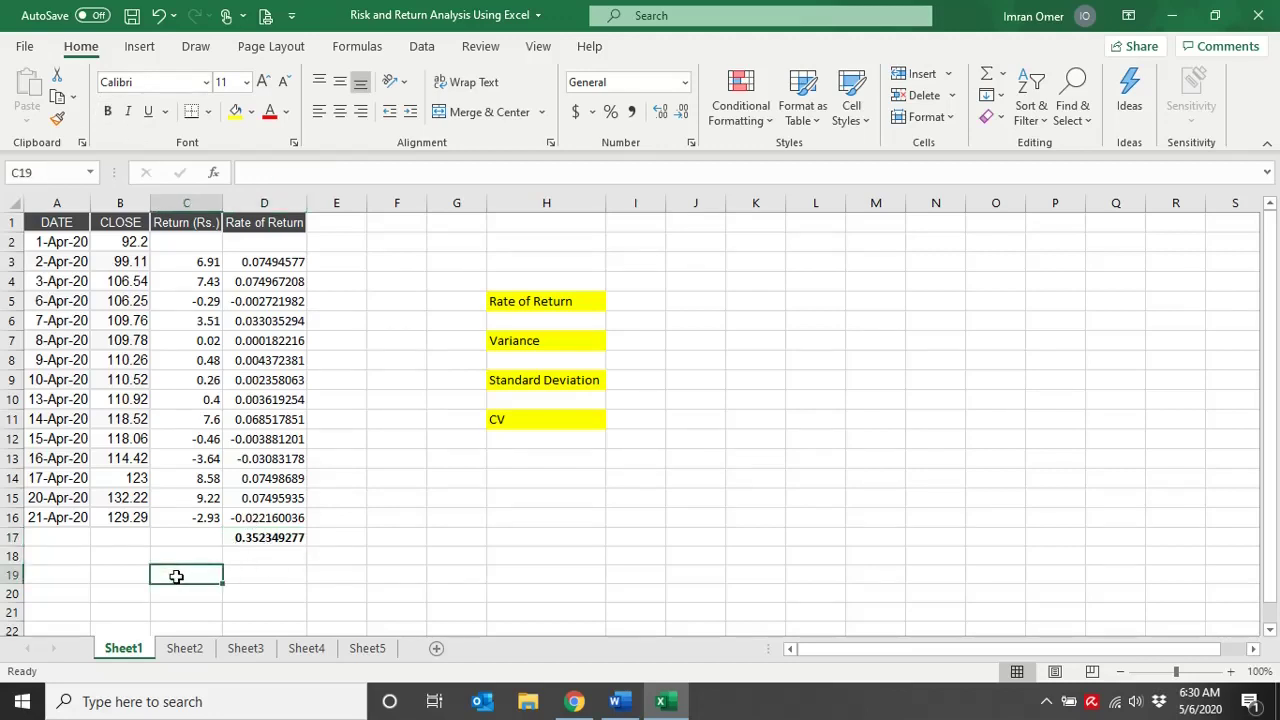
text(A)
key(BackSpace)
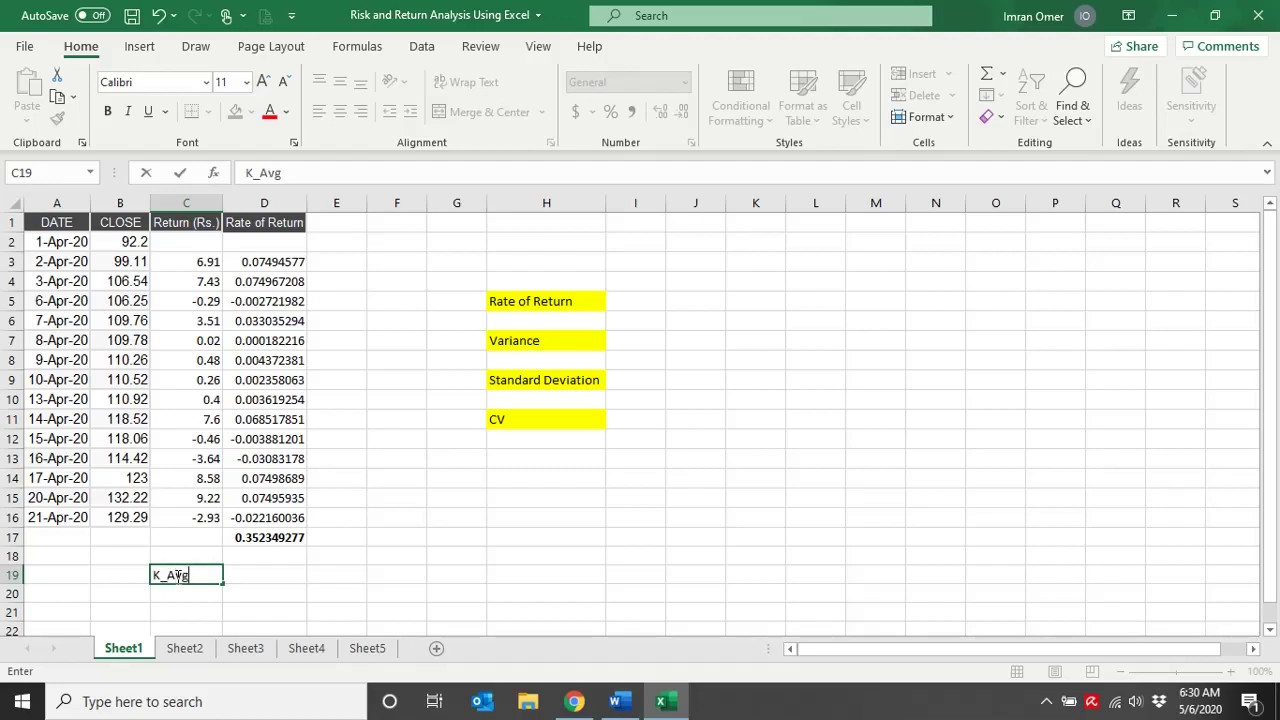
text(K_Avg)
key(Tab)
text(+)
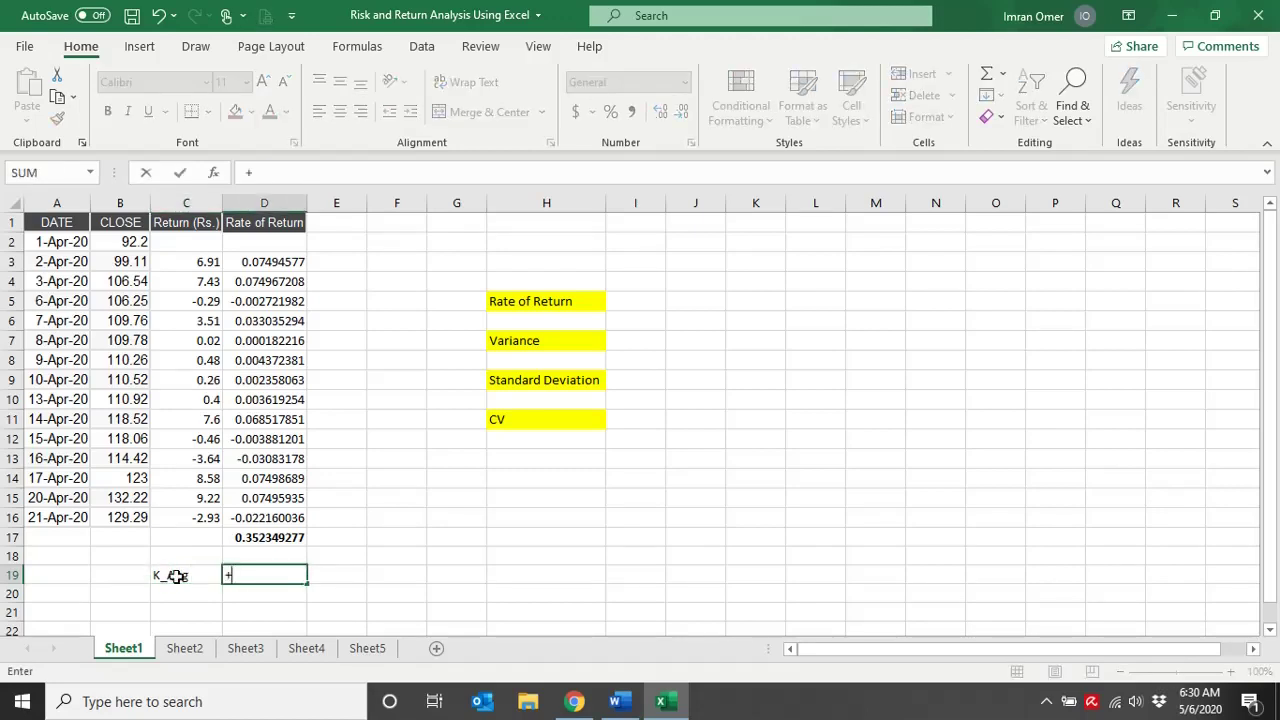
key(Up)
key(Up)
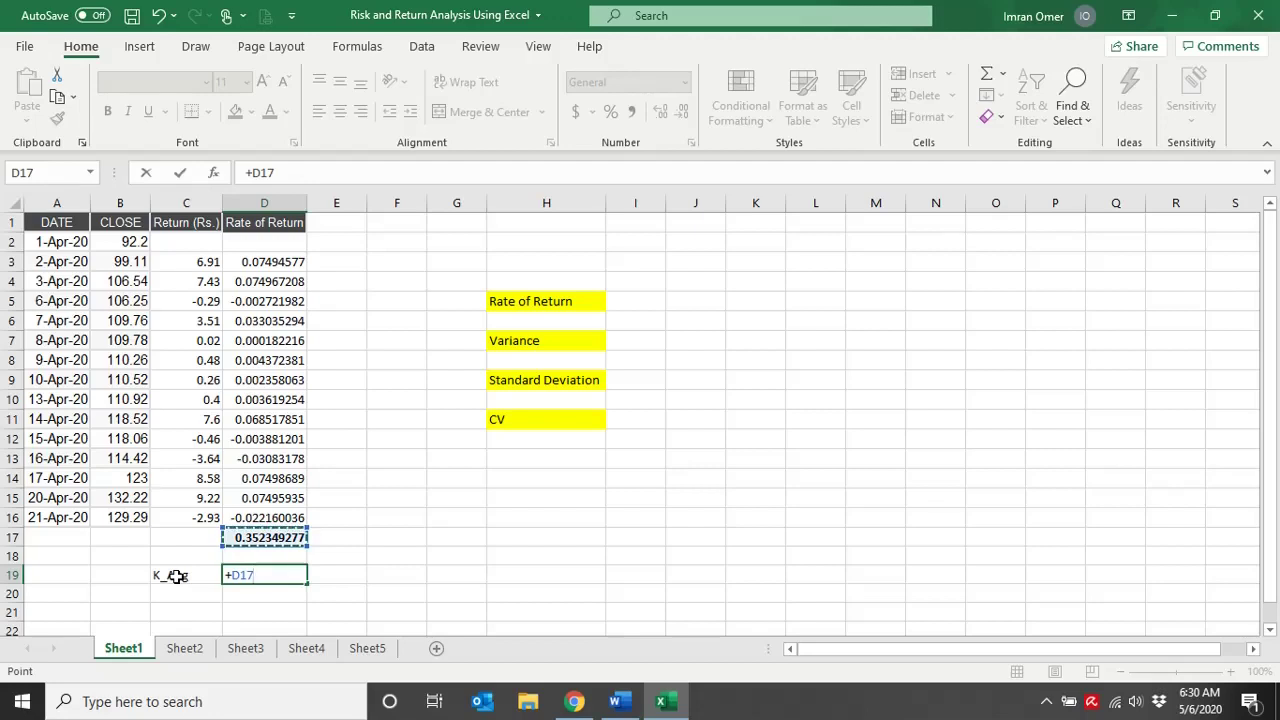
text(/)
key(Escape)
- Select the rates of return in D3:D16 to check how many observations there are
key(Up)
key(Up)
key(Up)
key(ctrl+shift+Up)
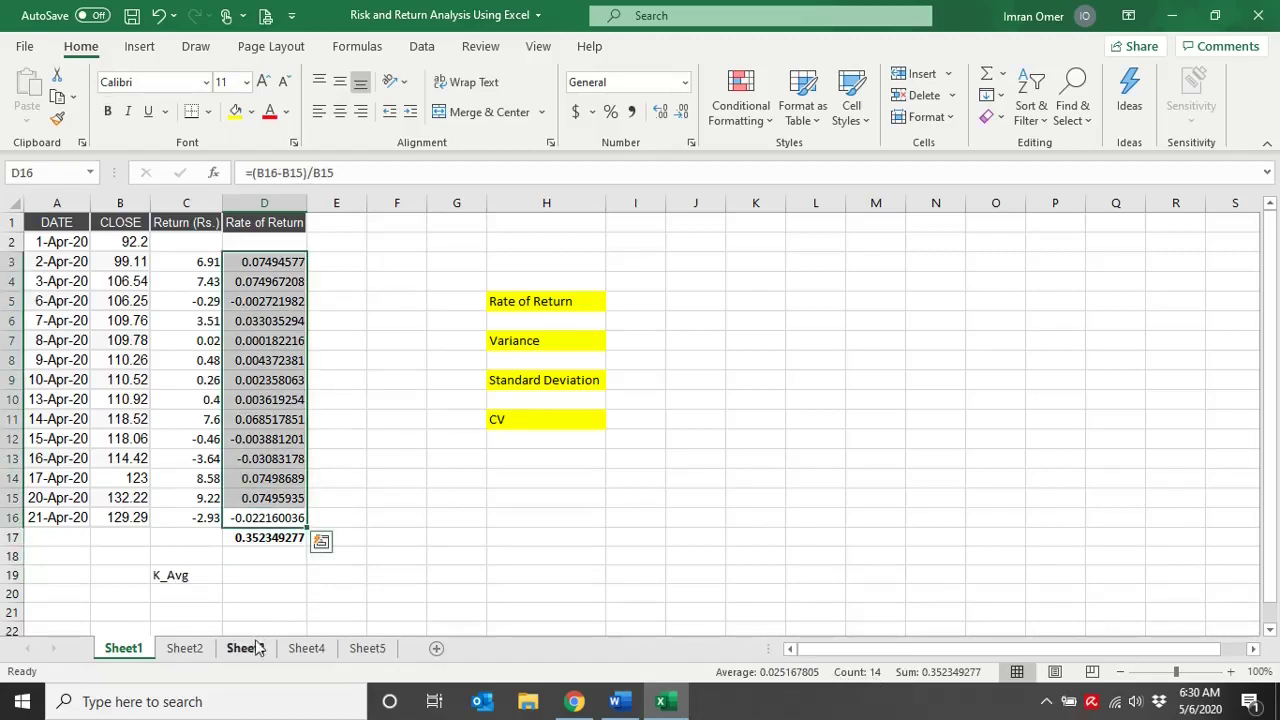
- Calculate the average rate of return in D19 with =D17/14
key(Down)
key(Down)
key(Down)
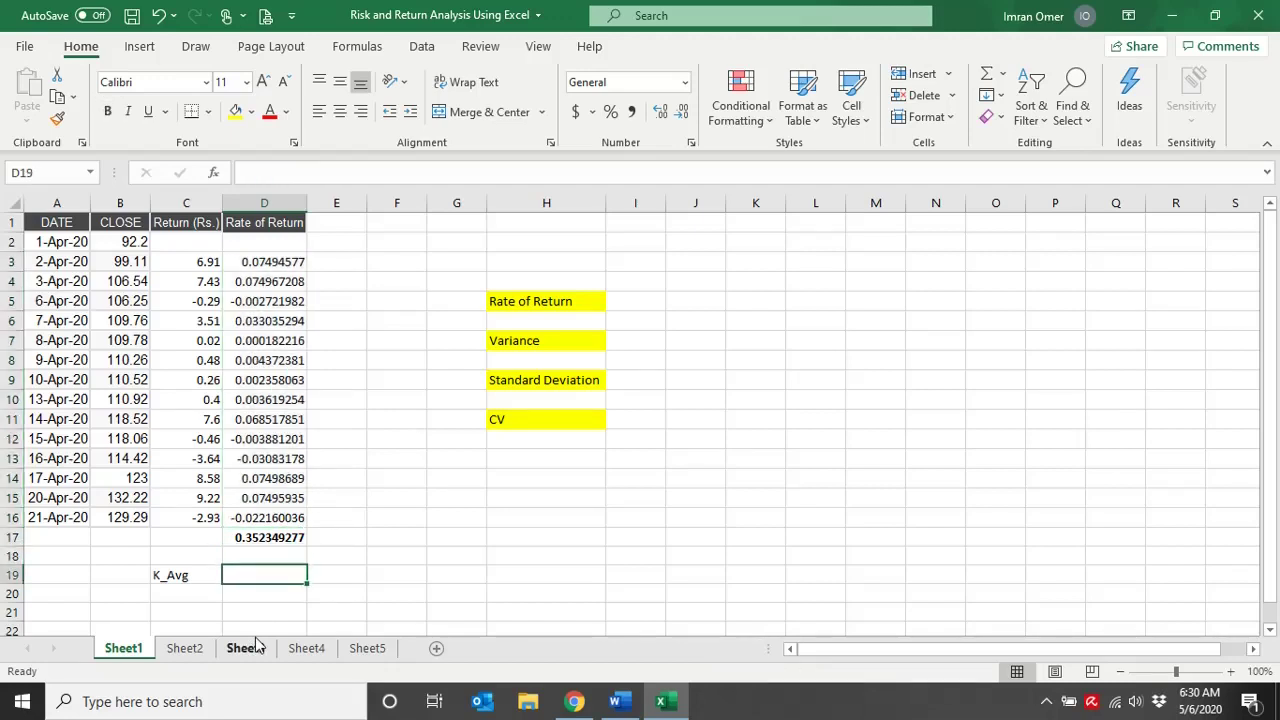
text(=)
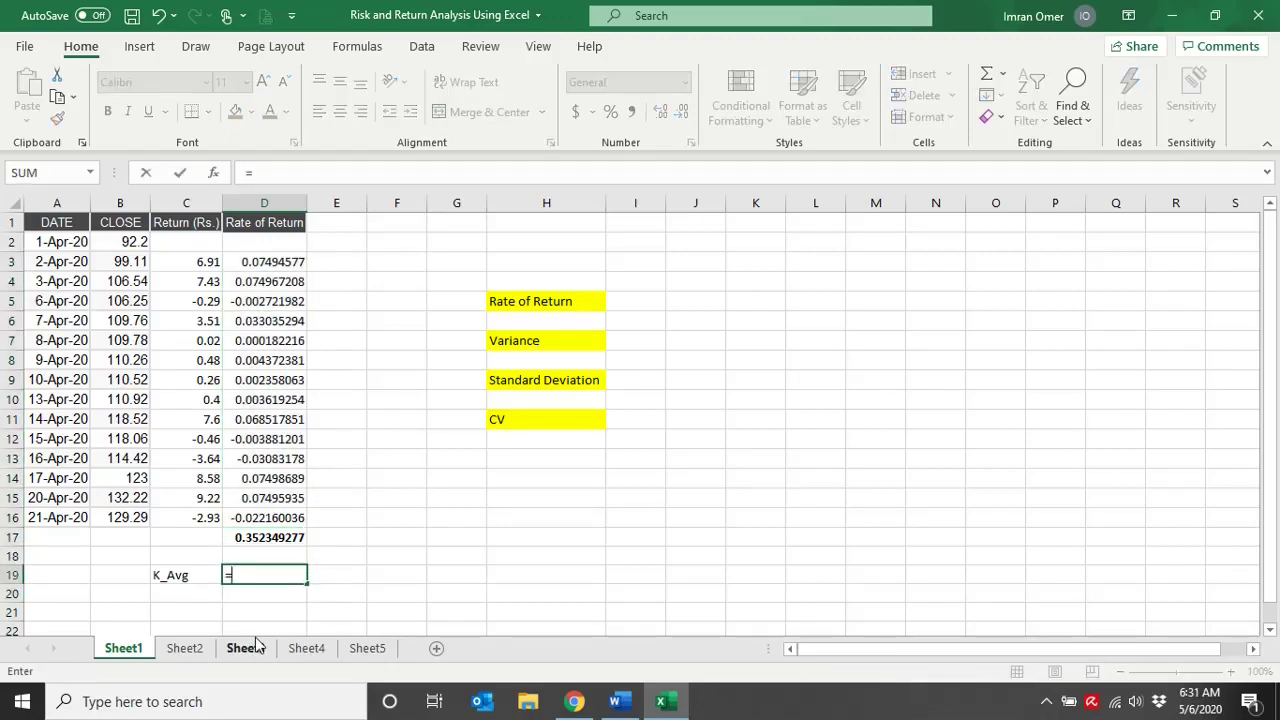
key(Up)
key(Up)
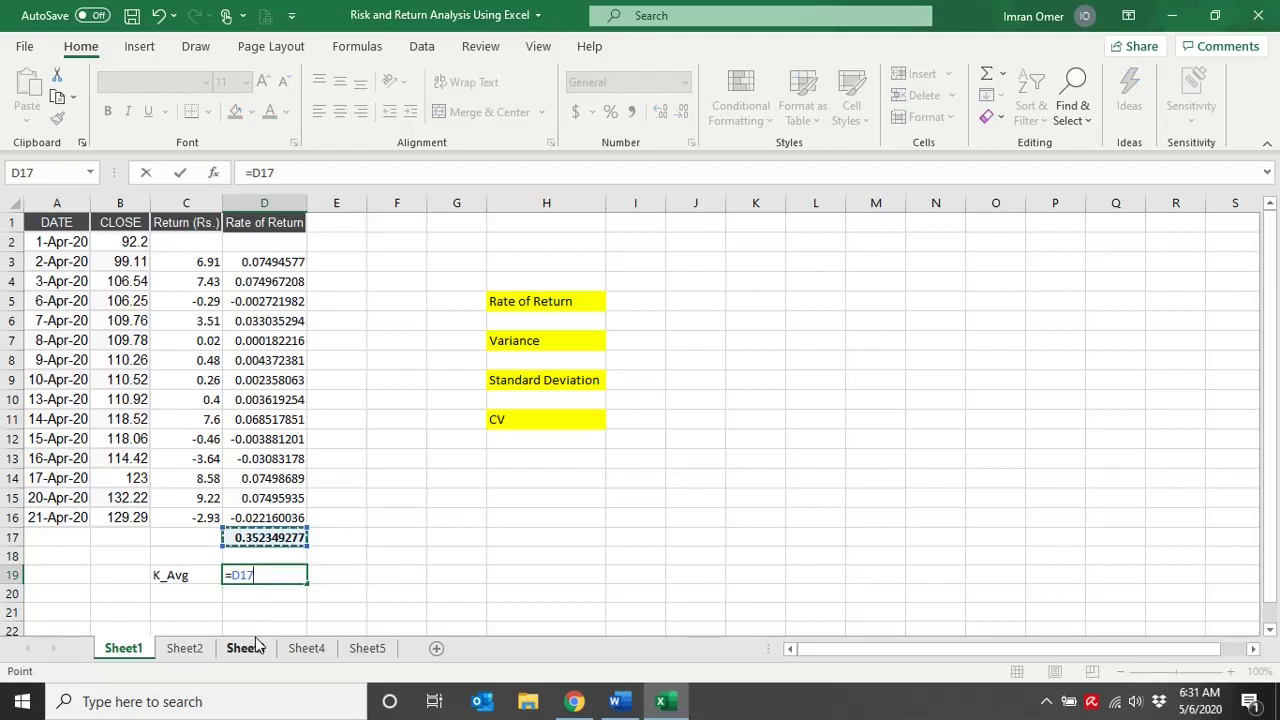
text(/14)
key(Return)
key(Up)
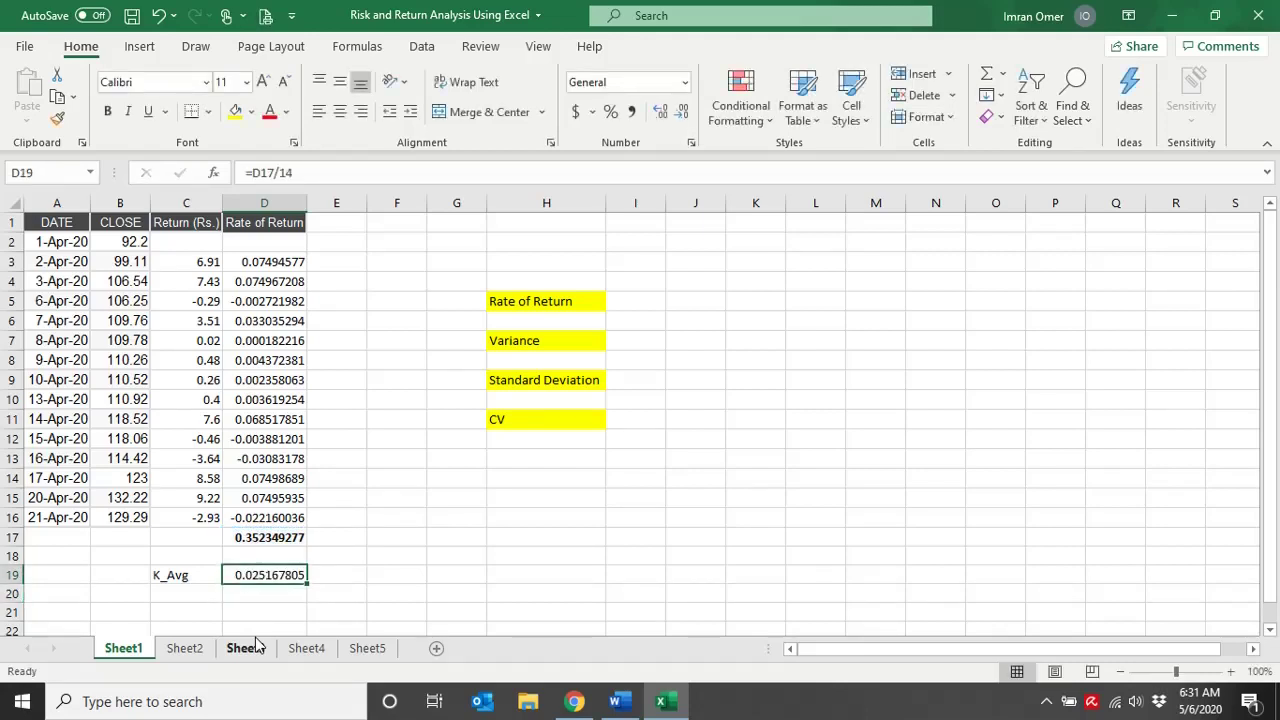
- Calculate the Rate of Return in I5 with =AVERAGE(D3:D16)
key(Up)
key(Up)
key(Right)
key(Right)
key(Up)
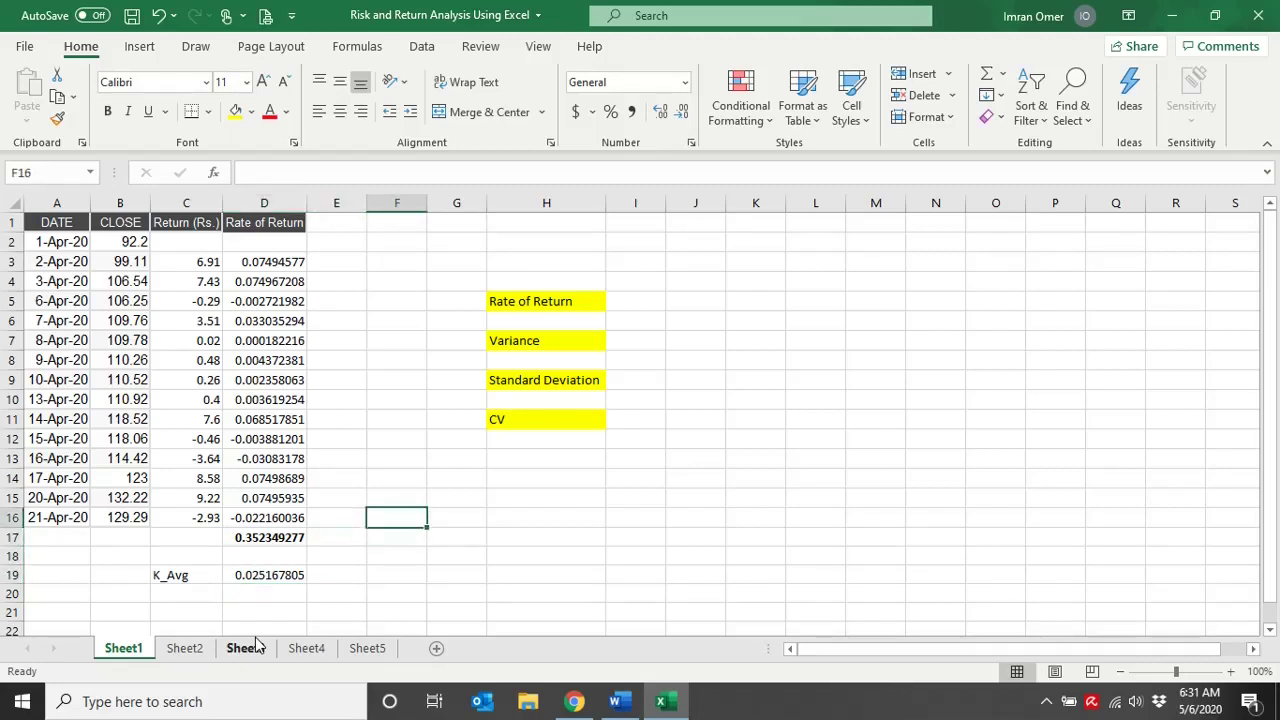
key(Up)
key(Up)
key(Up)
key(Up)
key(Up)
key(Up)
key(Up)
key(Up)
key(Up)
key(Up)
key(Right)
key(Up)
key(Right)
key(Right)
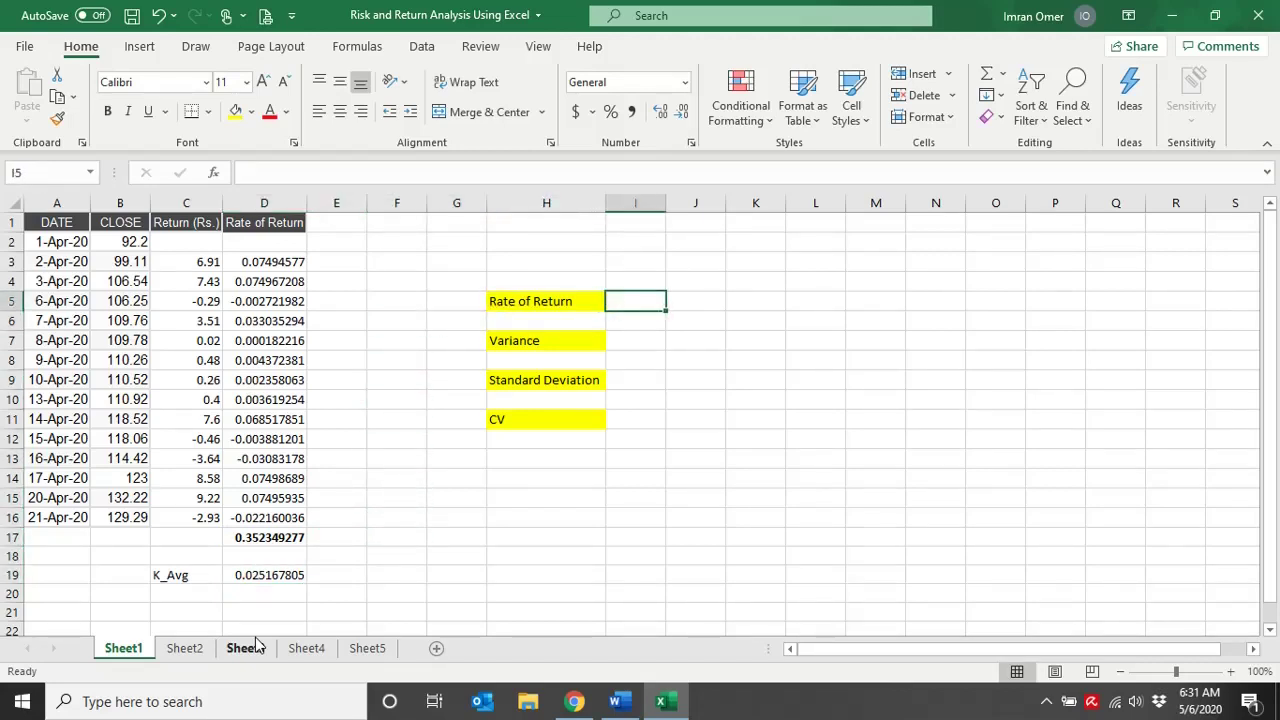
text(=)
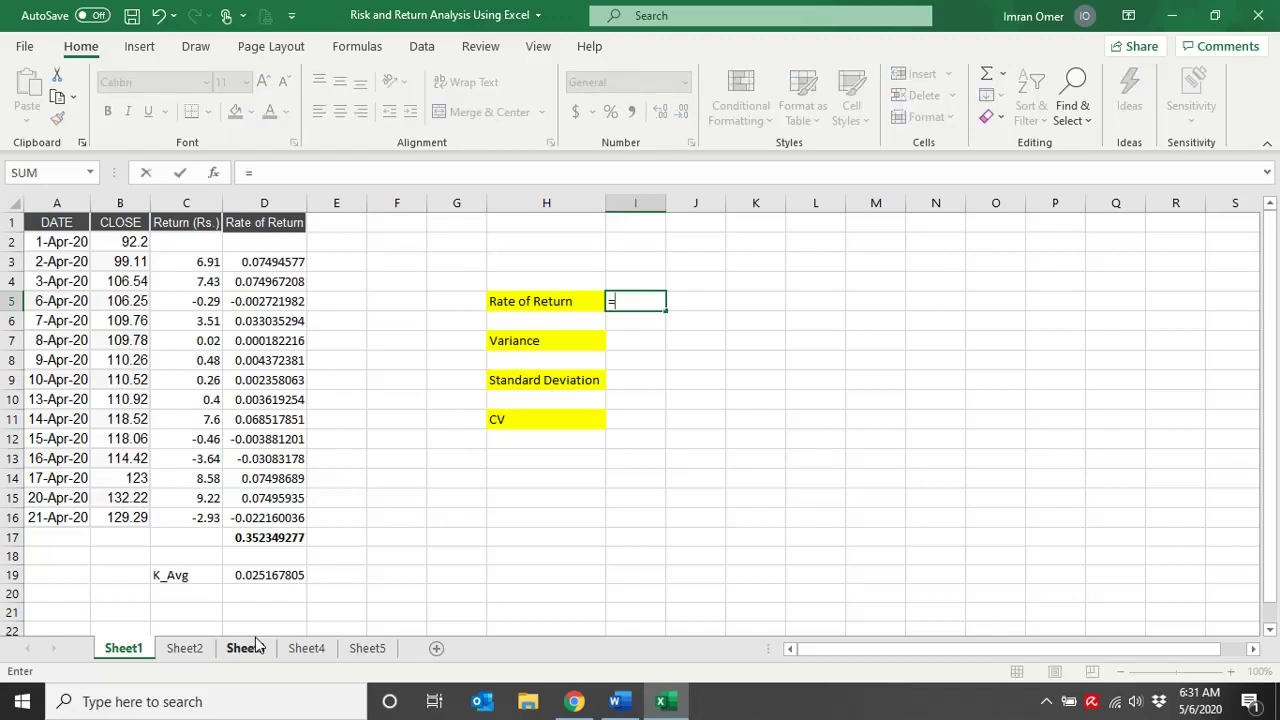
text(avera)
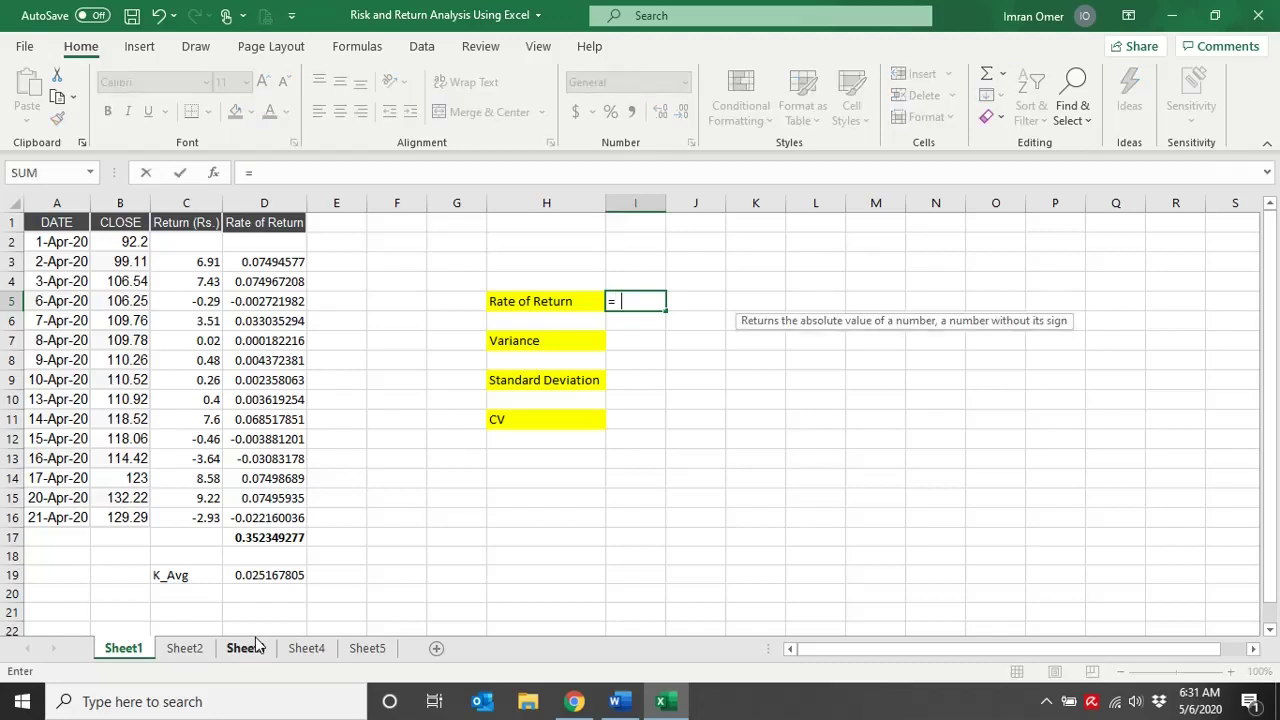
text(ge()
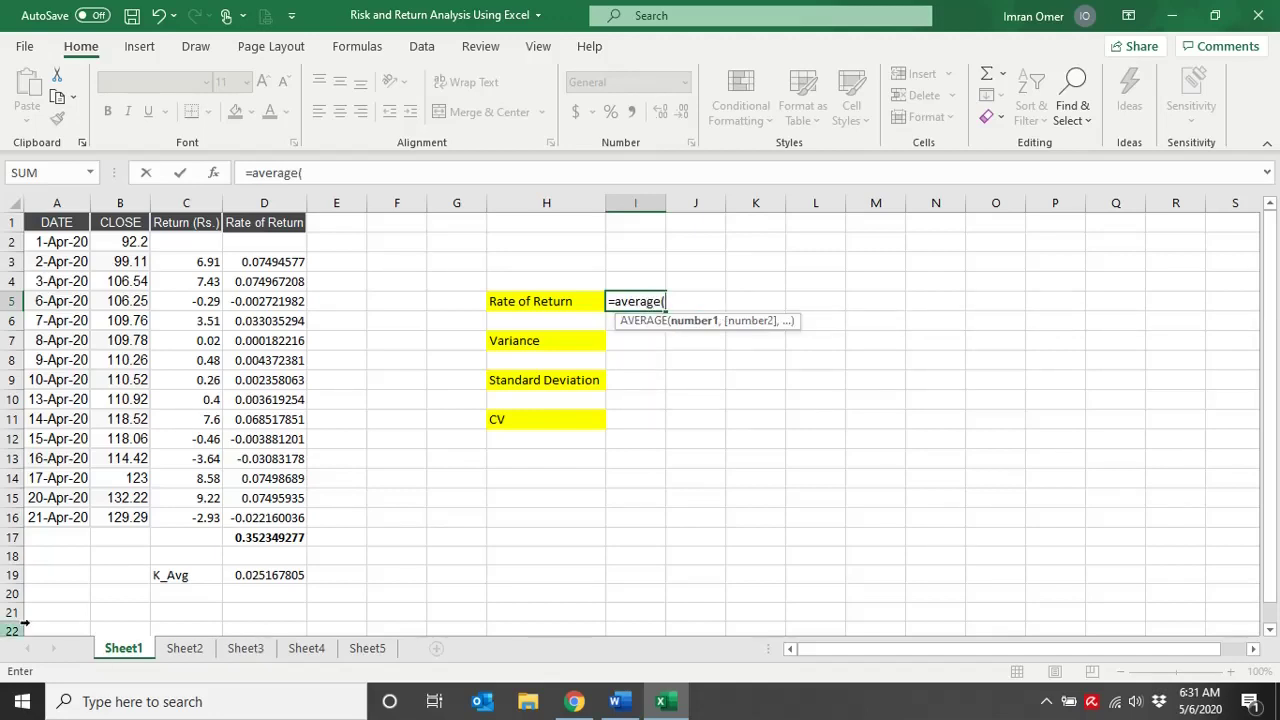
drag(250, 265, 267, 514)
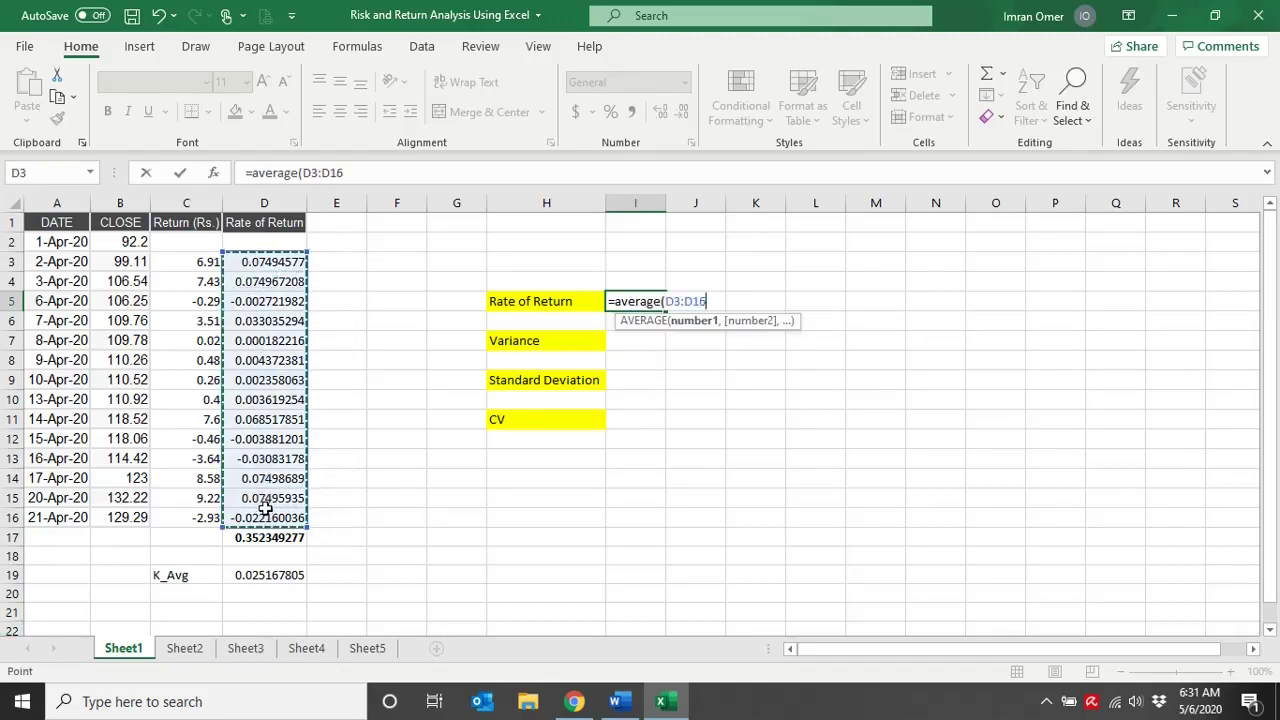
text())
key(Return)
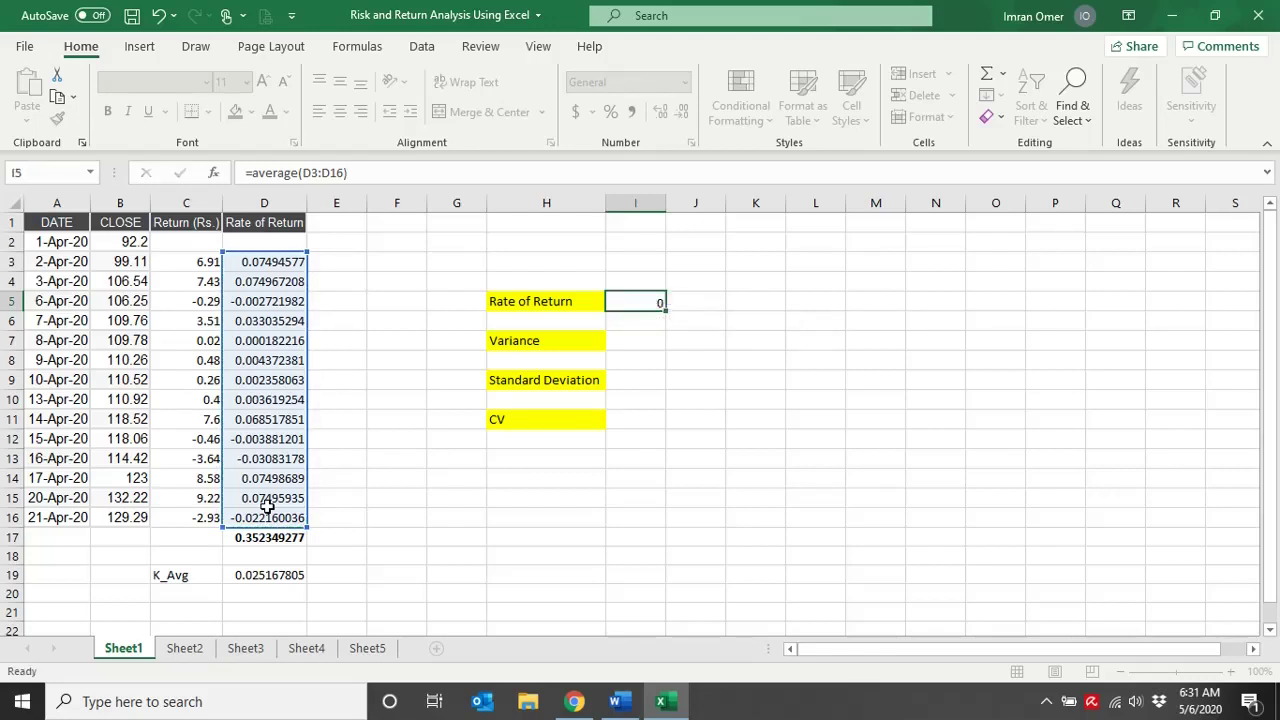
- Compare the averages in D19 and I5, and replace the 14 in D19's formula with COUNT(B3:B16)
click(258, 580)
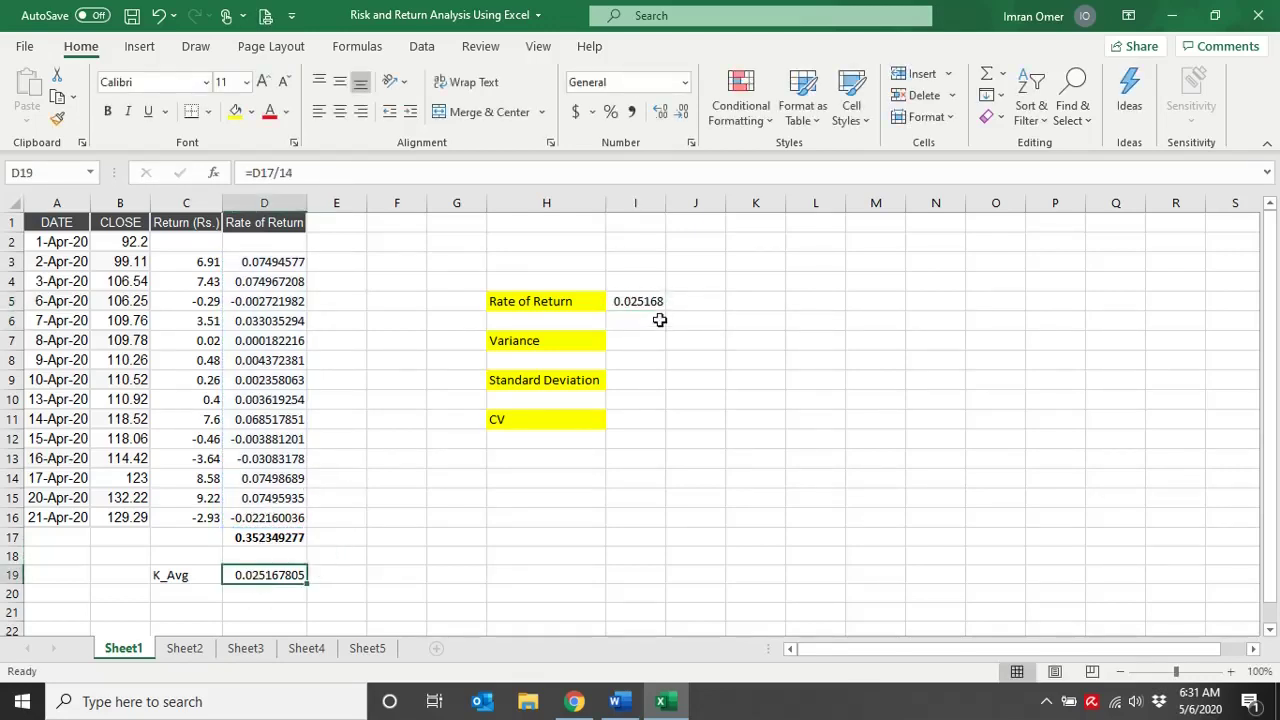
click(652, 300)
click(278, 575)
double_click(286, 578)
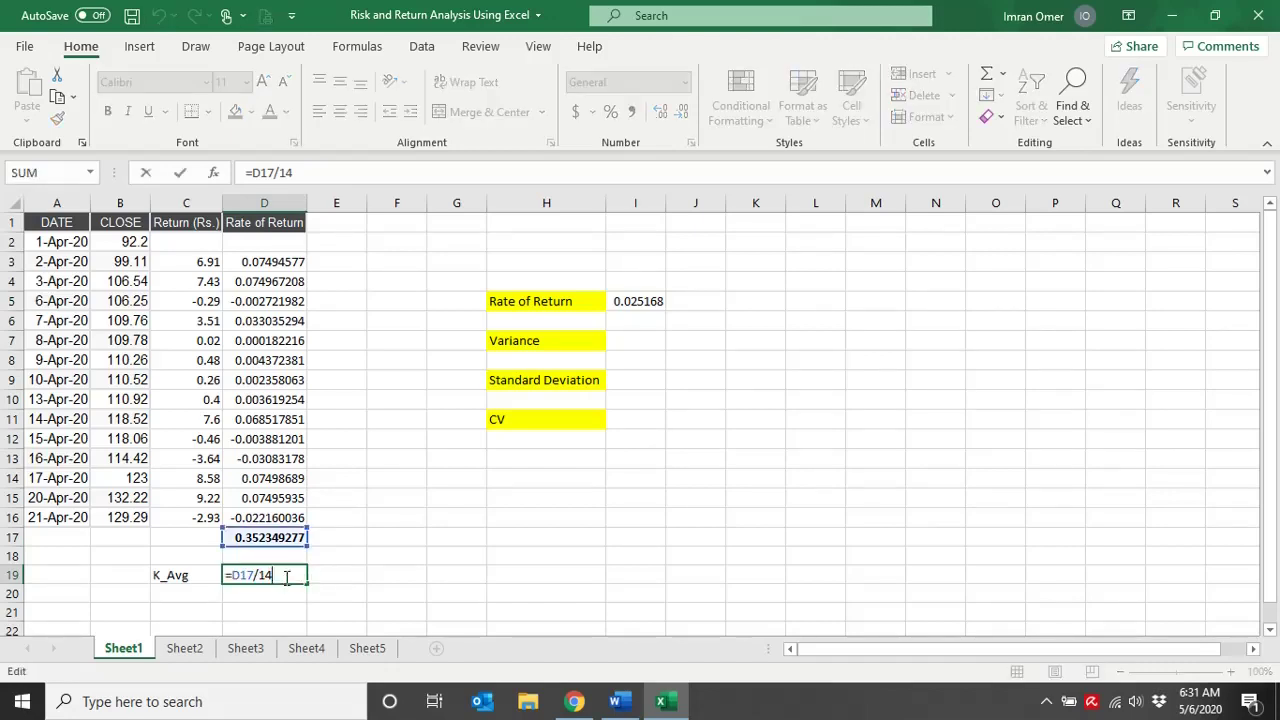
key(BackSpace)
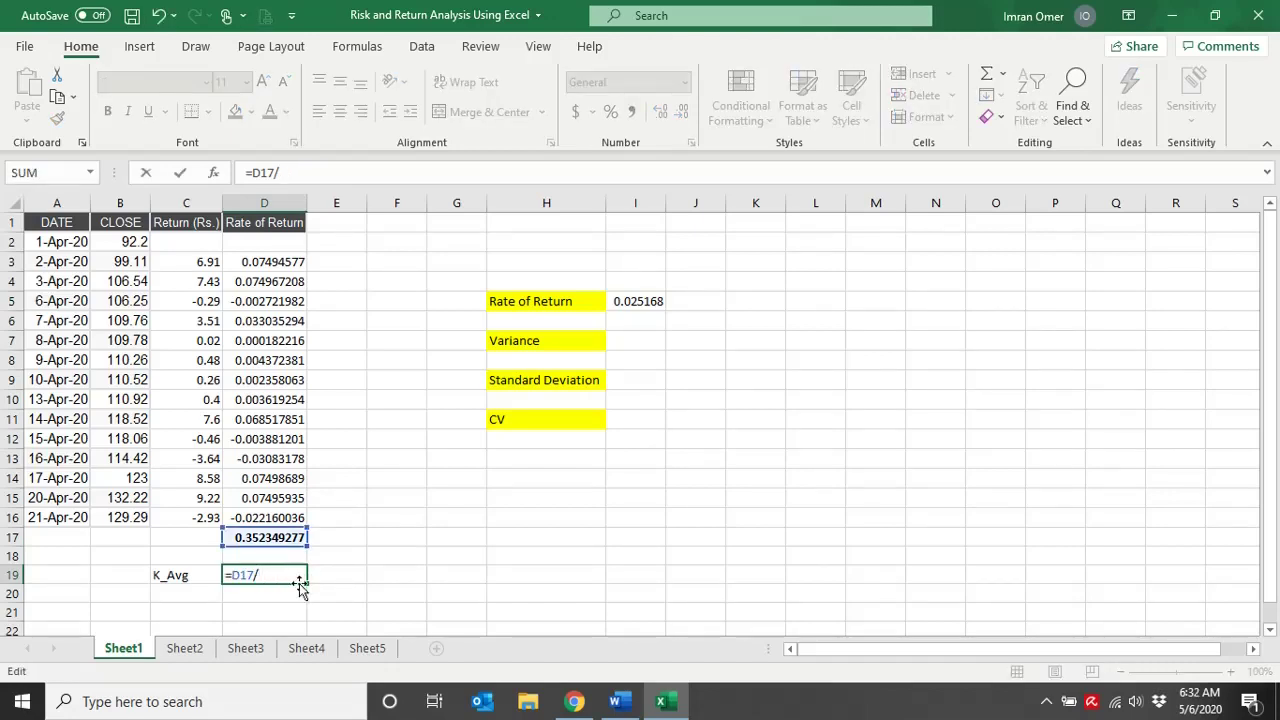
text(count()
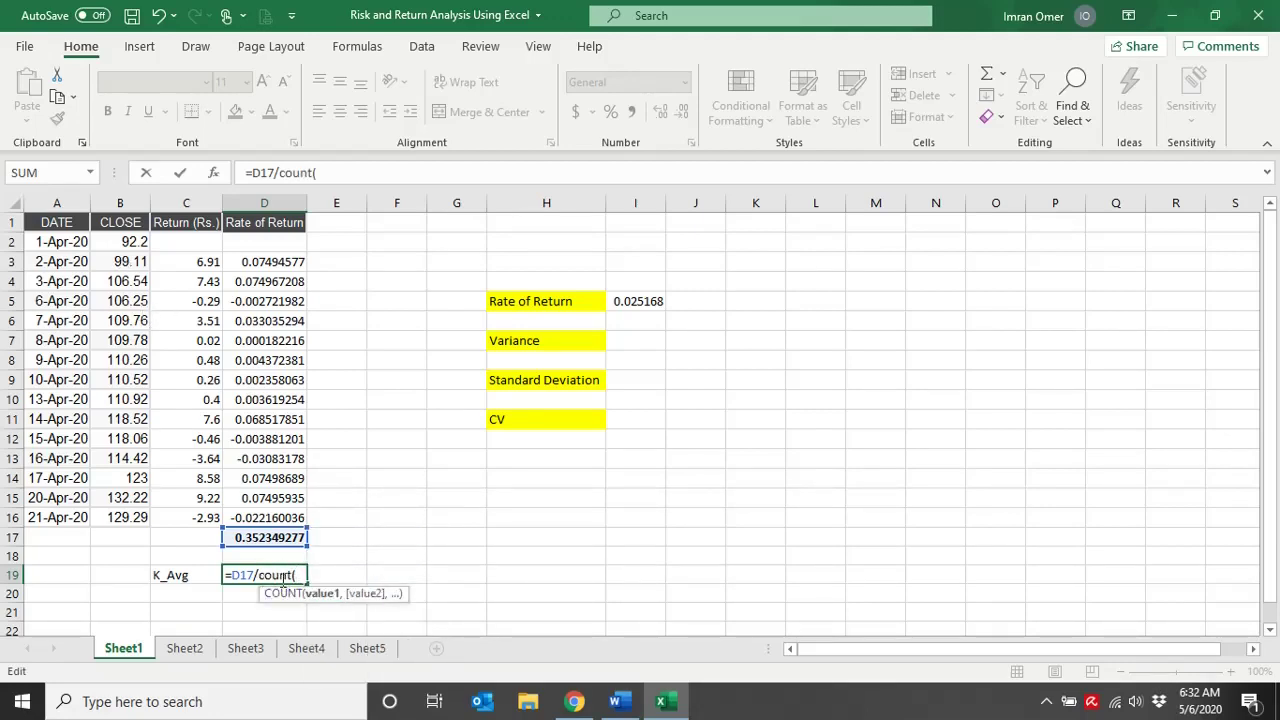
drag(120, 266, 117, 513)
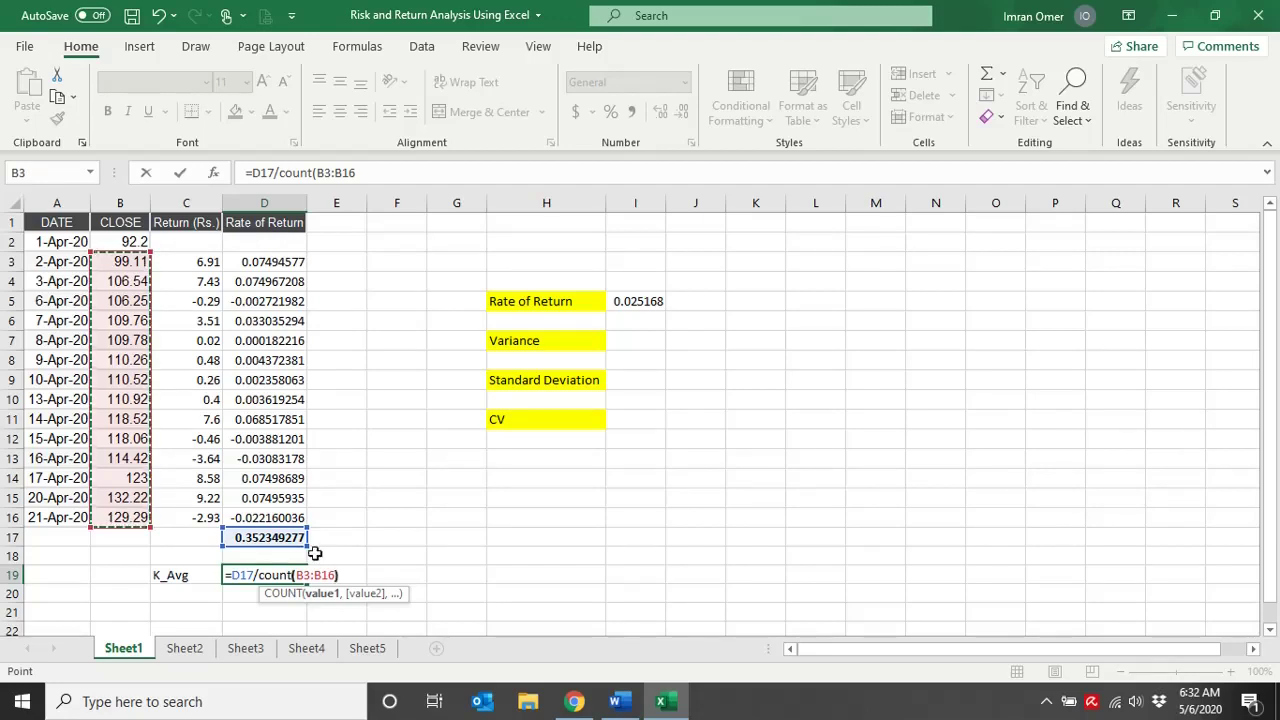
key(ctrl+Return)
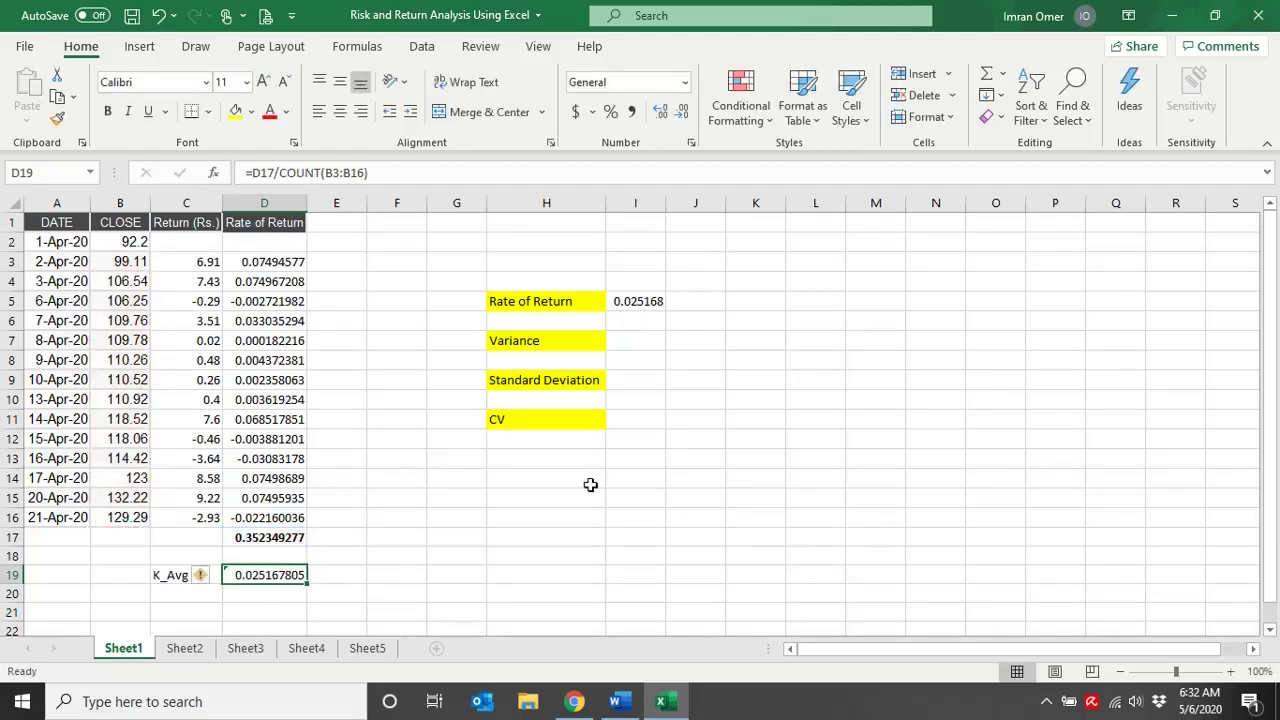
- Examine the variance formula in the Word assignment document and relate its terms to the rates of return and K_Avg in the Excel sheet
click(636, 344)
click(255, 575)
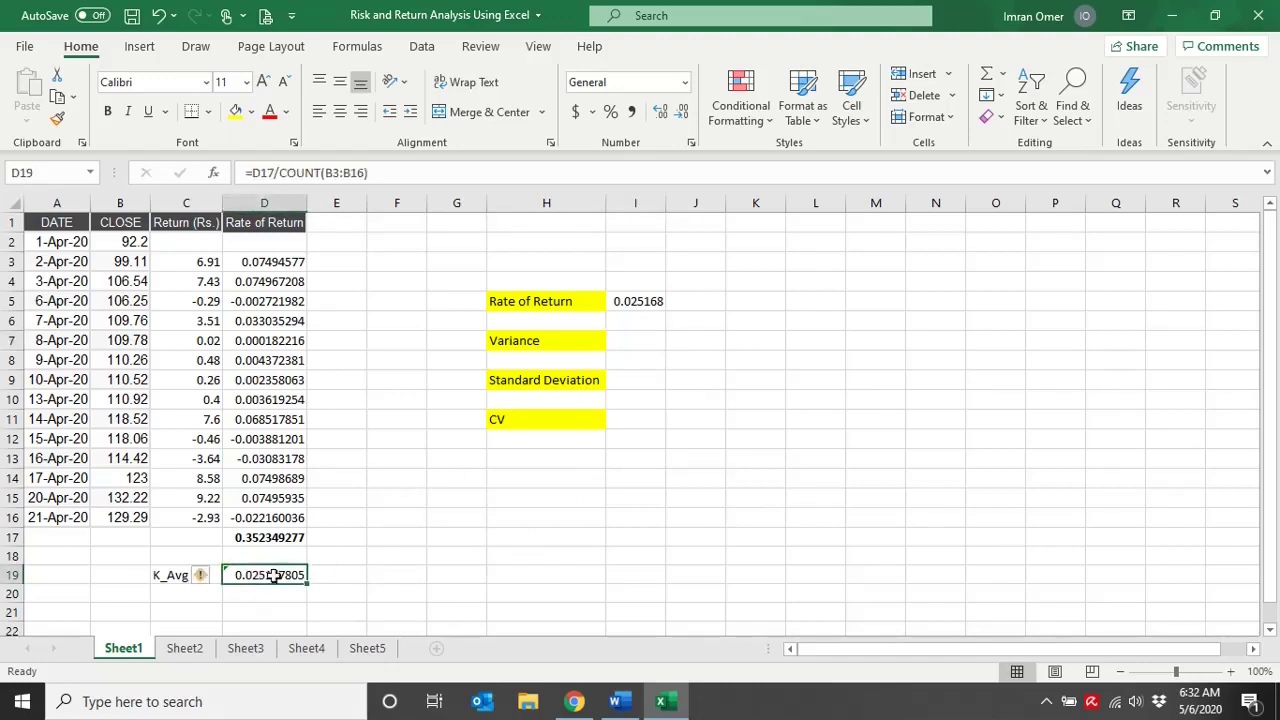
click(634, 338)
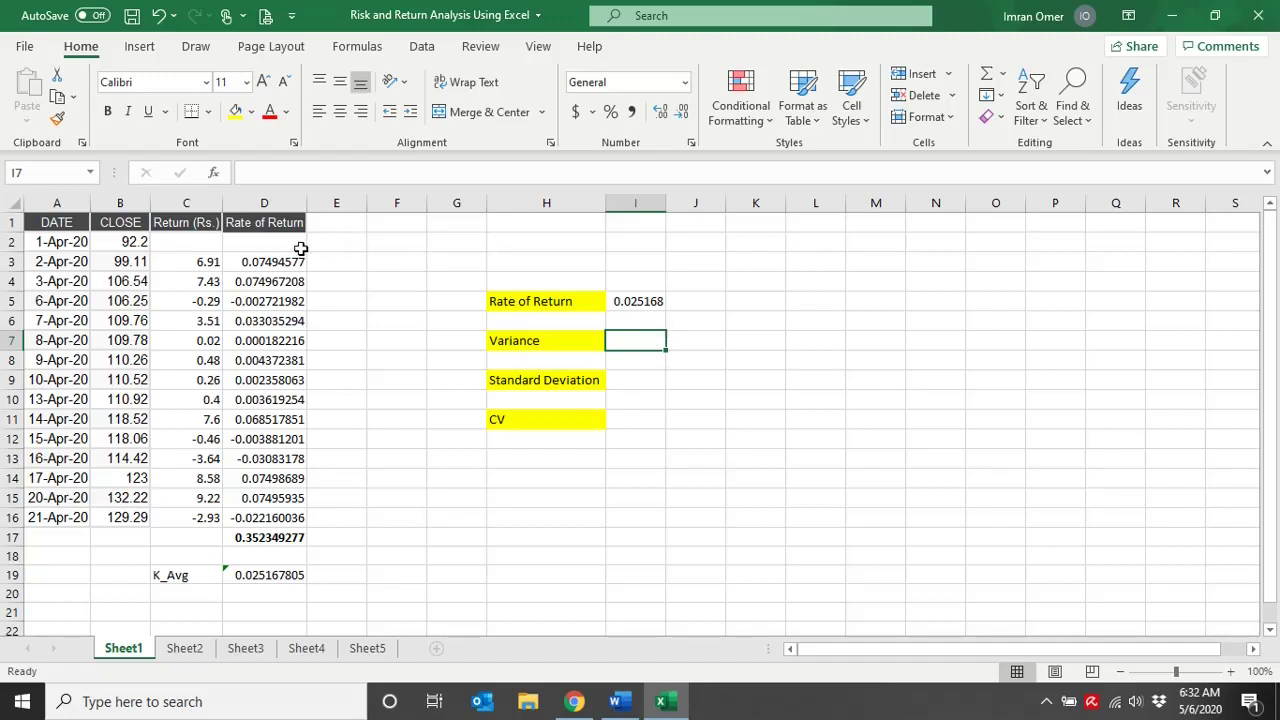
click(330, 226)
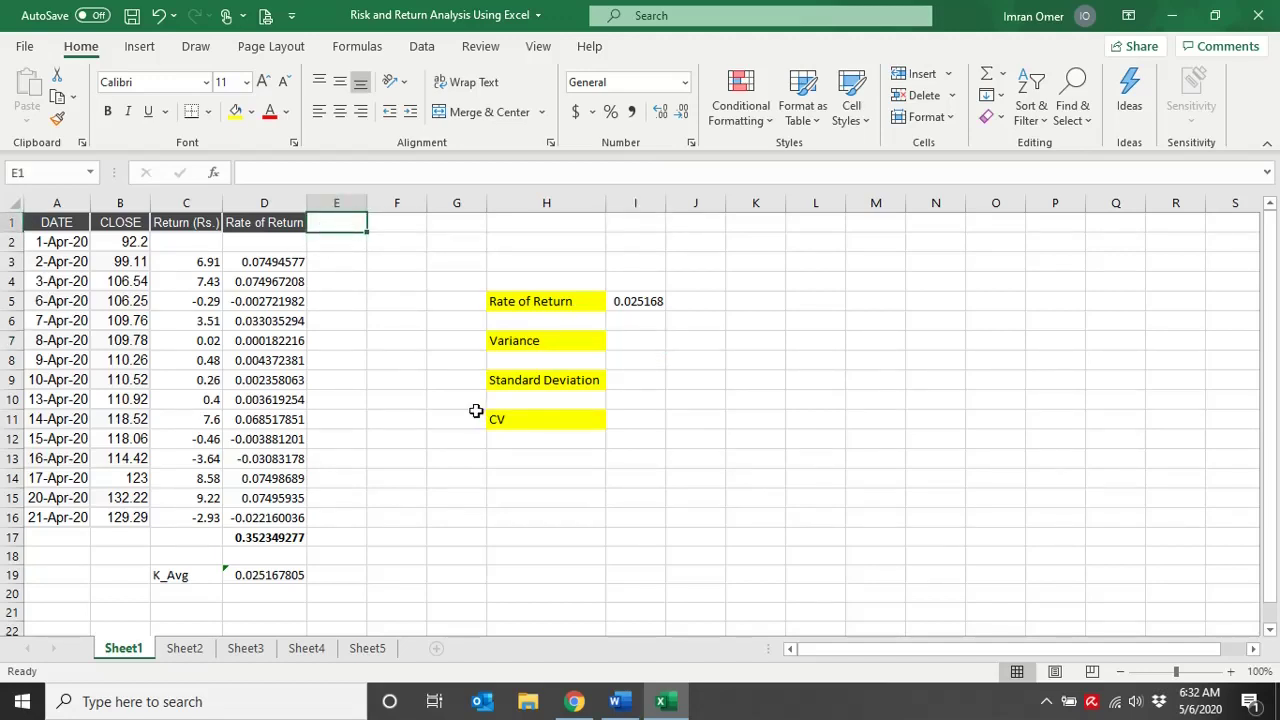
key(alt+Tab)
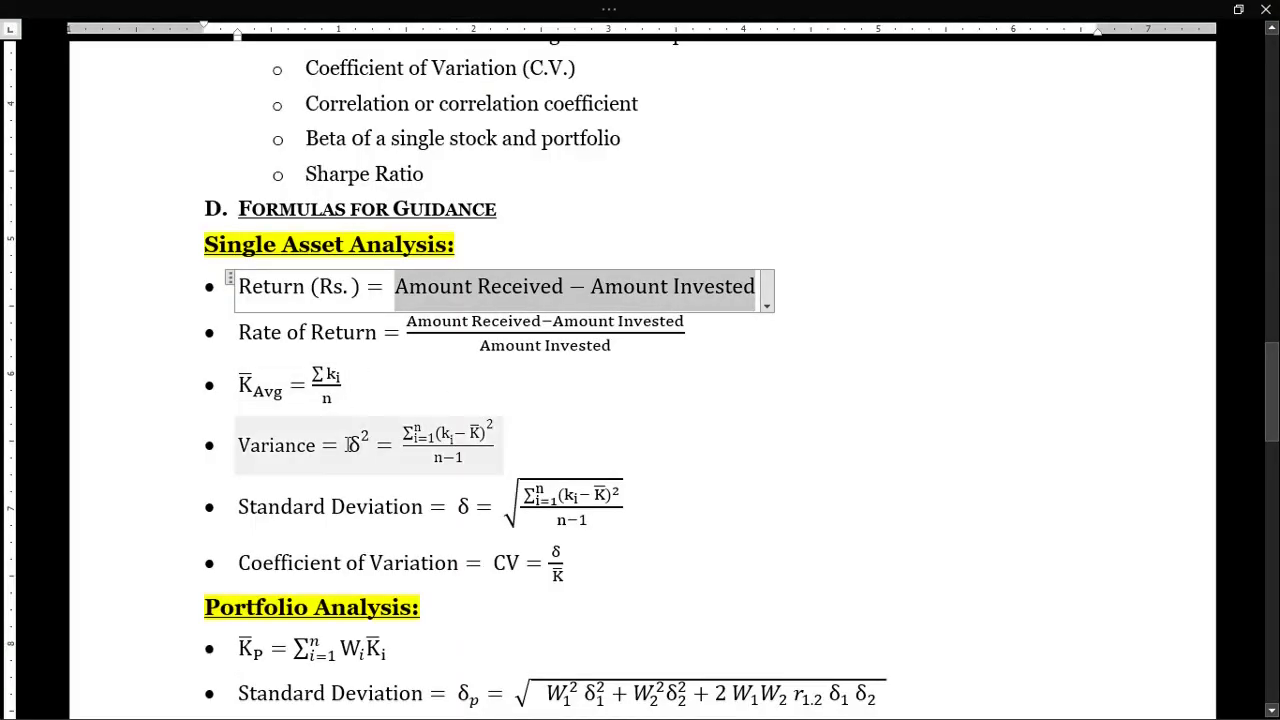
click(169, 464)
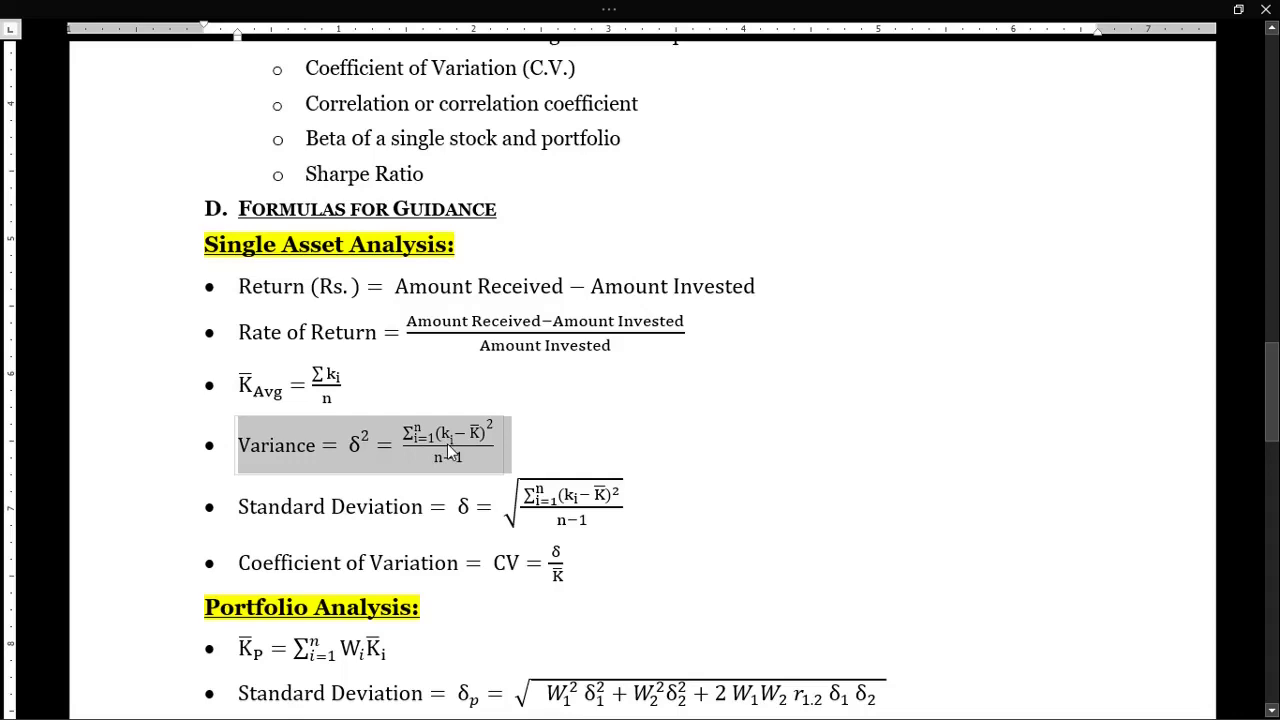
key(alt+Tab)
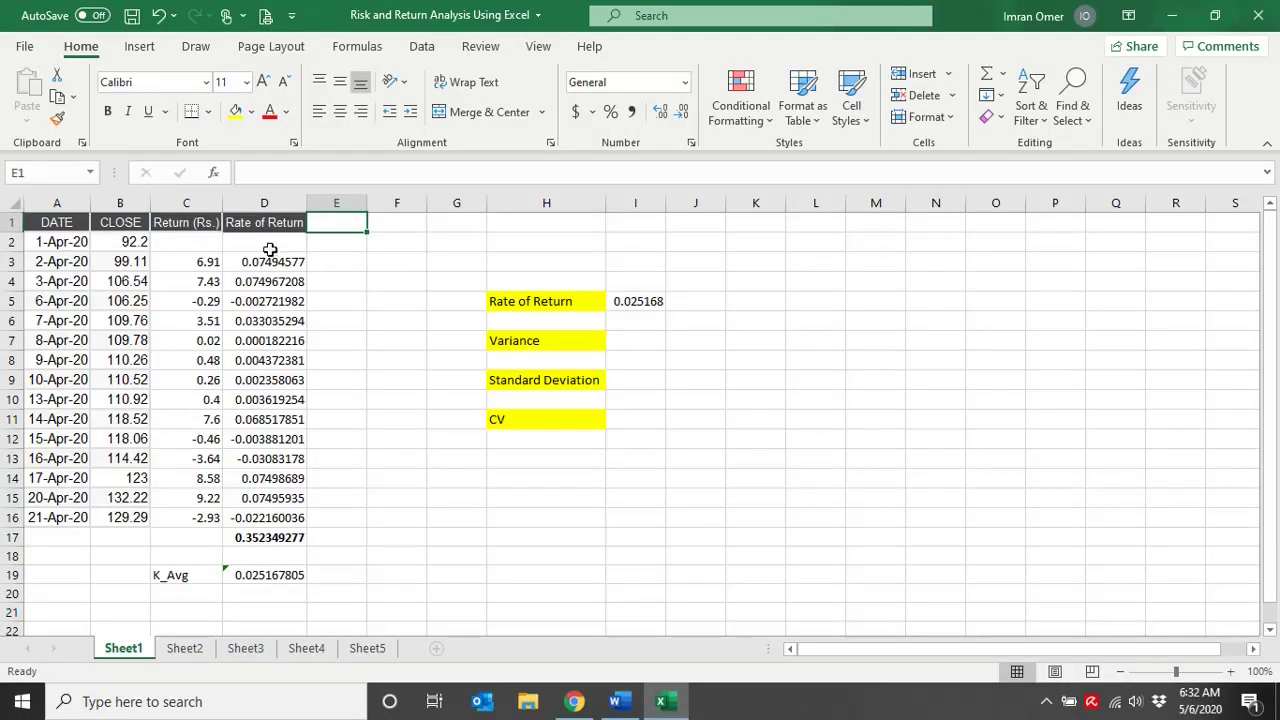
key(alt+Tab)
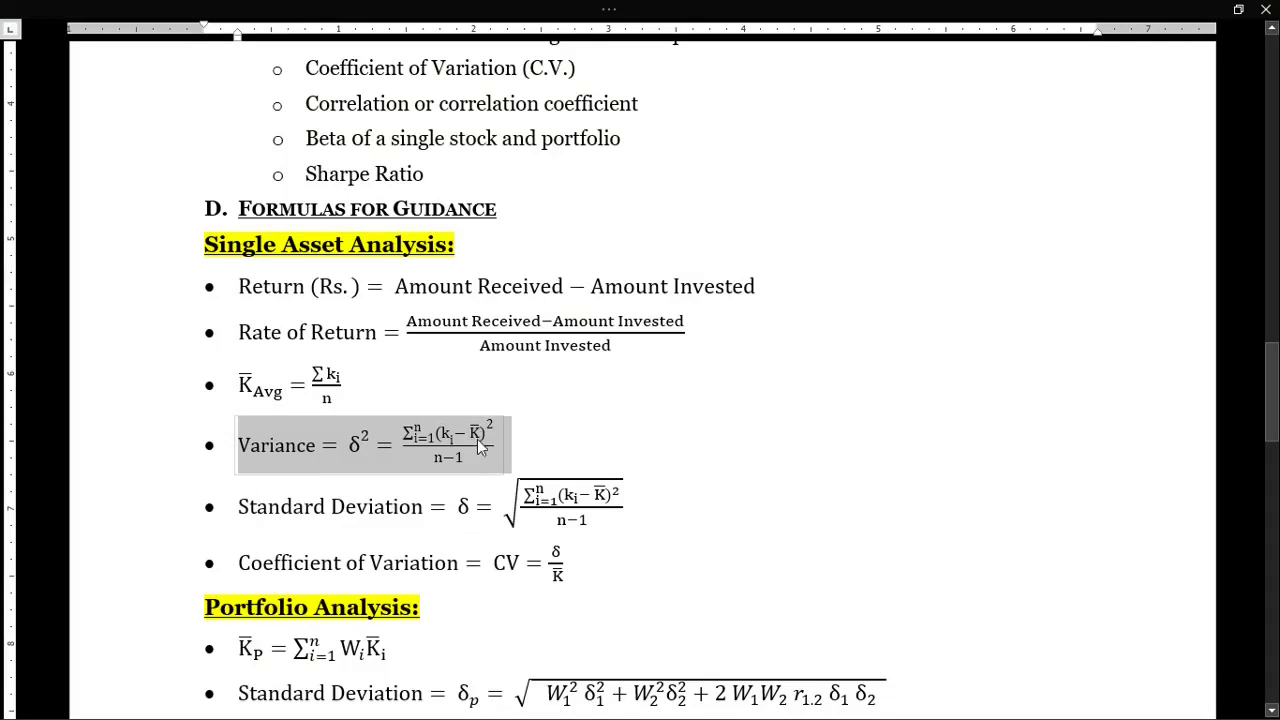
key(alt+Tab)
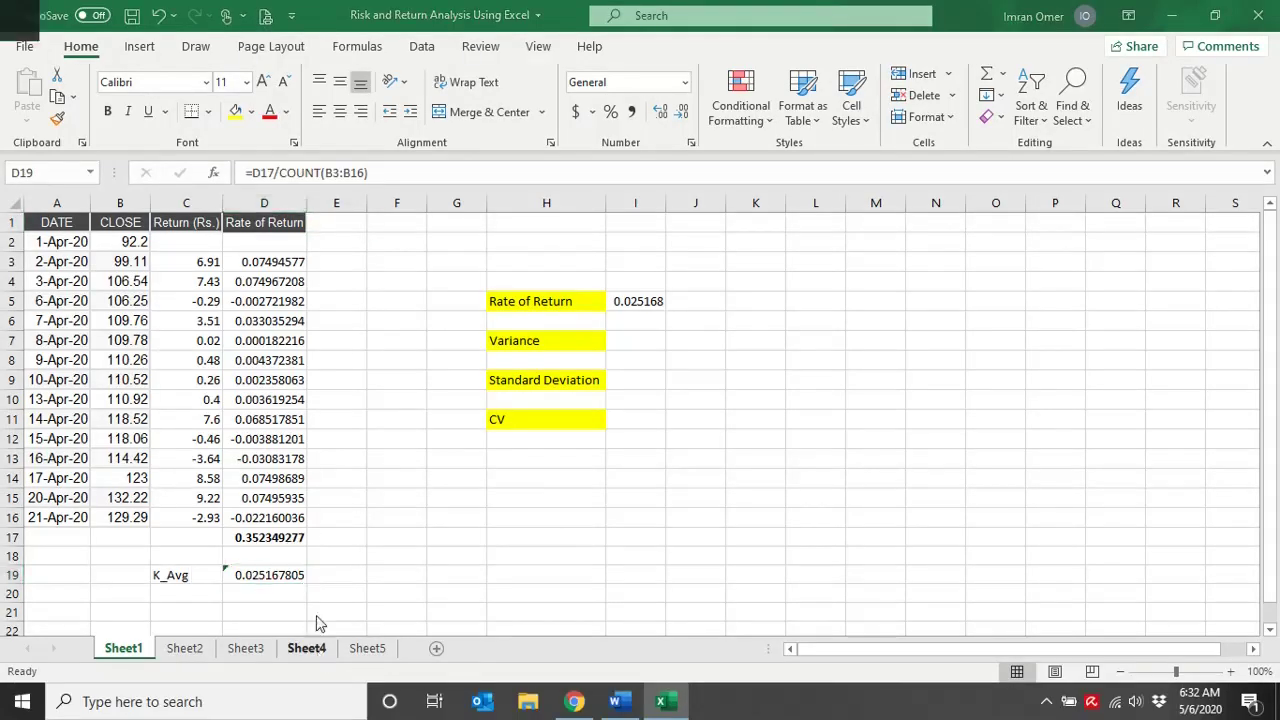
key(alt+Tab)
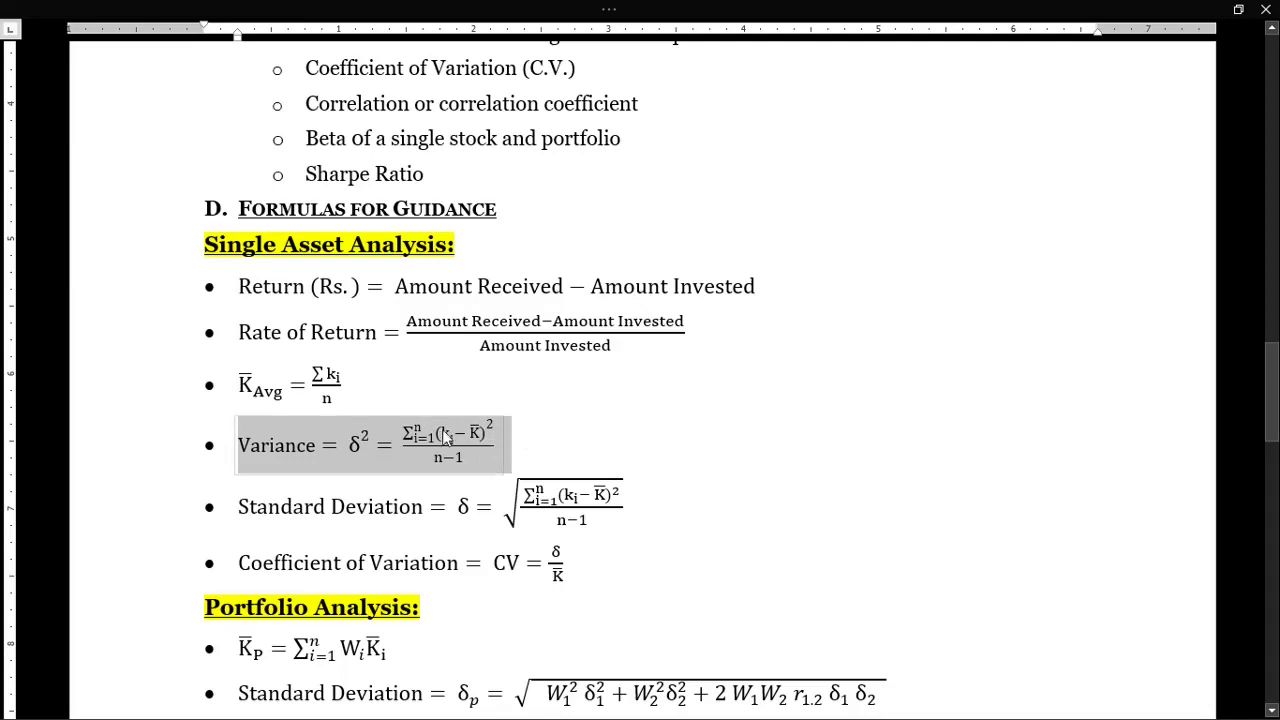
key(alt+Tab)
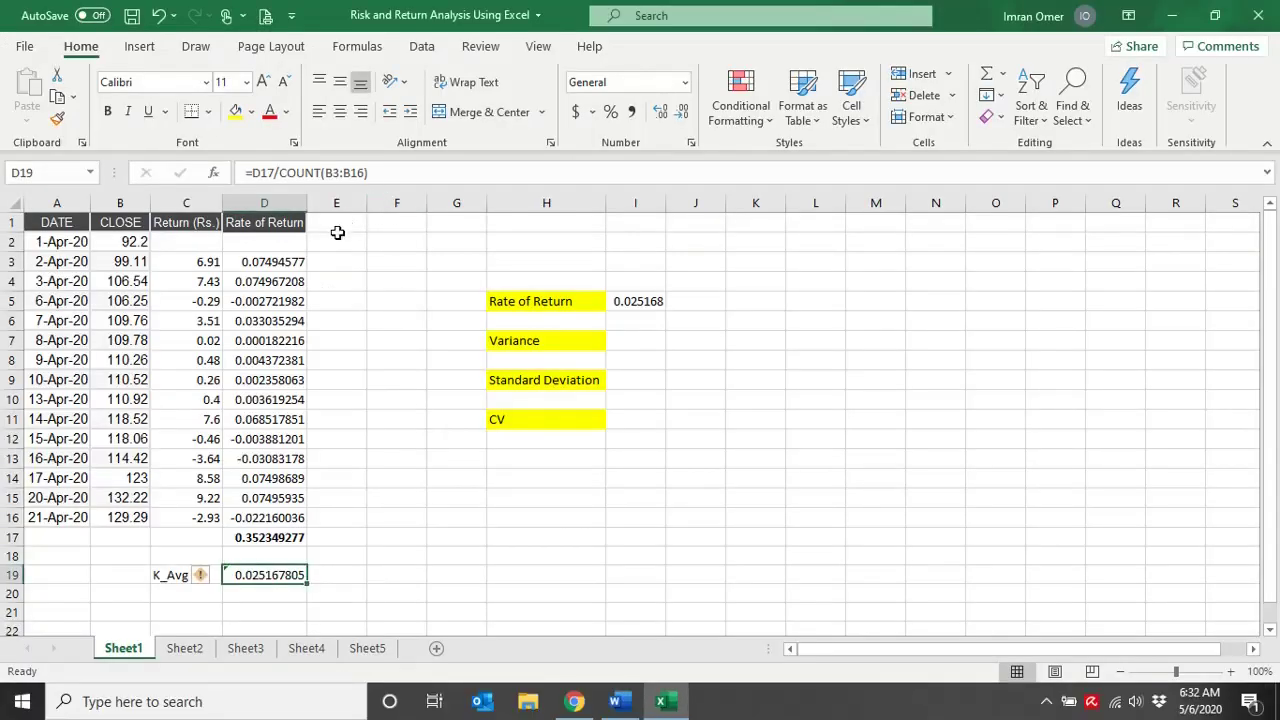
key(alt+Tab)
key(alt+Tab)
- Enter the header "(Ki-K_avg)^2" in E1 and fit column E's width to it
click(341, 226)
text(()
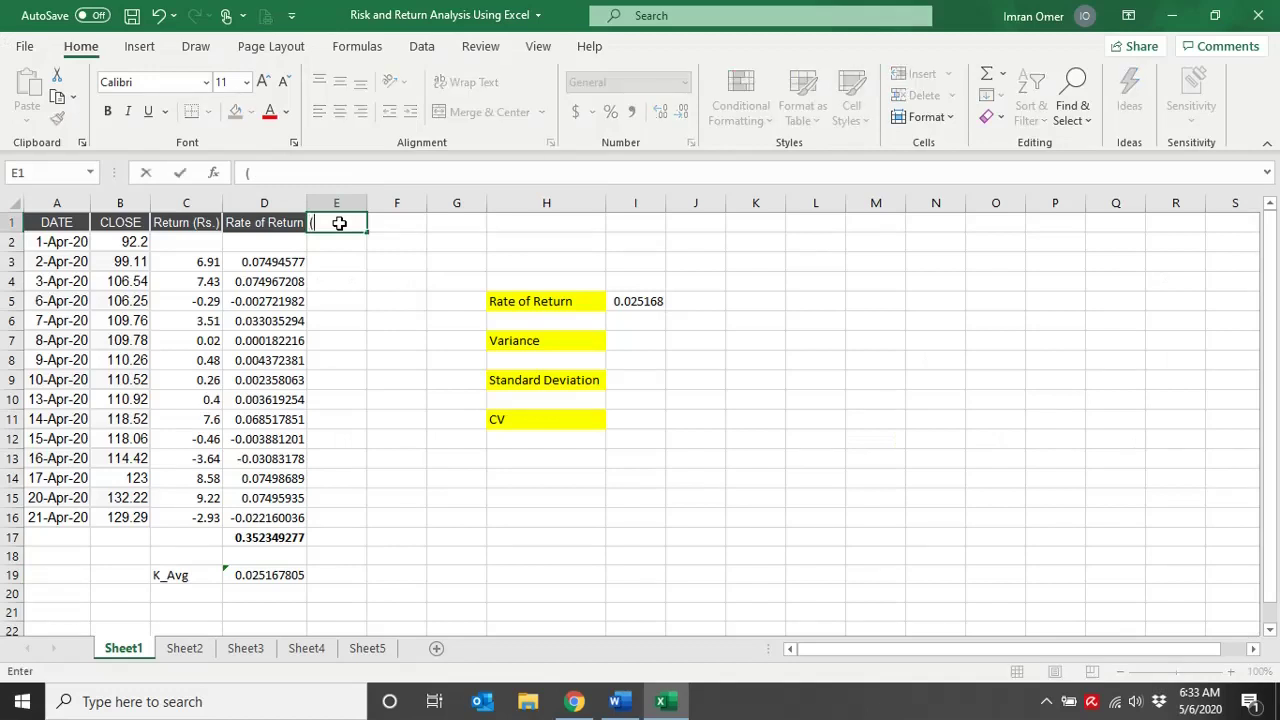
text(Ki-K_avg)^2)
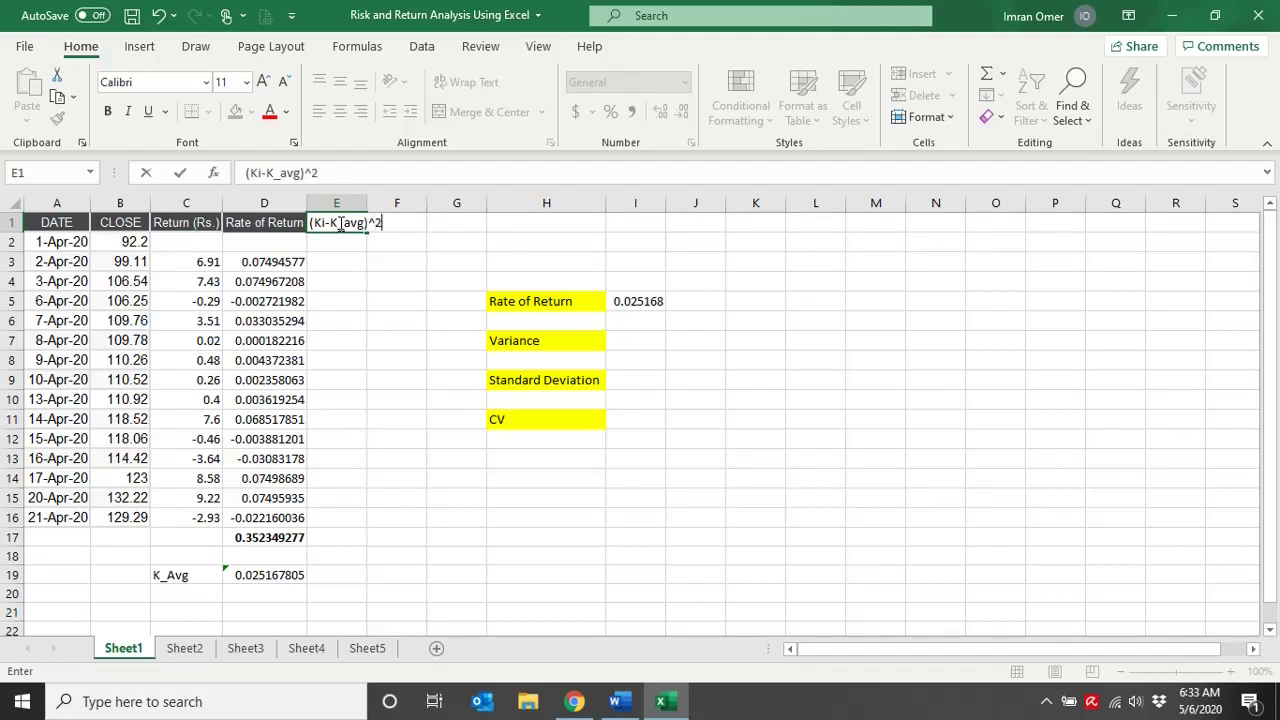
key(Return)
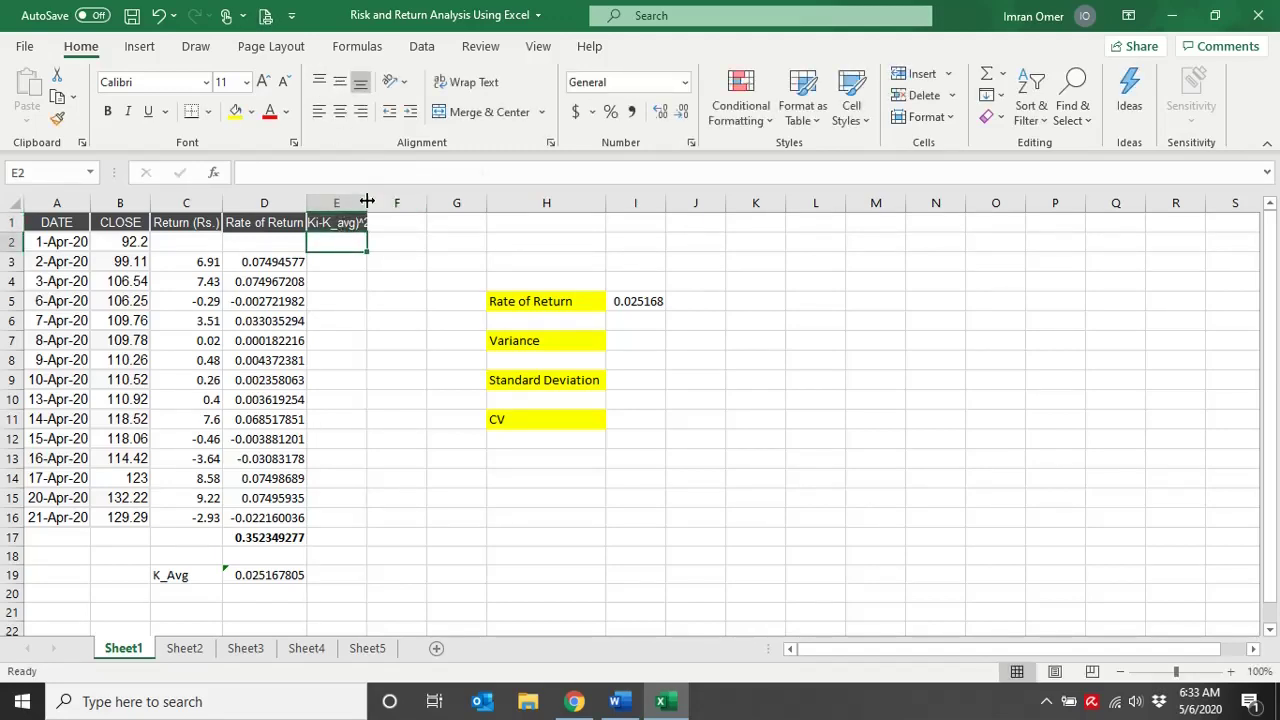
double_click(367, 202)
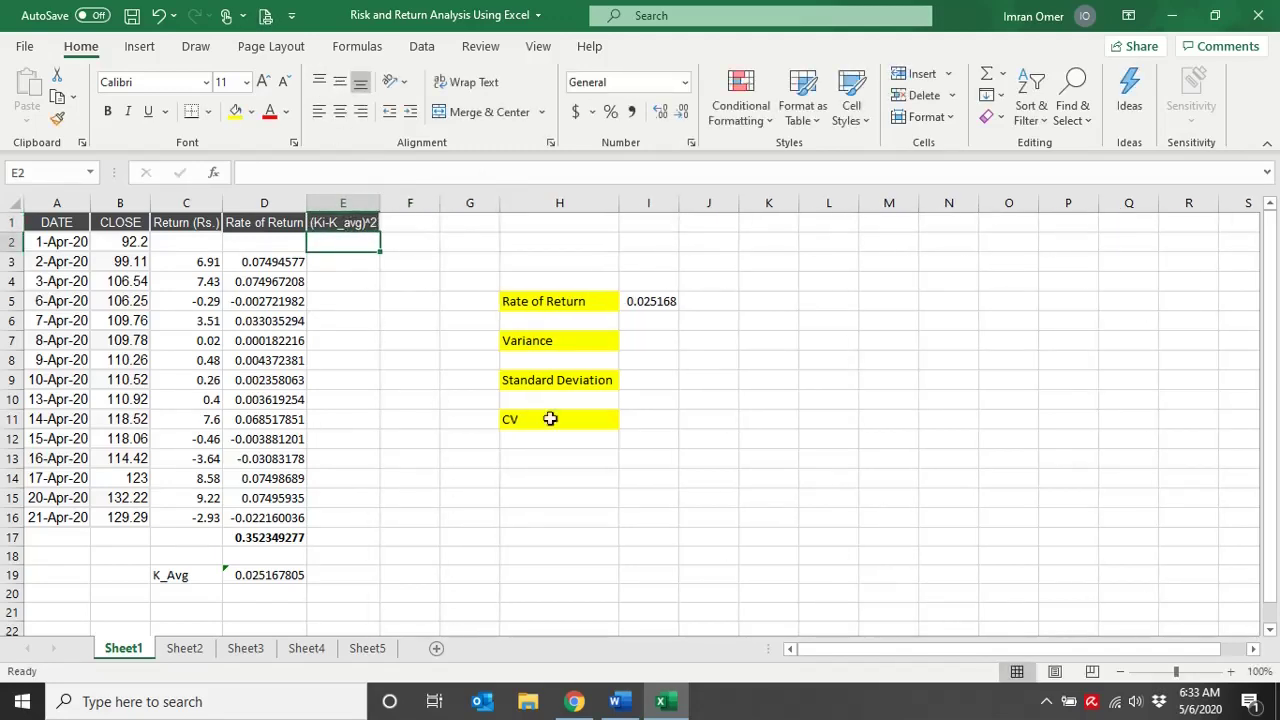
- Calculate the squared deviation in E3 with =+(D3-D19)^2 and fill the formula down to E16
click(330, 262)
text(+)
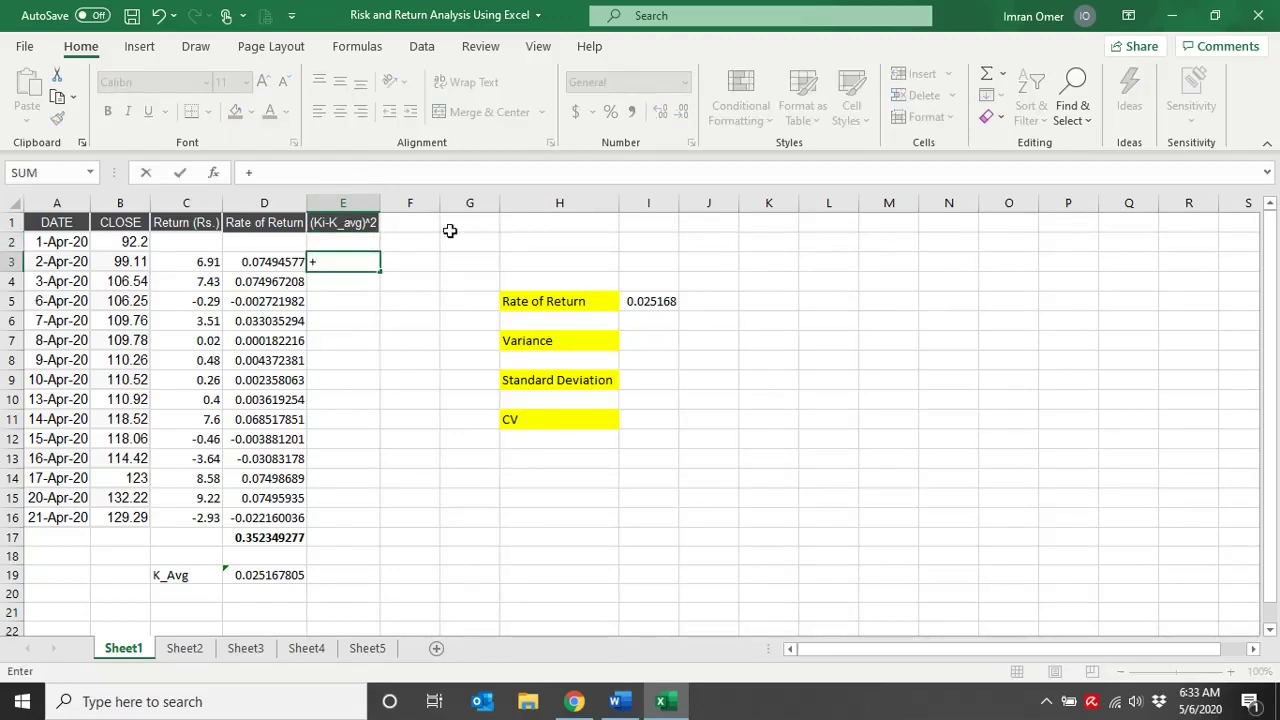
text(()
click(266, 261)
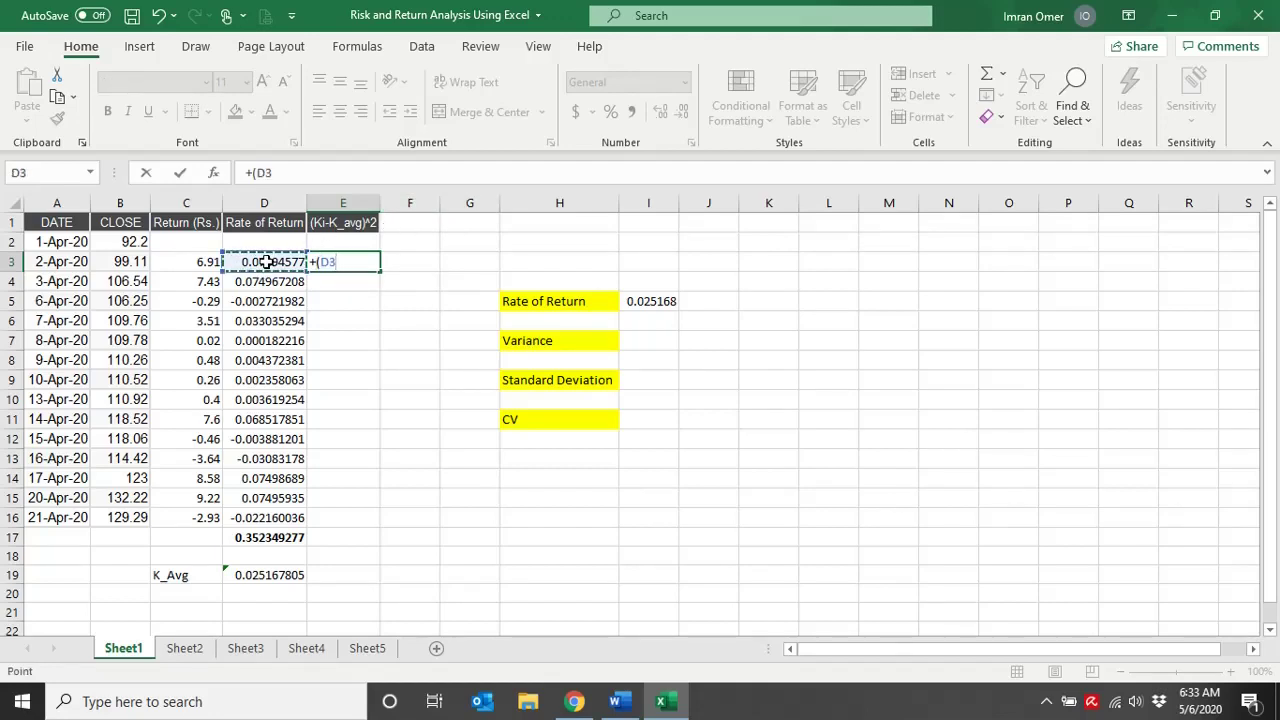
text(-)
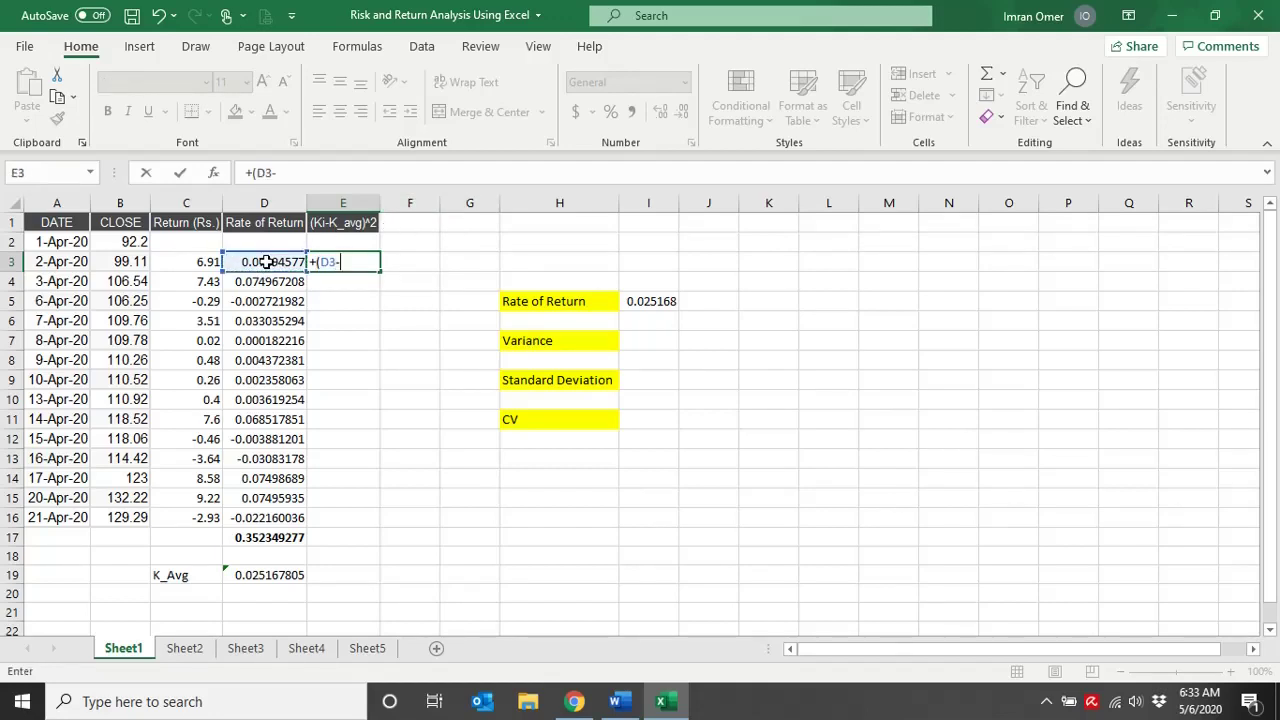
click(267, 575)
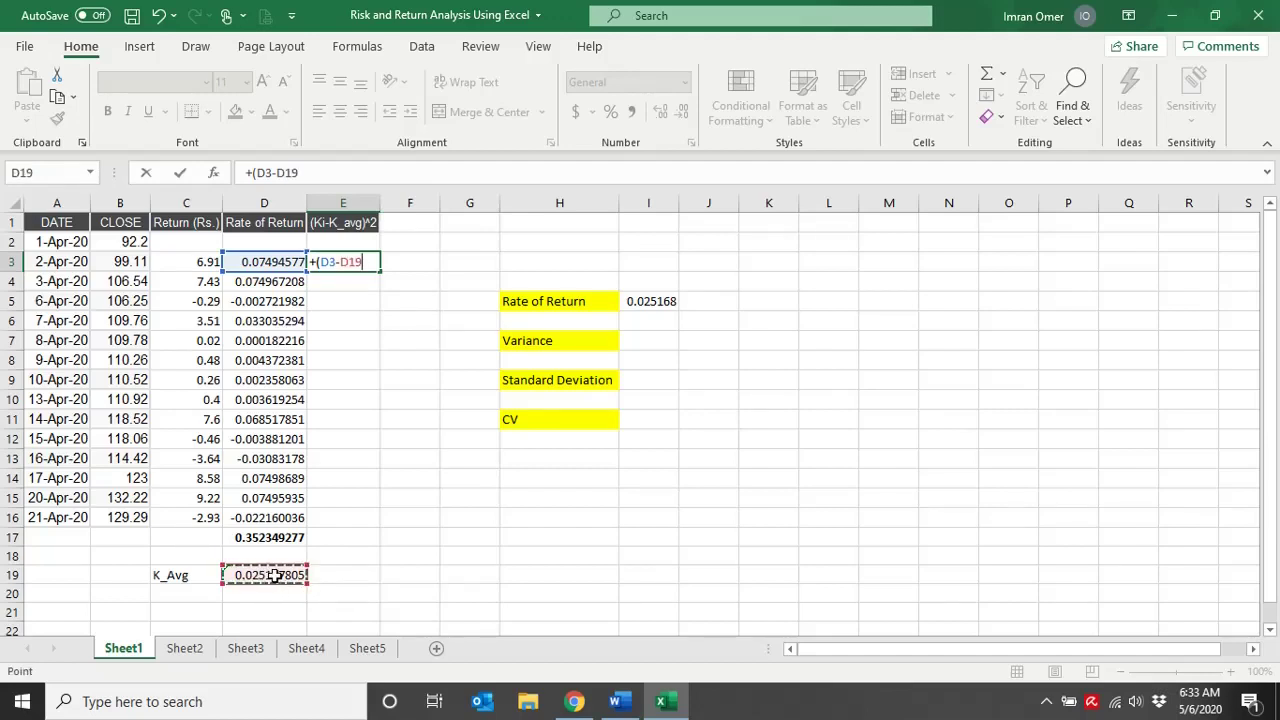
text()^2)
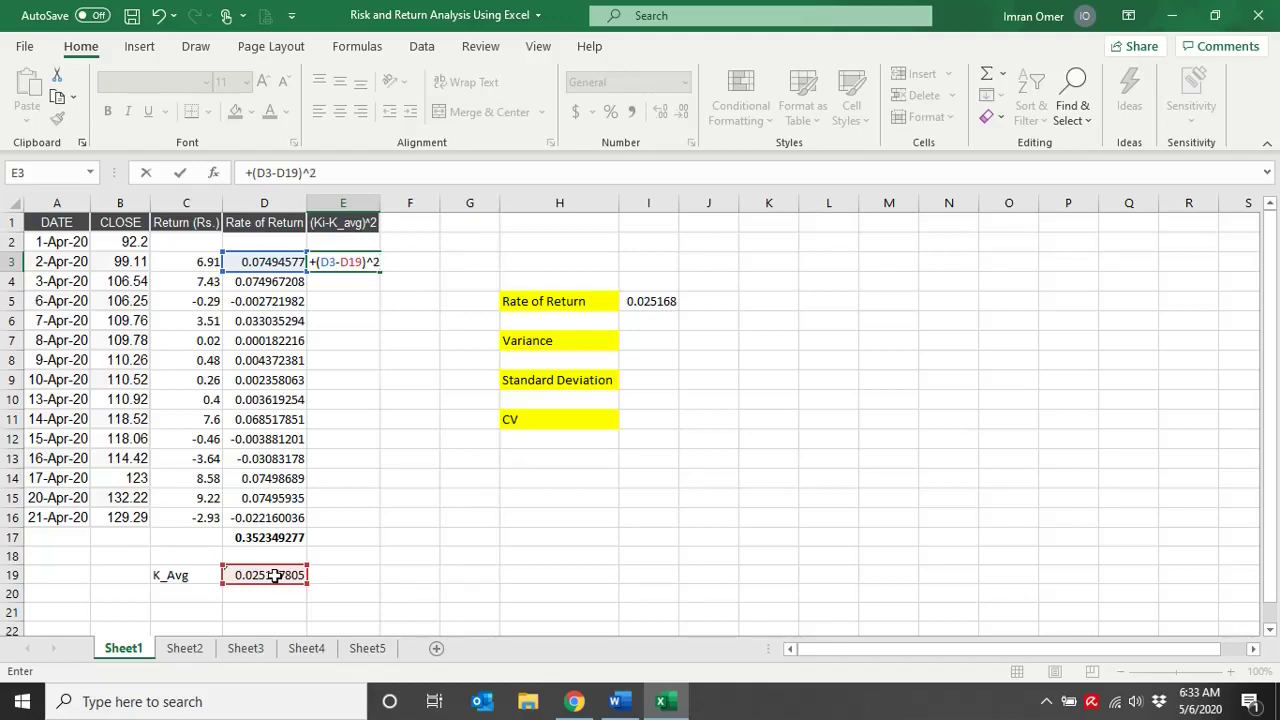
key(Return)
click(350, 261)
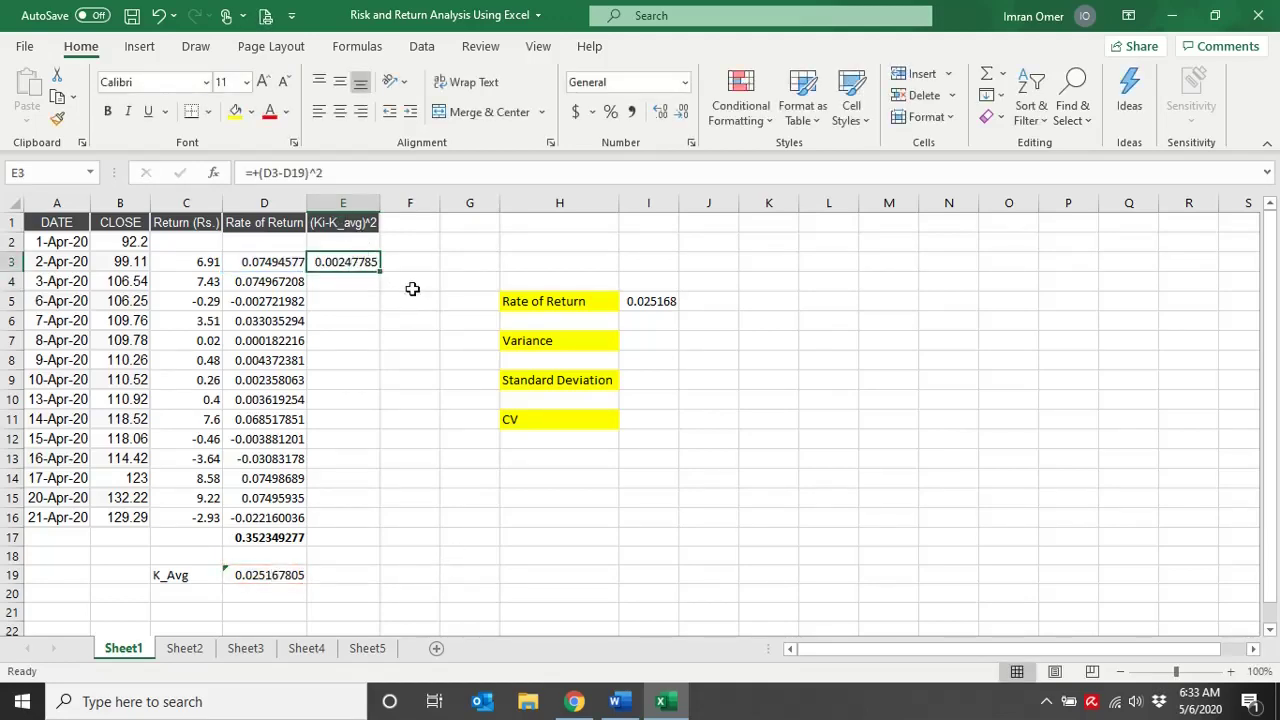
double_click(382, 269)
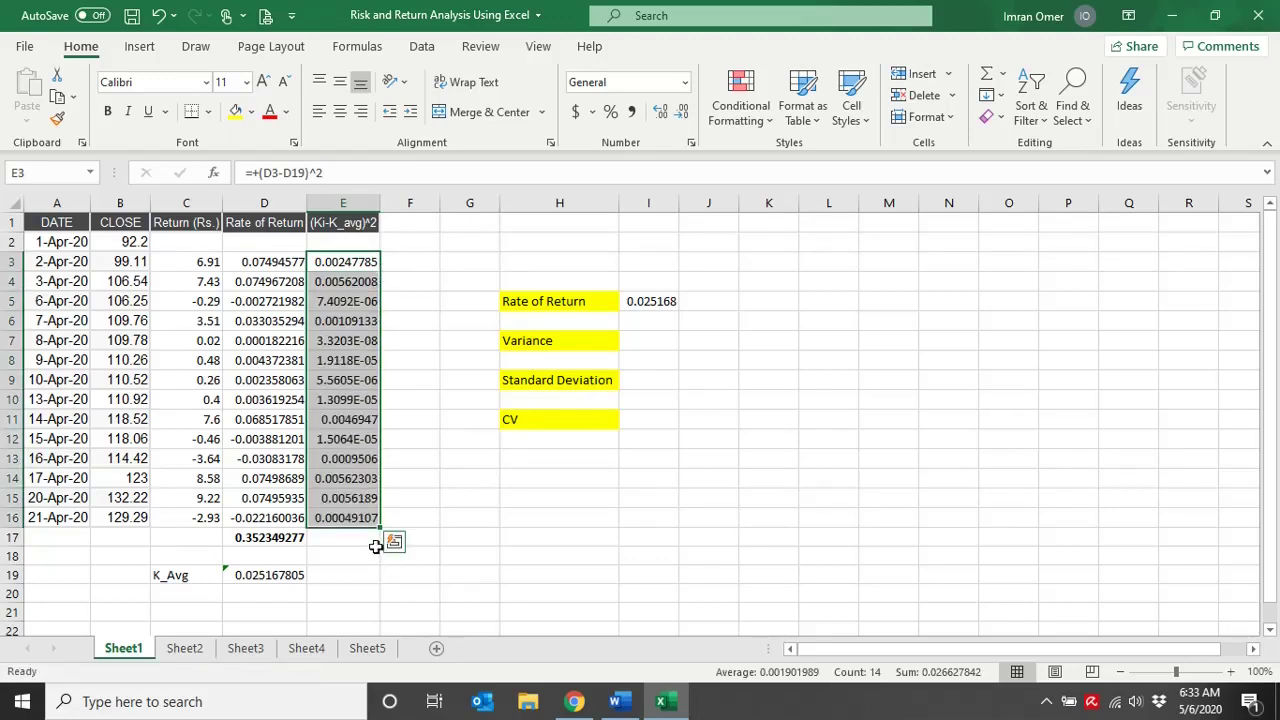
- Total the squared deviations in E17 with =SUM(E3:E16) and make the total bold
click(325, 537)
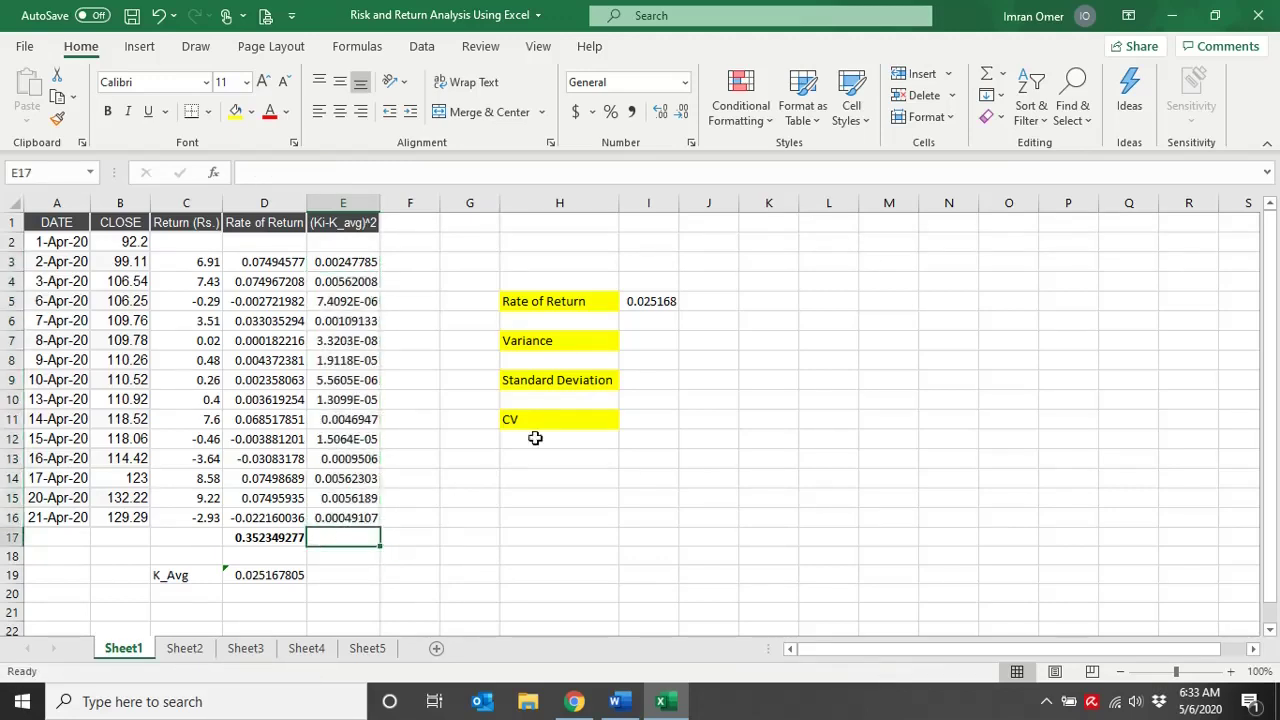
double_click(987, 75)
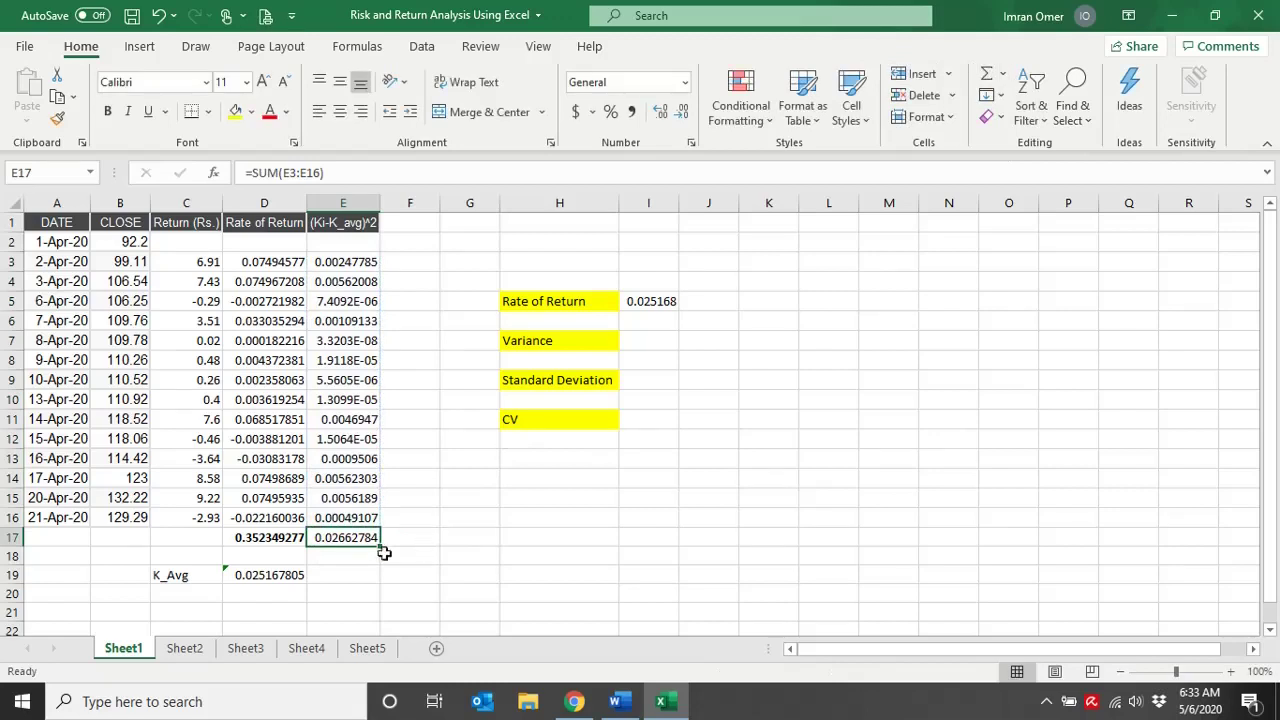
key(ctrl+b)
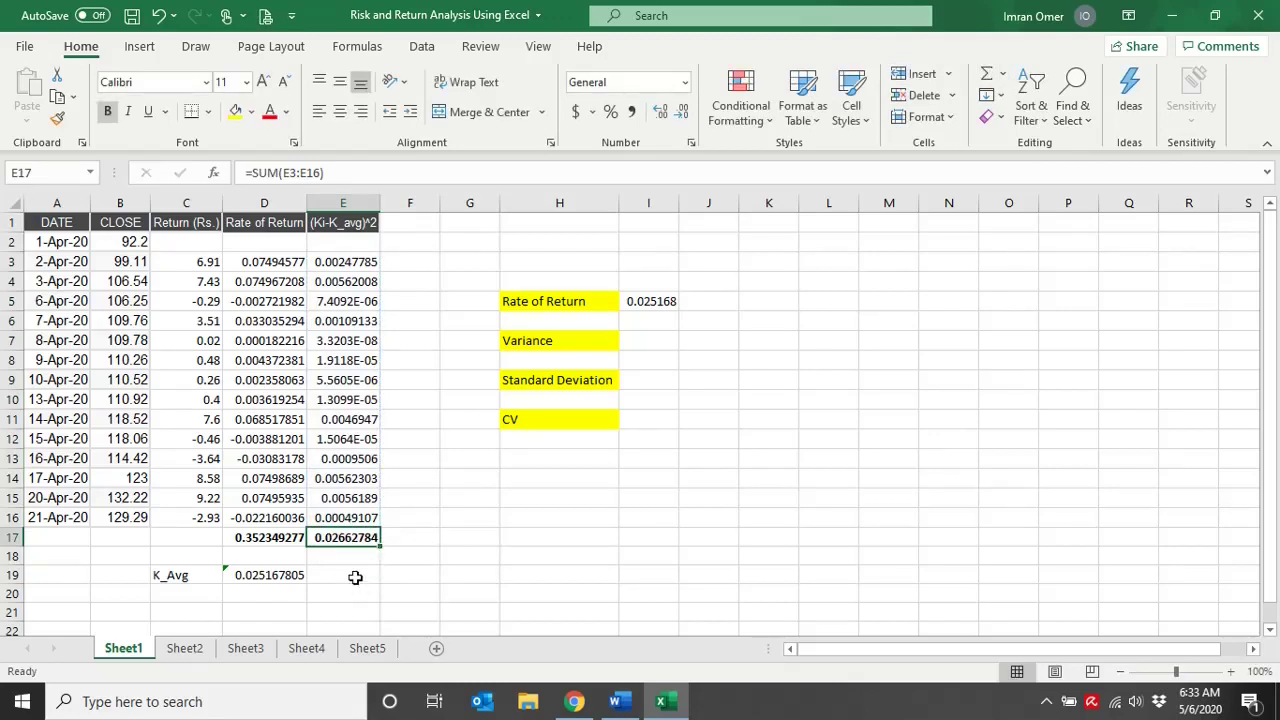
- Label C20 "Var" and calculate the variance in E20 with =+E17/(COUNT(B3:B16)-1), checking the divisor against the Word document's variance formula
click(180, 594)
text(Var)
click(340, 594)
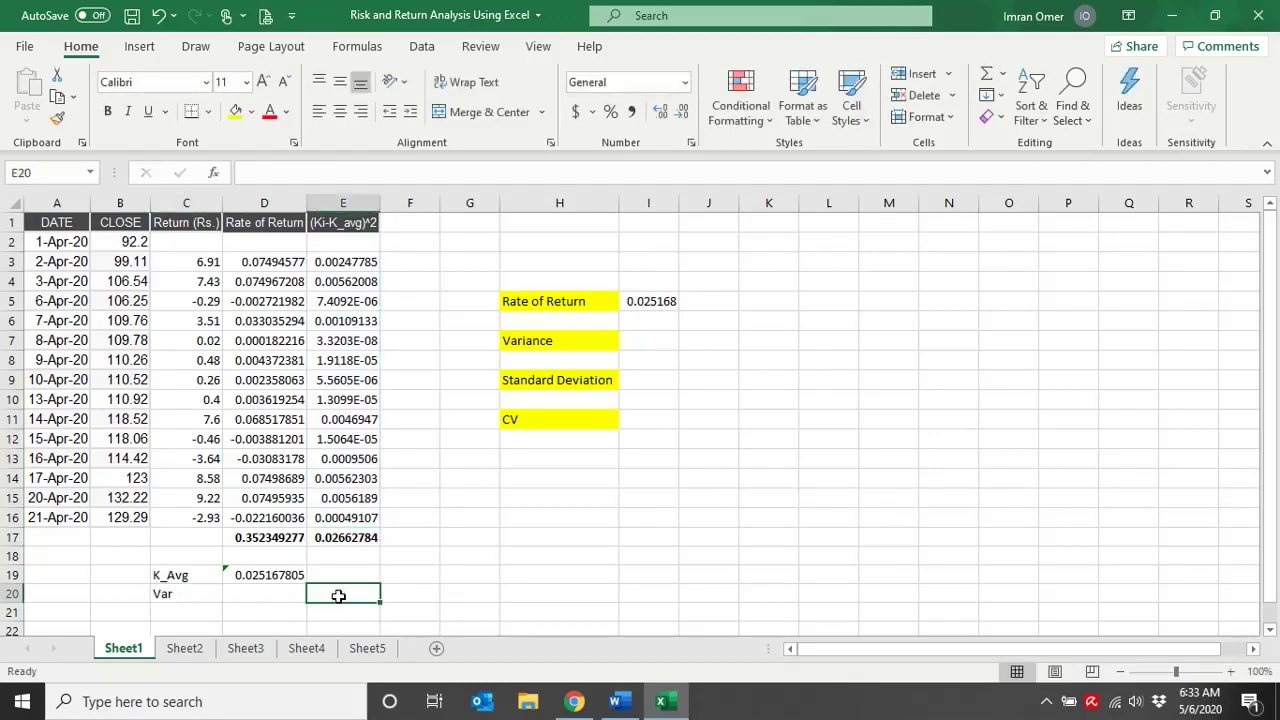
text(+)
key(Up)
key(Up)
key(Up)
text(/)
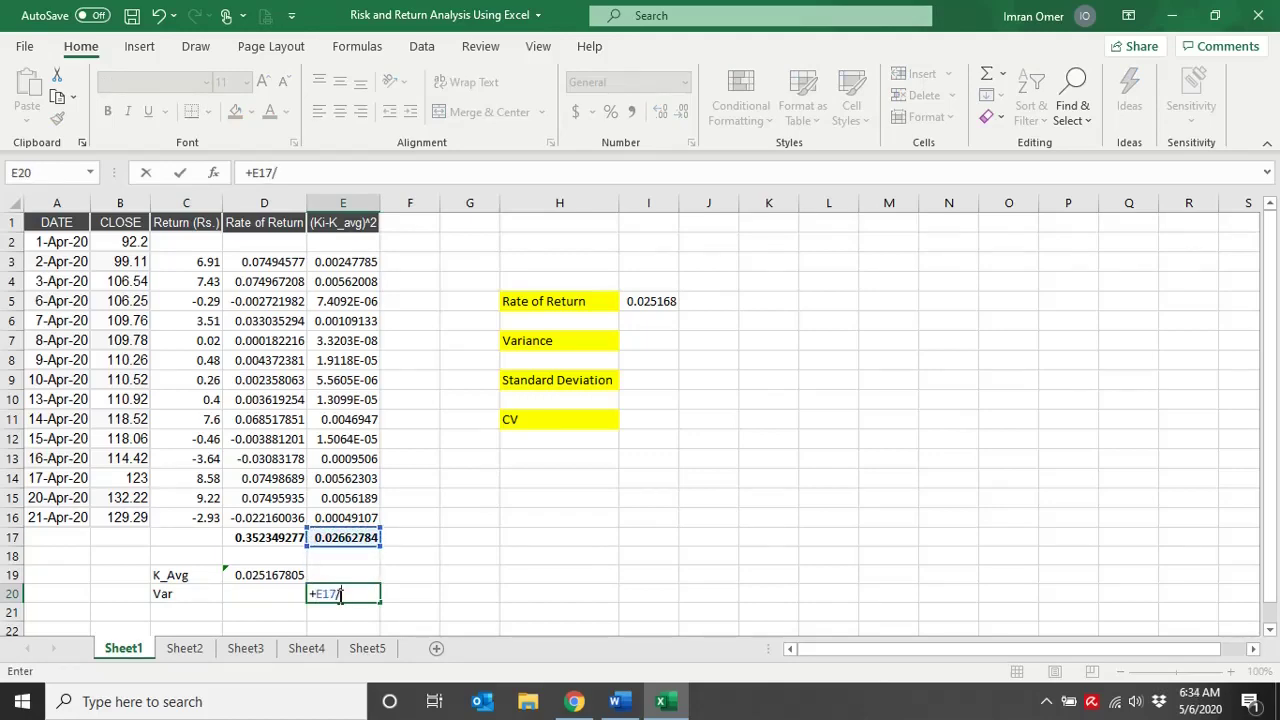
click(614, 701)
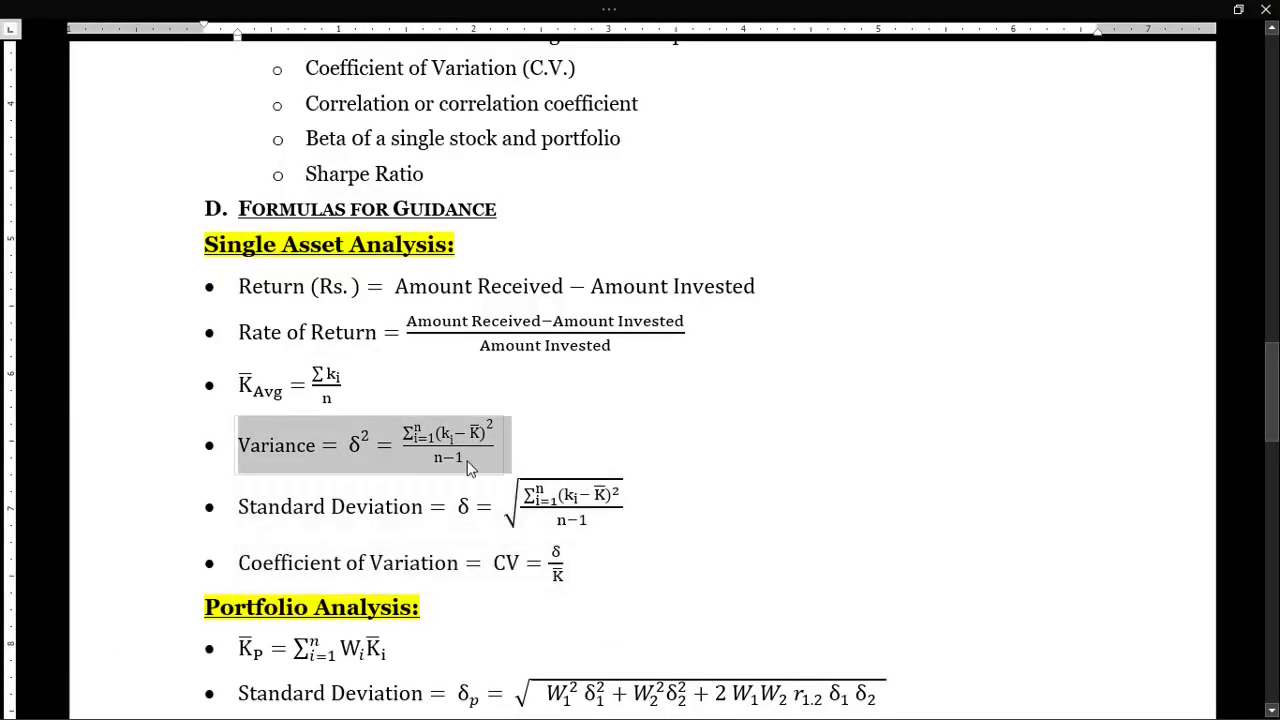
key(alt+Tab)
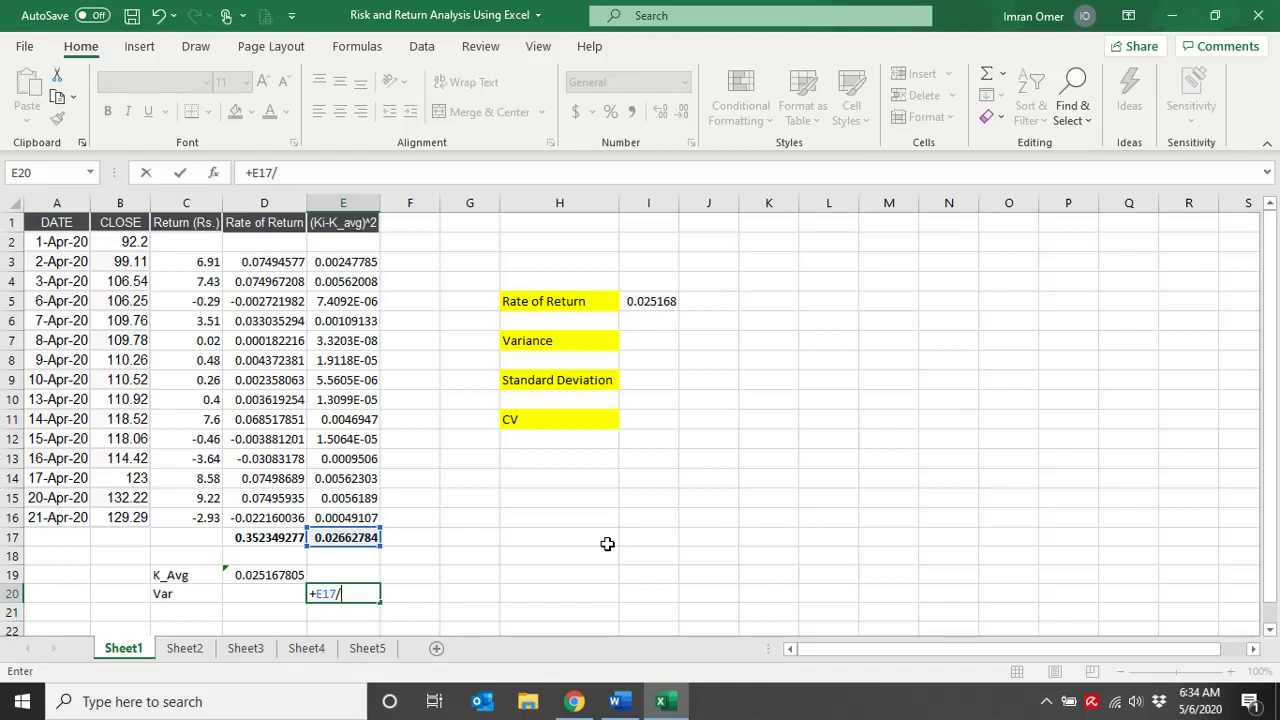
text(count)
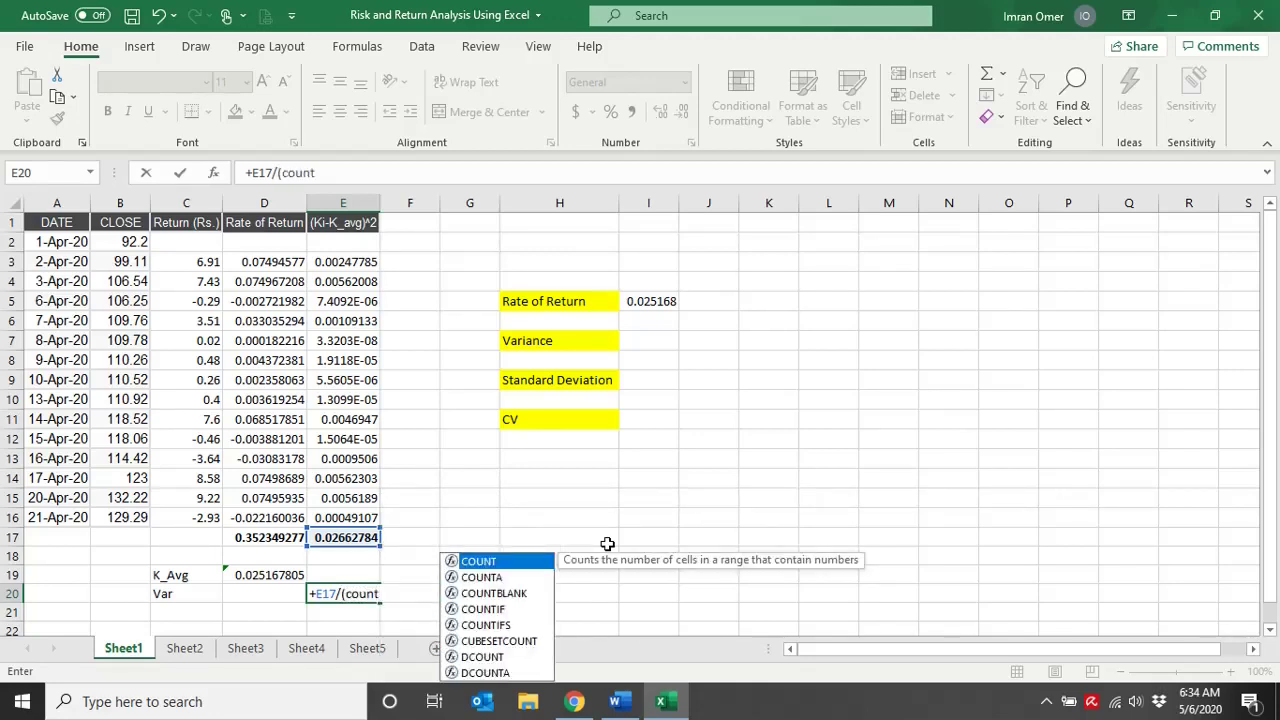
text(()
drag(120, 261, 131, 514)
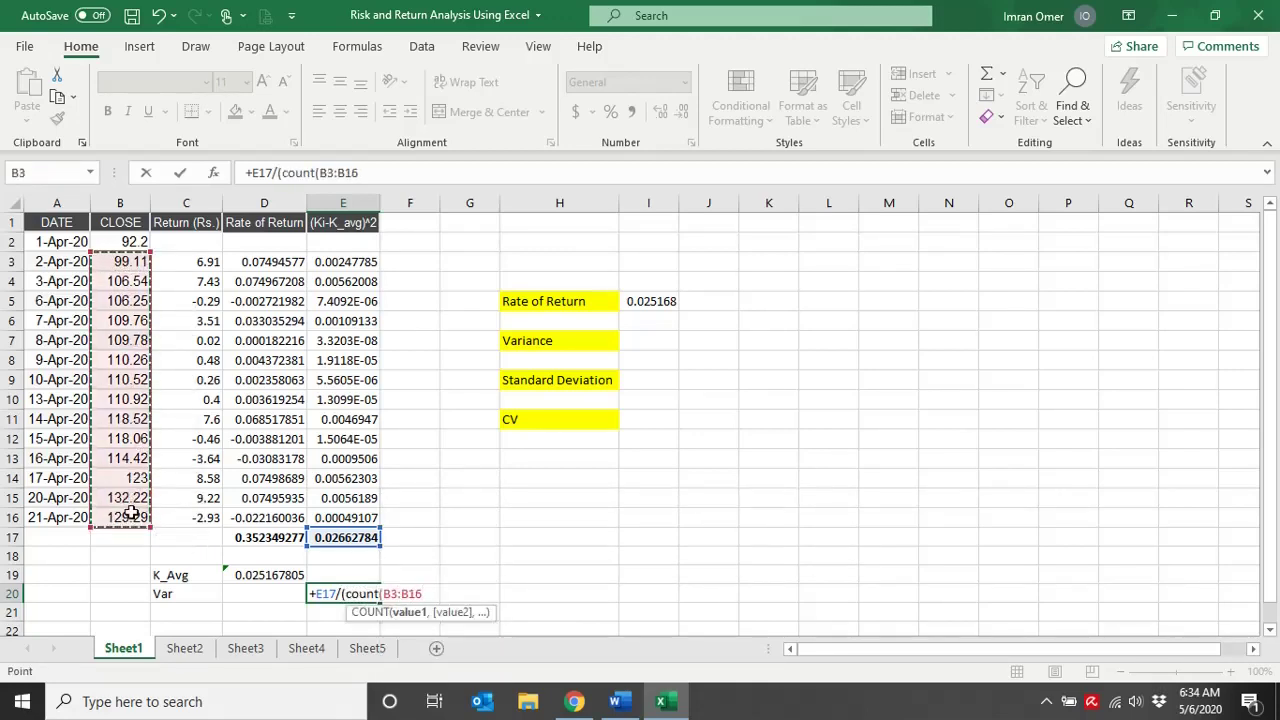
text()-1)
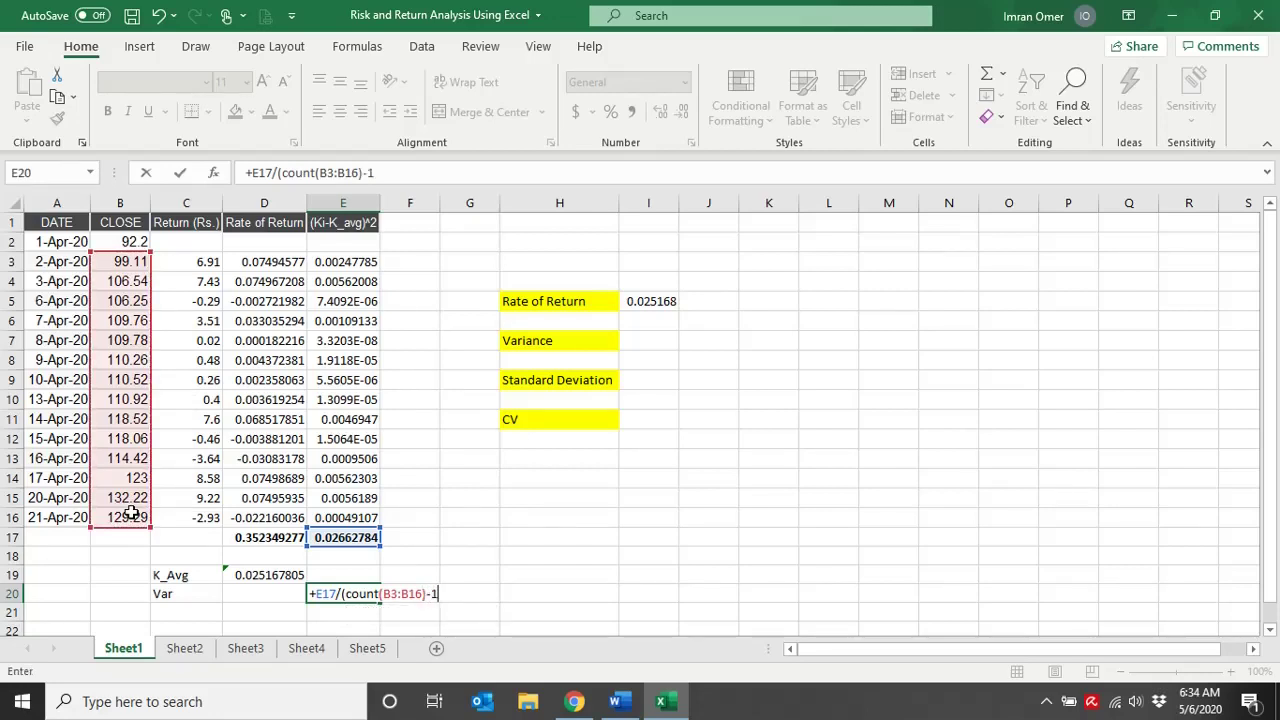
- Calculate the sample variance of the rates of return in I7 with =VAR.S(D3:D16)
click(646, 343)
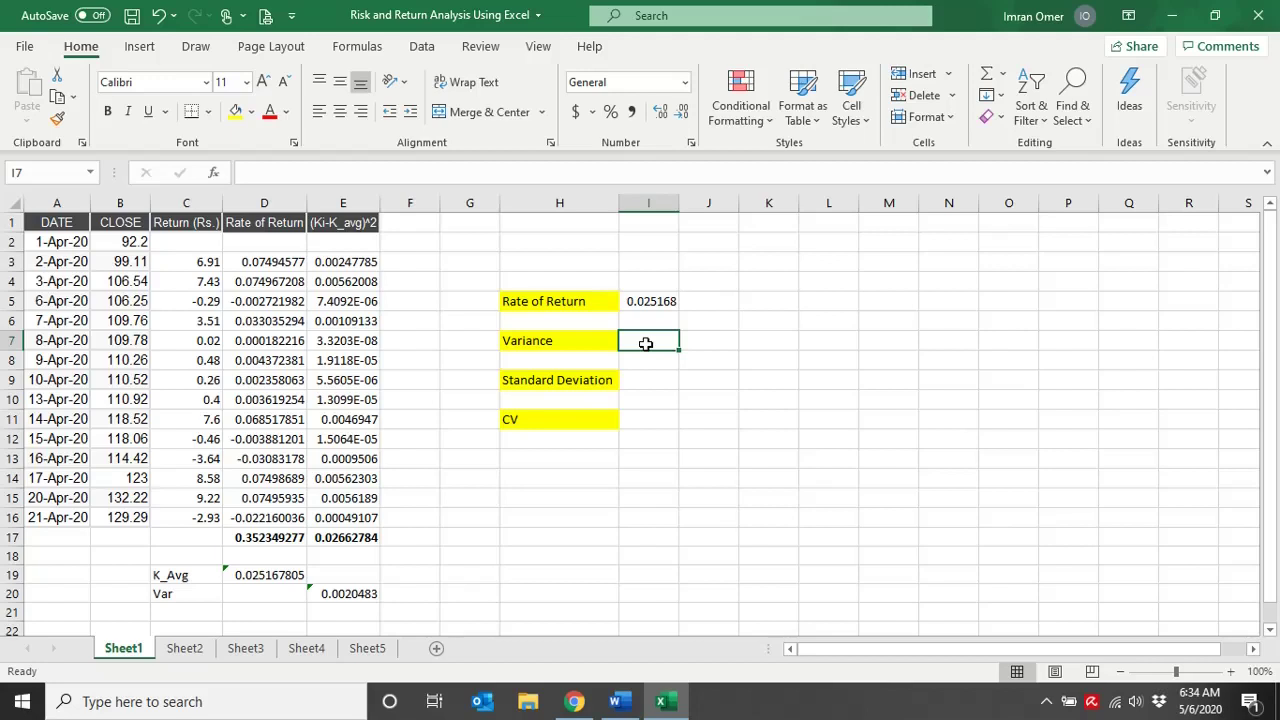
text(=vari)
key(BackSpace)
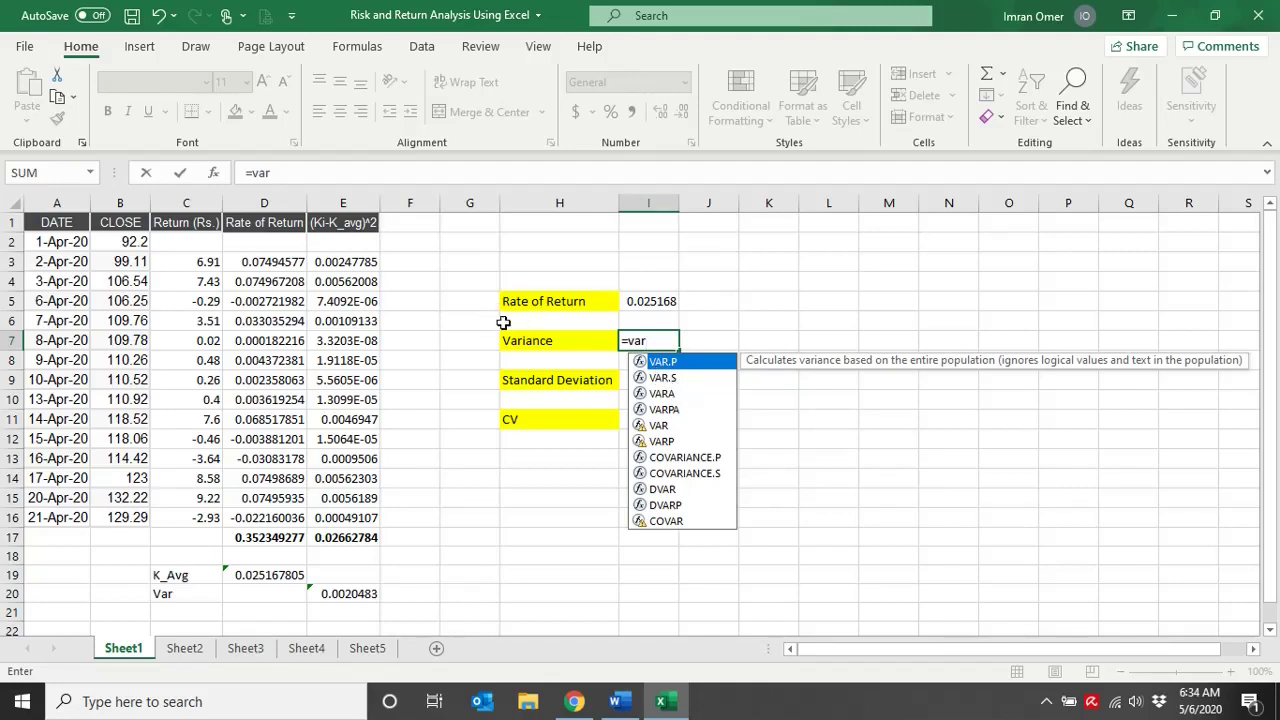
text(.s)
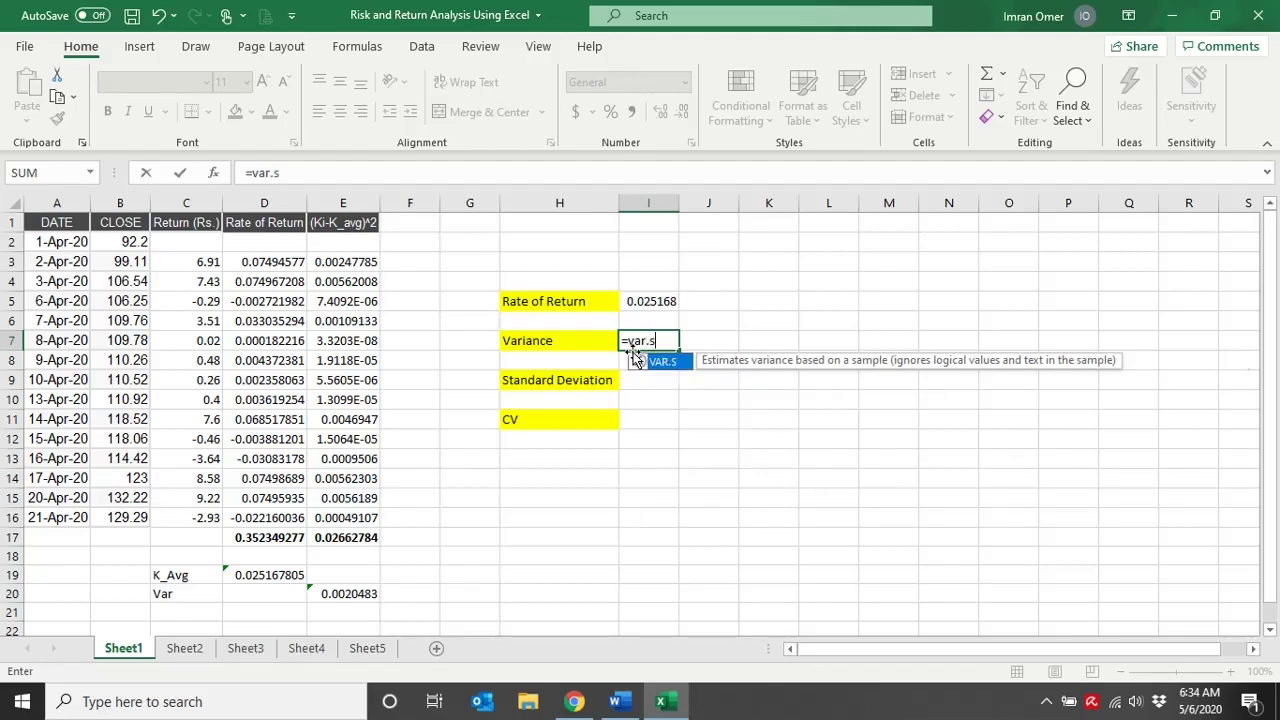
text(()
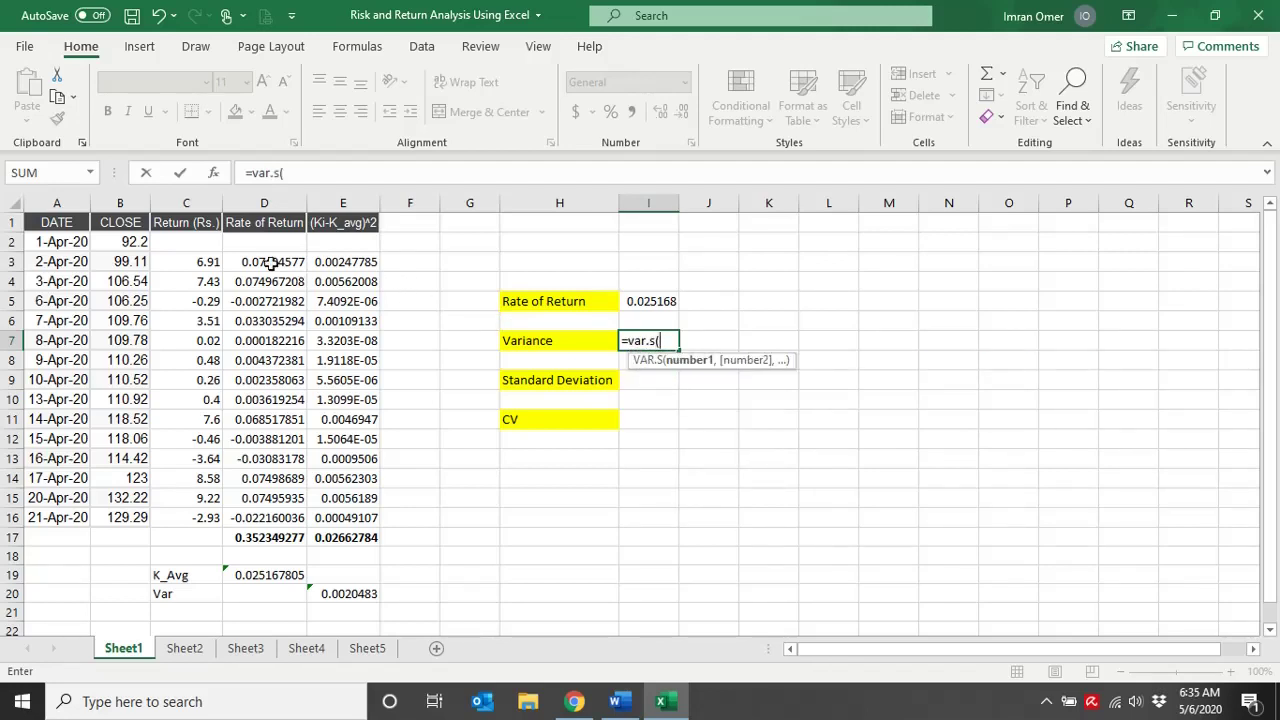
drag(272, 262, 290, 524)
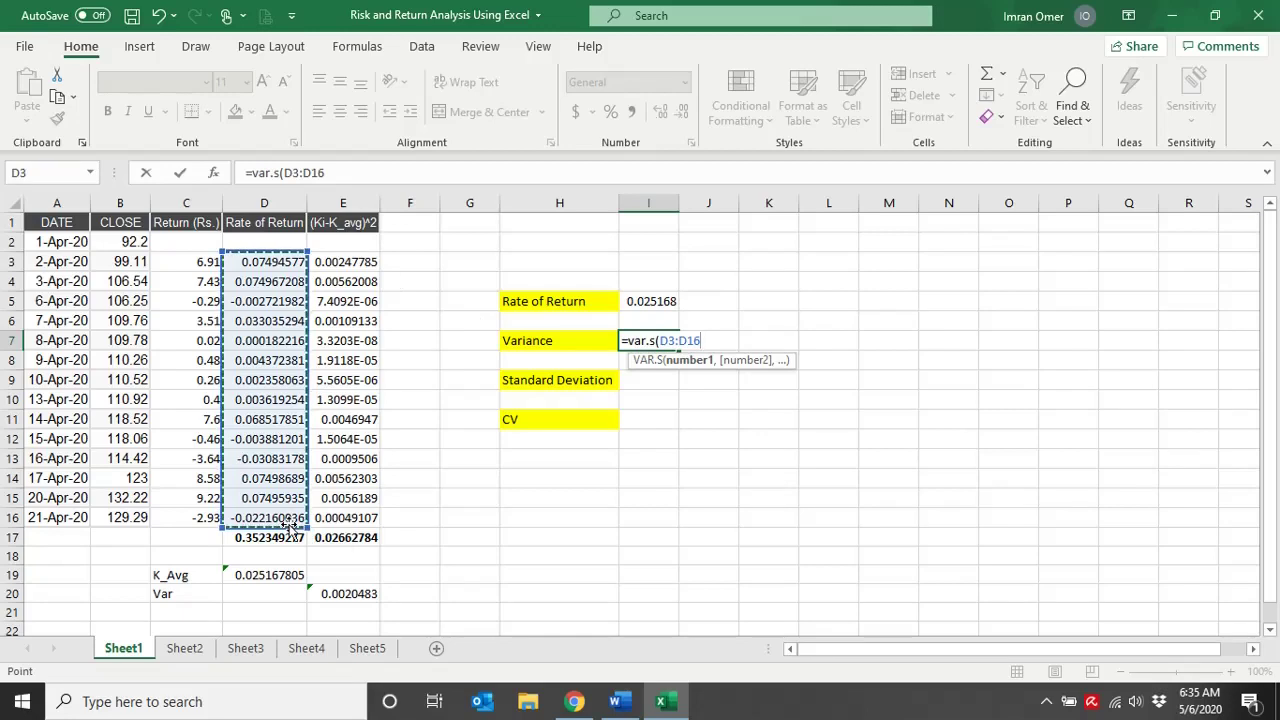
text())
key(Return)
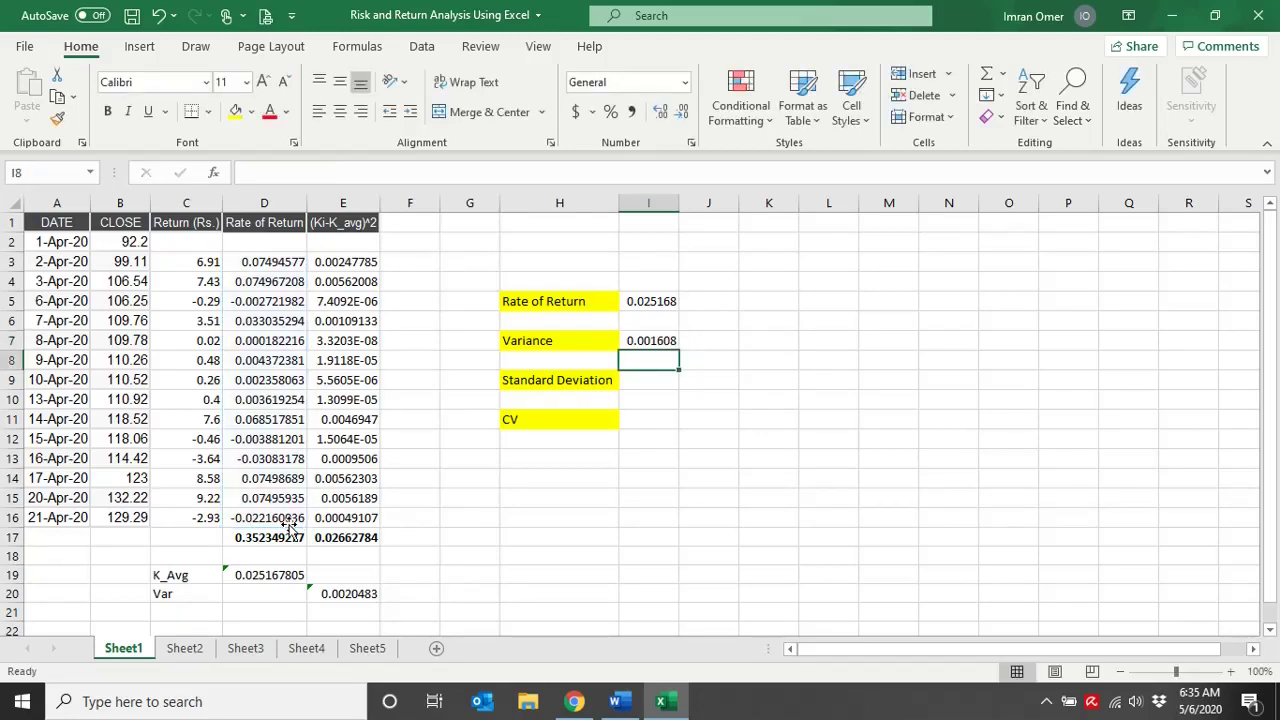
- Compare the variances in I7 and E20, and highlight E20 with a yellow fill
click(658, 341)
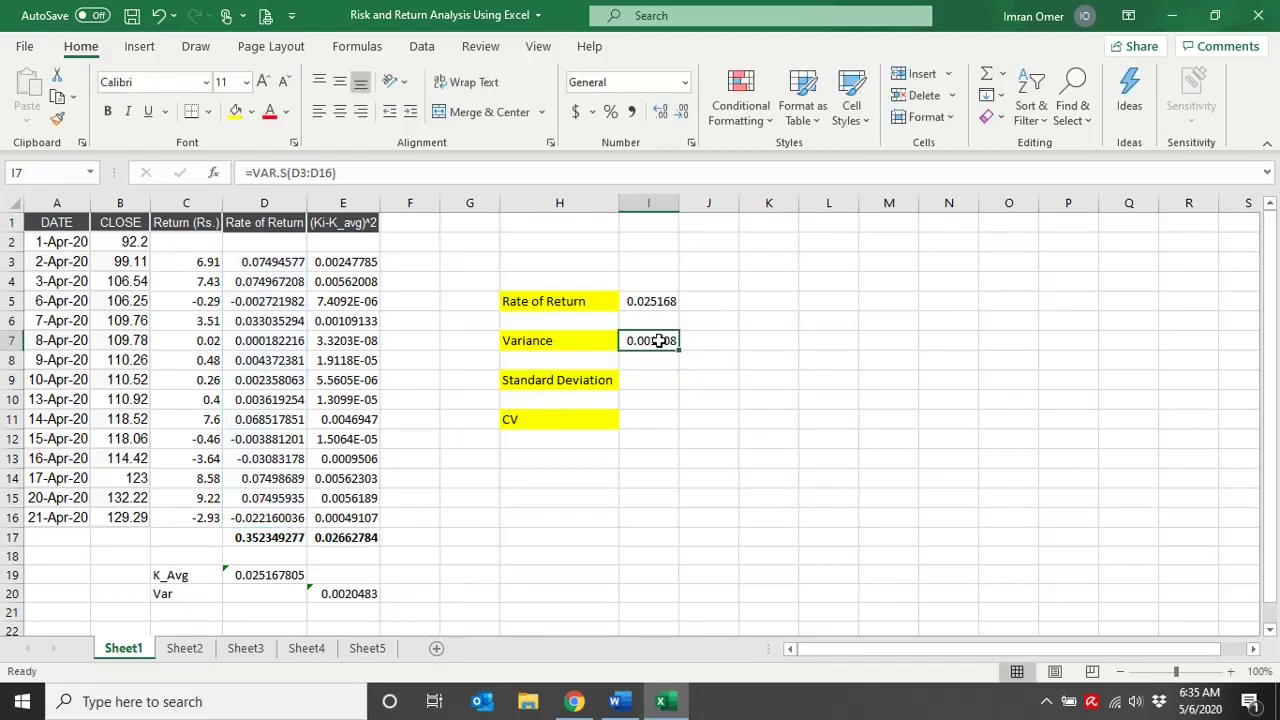
click(358, 595)
click(655, 340)
click(348, 612)
click(650, 340)
click(320, 593)
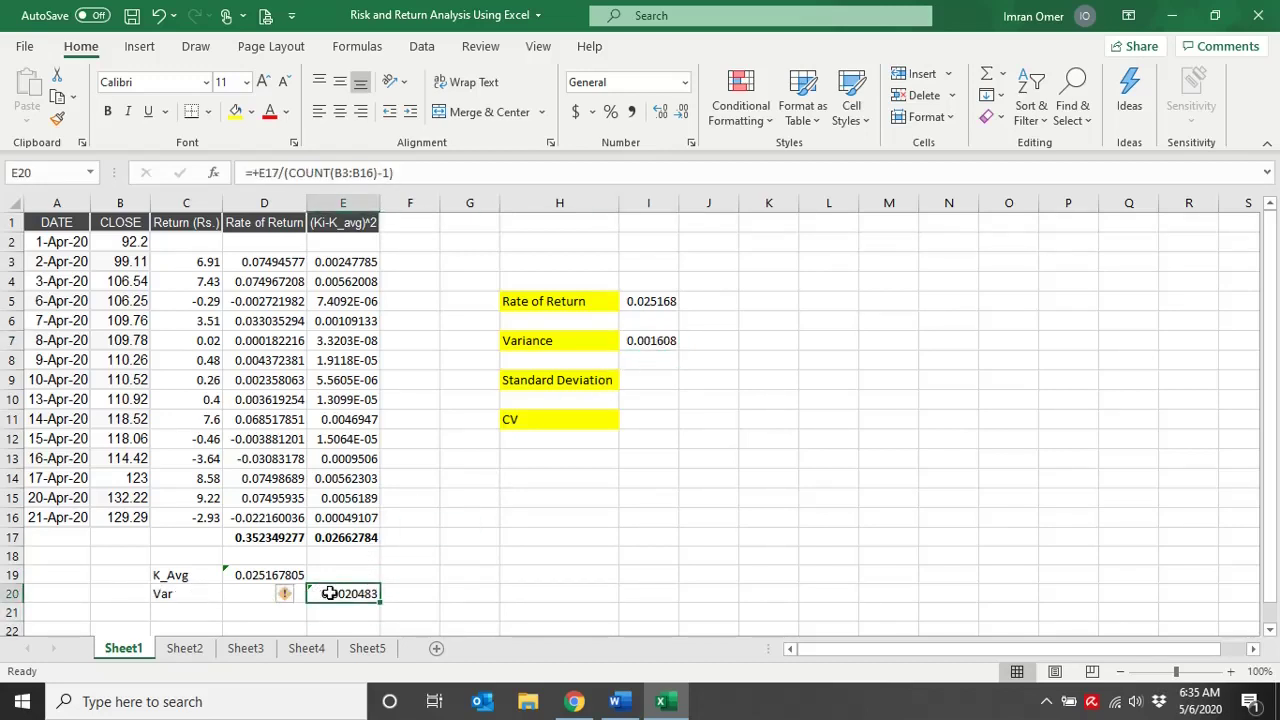
click(655, 343)
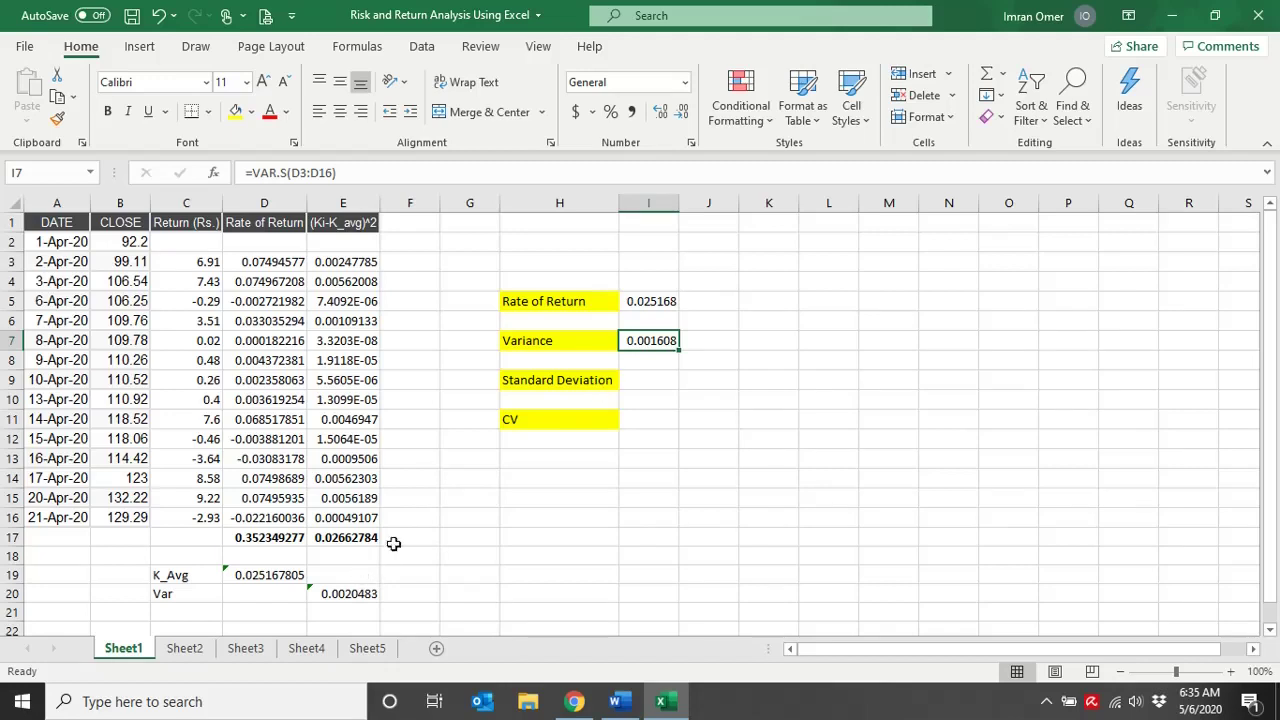
click(355, 594)
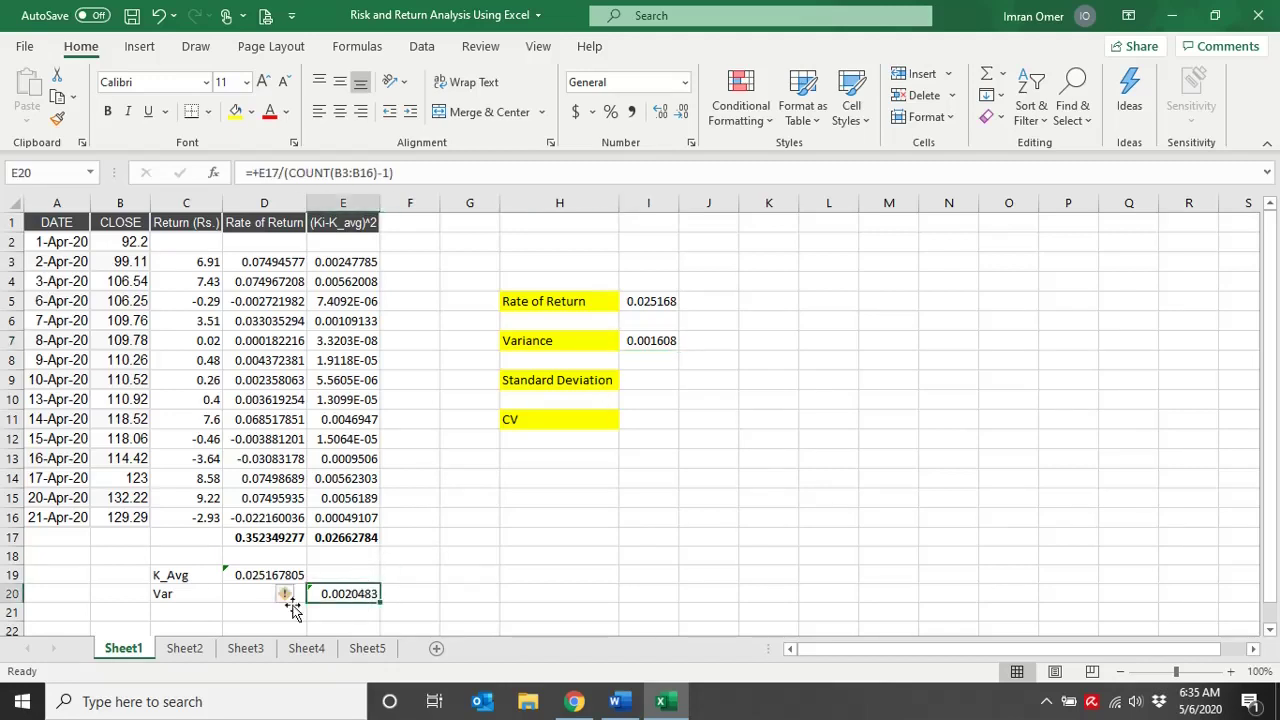
click(236, 111)
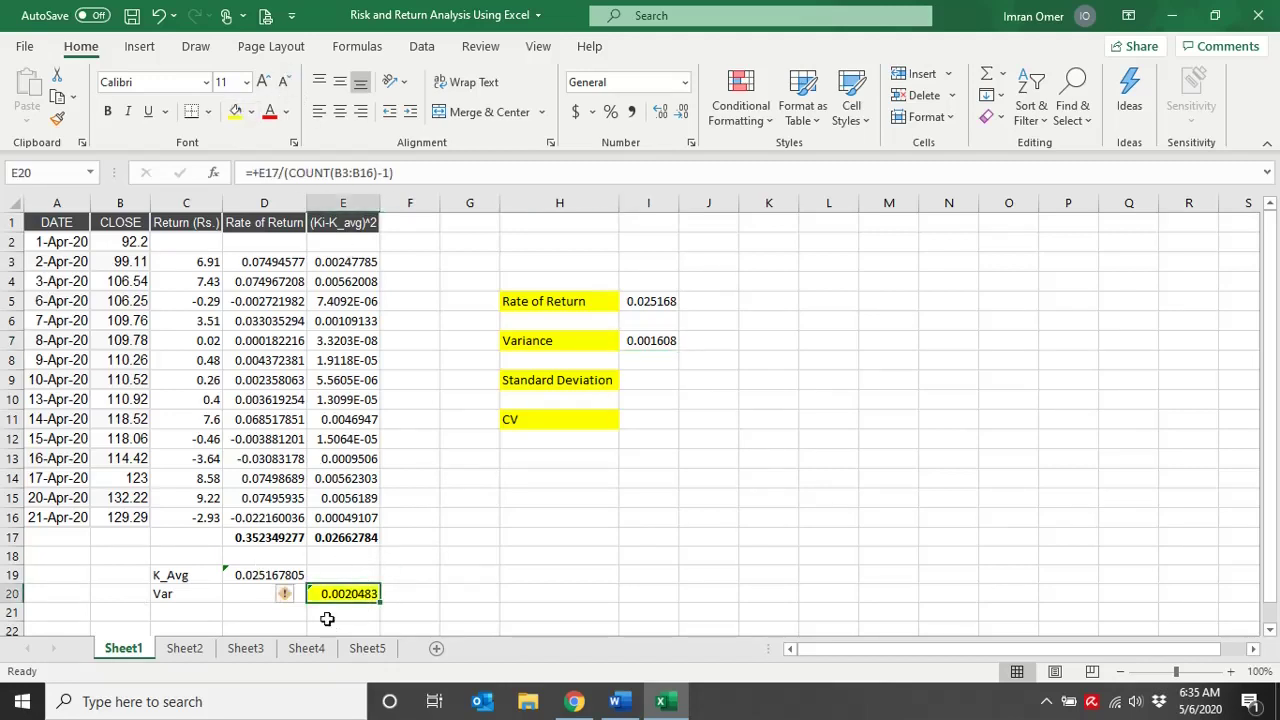
- Examine the cell references in the formulas of E3 and E4 against the K_Avg cell D19
click(348, 262)
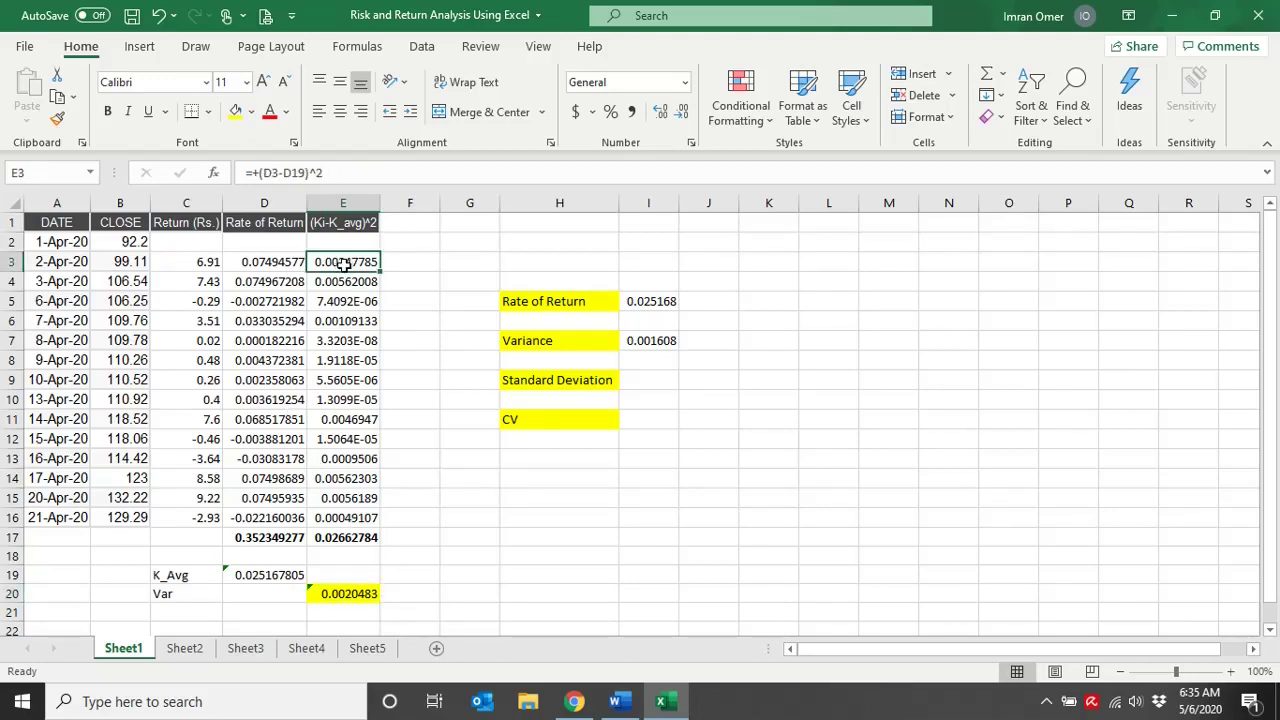
double_click(343, 263)
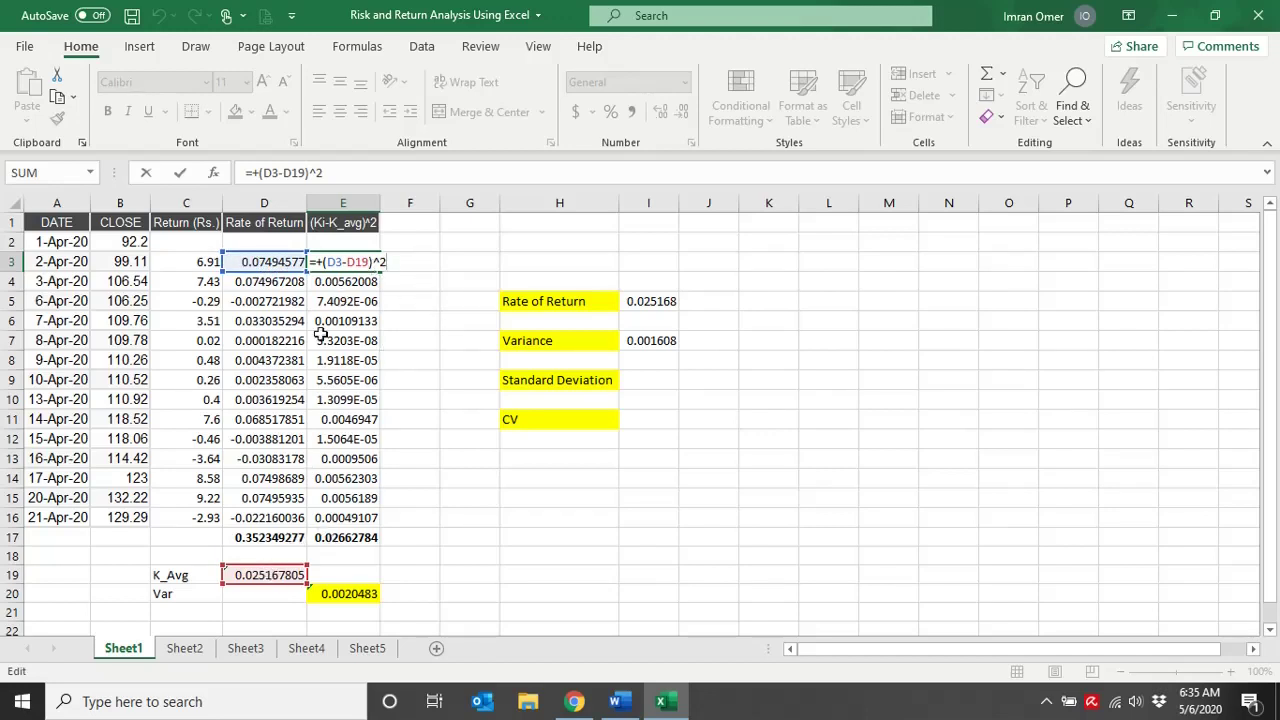
key(ctrl+Return)
click(340, 283)
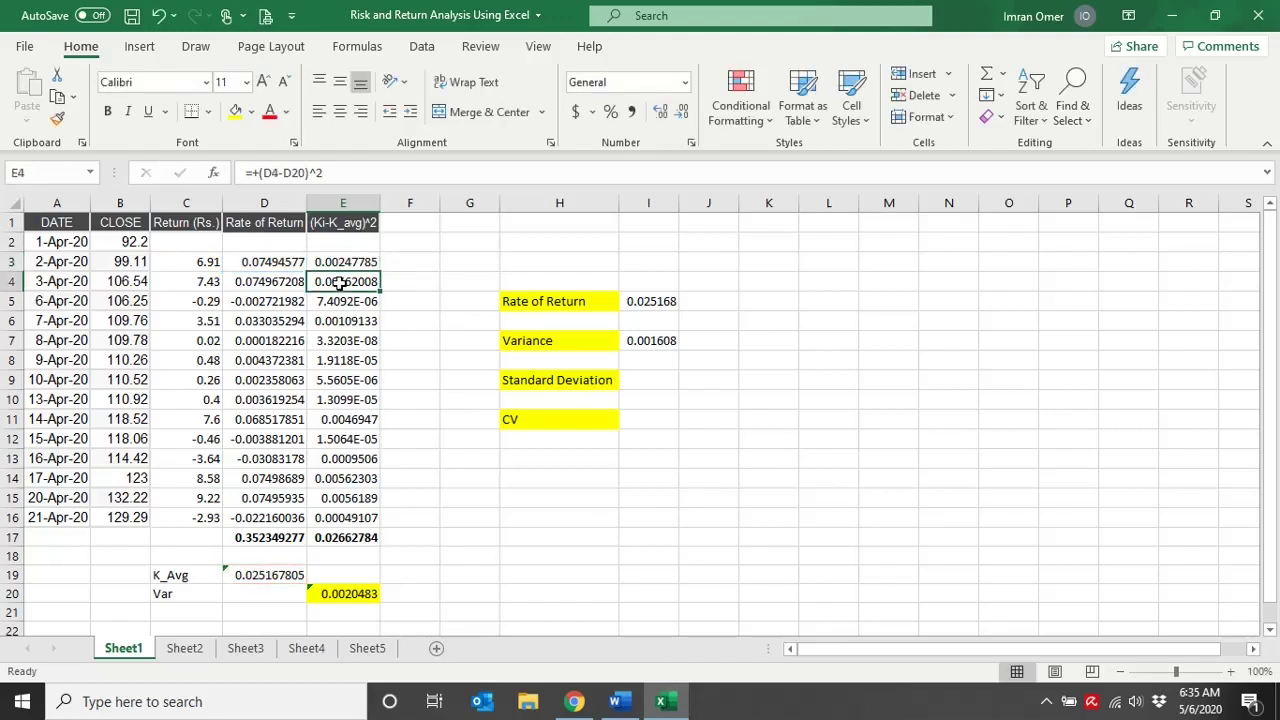
double_click(342, 284)
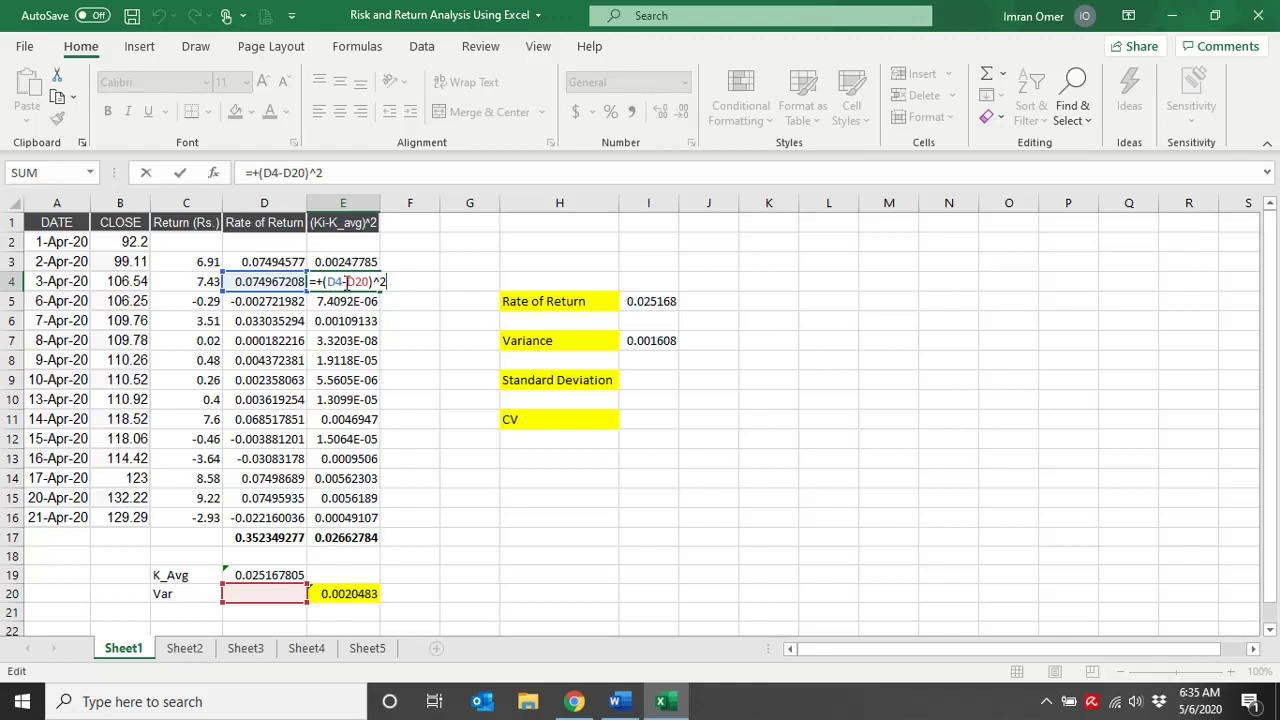
click(256, 580)
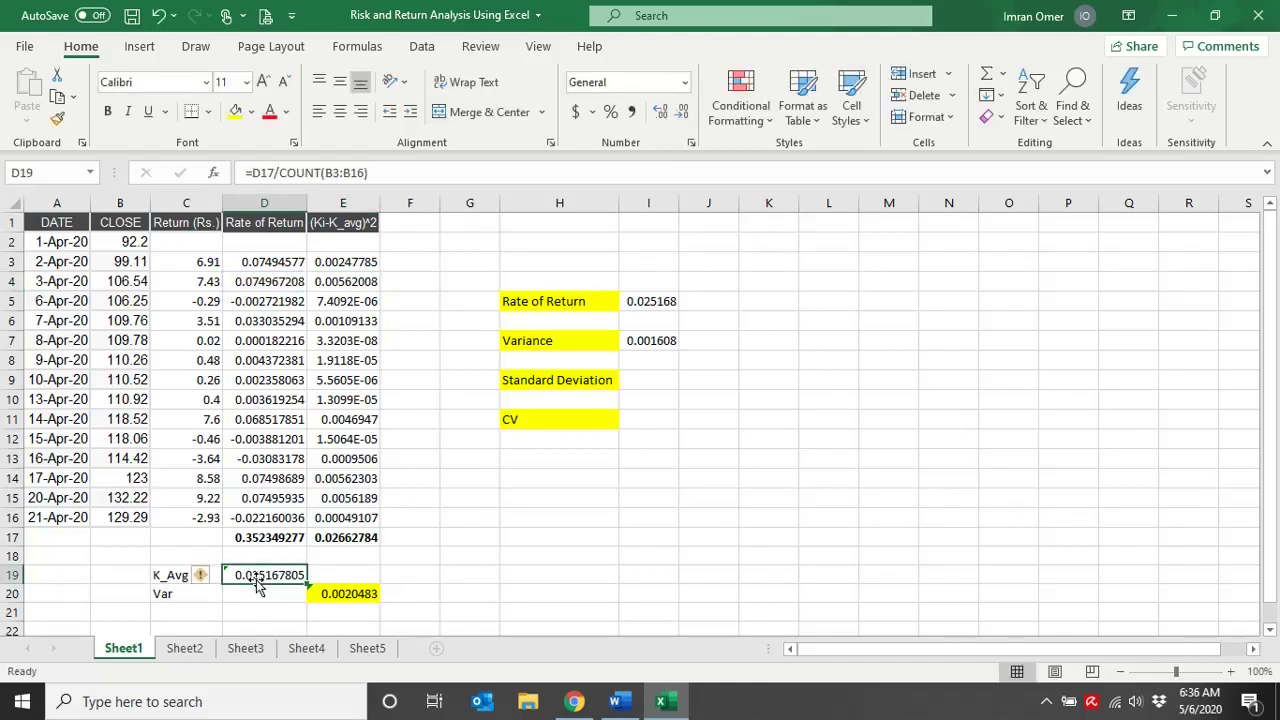
- Make the K_Avg reference absolute in E3 as =+(D3-$D$19)^2 and fill the formula down through E16
click(341, 262)
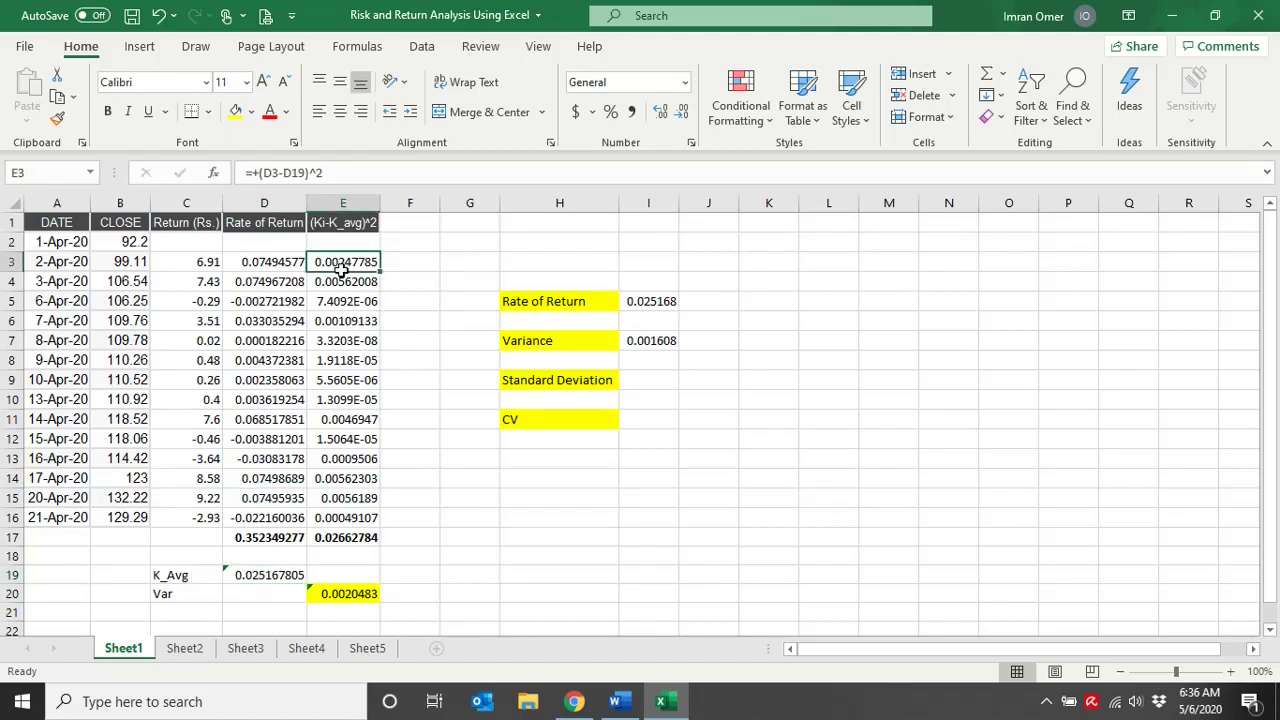
double_click(341, 266)
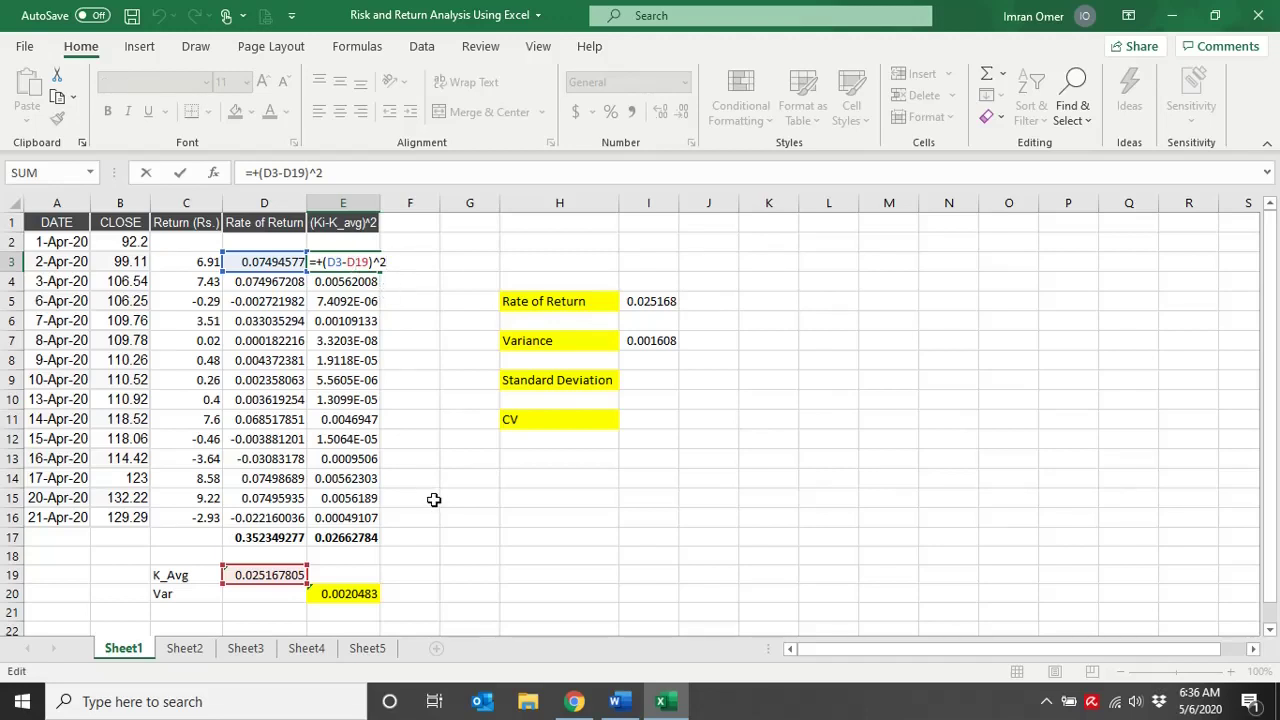
click(350, 262)
key(F4)
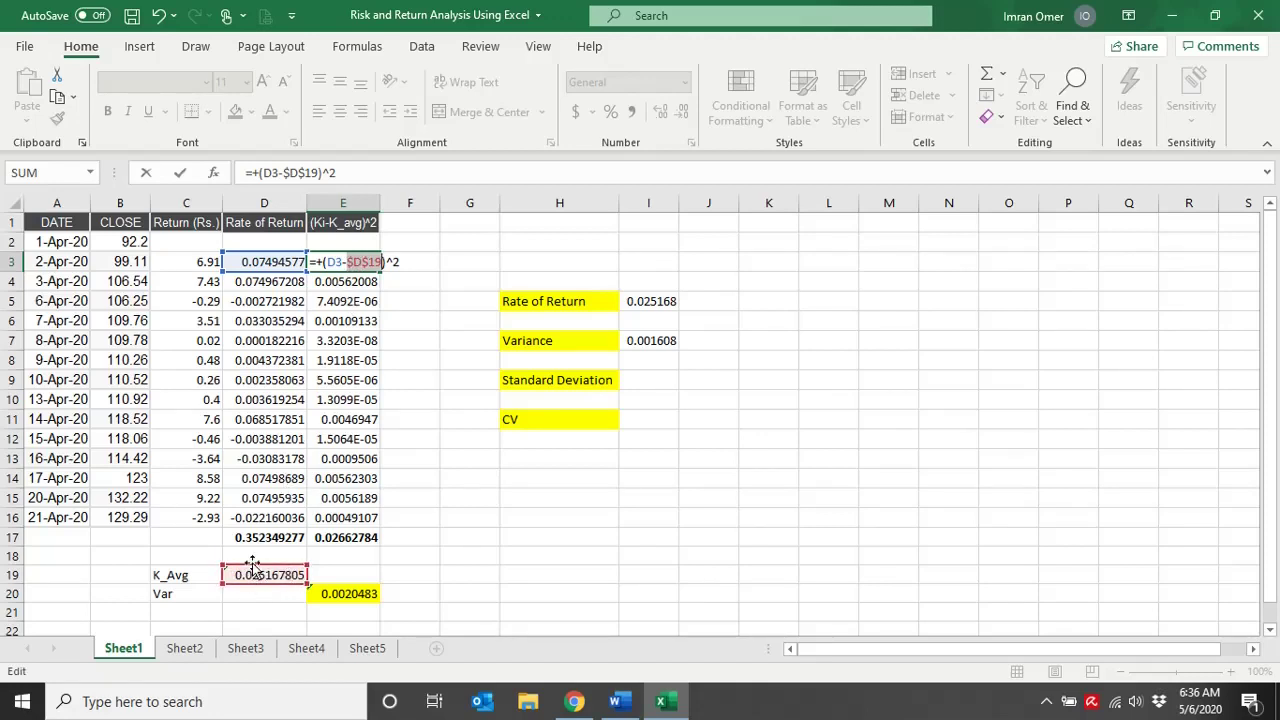
key(ctrl+Return)
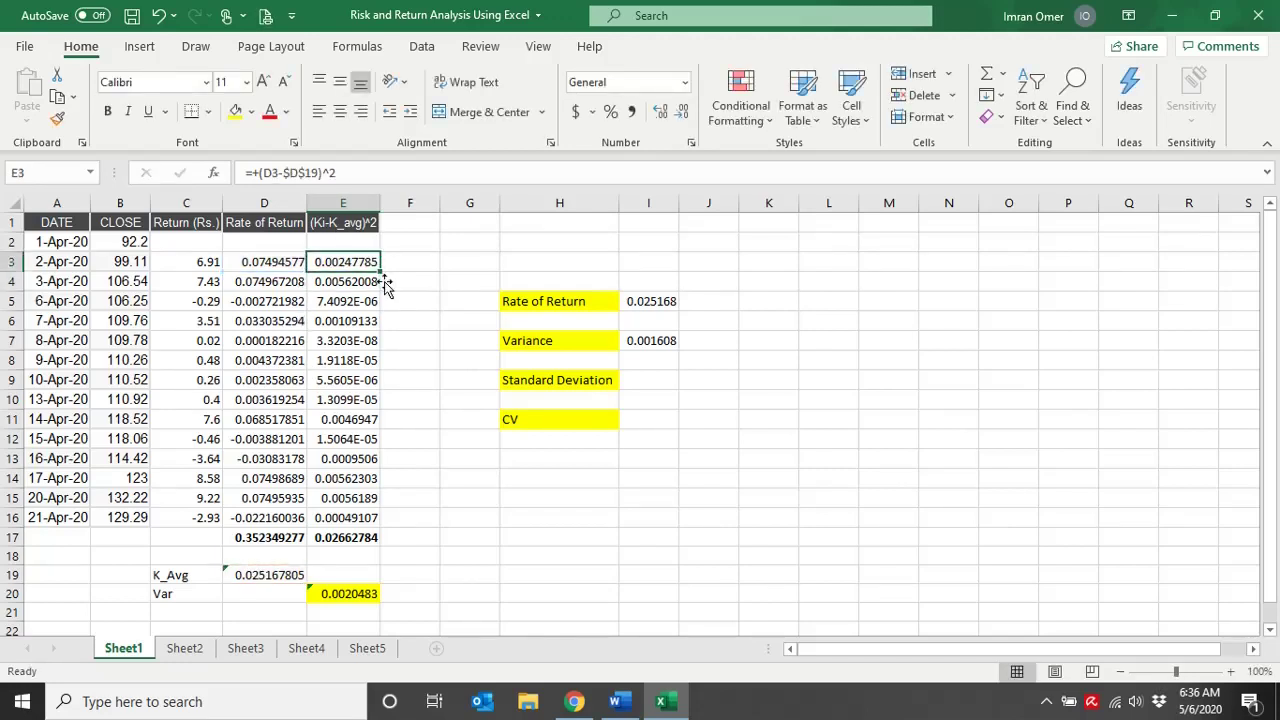
double_click(381, 272)
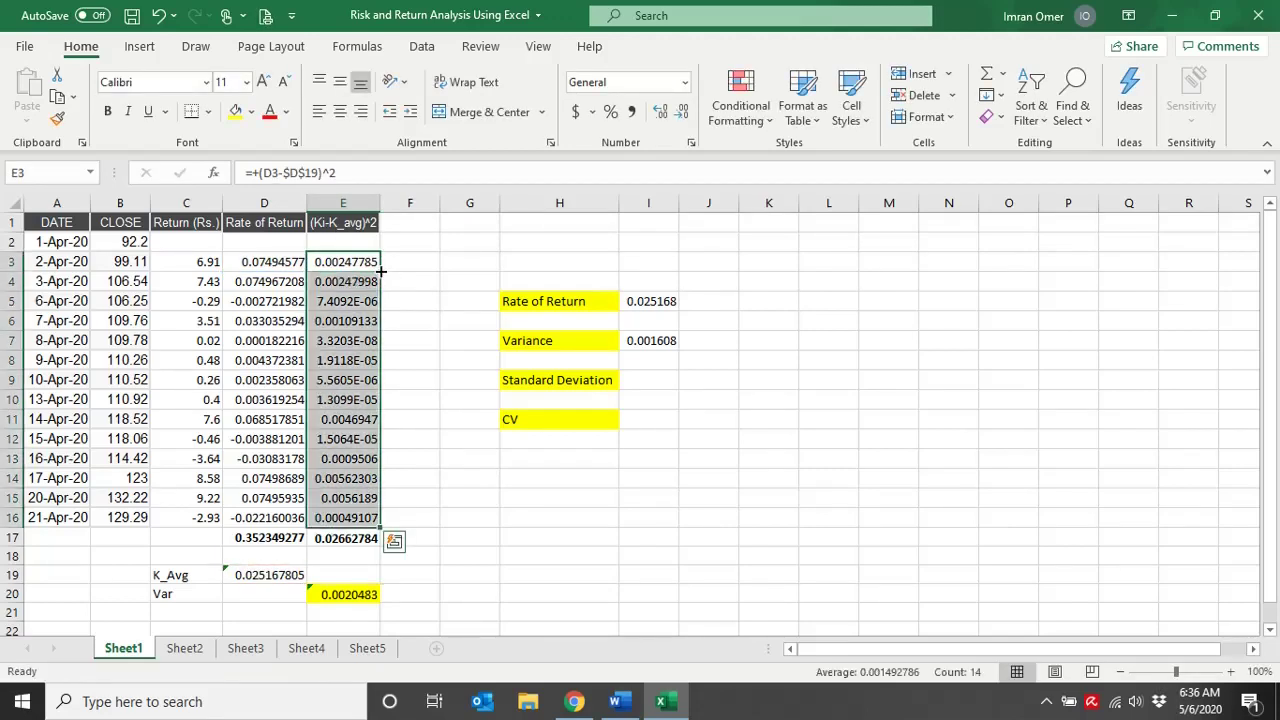
- Examine the formulas down the (Ki-K_avg)^2 column to check that each one refers to $D$19
click(272, 573)
click(340, 516)
click(338, 476)
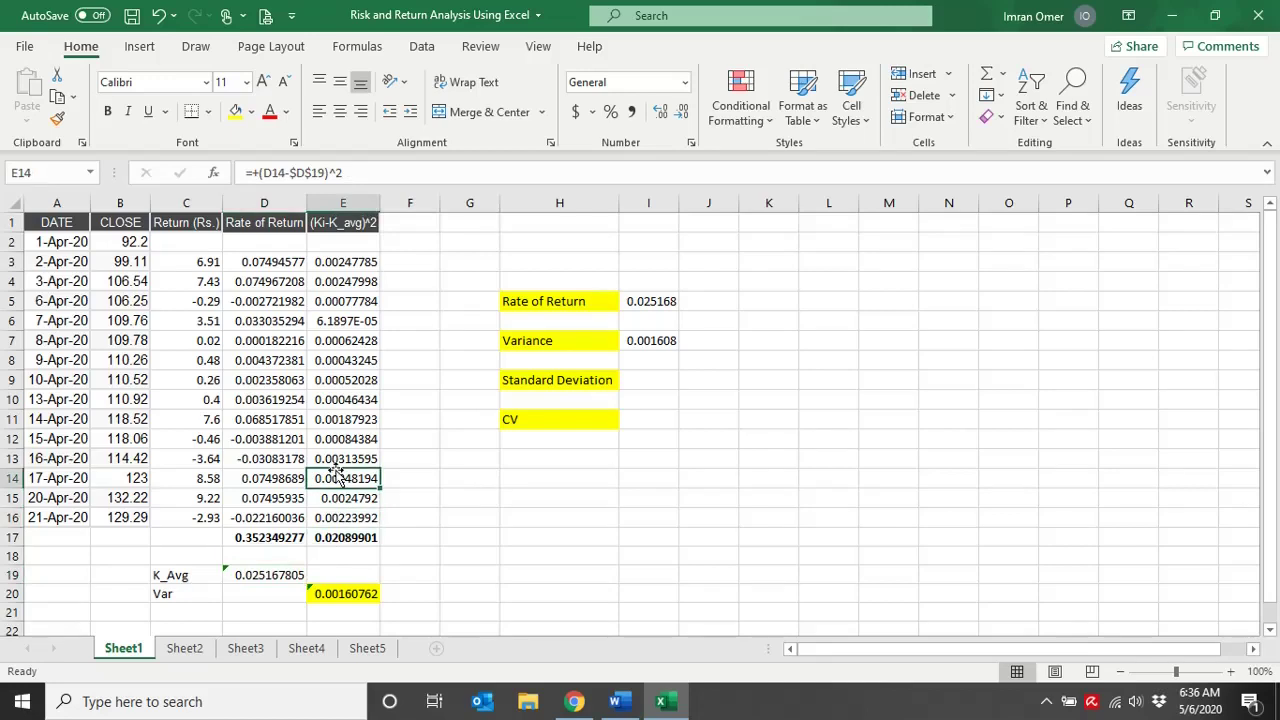
double_click(338, 476)
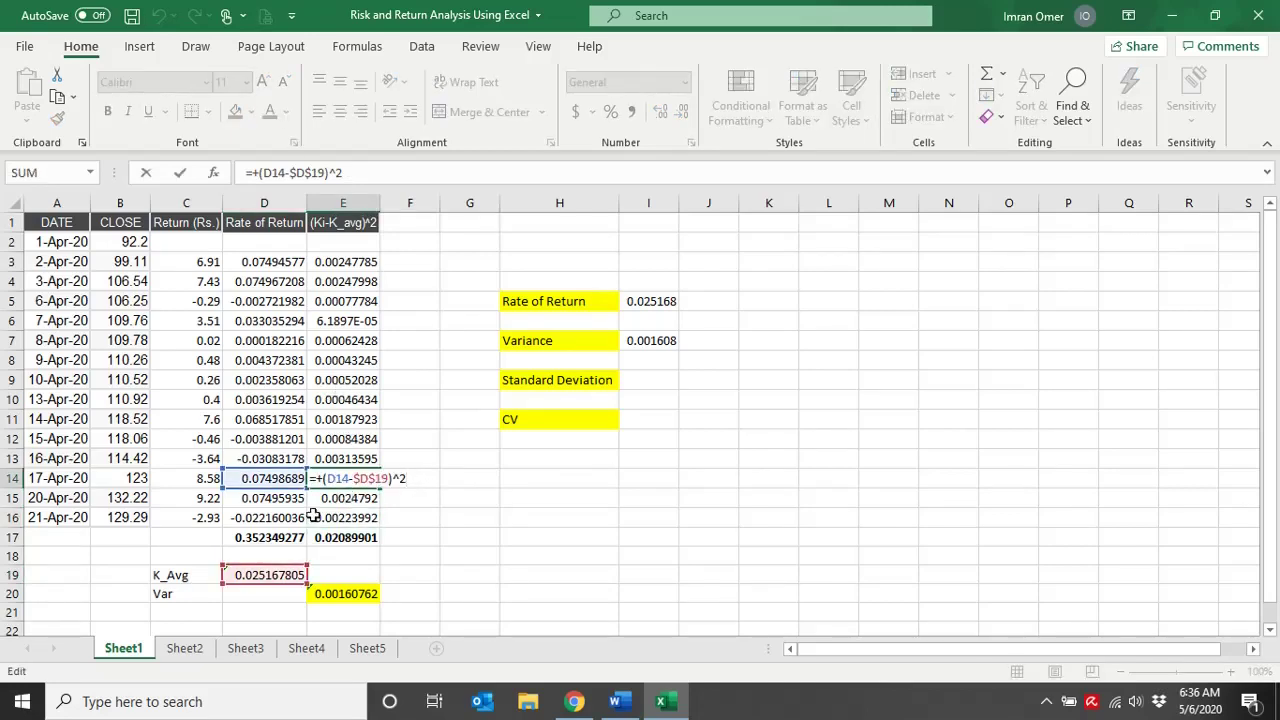
double_click(340, 382)
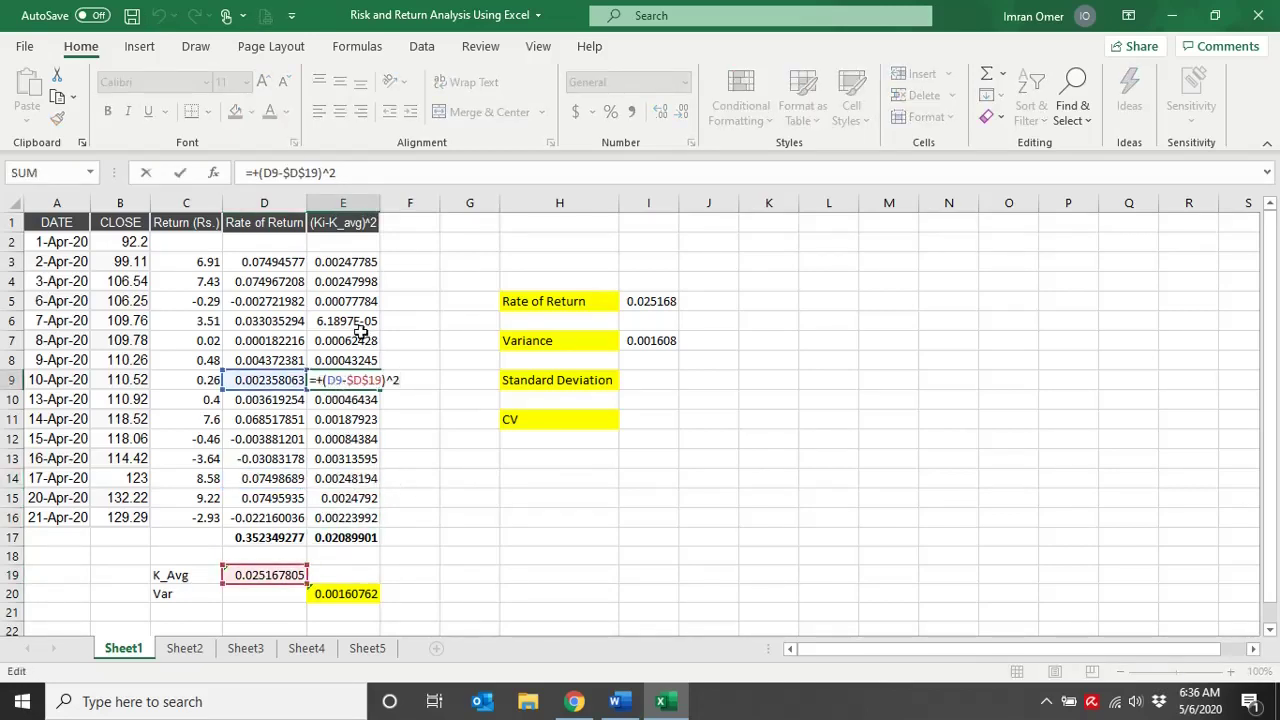
double_click(358, 338)
double_click(345, 281)
click(343, 447)
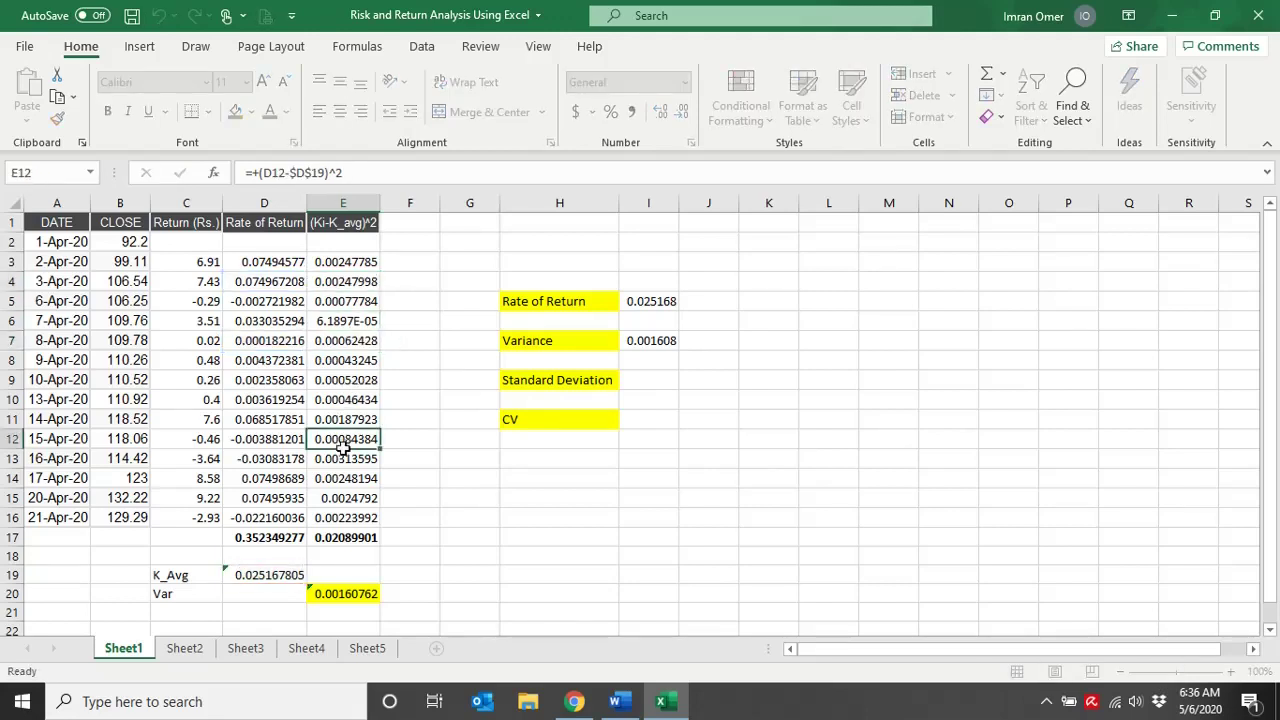
double_click(343, 447)
click(350, 498)
double_click(350, 498)
key(Escape)
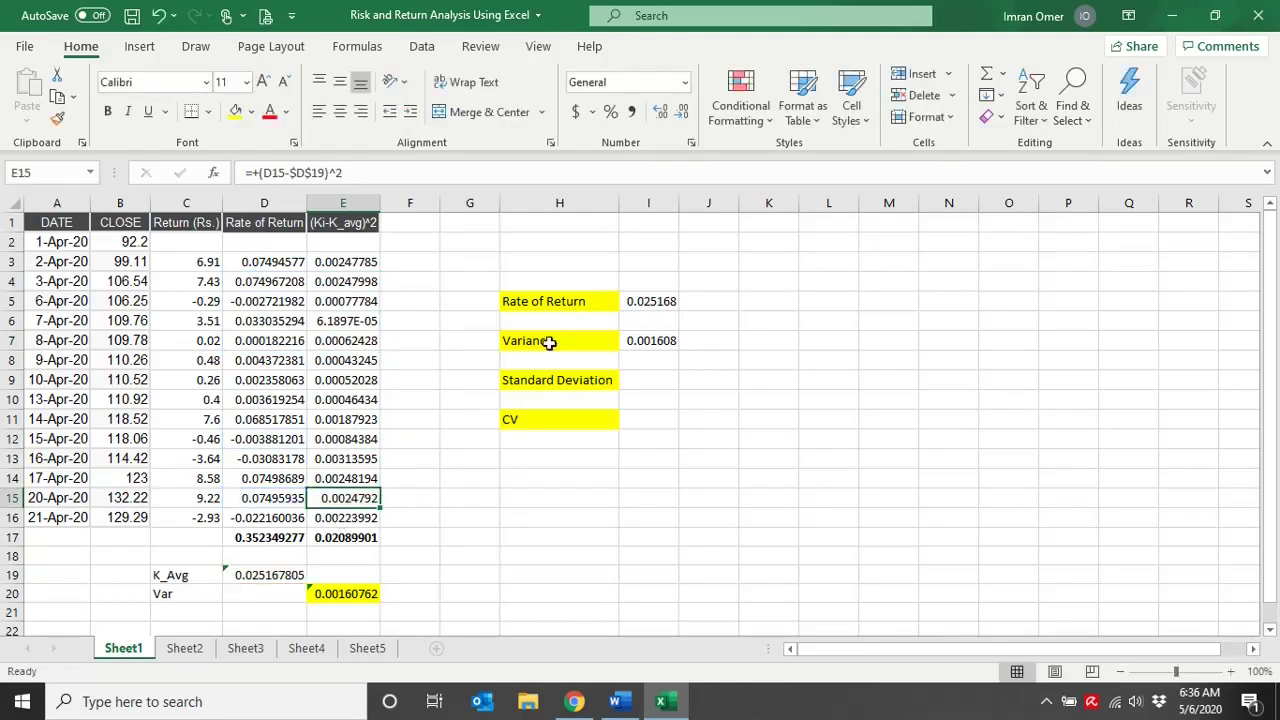
- Compare the VAR.S variance in I7 with the manual variance in E20, and remove E20's yellow fill
click(645, 341)
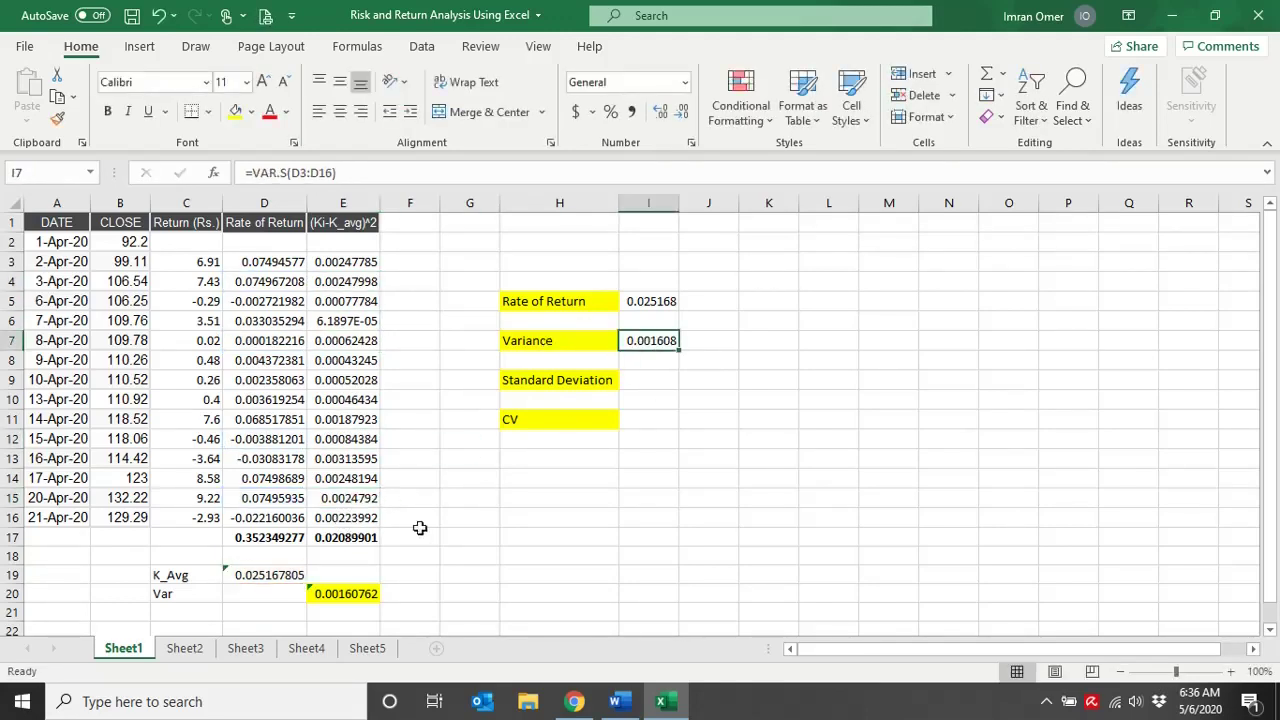
click(357, 593)
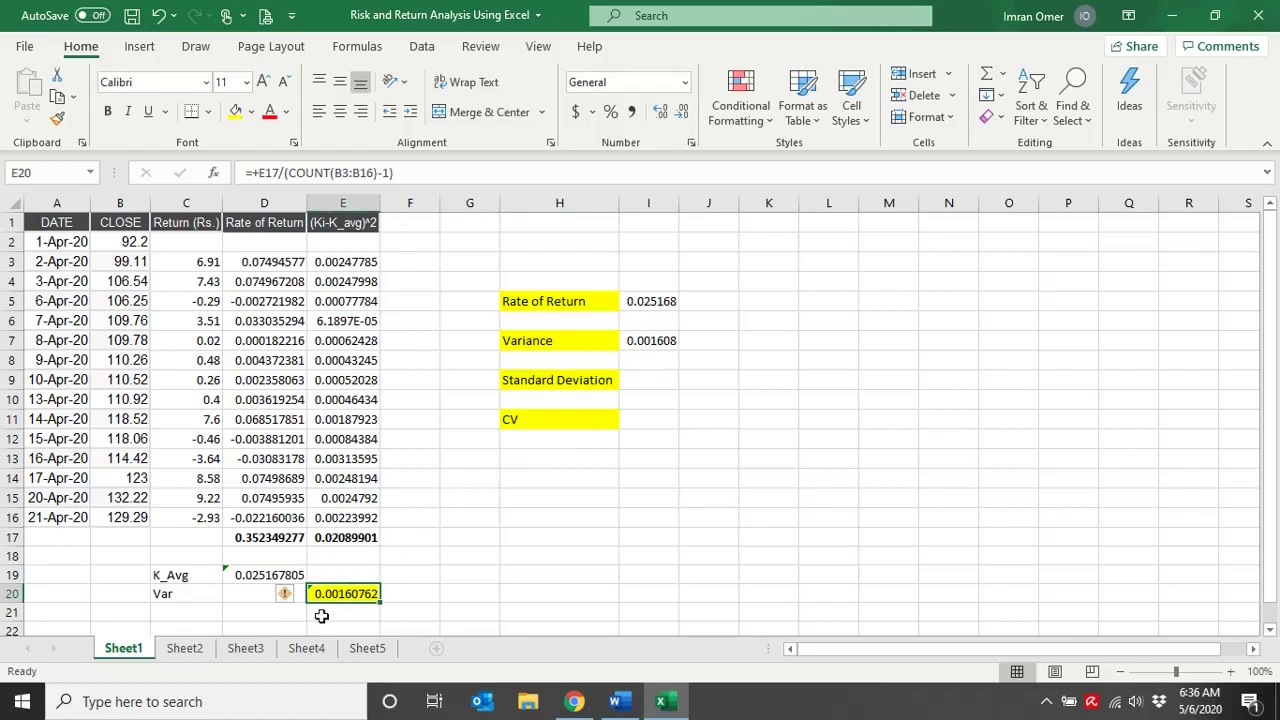
click(652, 340)
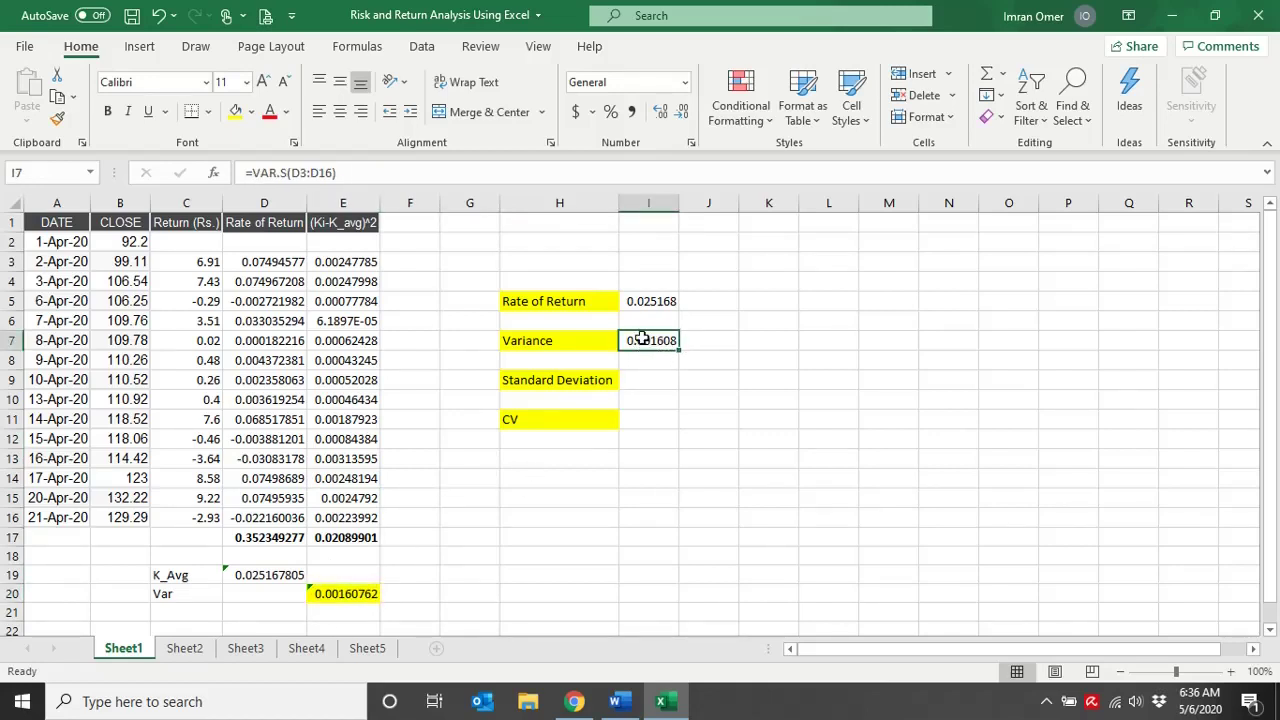
click(330, 594)
click(660, 381)
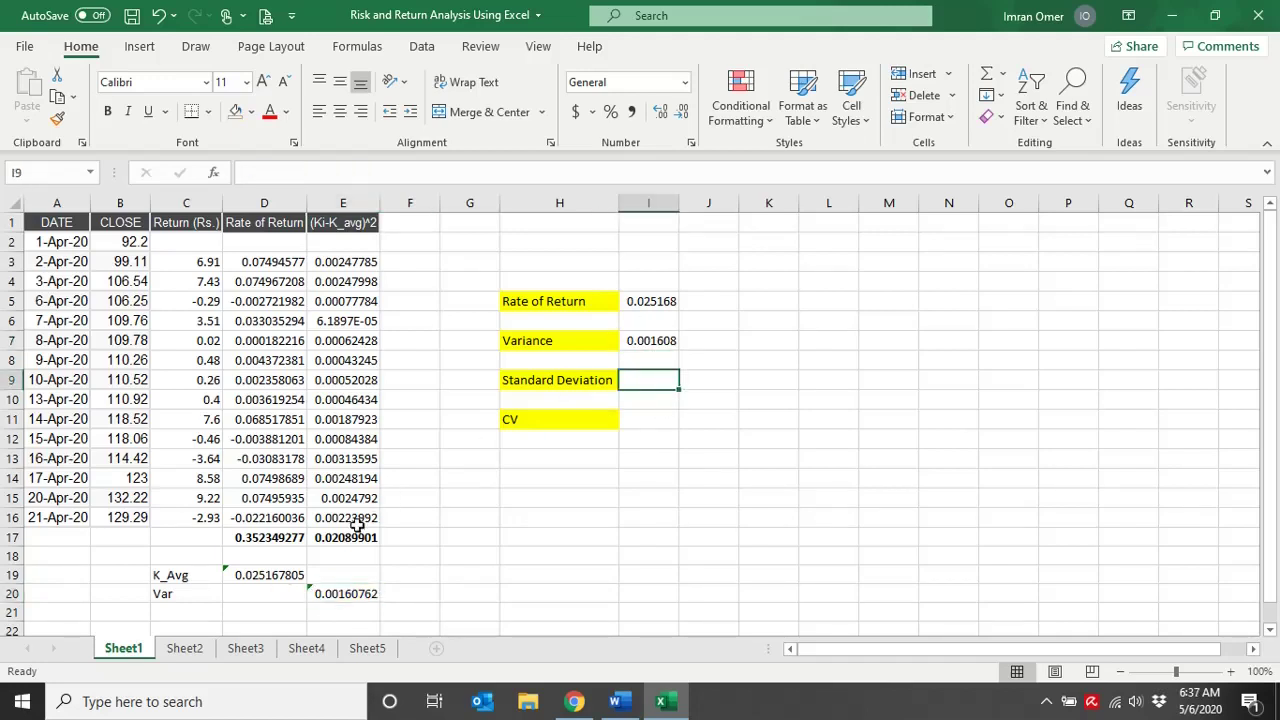
- Label C21 "SD" and check the standard deviation formula in the Word document
click(163, 612)
text(SD)
key(Right)
key(Right)
key(Right)
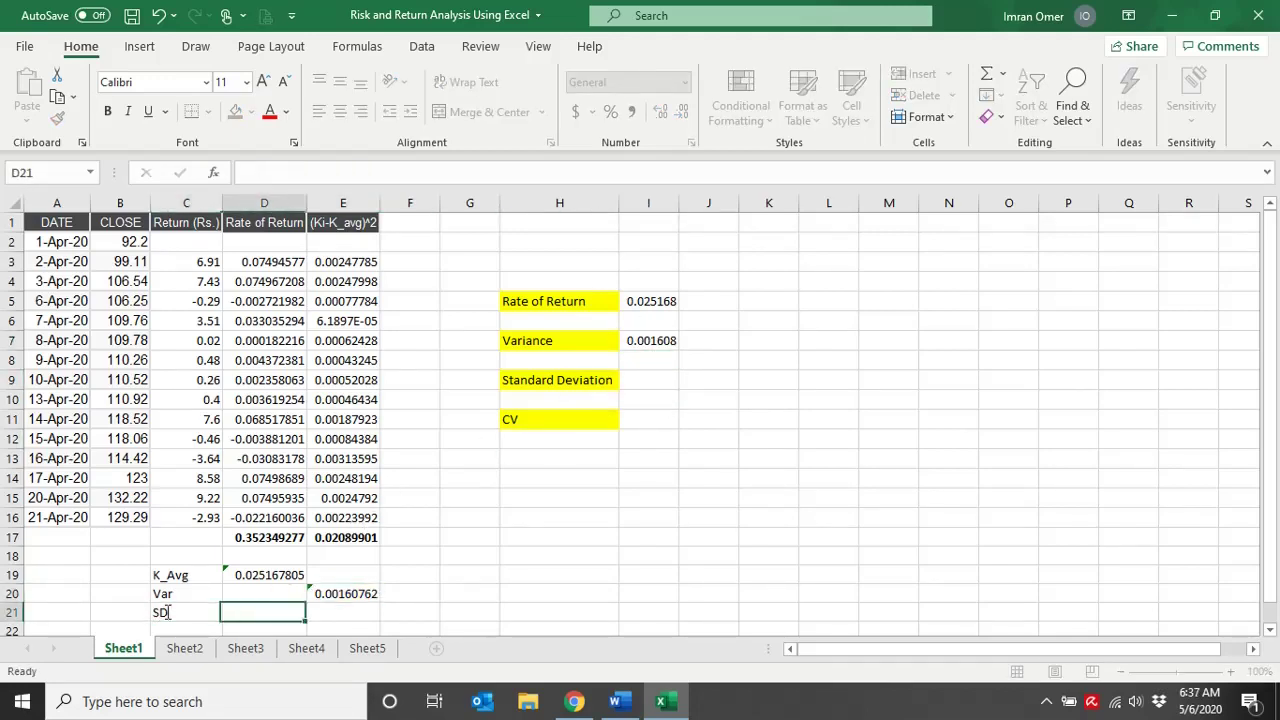
key(alt+Tab)
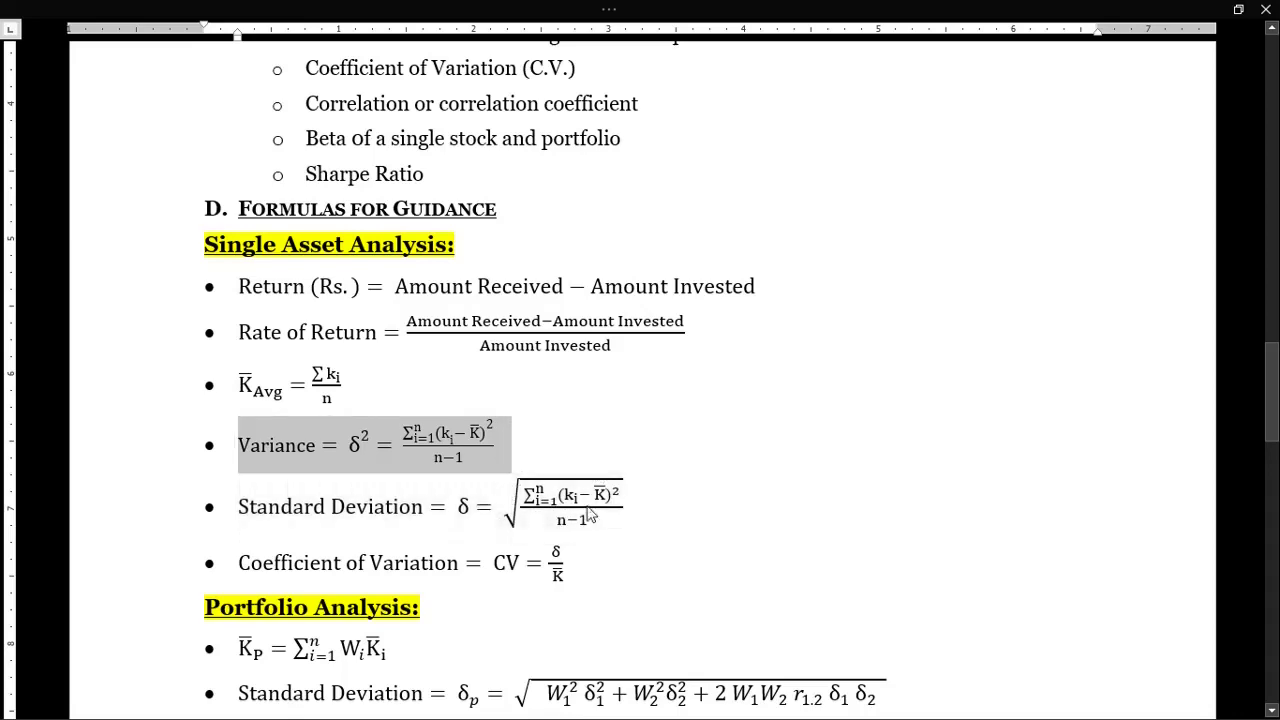
key(alt+Tab)
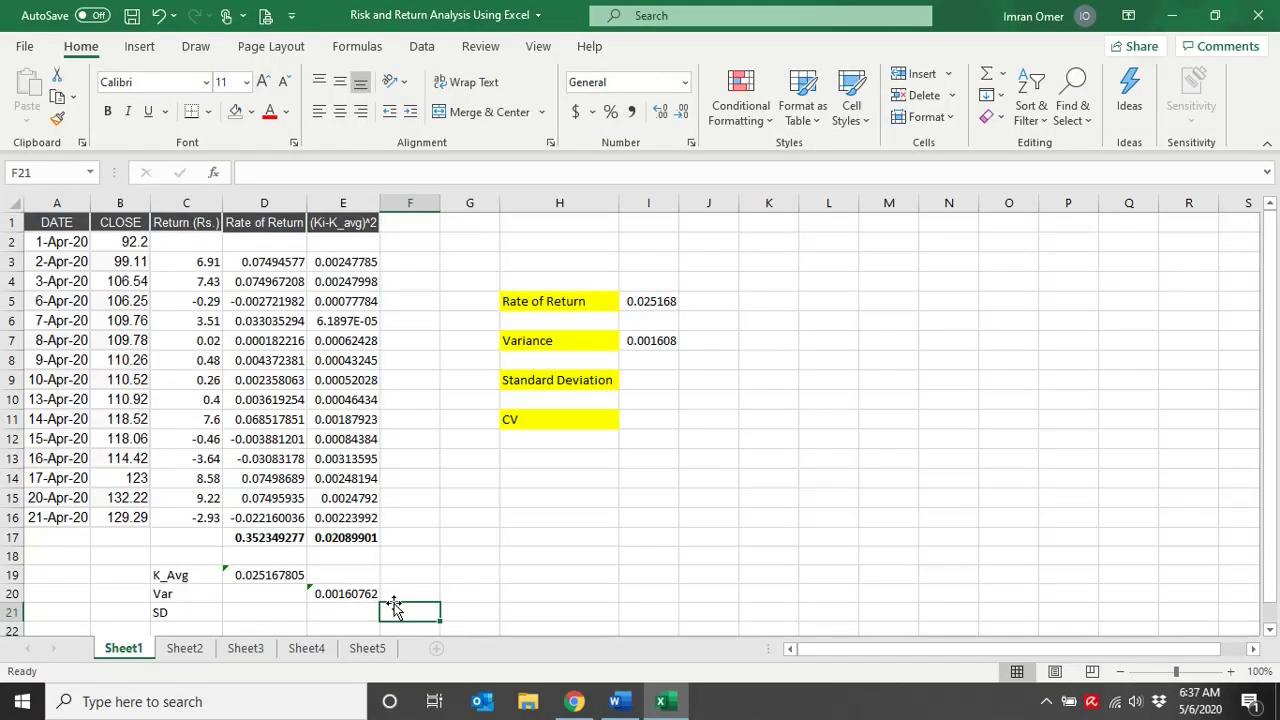
- Calculate the standard deviation in F21 as the square root of the variance with =SQRT(E20)
text(=)
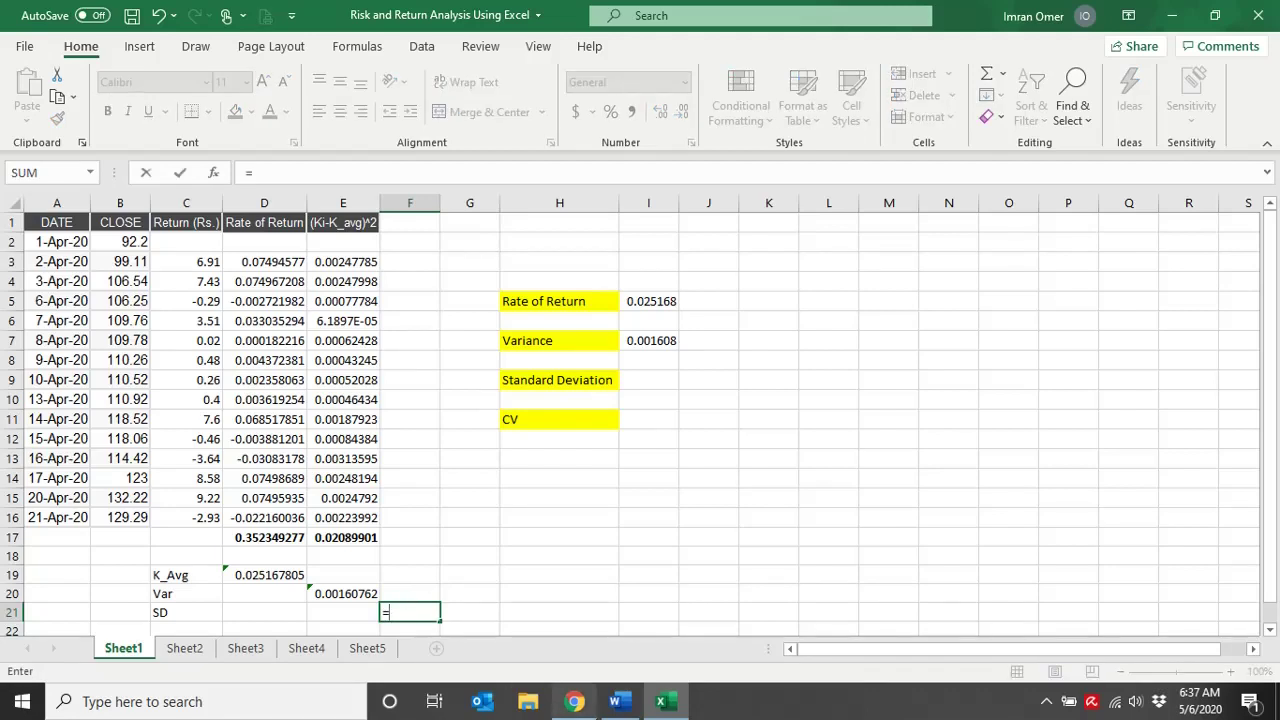
text(sqrt)
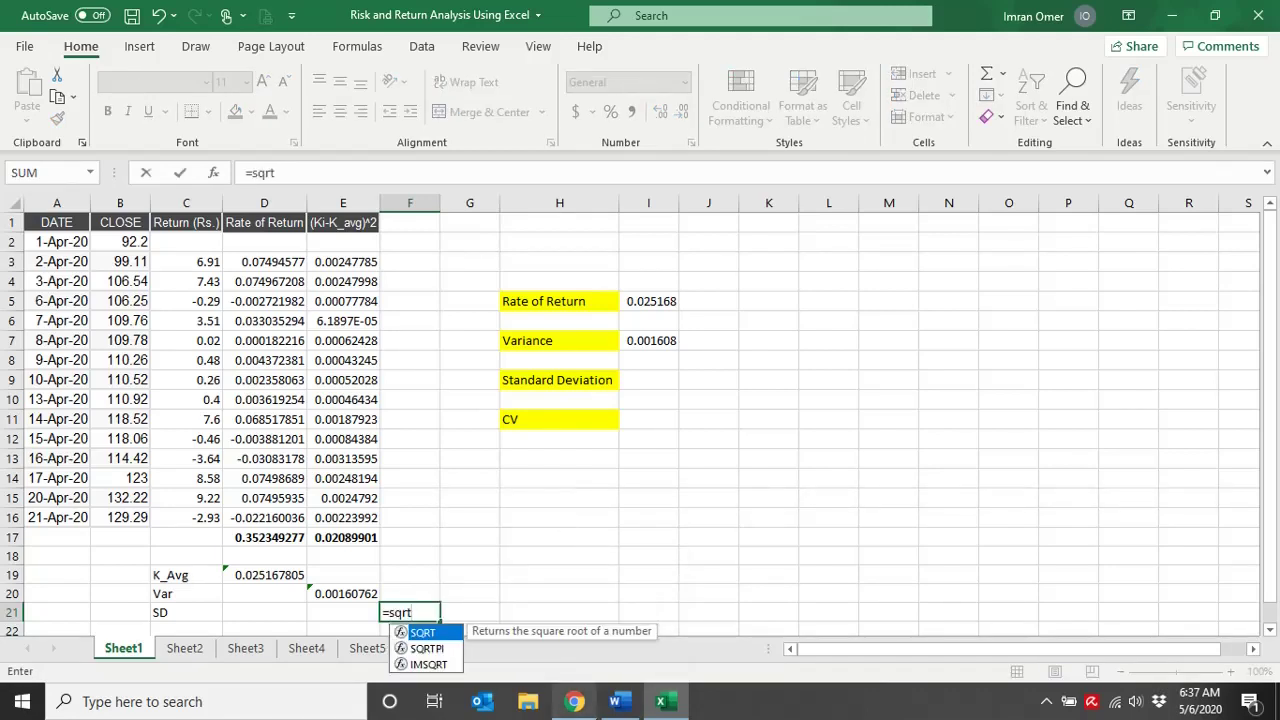
text(()
click(337, 593)
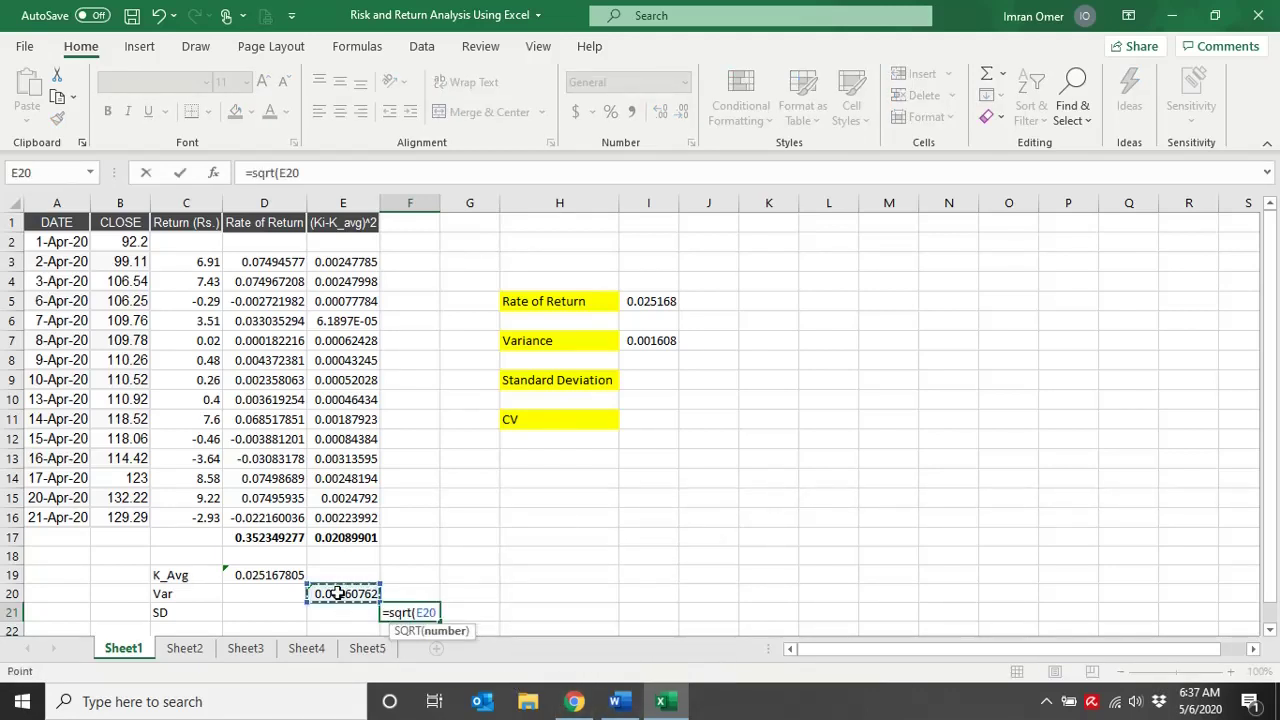
text())
key(Return)
key(Up)
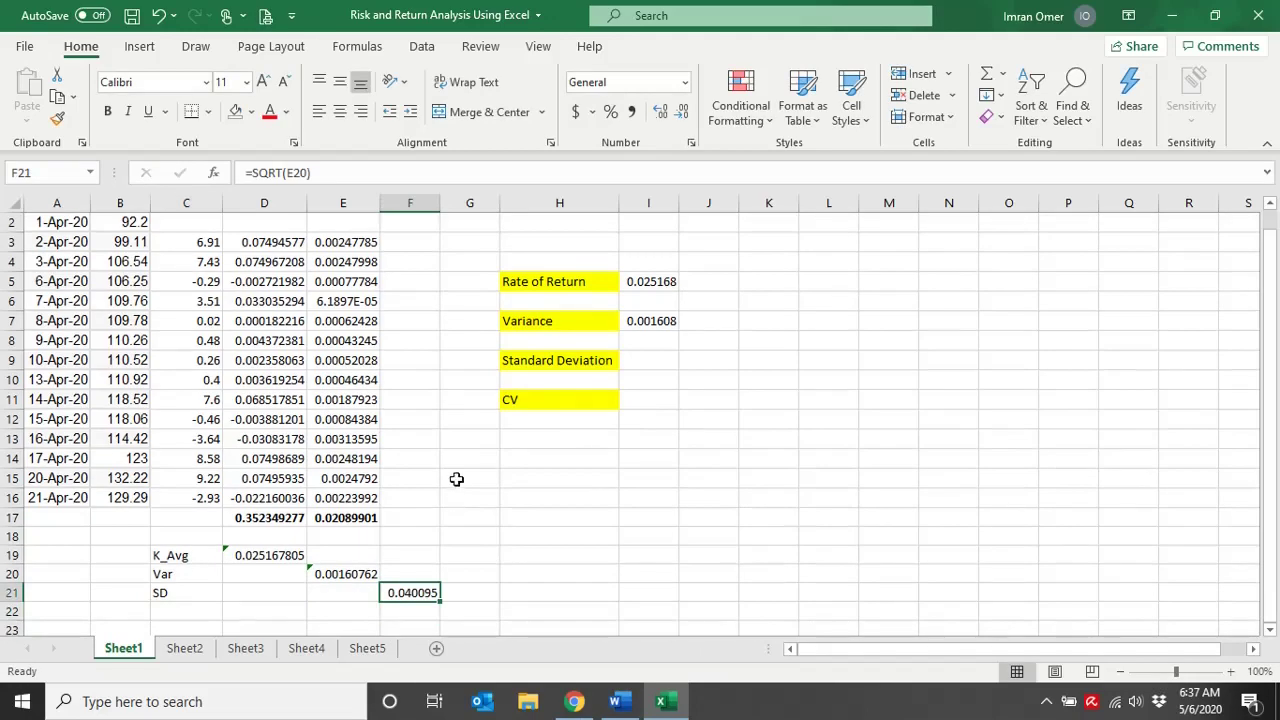
- Calculate the sample standard deviation of the rates of return in I9 with =STDEV.S(D3:D16)
click(637, 363)
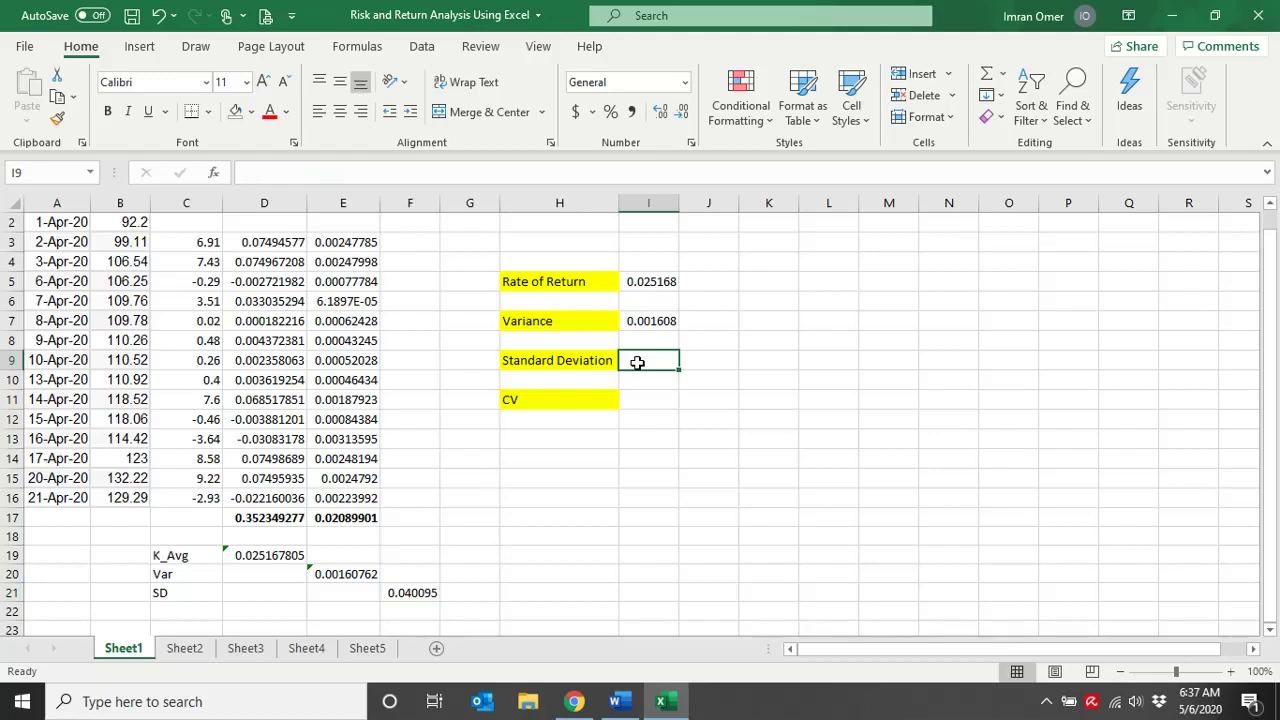
text(=)
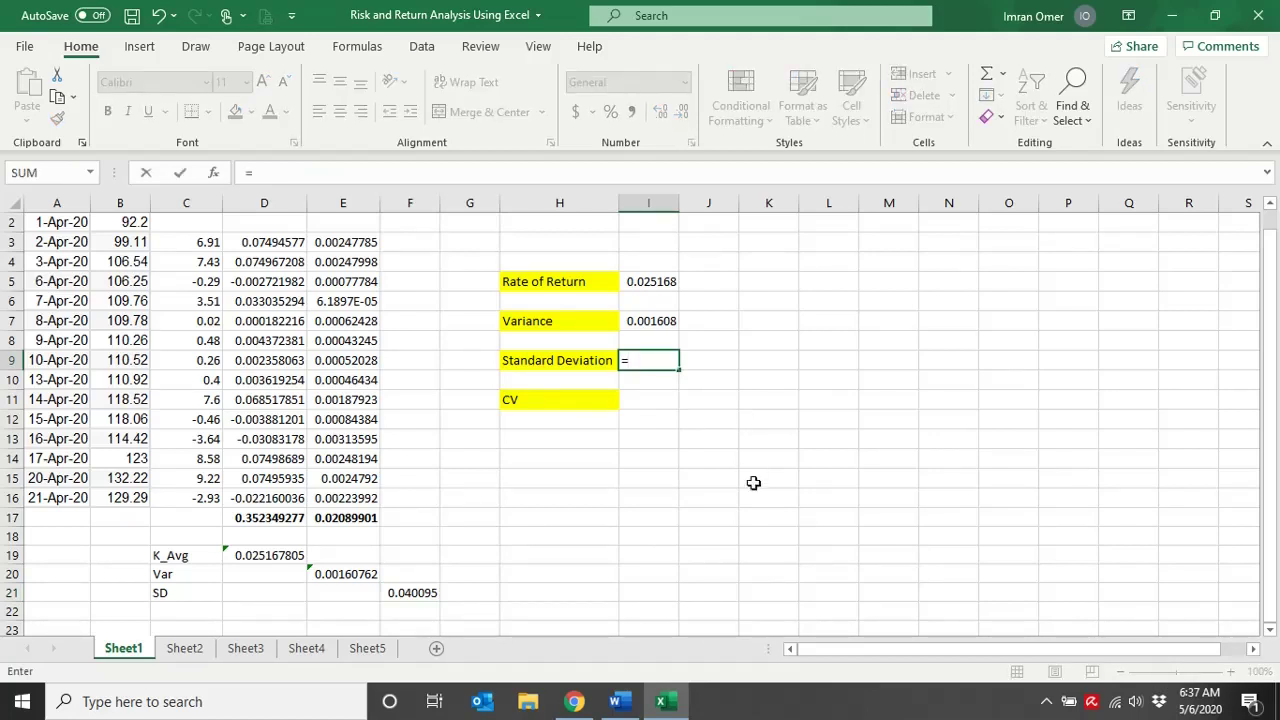
text(std)
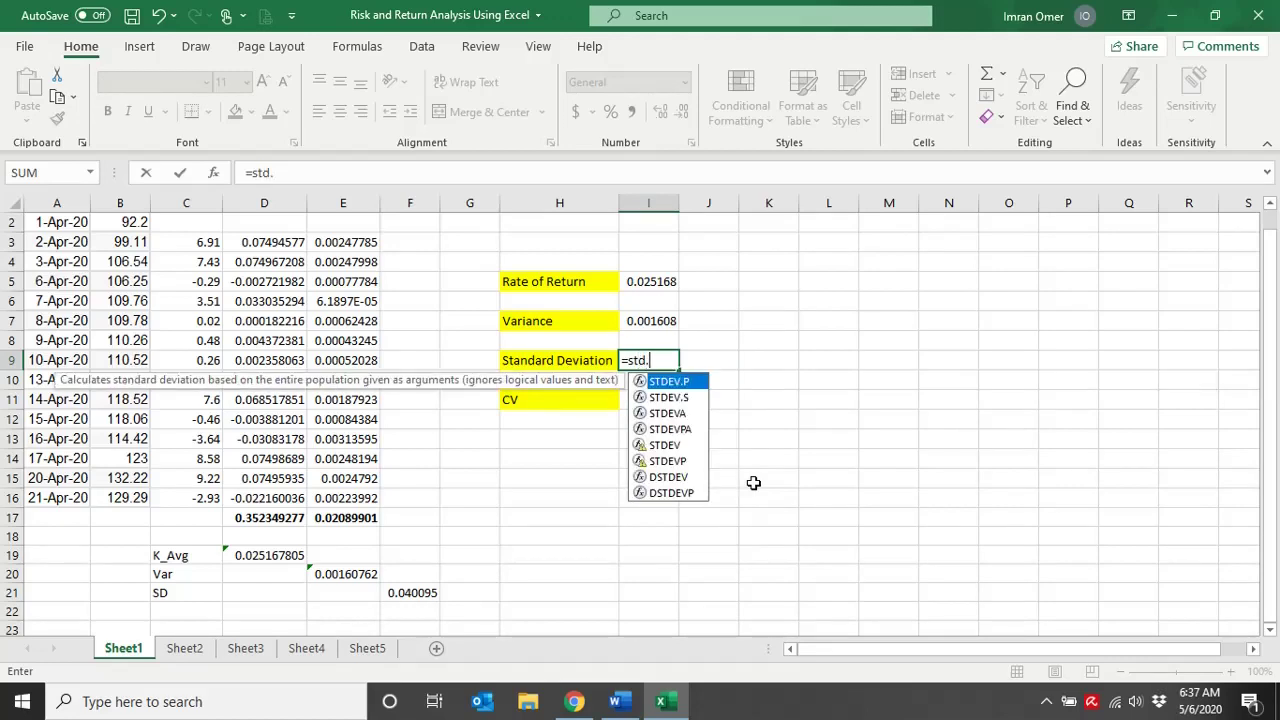
text(e)
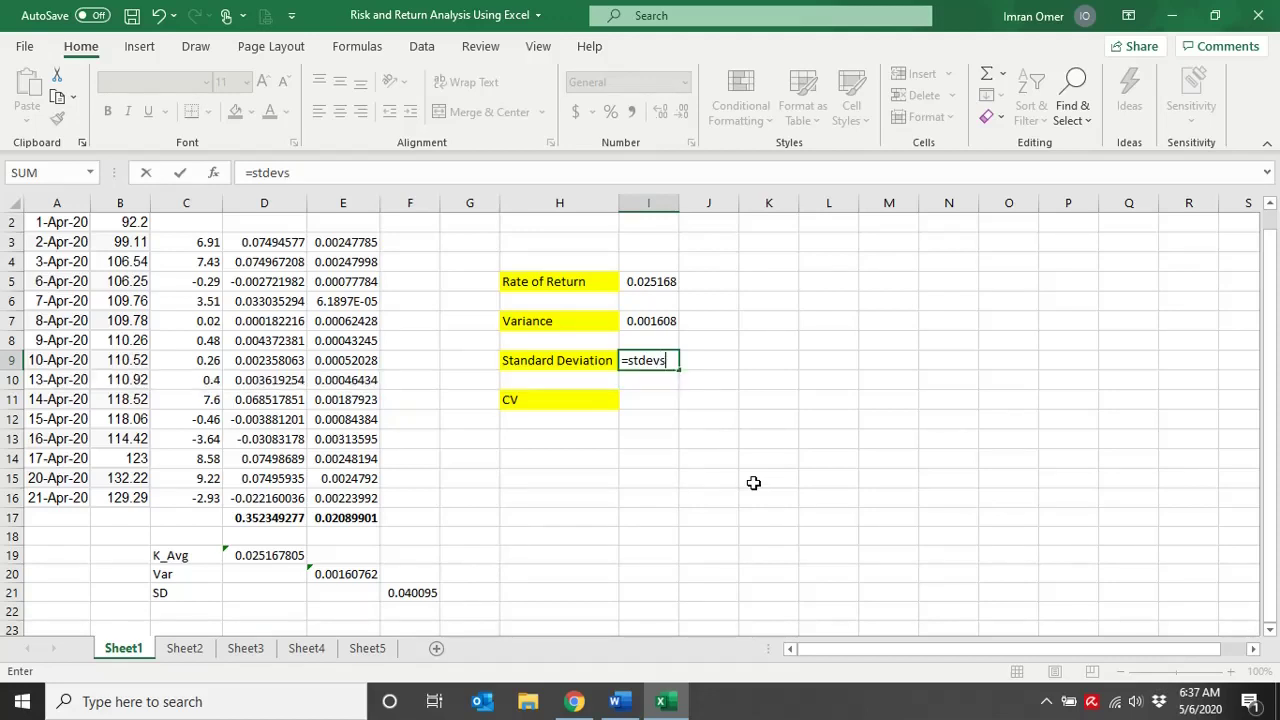
text(v.s)
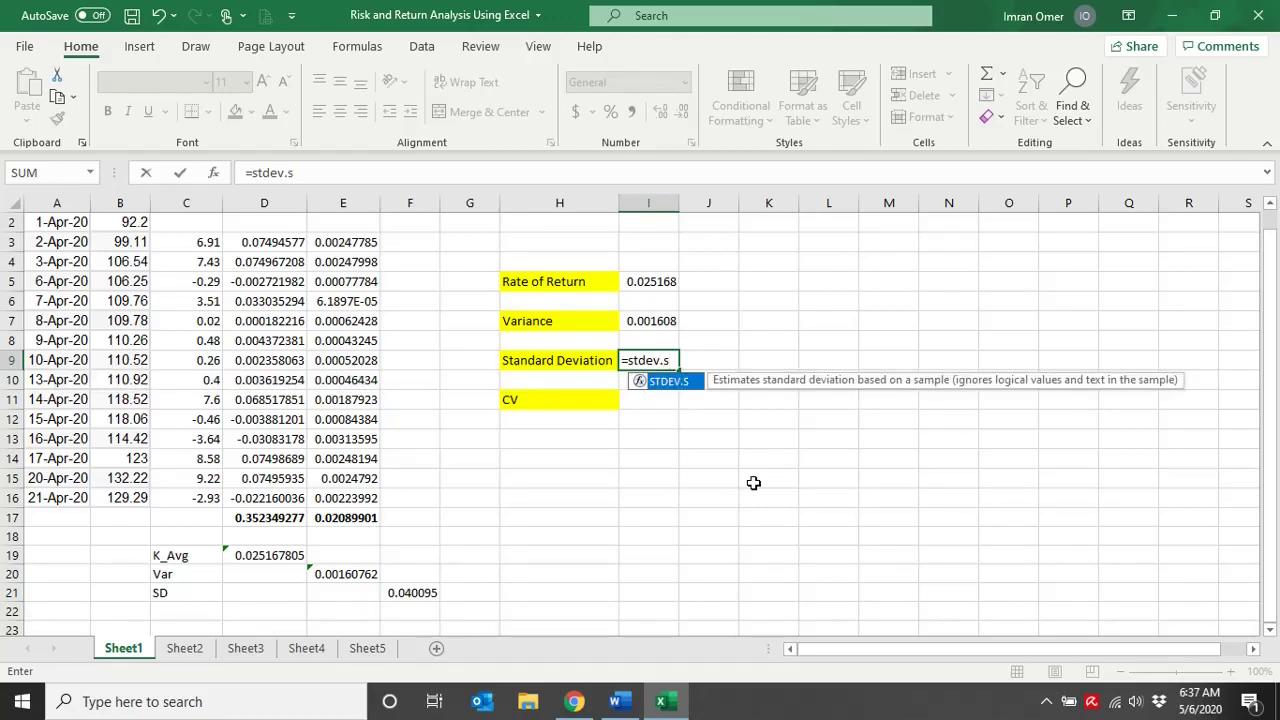
text(()
scroll(450, 294, up, 1)
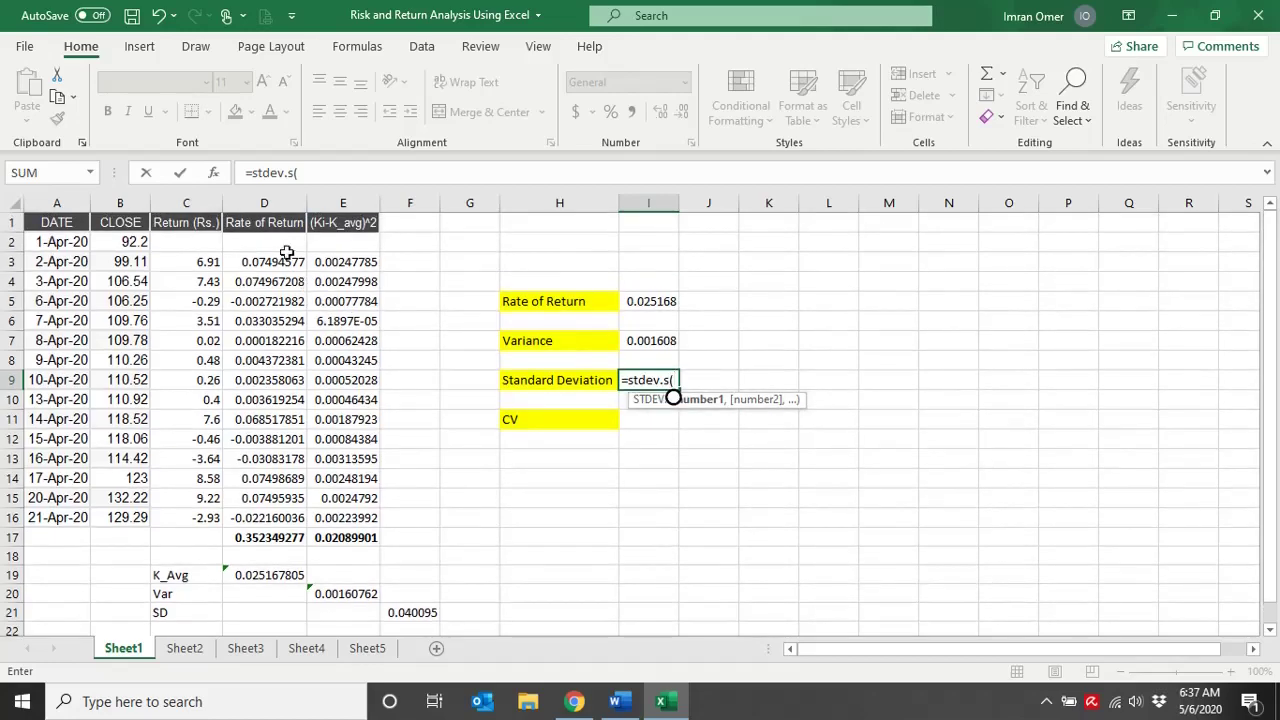
drag(283, 262, 283, 513)
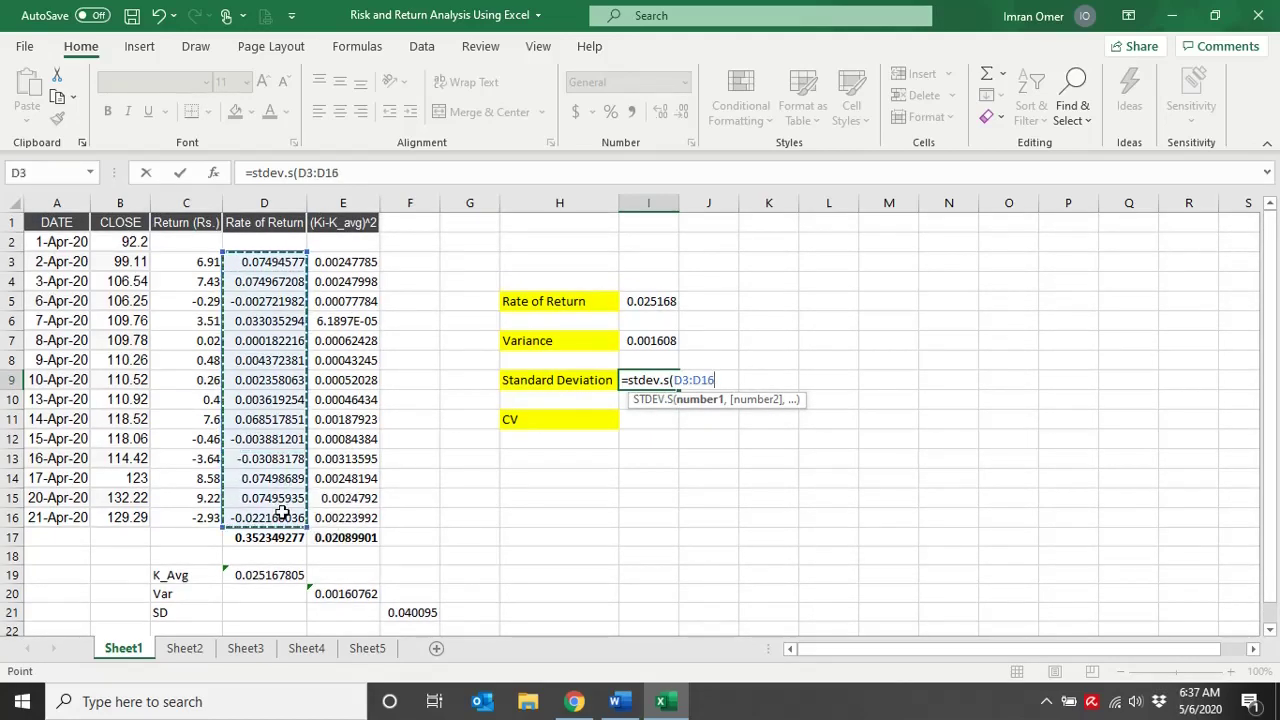
key(Return)
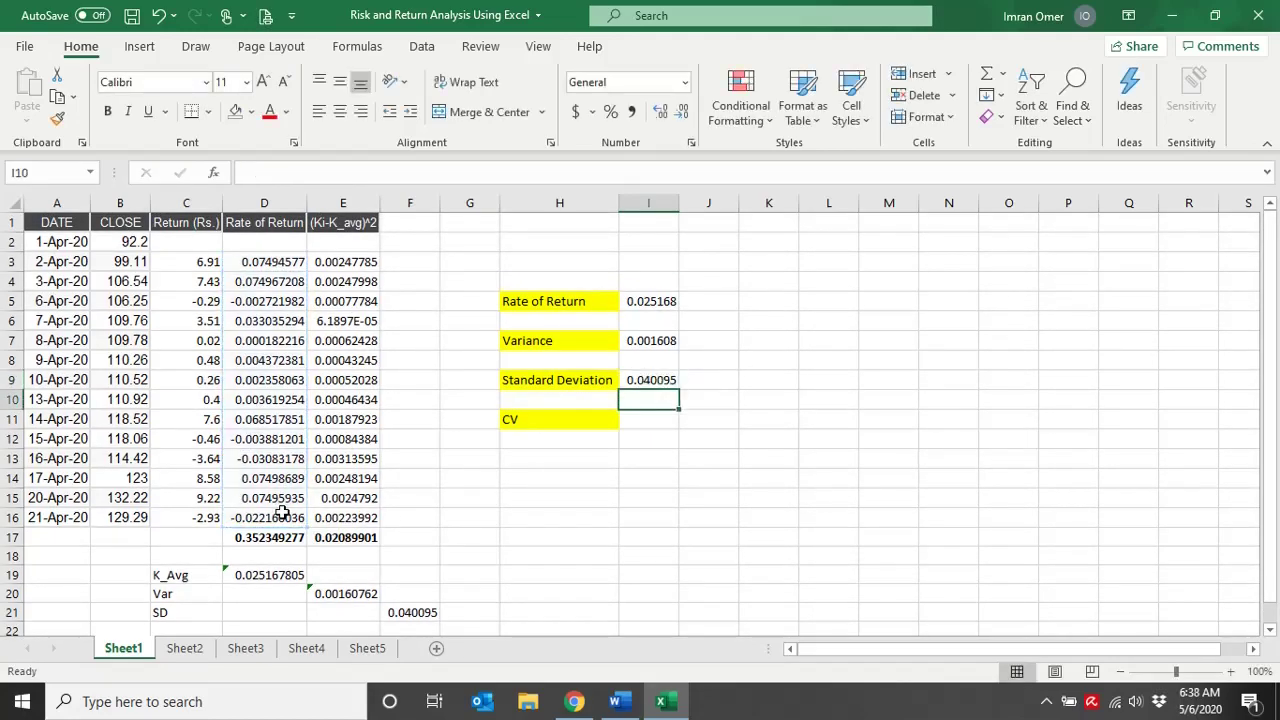
click(646, 384)
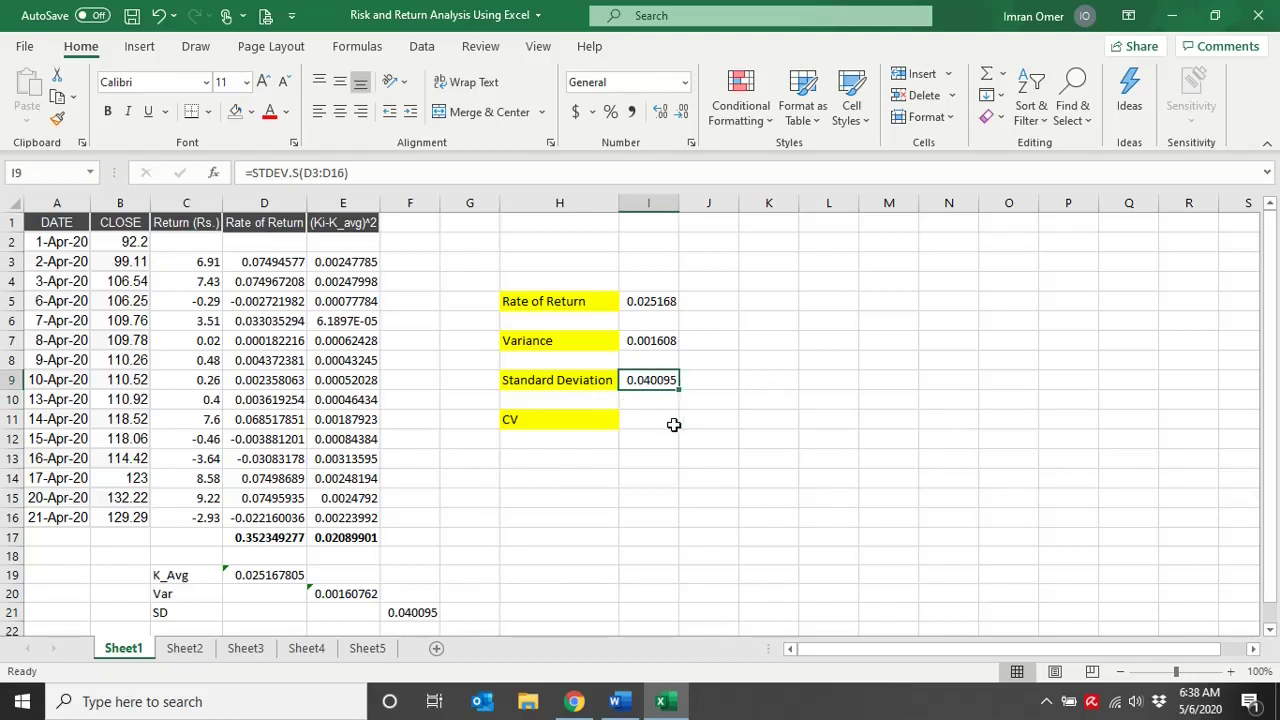
- Label C22 "CV" and check the Coefficient of Variation formula in the Word document
scroll(192, 535, down, 2)
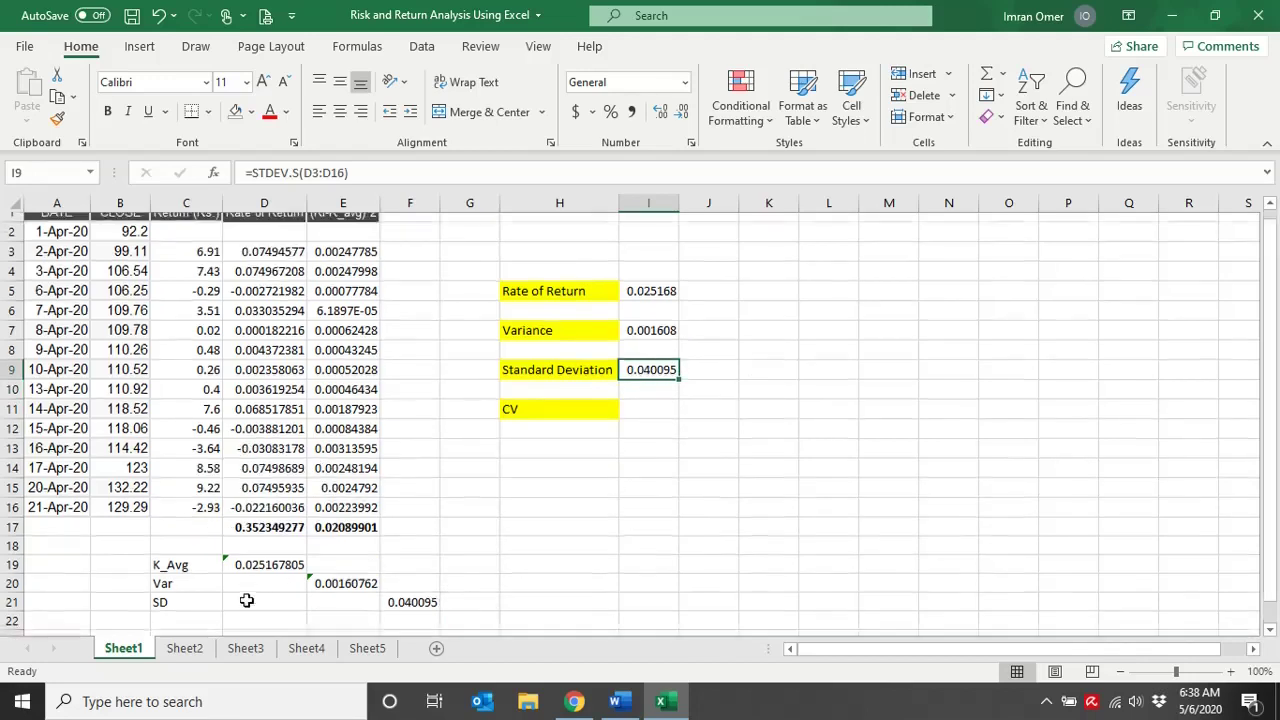
click(183, 512)
text(CV)
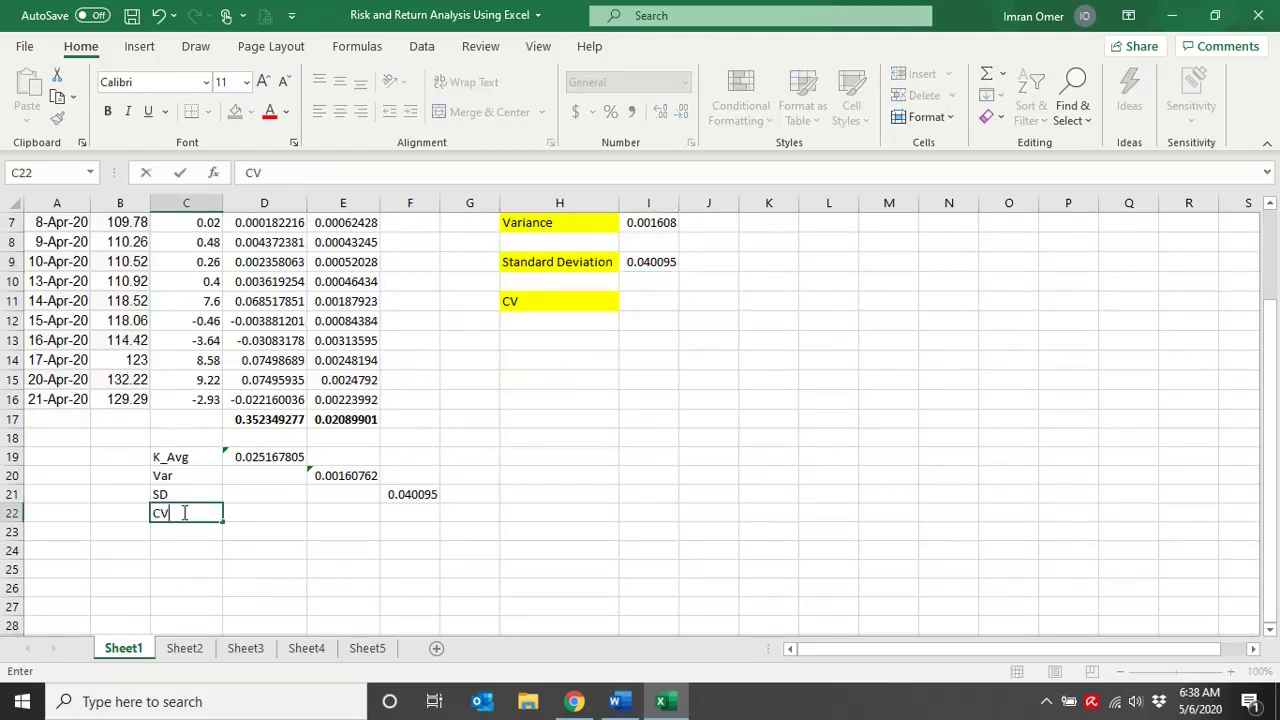
key(Tab)
scroll(474, 440, up, 2)
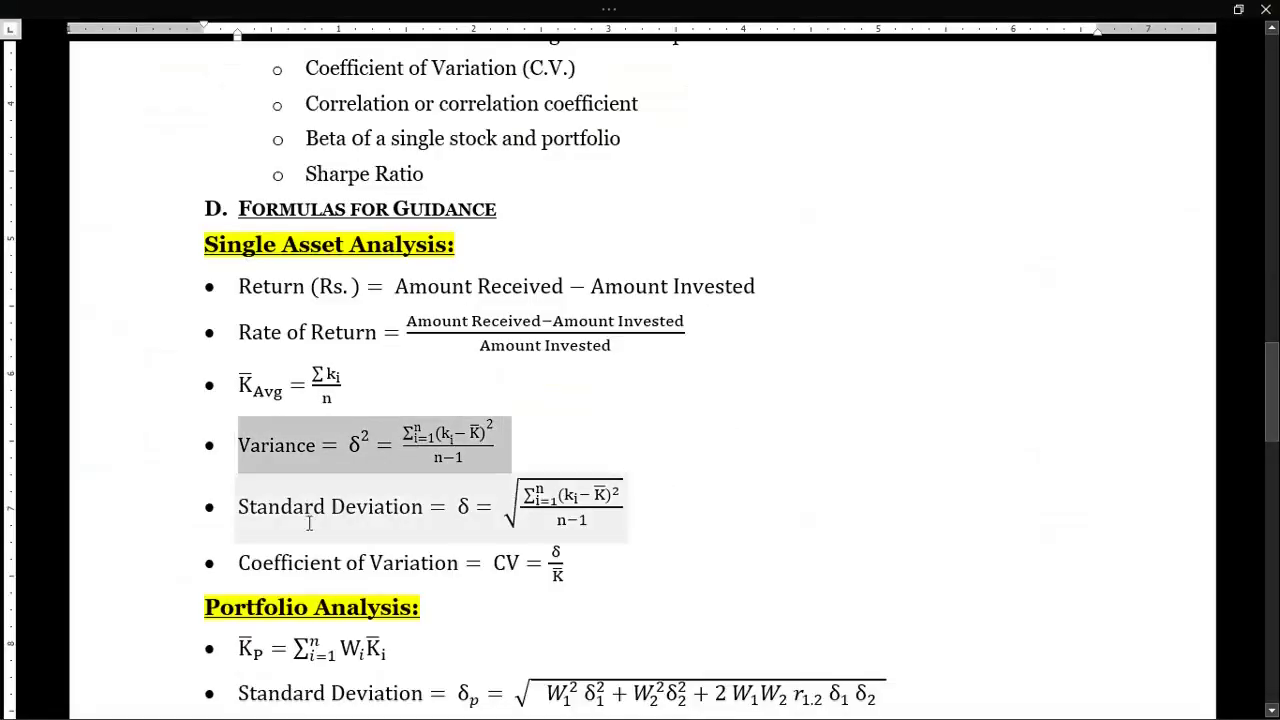
click(140, 565)
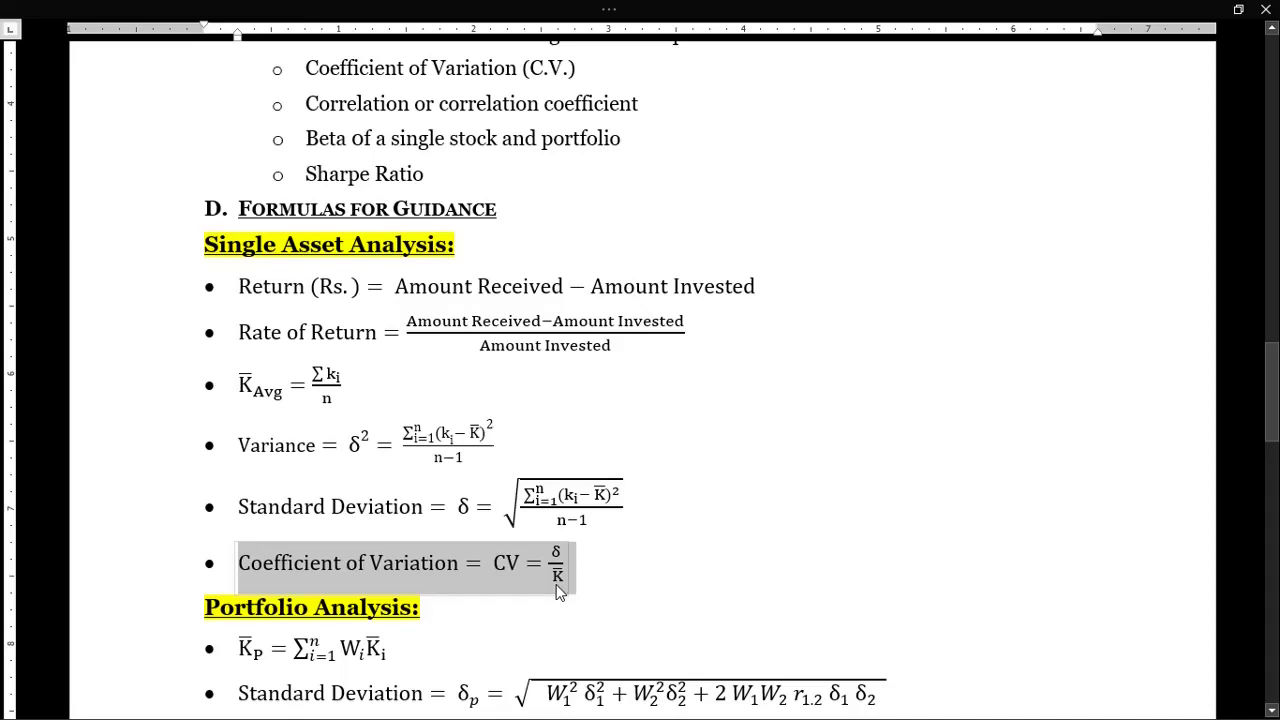
key(alt+Tab)
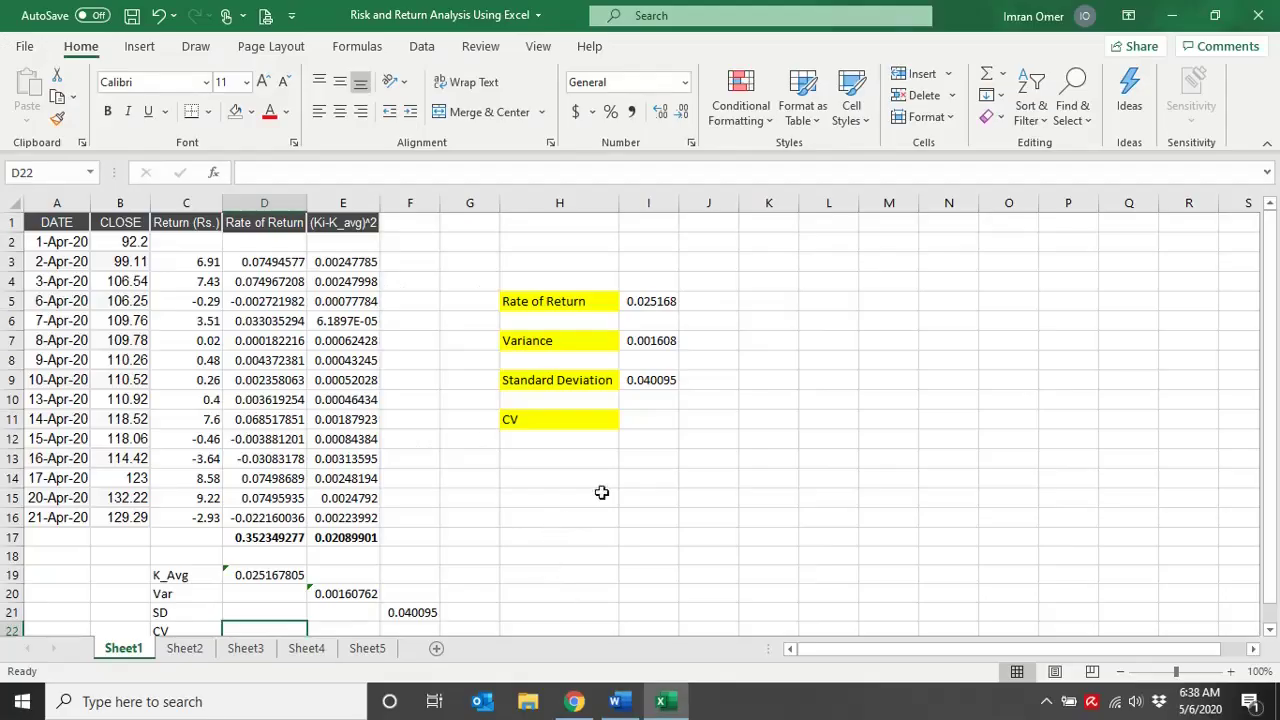
- Calculate the coefficient of variation in G22 by dividing the standard deviation in F21 by the average return in D19
scroll(343, 516, down, 1)
click(270, 513)
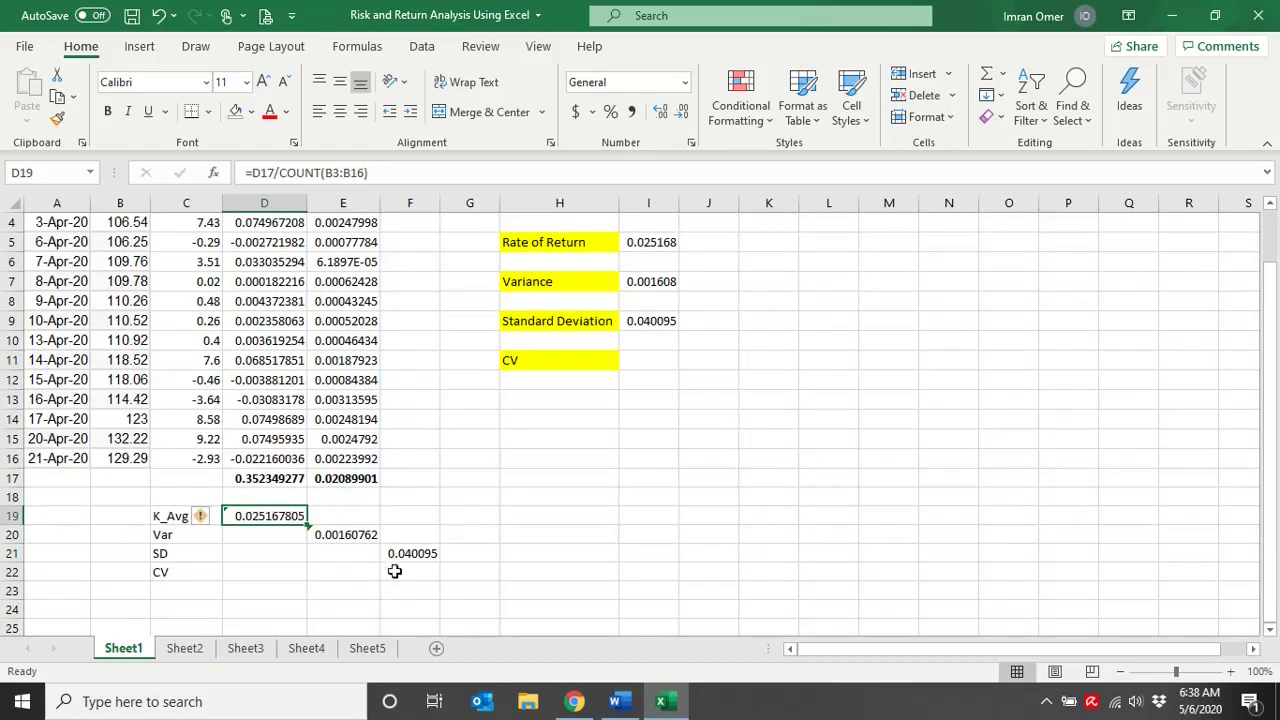
click(420, 550)
scroll(466, 434, up, 1)
click(553, 300)
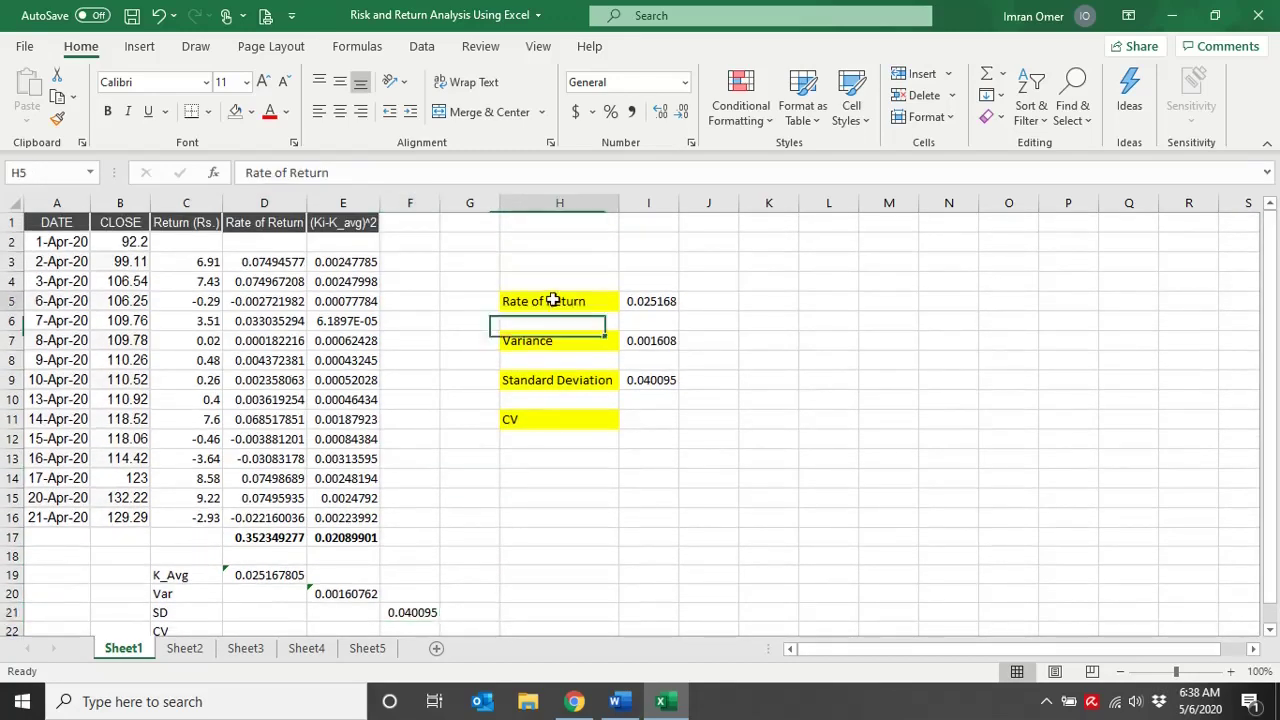
click(564, 376)
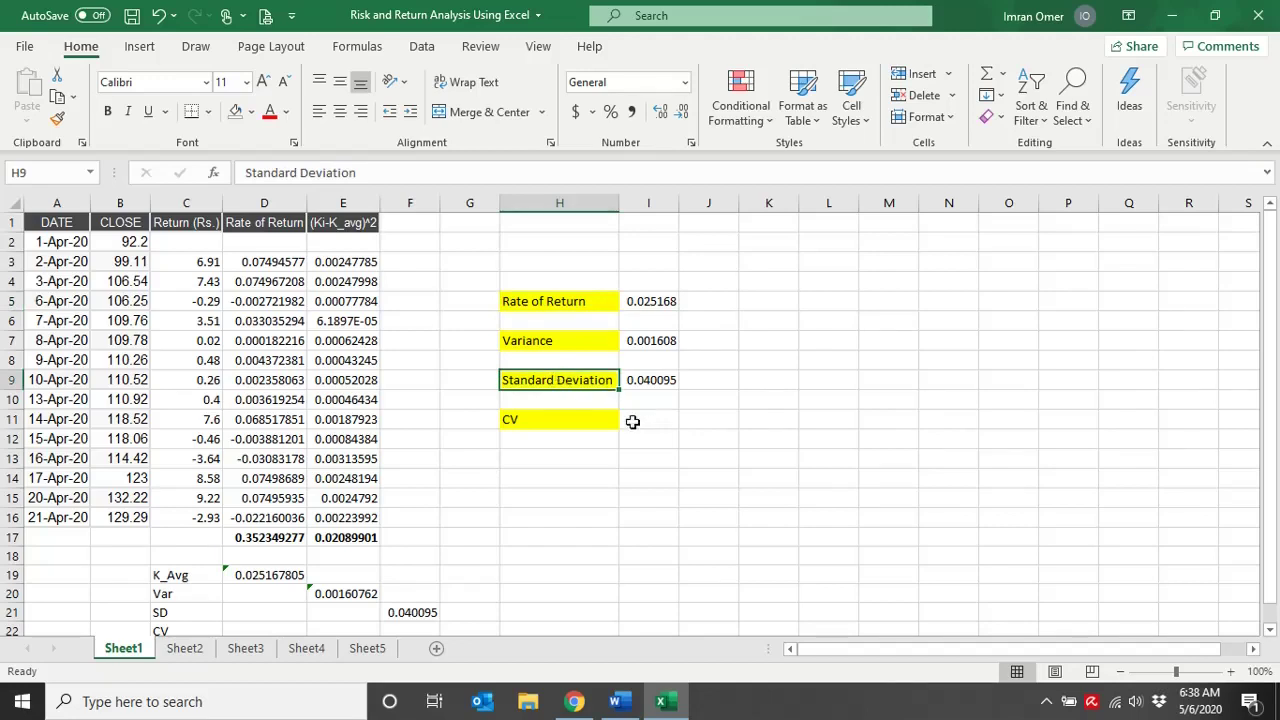
scroll(434, 474, down, 2)
click(470, 512)
text(+)
key(Up)
key(Left)
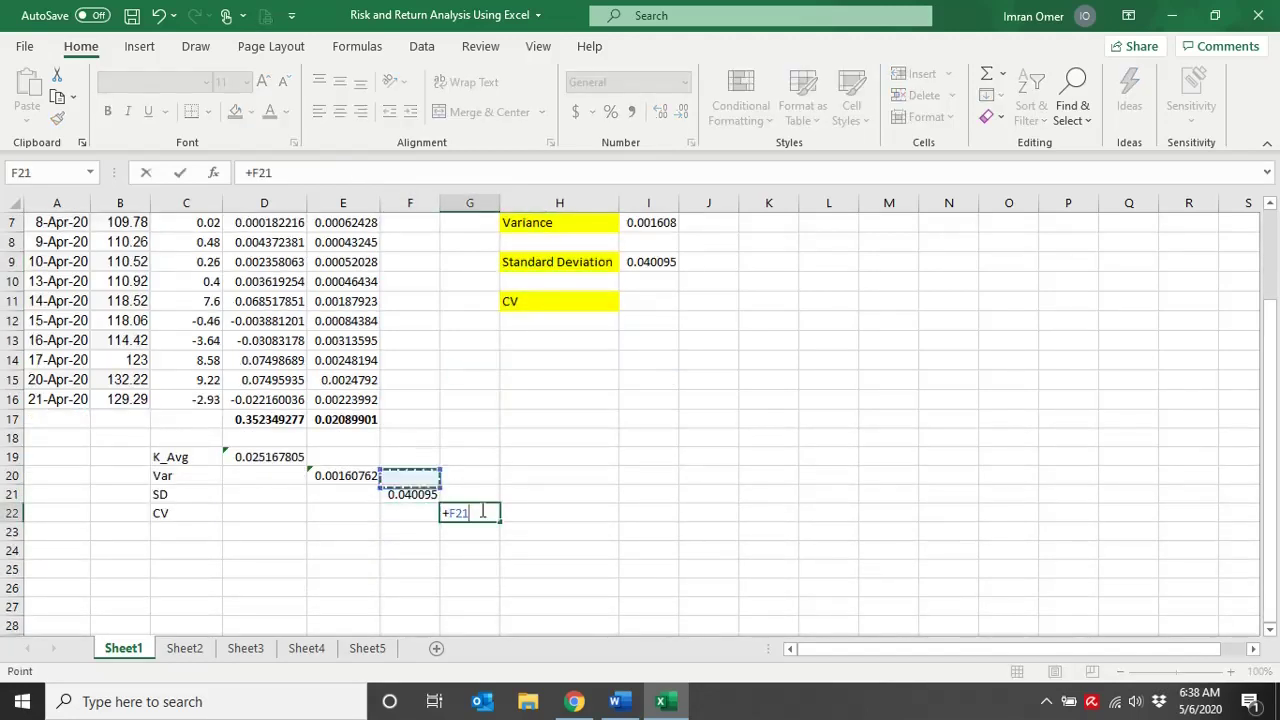
text(/)
key(Up)
key(Up)
key(Left)
key(Left)
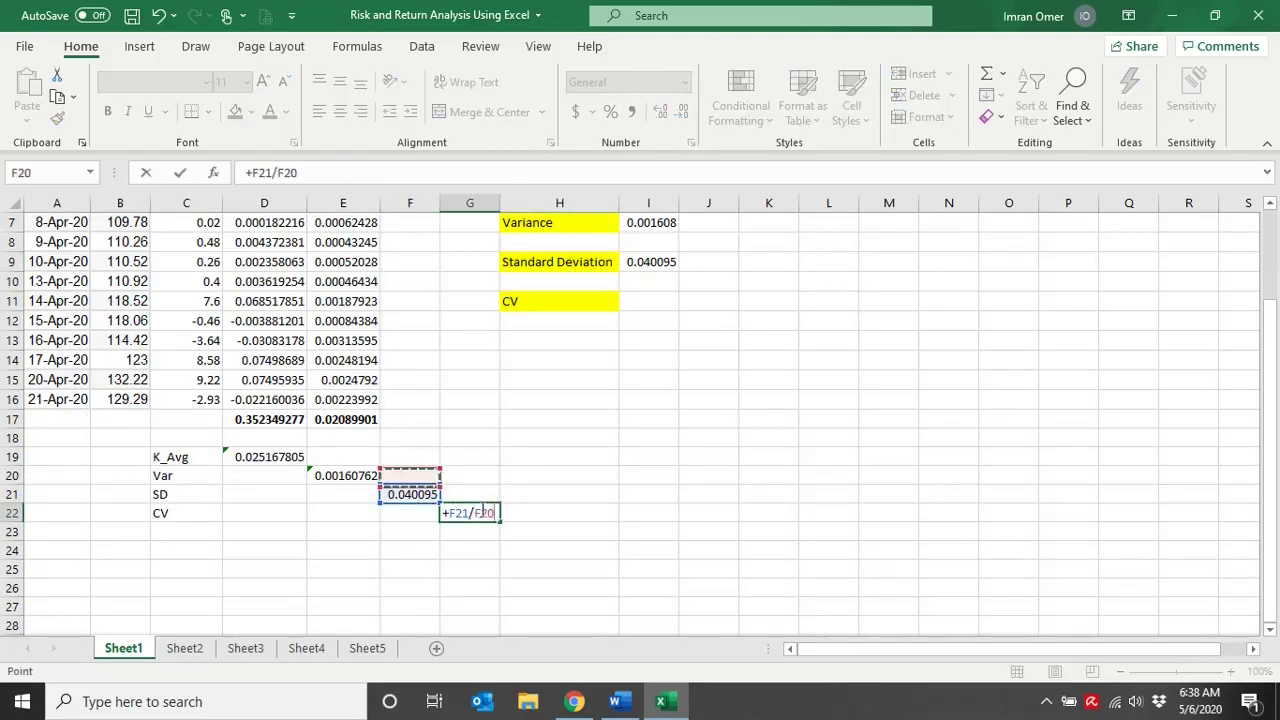
key(Up)
key(Left)
key(Return)
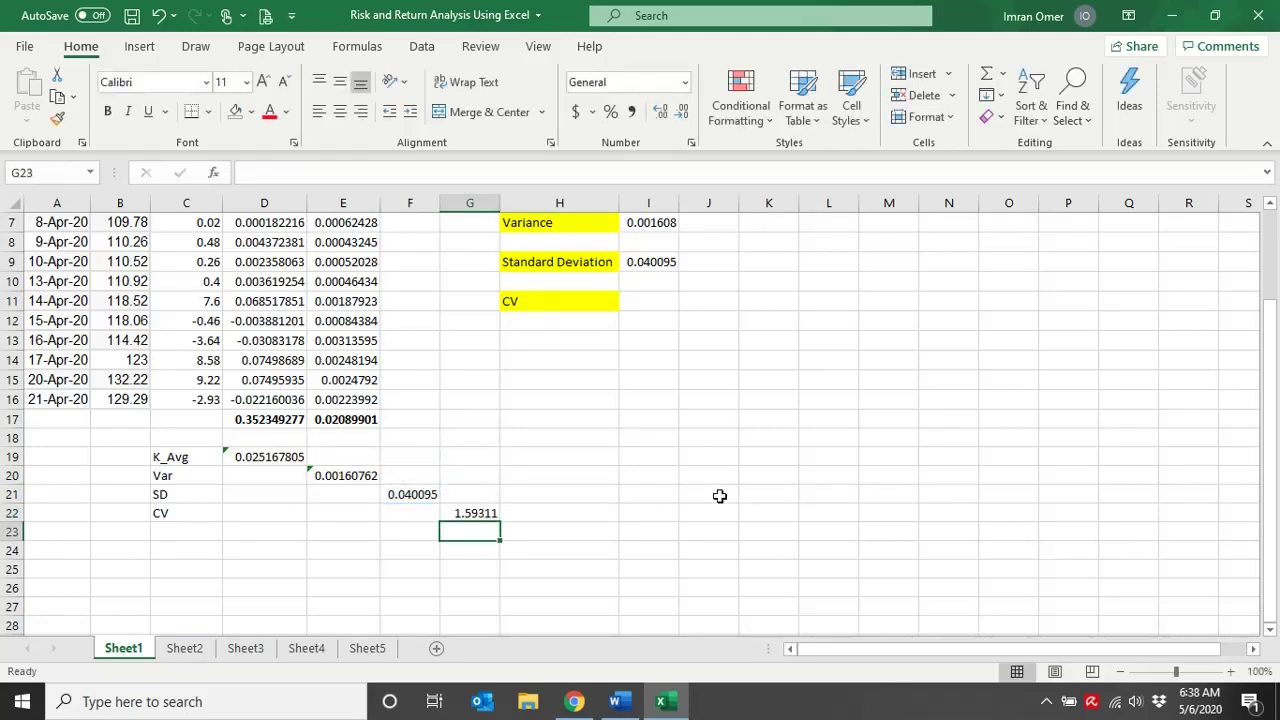
- Calculate the CV in I11 by dividing the standard deviation by the rate of return with =I9/I5
scroll(720, 494, up, 1)
click(648, 360)
scroll(667, 463, up, 1)
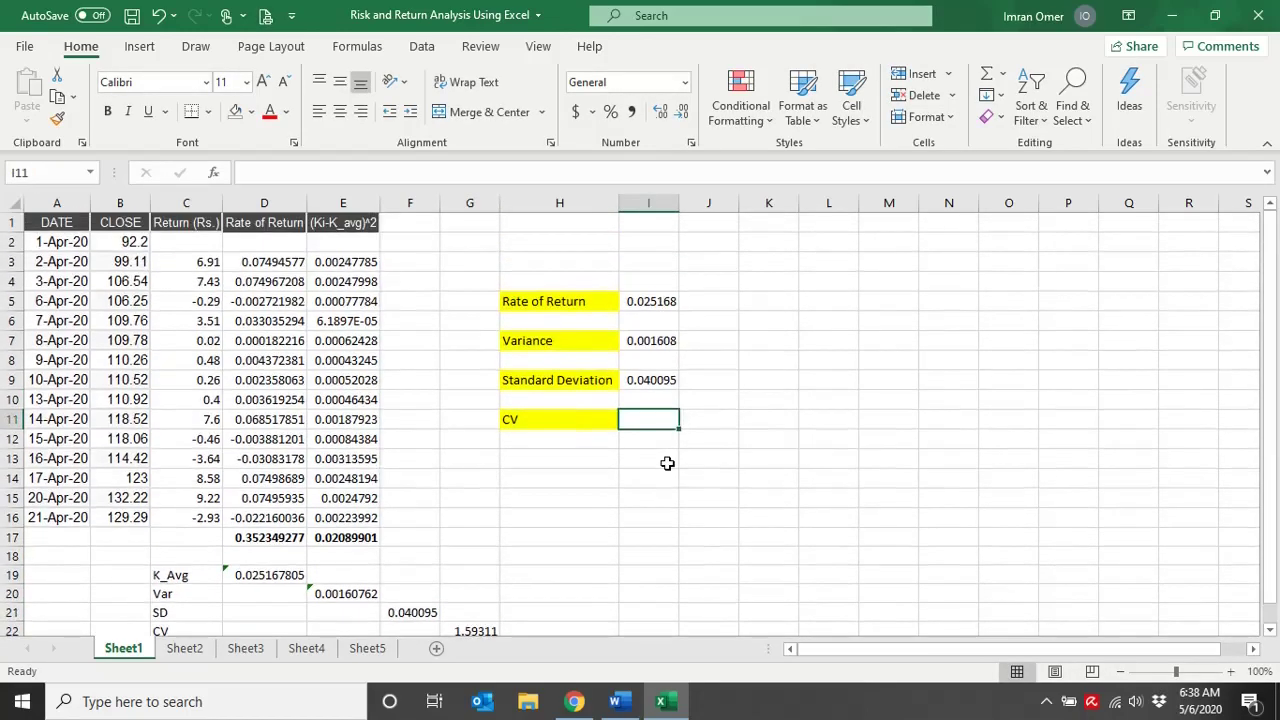
text(=)
key(Up)
key(Up)
key(Up)
key(Up)
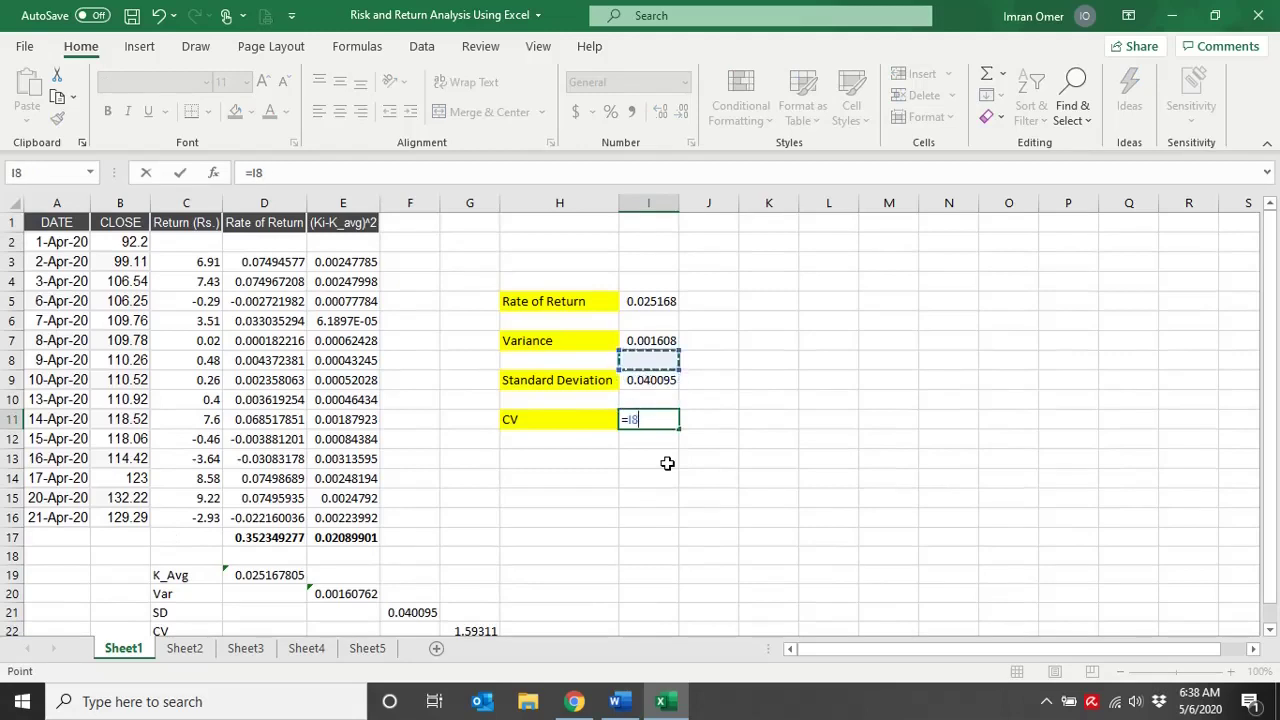
key(Down)
key(Down)
text(/)
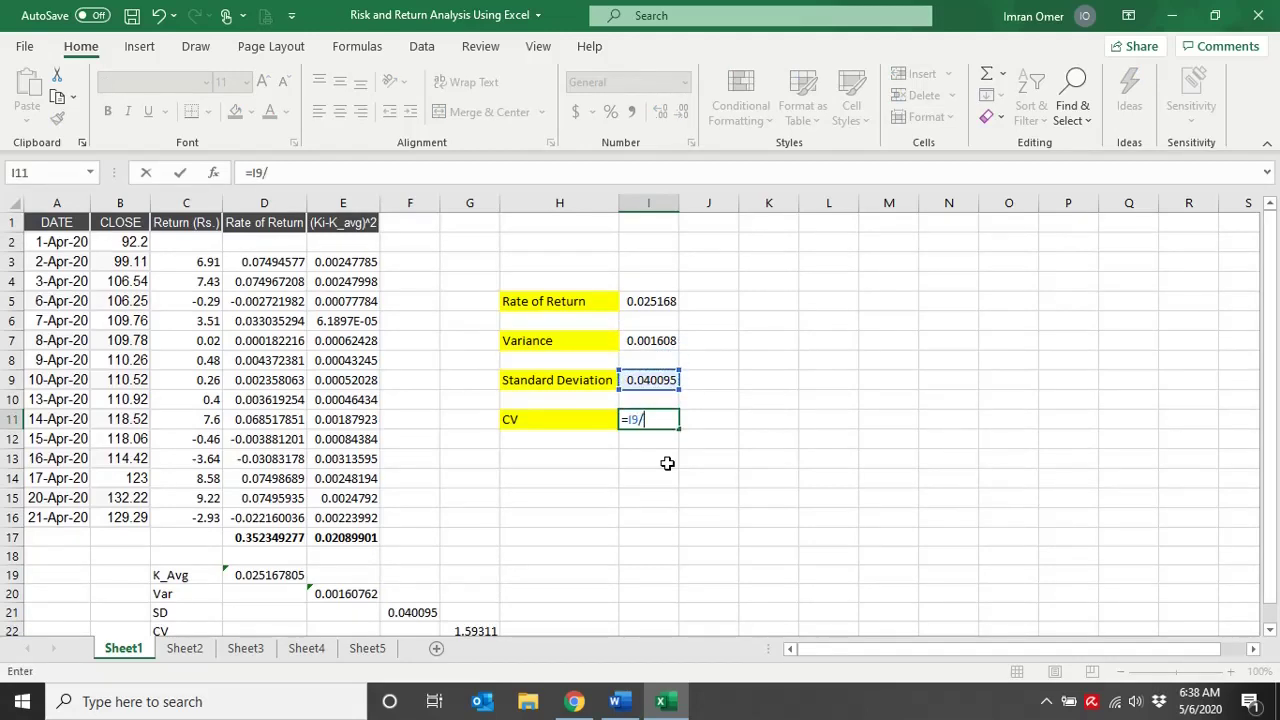
key(Down)
key(Up)
key(Up)
key(Up)
key(Up)
key(Up)
key(Return)
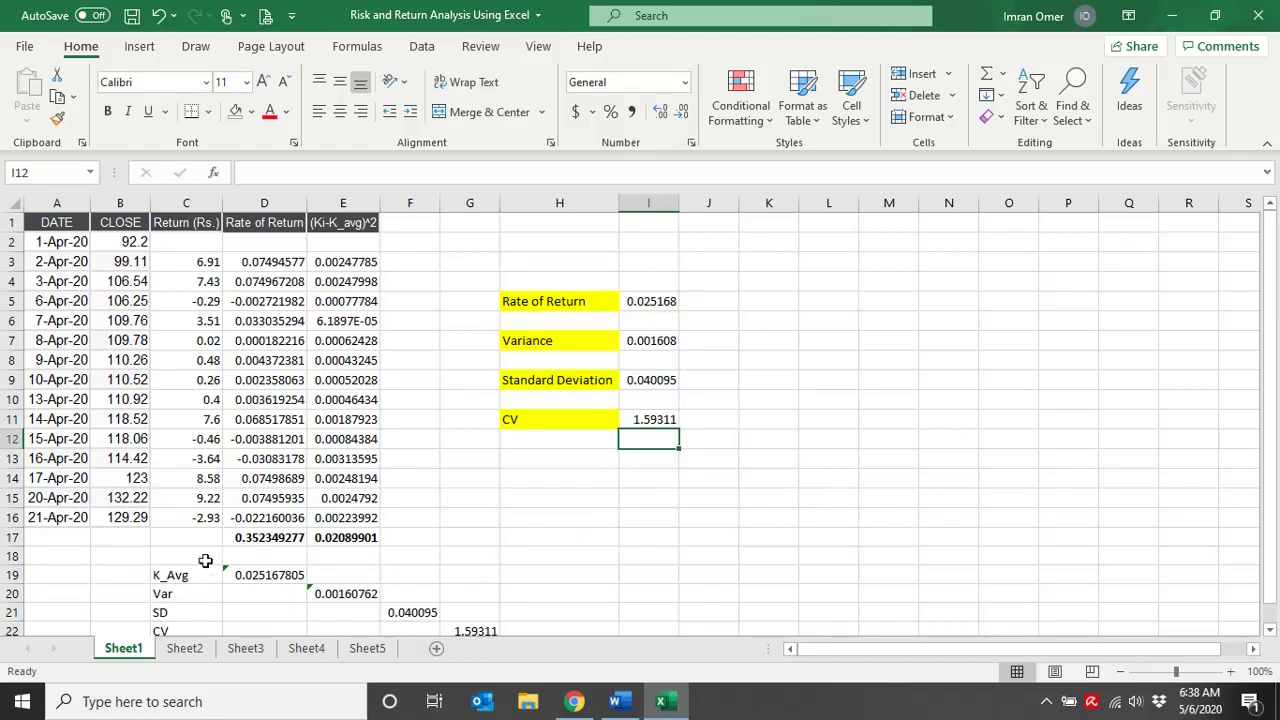
- Compare the manual results in C19:G22 with the function-based results in H5:I11
drag(155, 572, 460, 630)
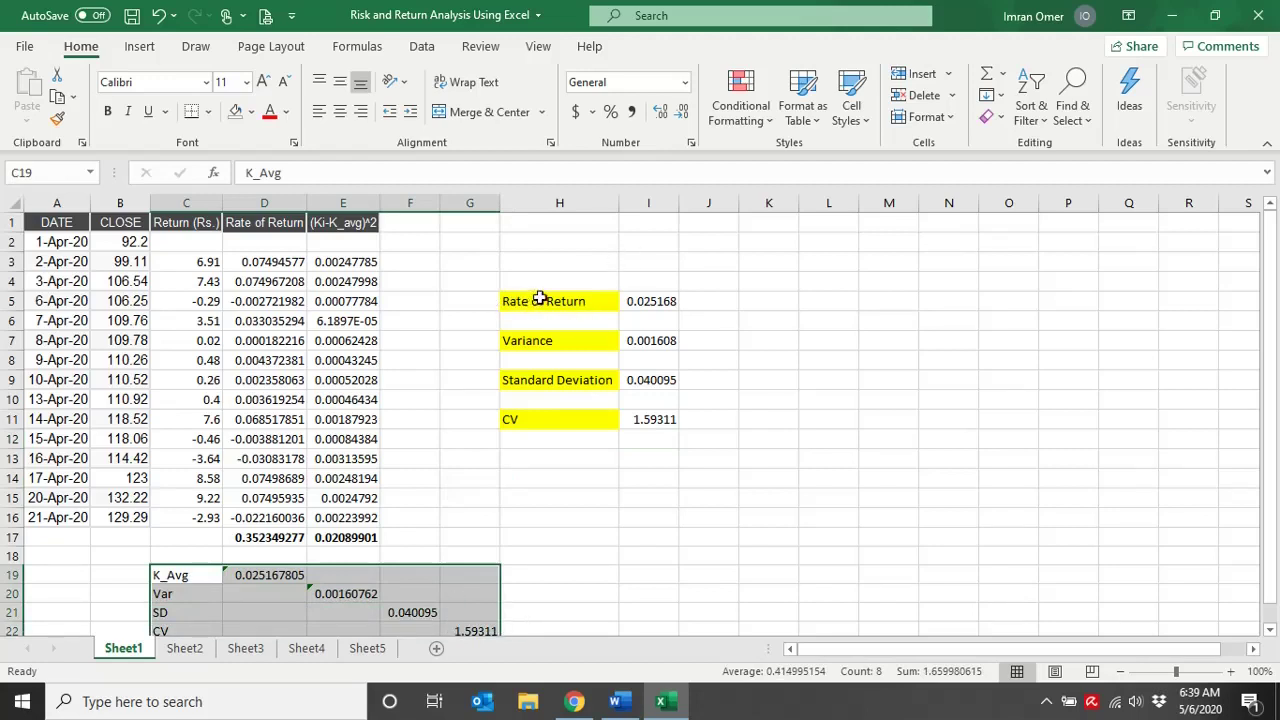
click(560, 300)
drag(626, 295, 621, 421)
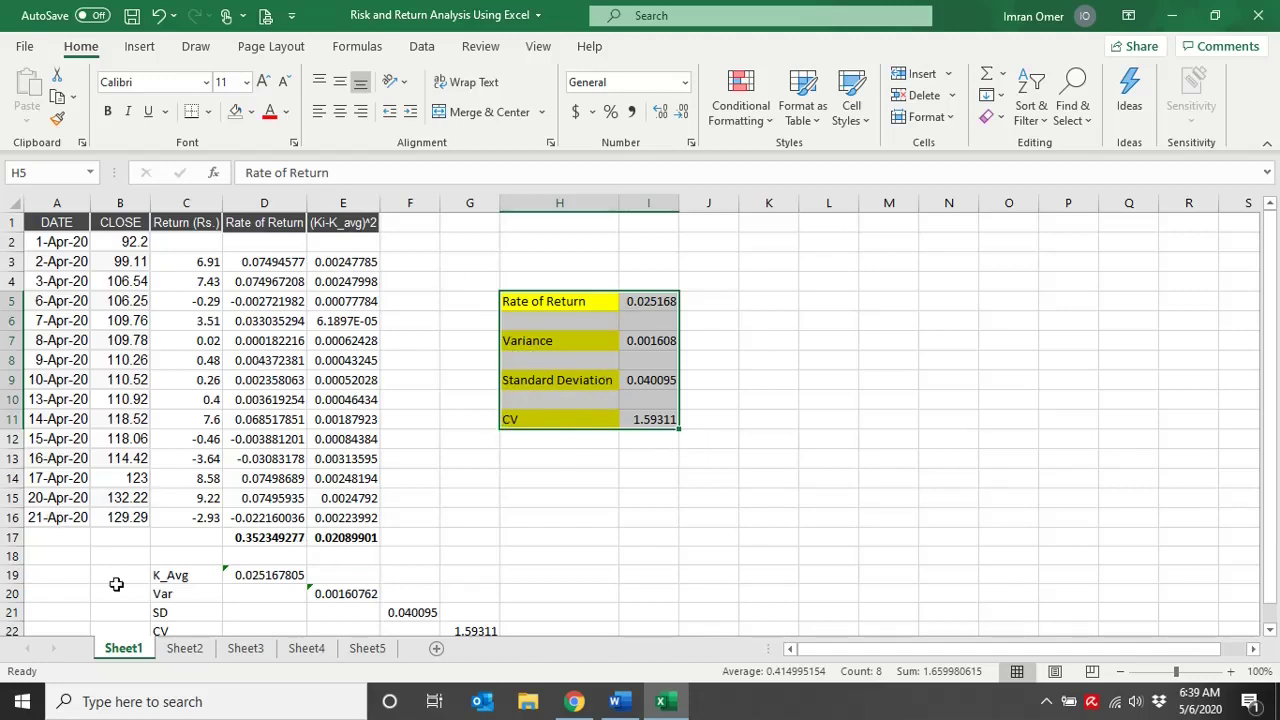
- Rename the Sheet1 worksheet as ACPL
double_click(124, 647)
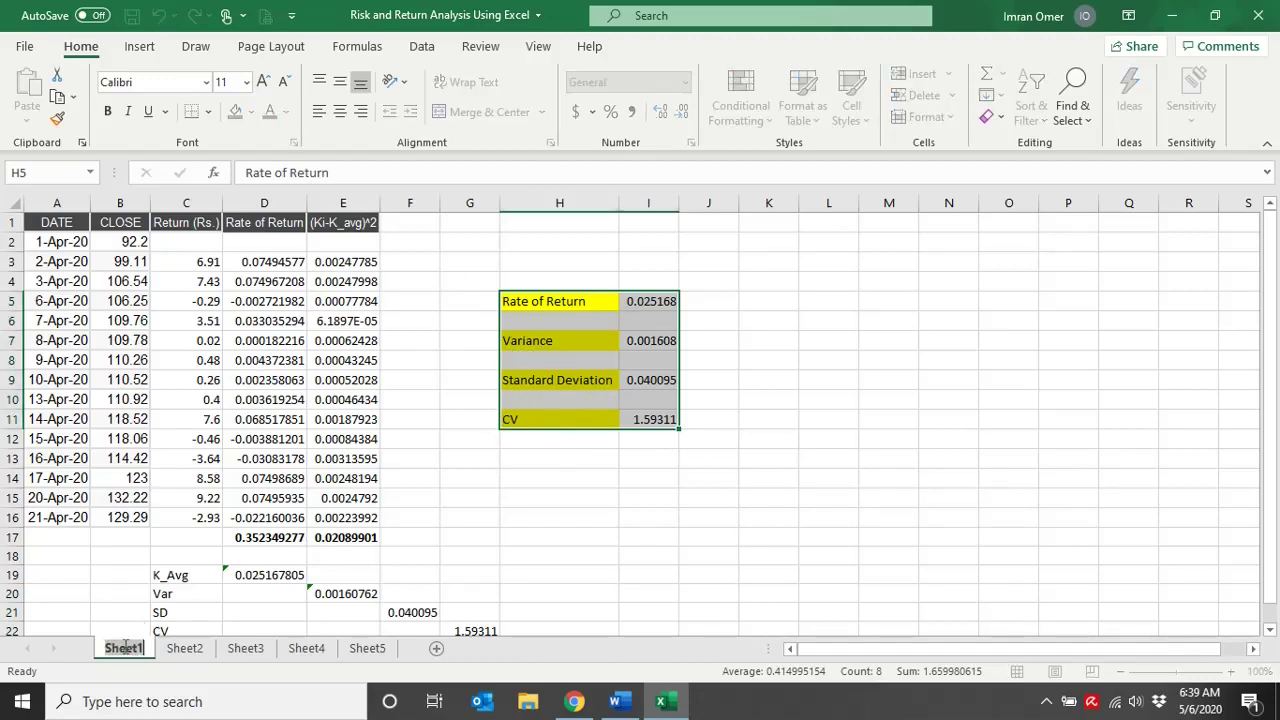
key(BackSpace)
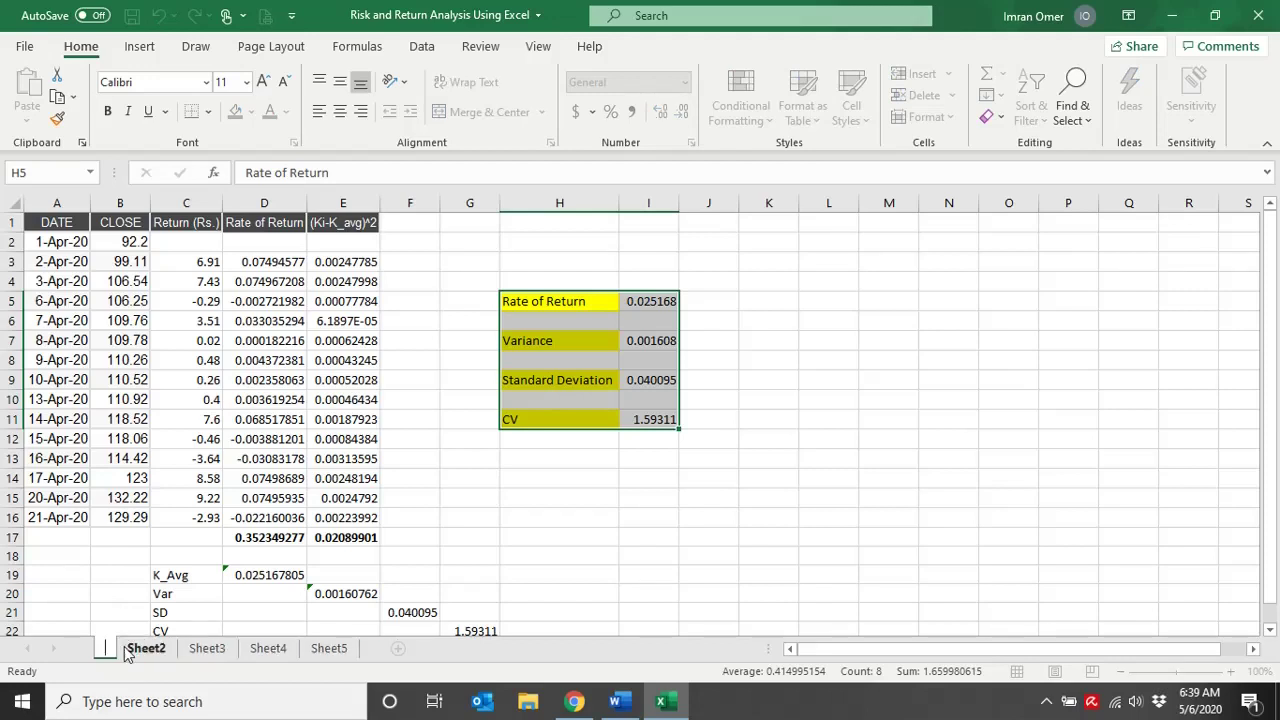
text(ACR)
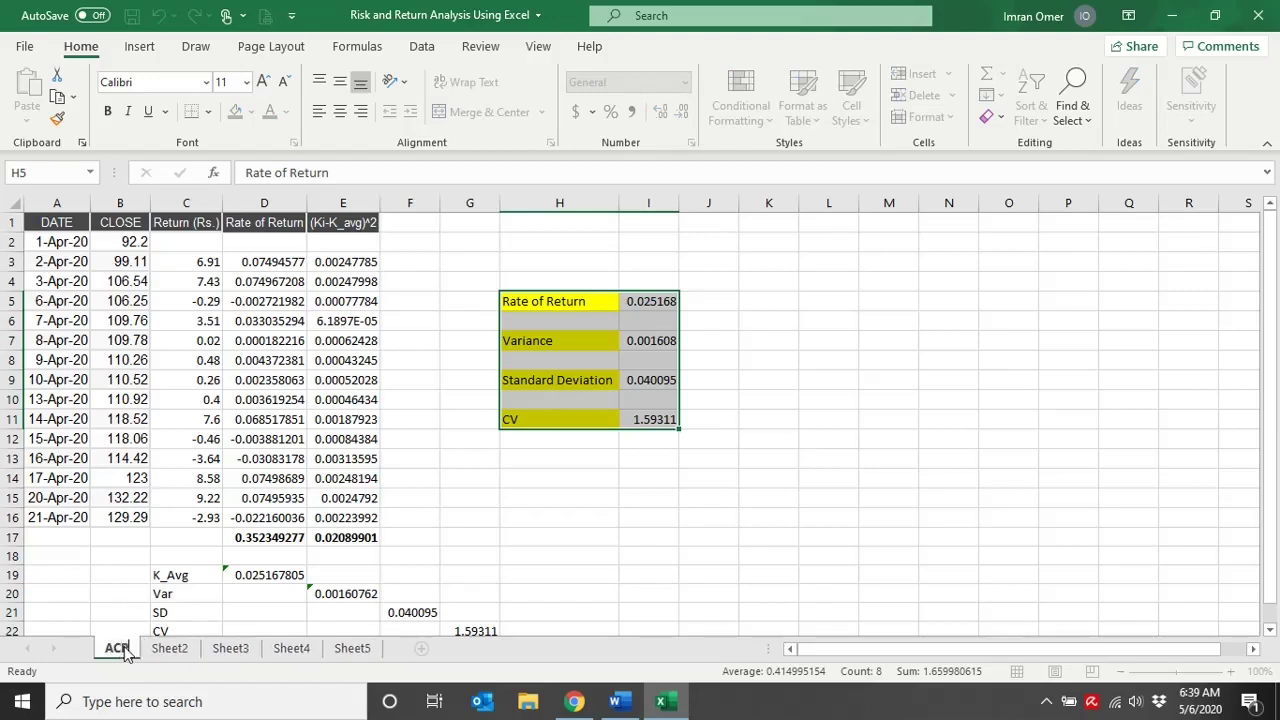
text(L)
key(Return)
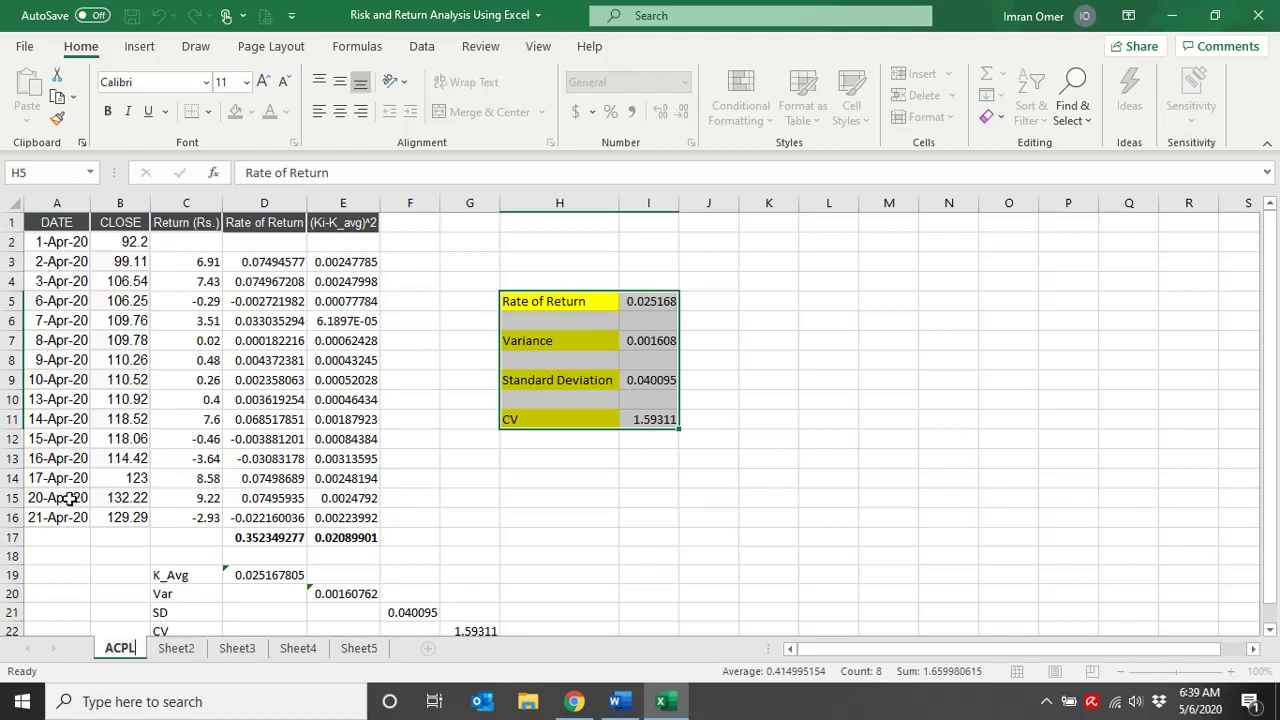
click(172, 652)
- Create a copy of the ACPL worksheet and place it between ACPL and Sheet2
click(118, 650)
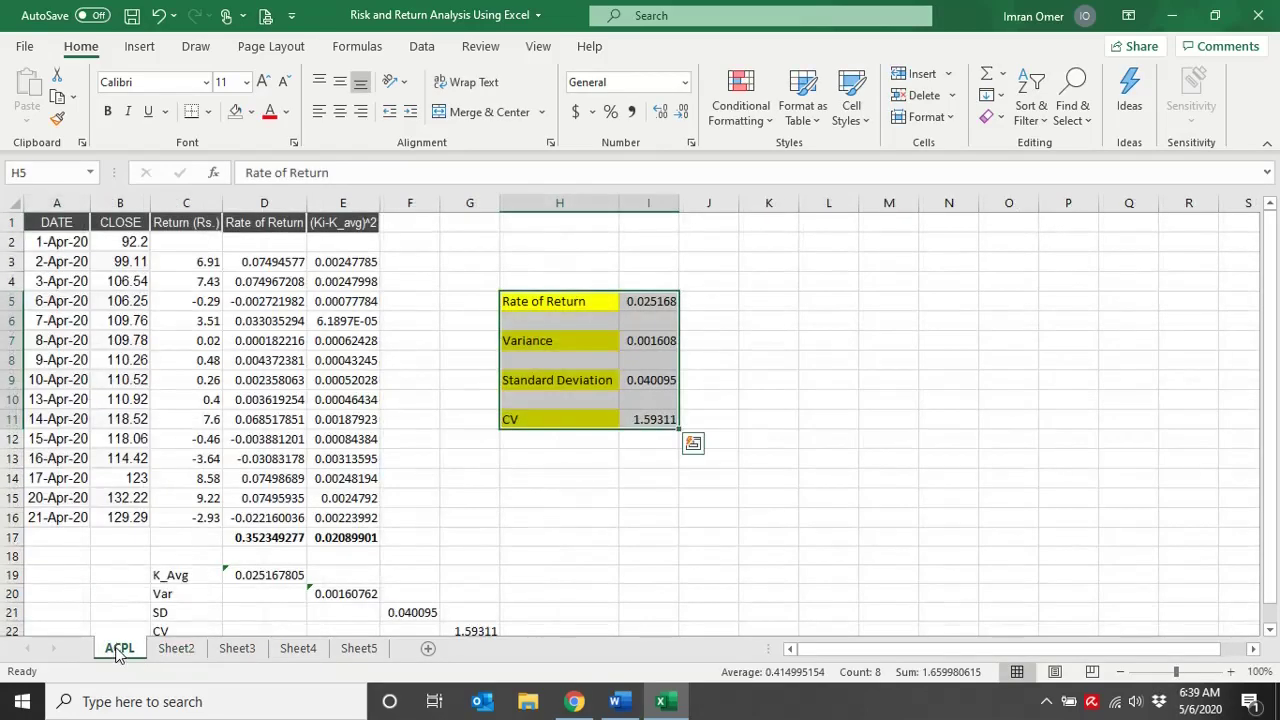
right_click(120, 648)
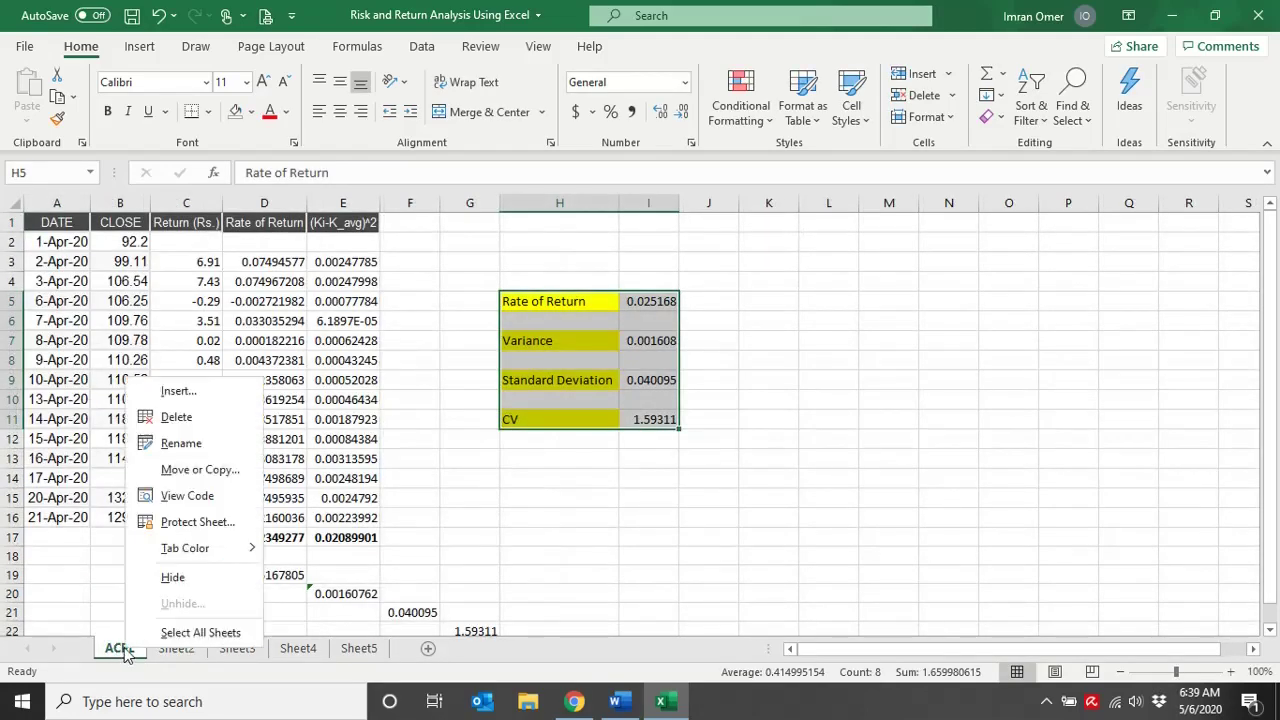
click(190, 470)
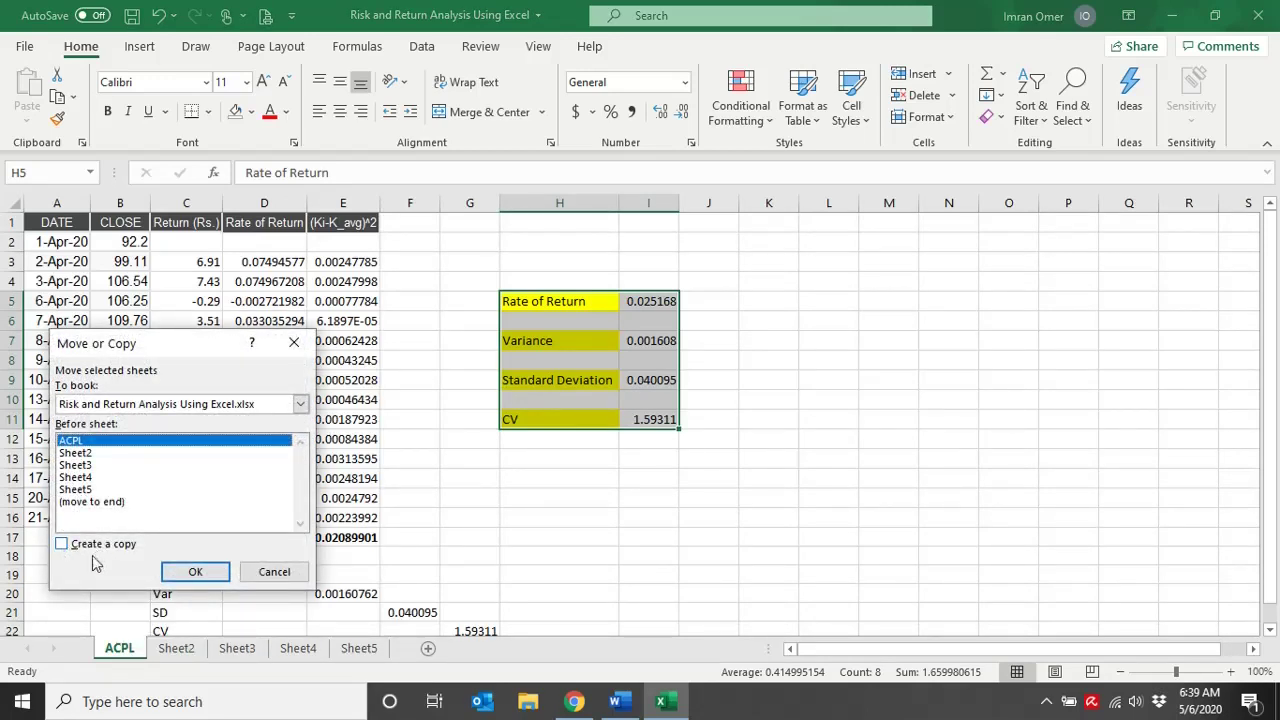
click(62, 545)
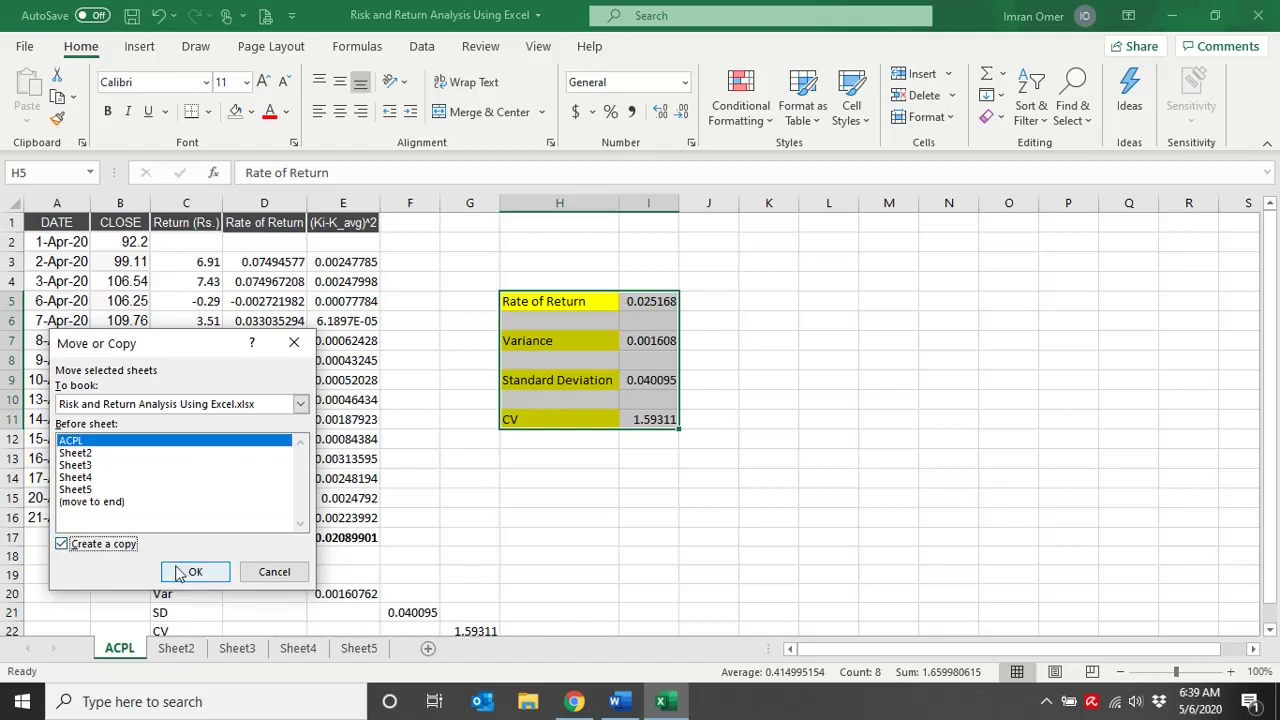
click(195, 576)
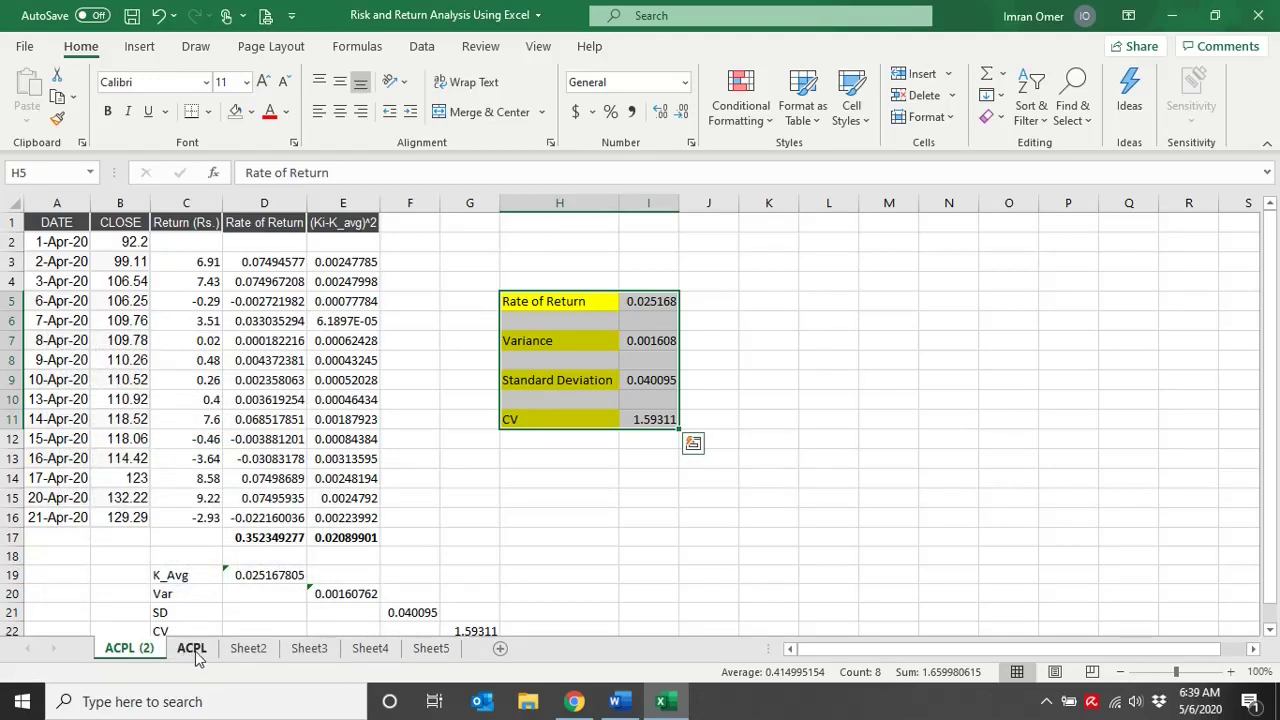
drag(135, 658, 236, 657)
- Rename the copied worksheet as ABL and clear its dates and closing prices in A2:B16
double_click(186, 650)
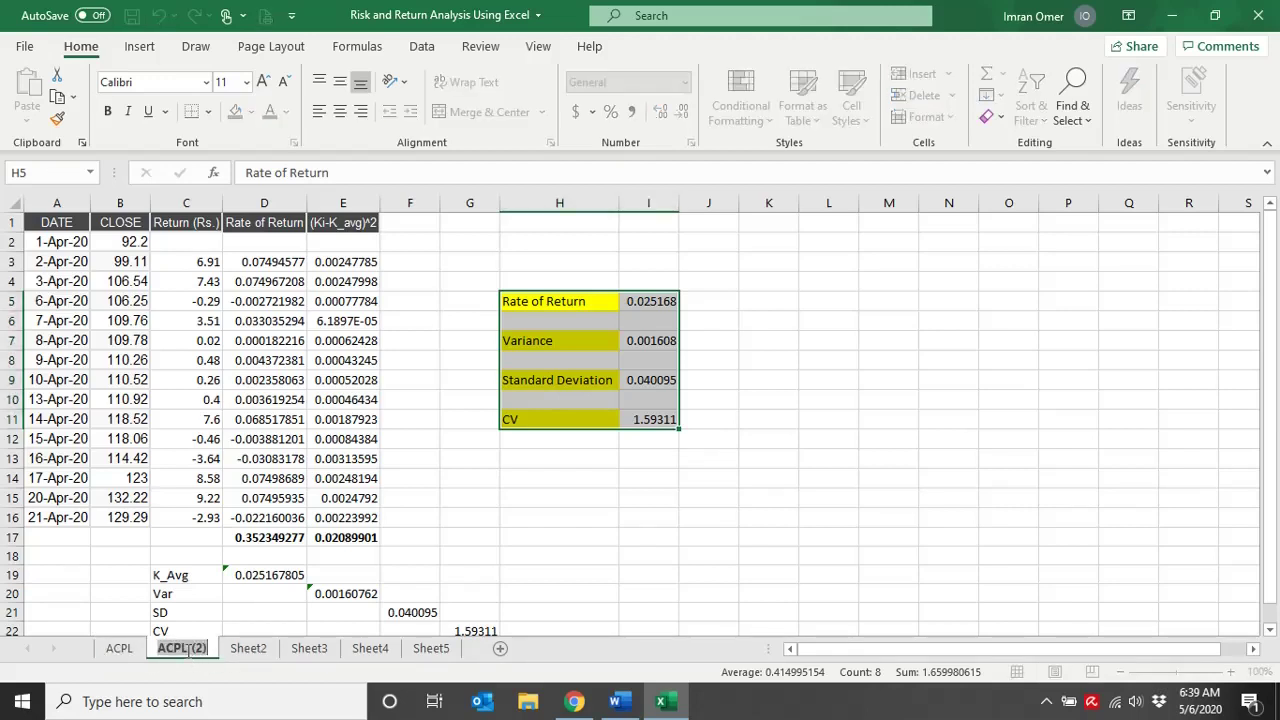
key(BackSpace)
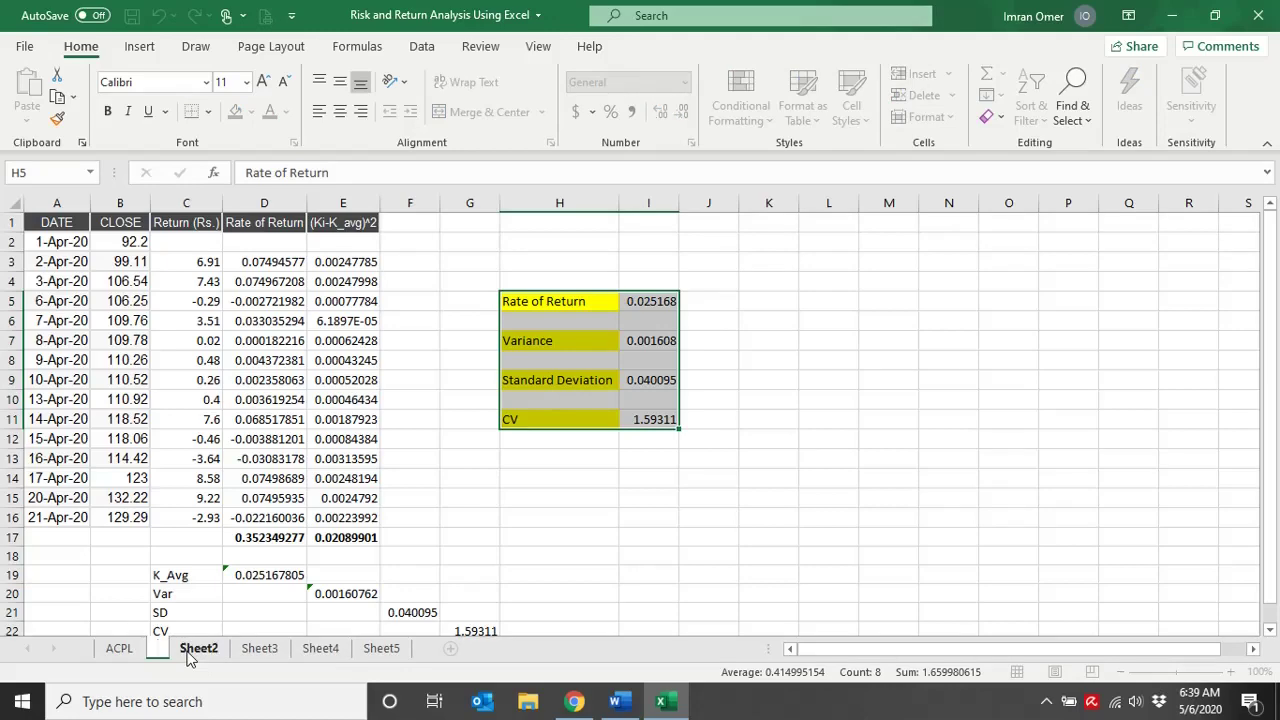
text(ABL)
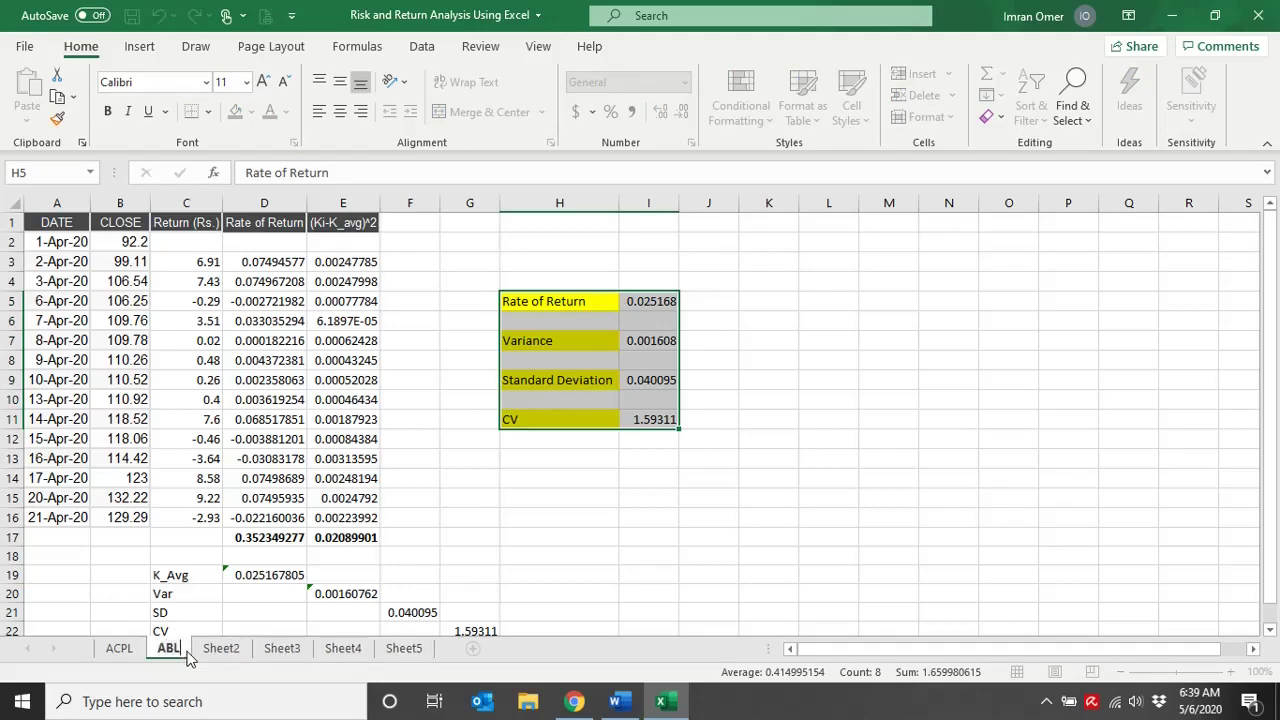
click(212, 652)
click(168, 652)
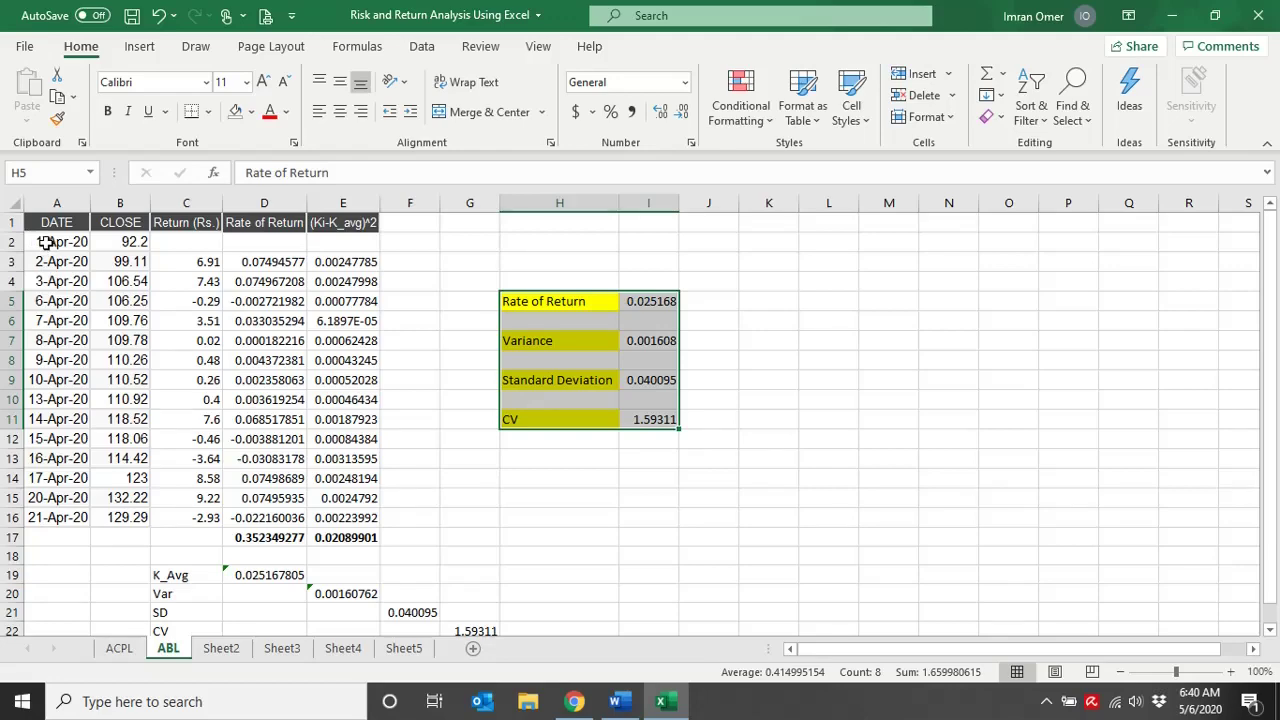
drag(44, 242, 134, 500)
key(Delete)
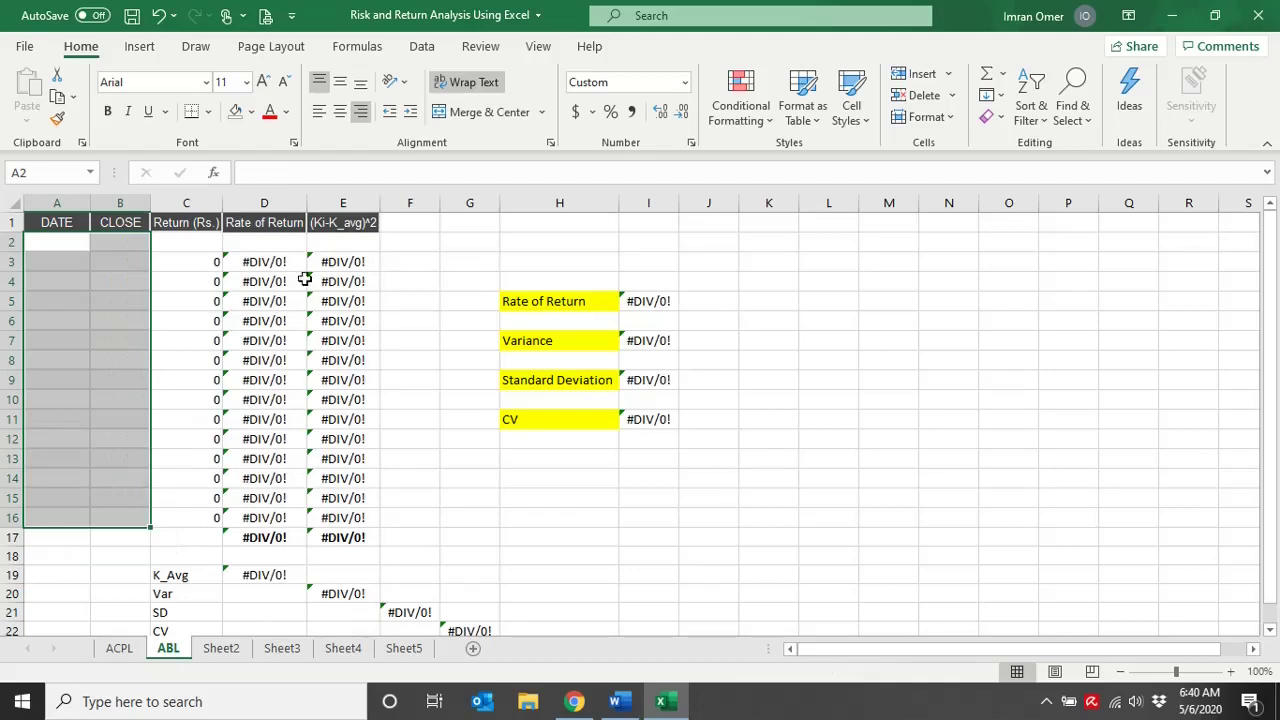
- Switch to Chrome and load the SCSTrade historical prices of ABL - Allied Bank Ltd. for 04/01/2020 to 04/21/2020
click(575, 703)
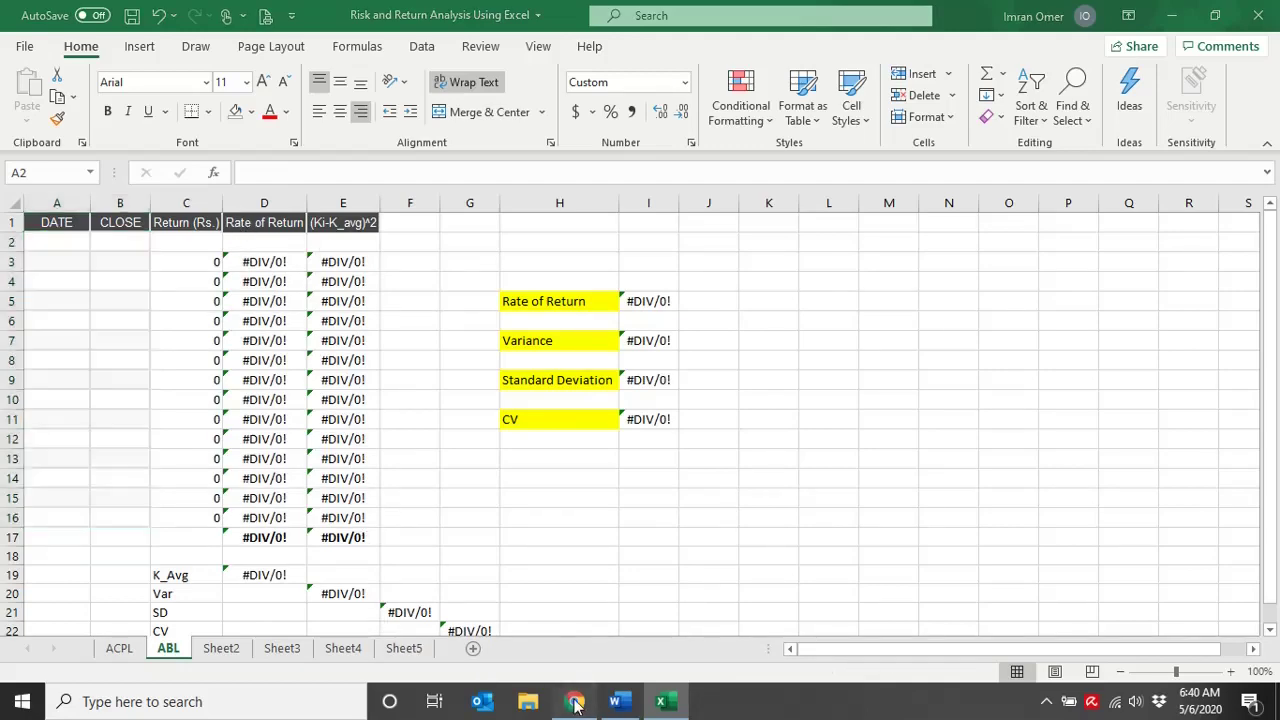
scroll(240, 349, up, 4)
click(129, 372)
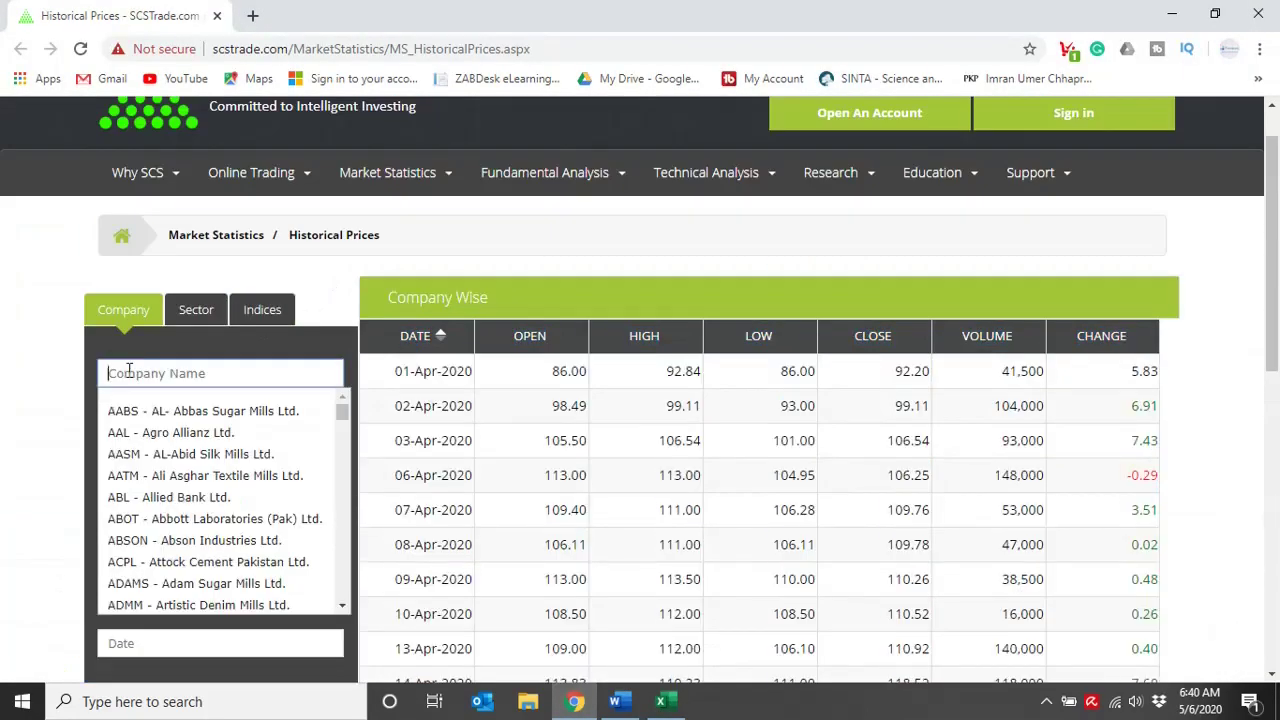
click(149, 497)
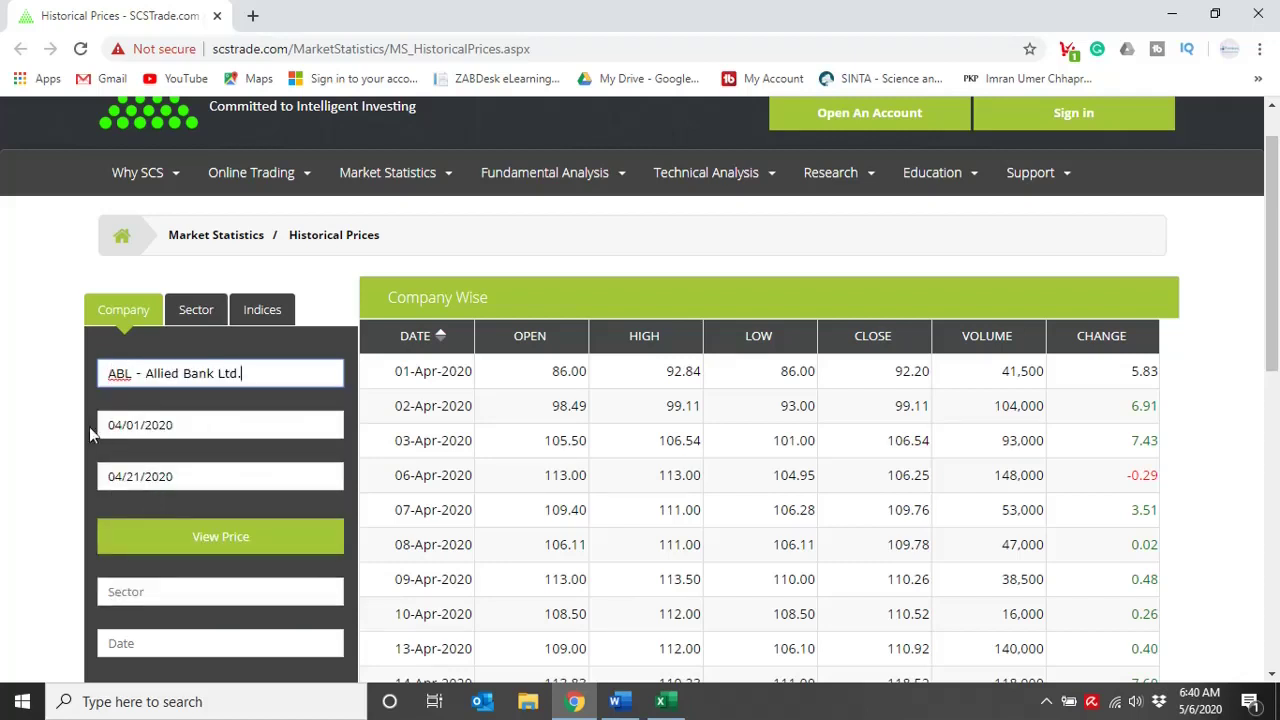
scroll(168, 494, down, 1)
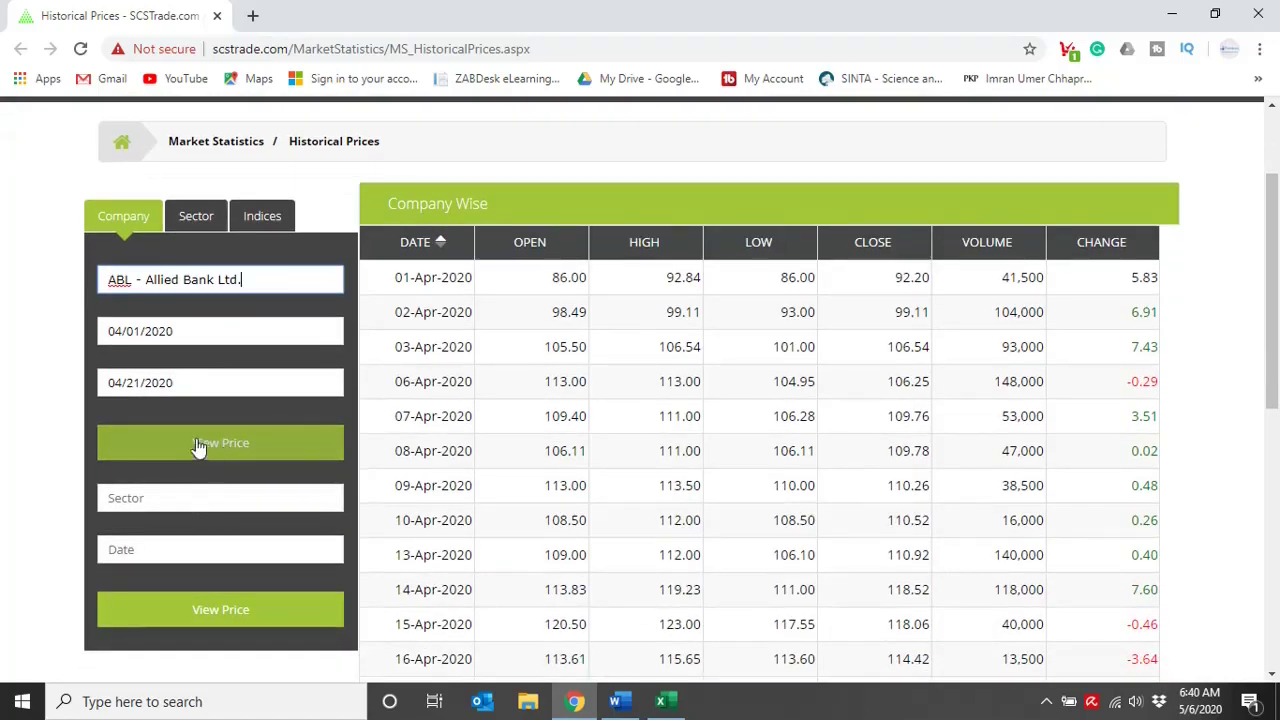
click(238, 452)
- Copy the whole Allied Bank price table from the web page and paste it at A1 of Sheet2 in Excel
drag(238, 452, 1165, 423)
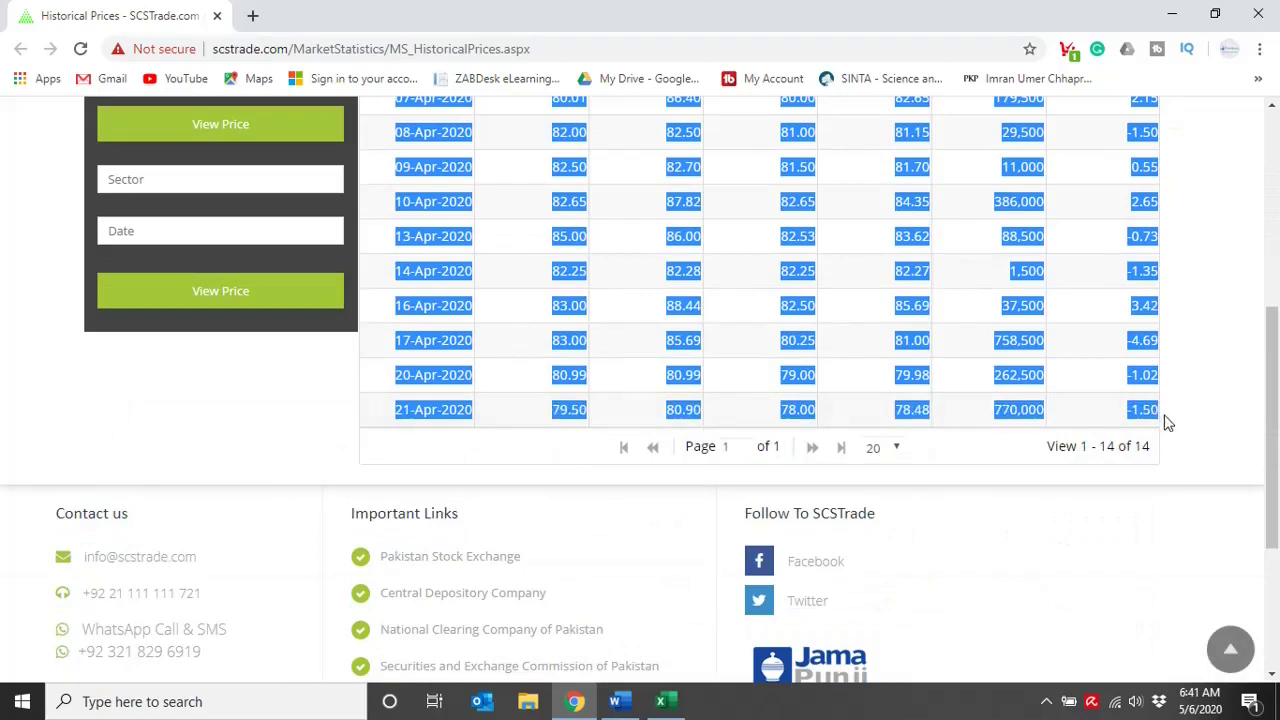
click(660, 701)
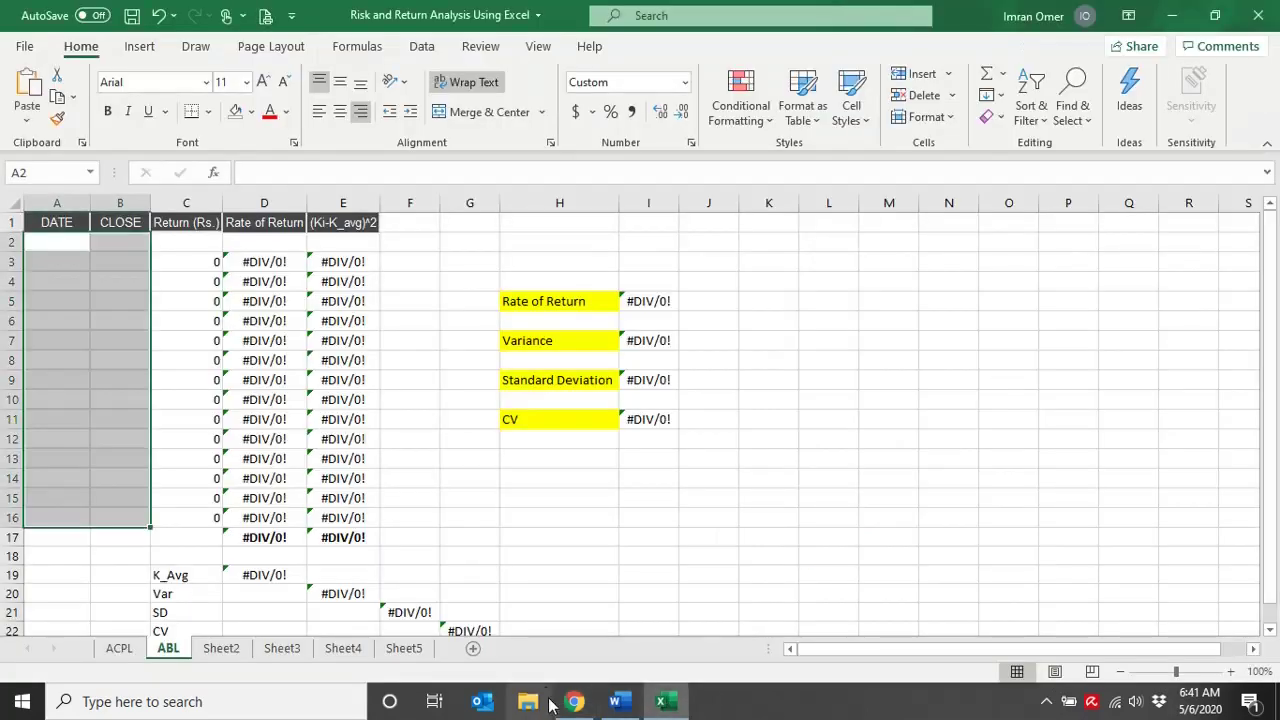
click(228, 650)
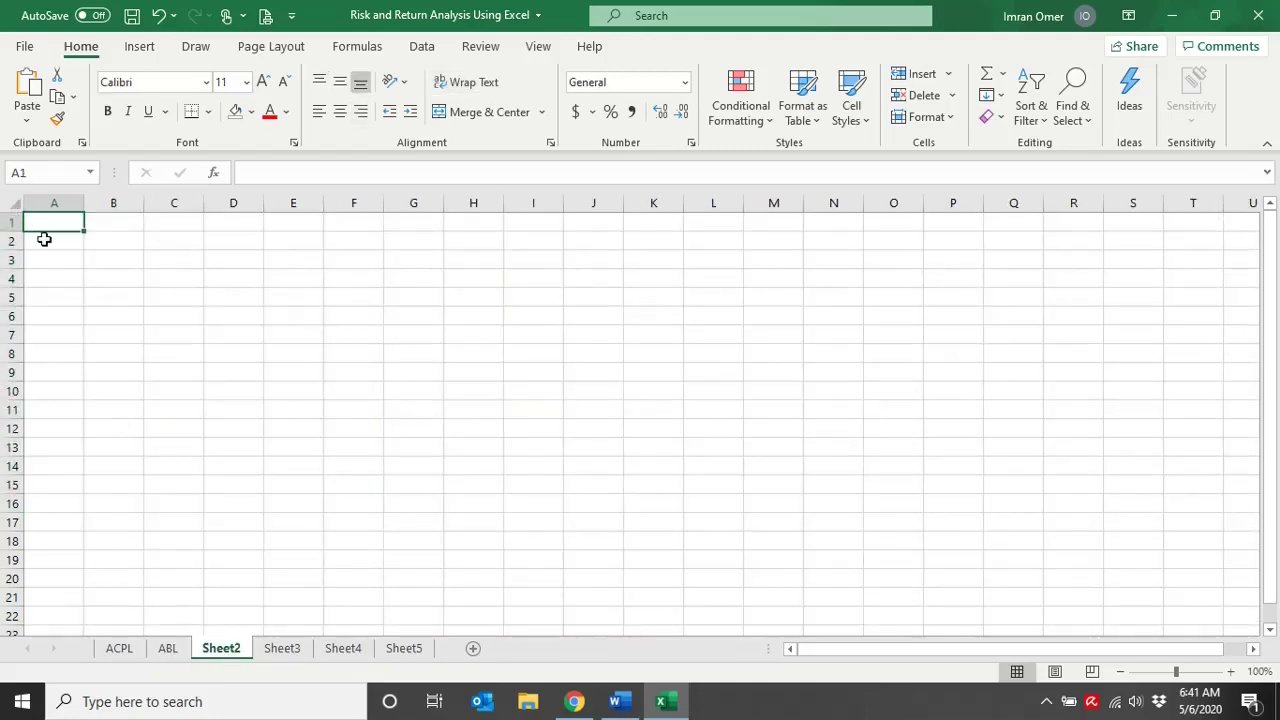
key(ctrl+v)
- Delete the title row and the blank rows around the headings on Sheet2 so the DATE heading sits in A1
scroll(54, 274, down, 1)
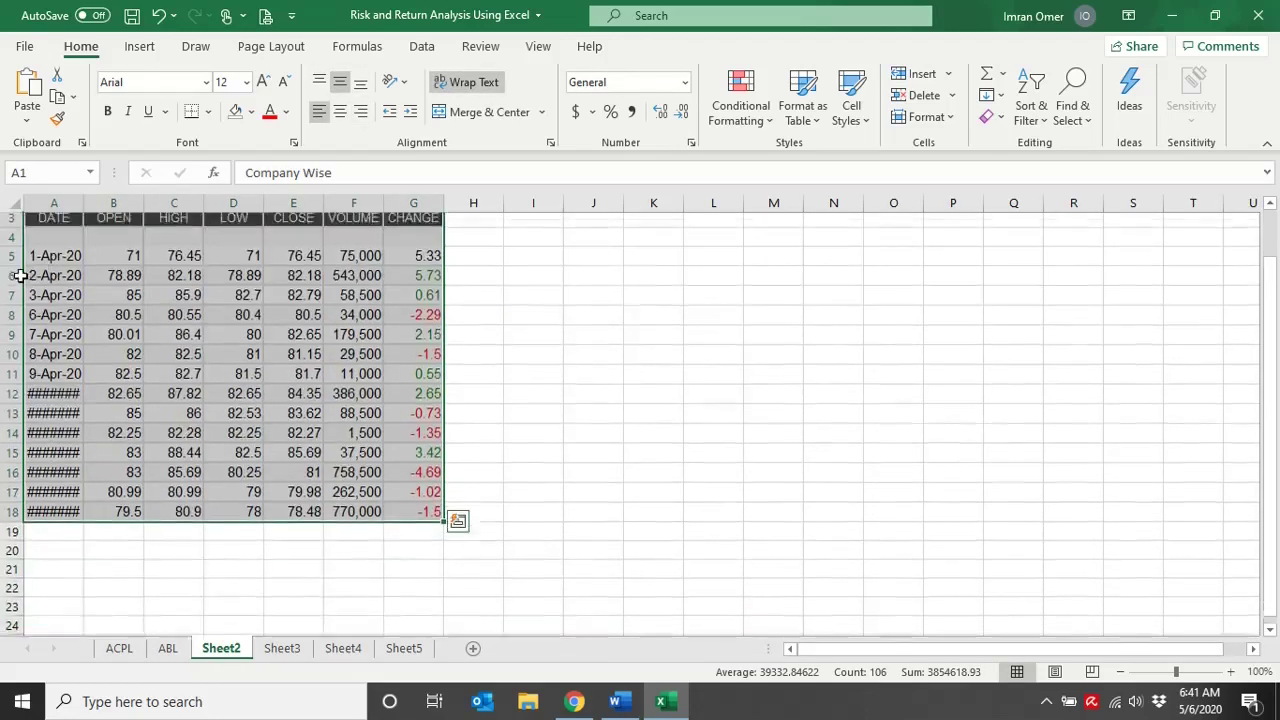
scroll(58, 271, up, 1)
click(10, 262)
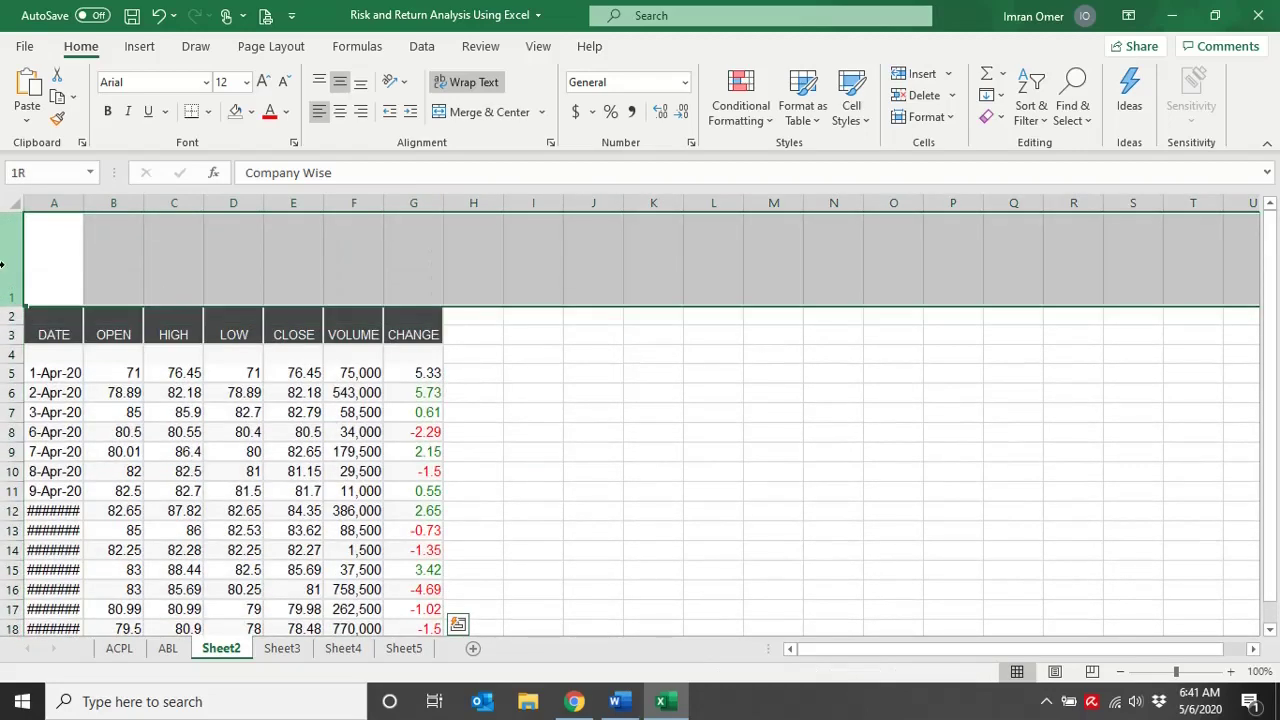
right_click(10, 262)
click(55, 440)
right_click(12, 260)
click(55, 440)
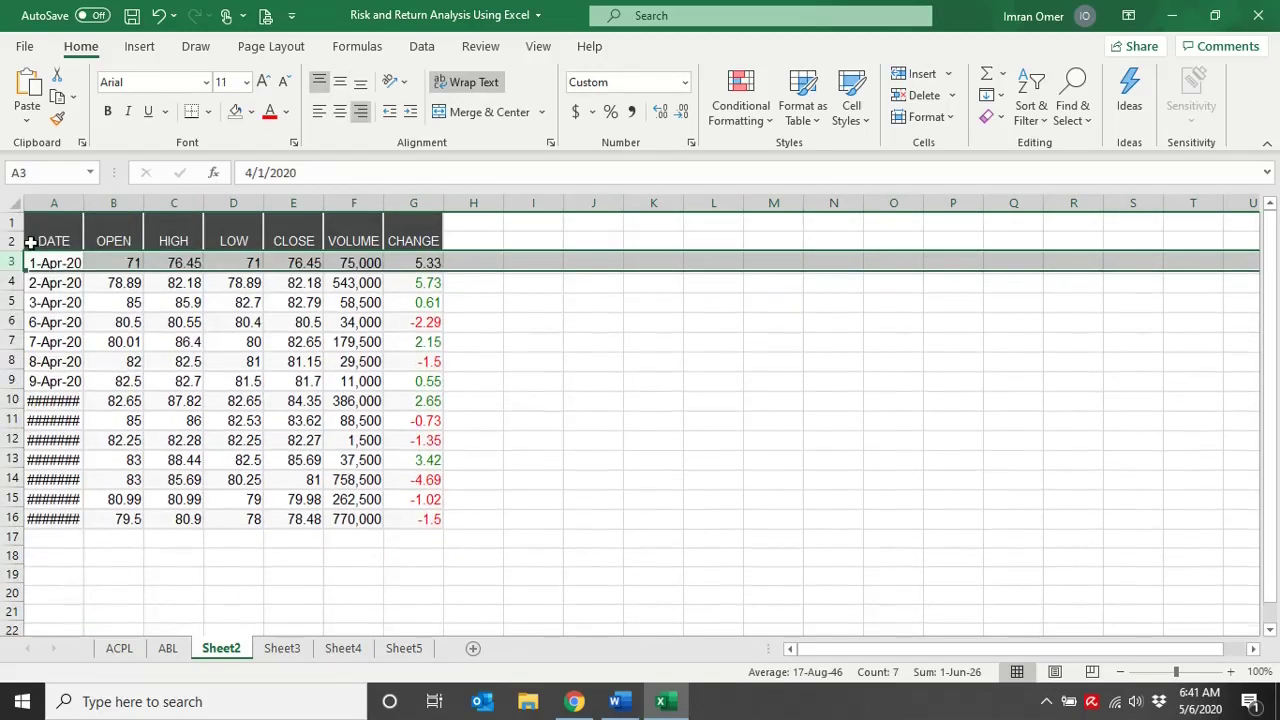
click(12, 222)
right_click(12, 222)
click(65, 403)
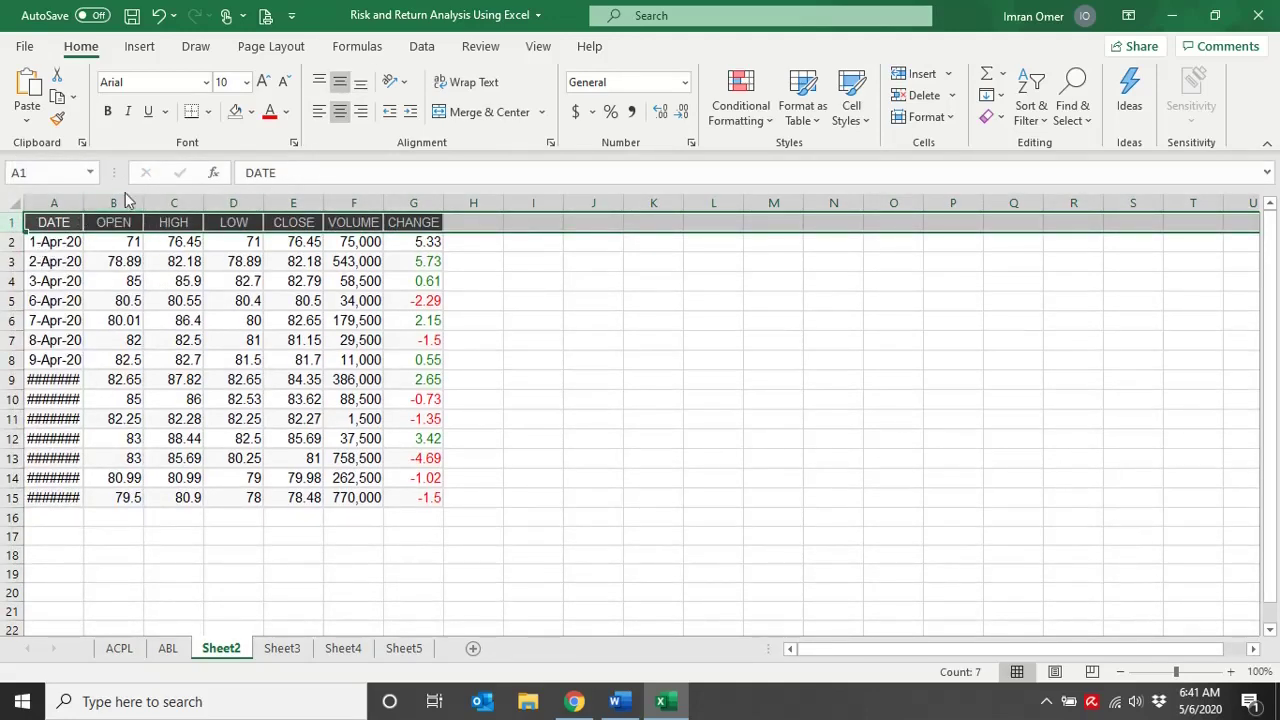
- Delete the OPEN, HIGH and LOW columns (B:D) from the price table on Sheet2
drag(113, 203, 245, 203)
right_click(245, 205)
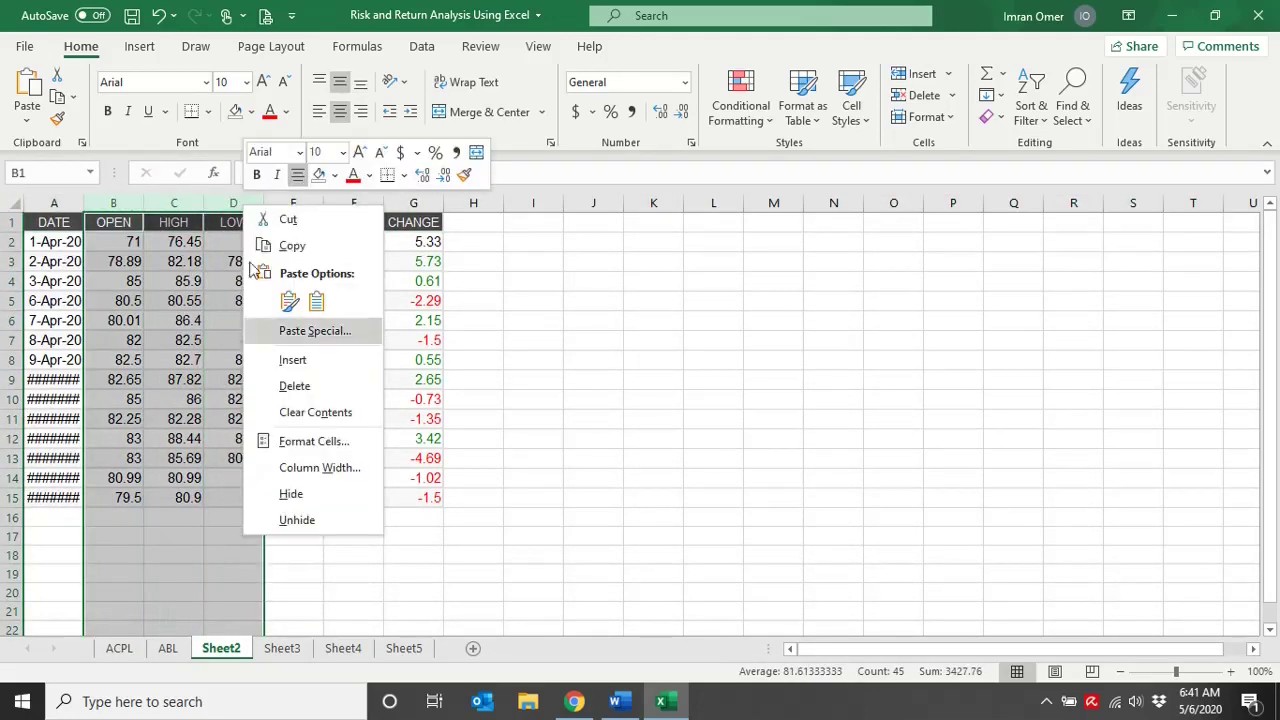
click(310, 386)
- Copy the dates and closing prices in A2:B15 of Sheet2 and paste them at A2 of the ABL sheet
drag(45, 243, 133, 500)
key(ctrl+c)
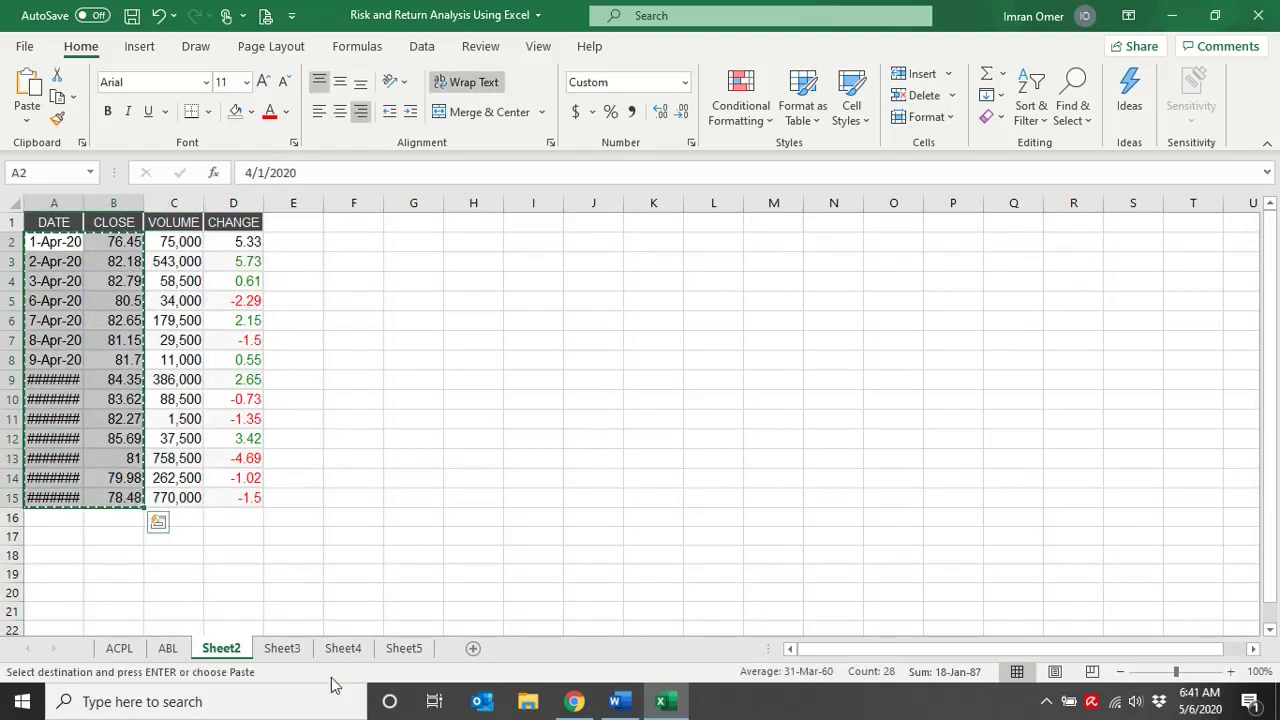
click(167, 648)
click(33, 245)
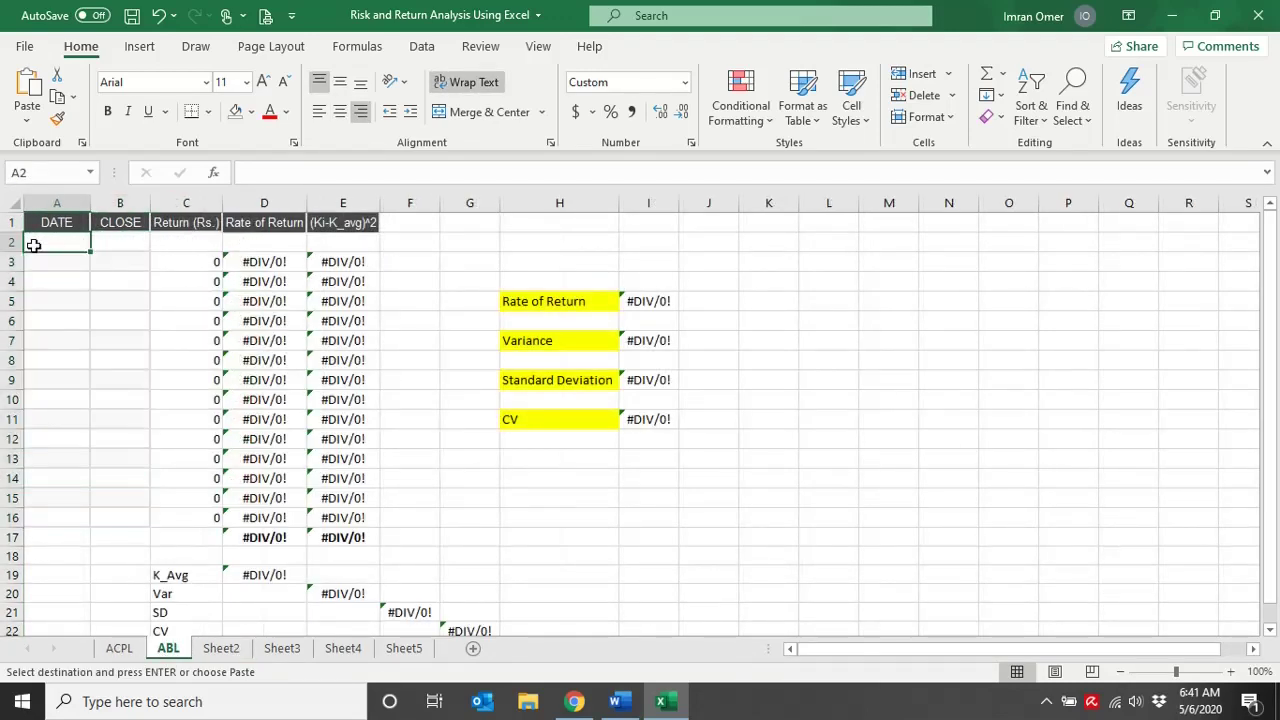
key(ctrl+v)
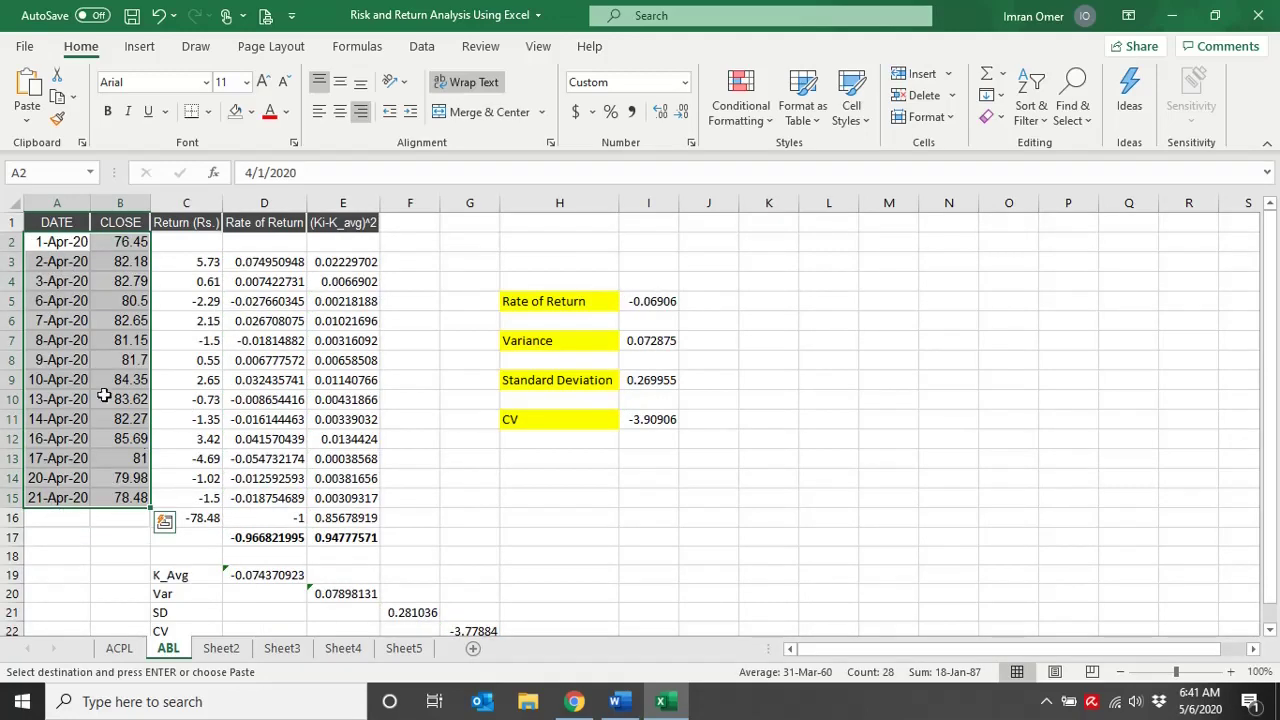
- Delete the surplus row 16 below the last price date on the ABL sheet
click(14, 518)
right_click(14, 518)
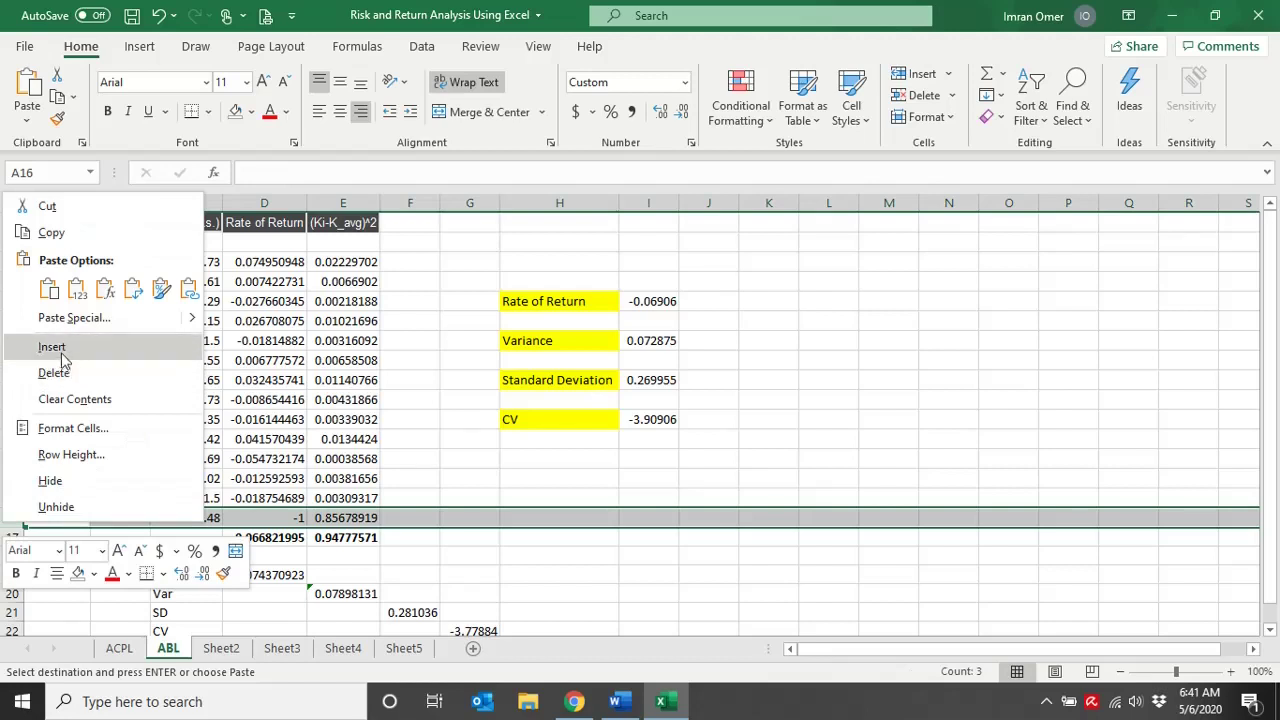
click(79, 381)
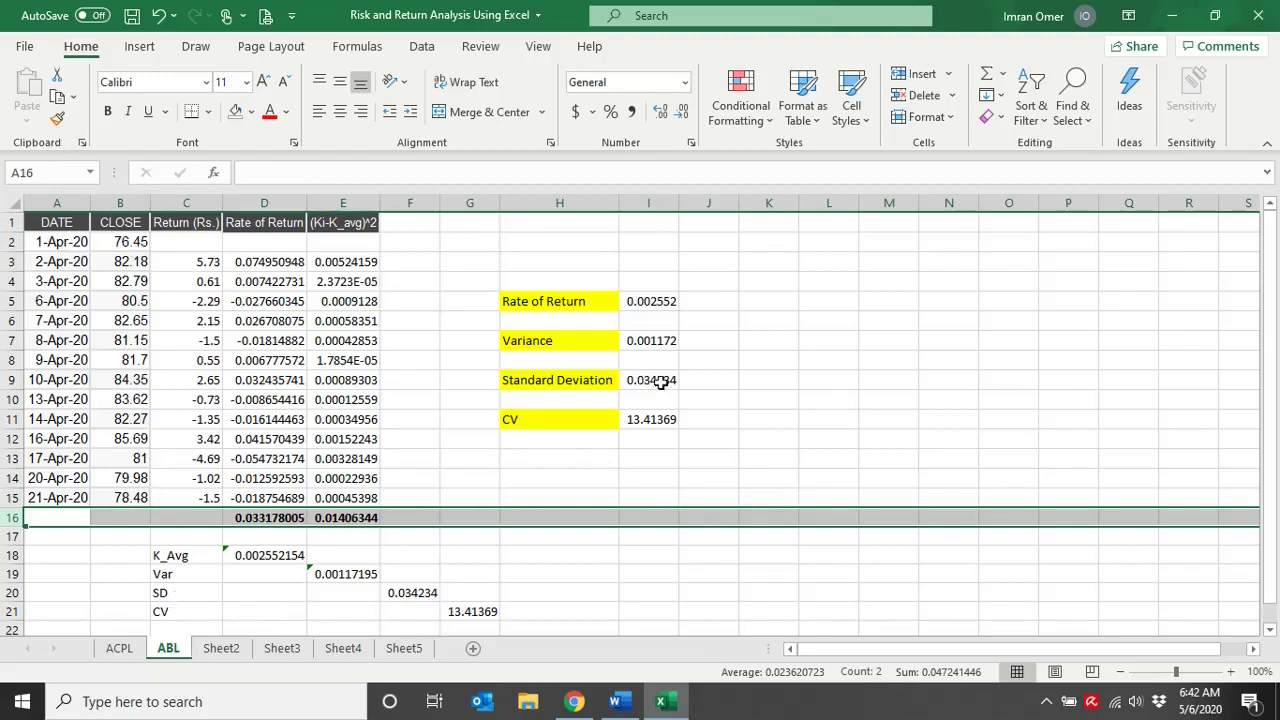
click(52, 554)
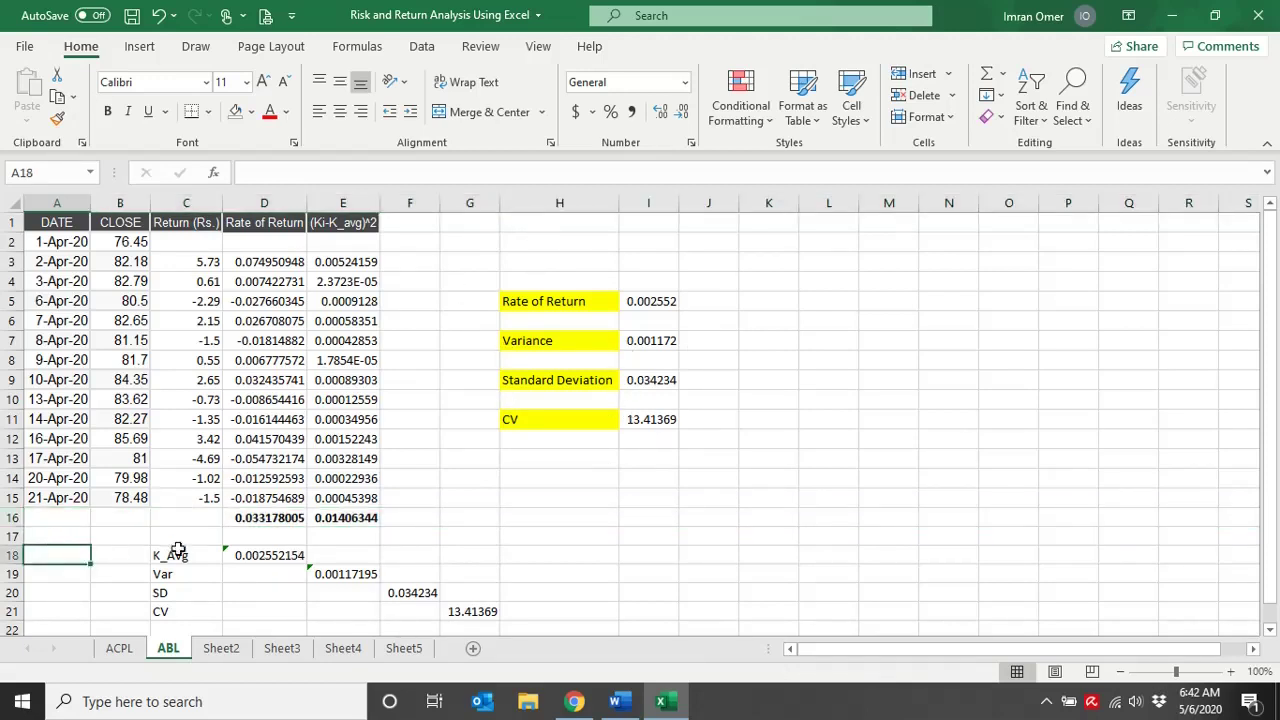
- Examine the K_Avg formula in D18 of the ABL sheet, its COUNT function and the closing prices B3:B15 it refers to
click(241, 561)
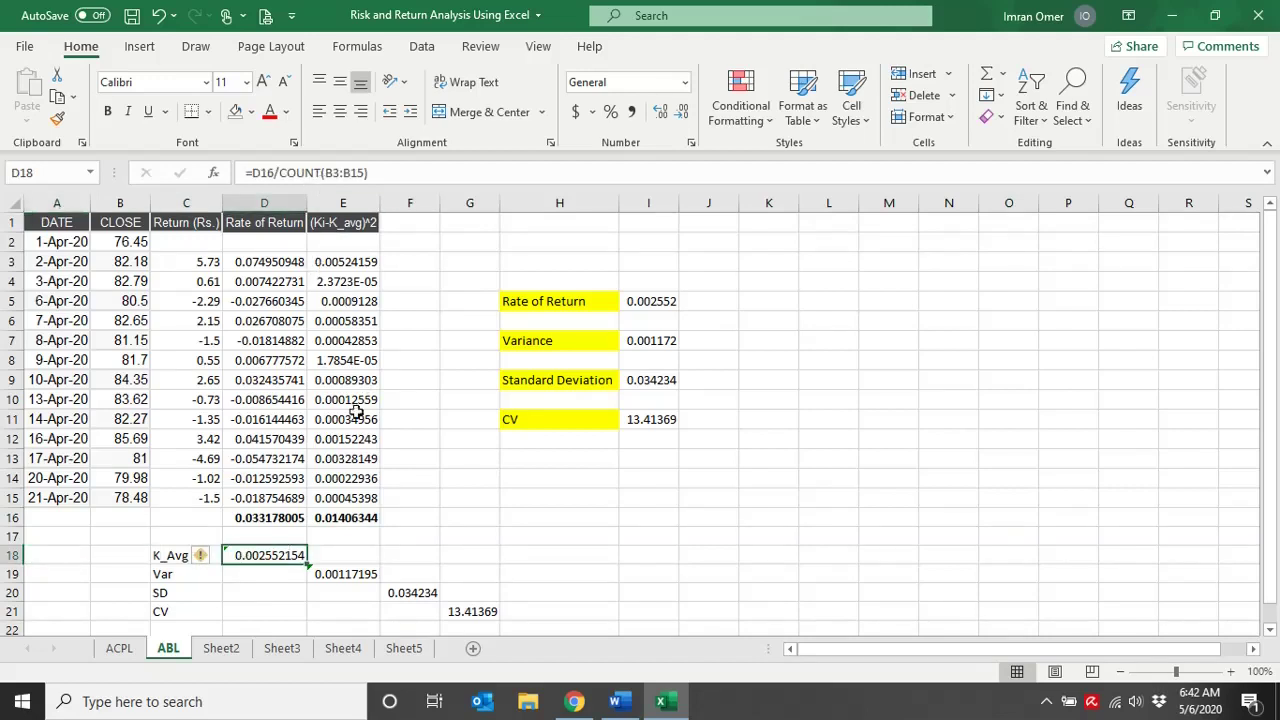
double_click(273, 562)
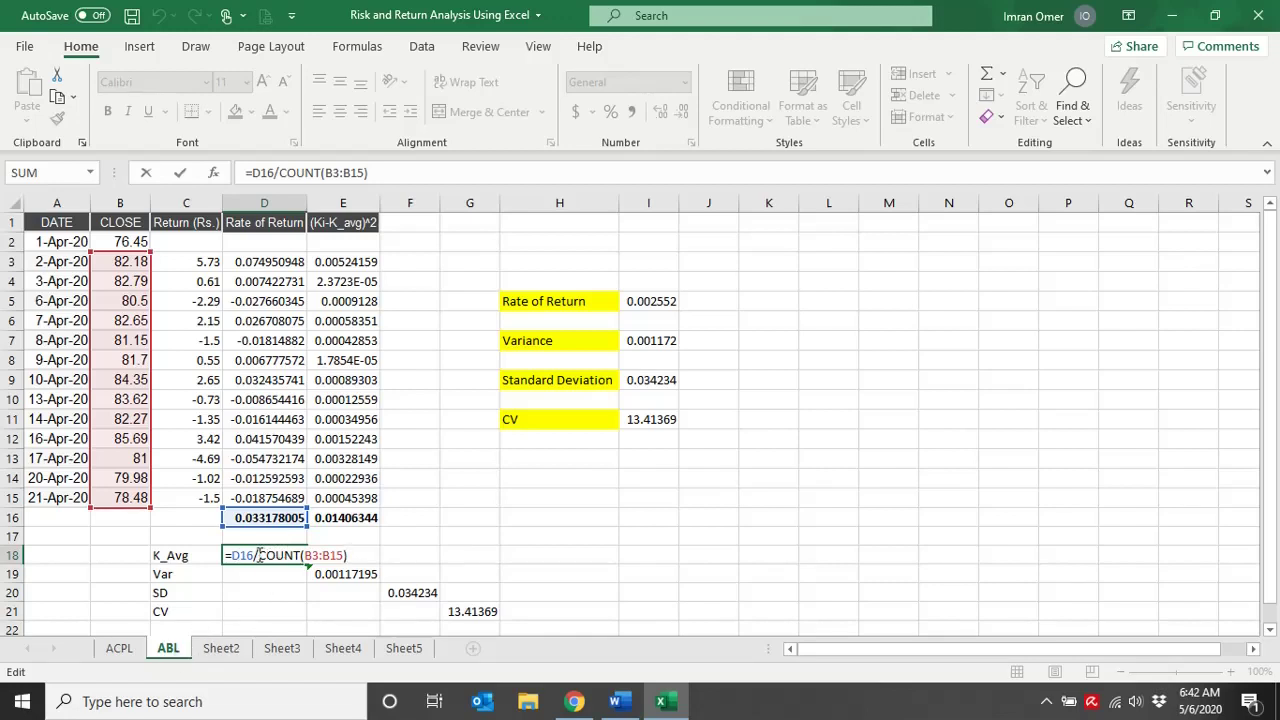
drag(259, 555, 304, 556)
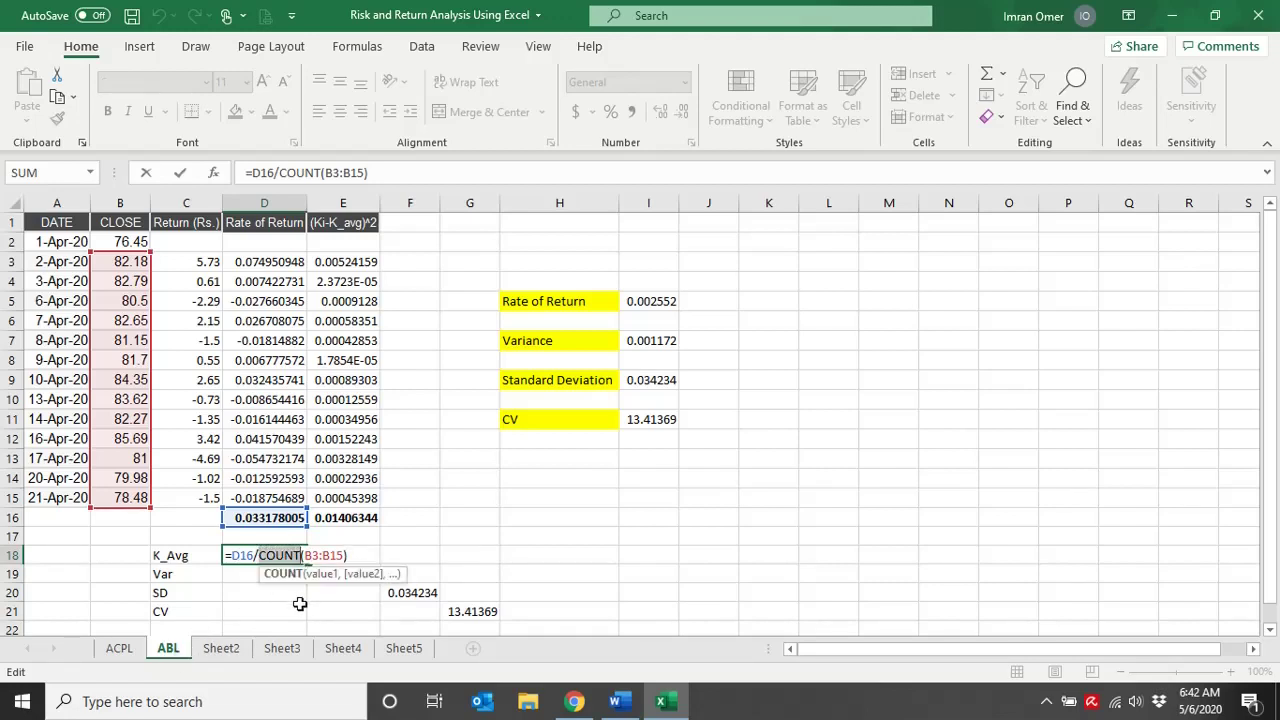
key(ctrl+Return)
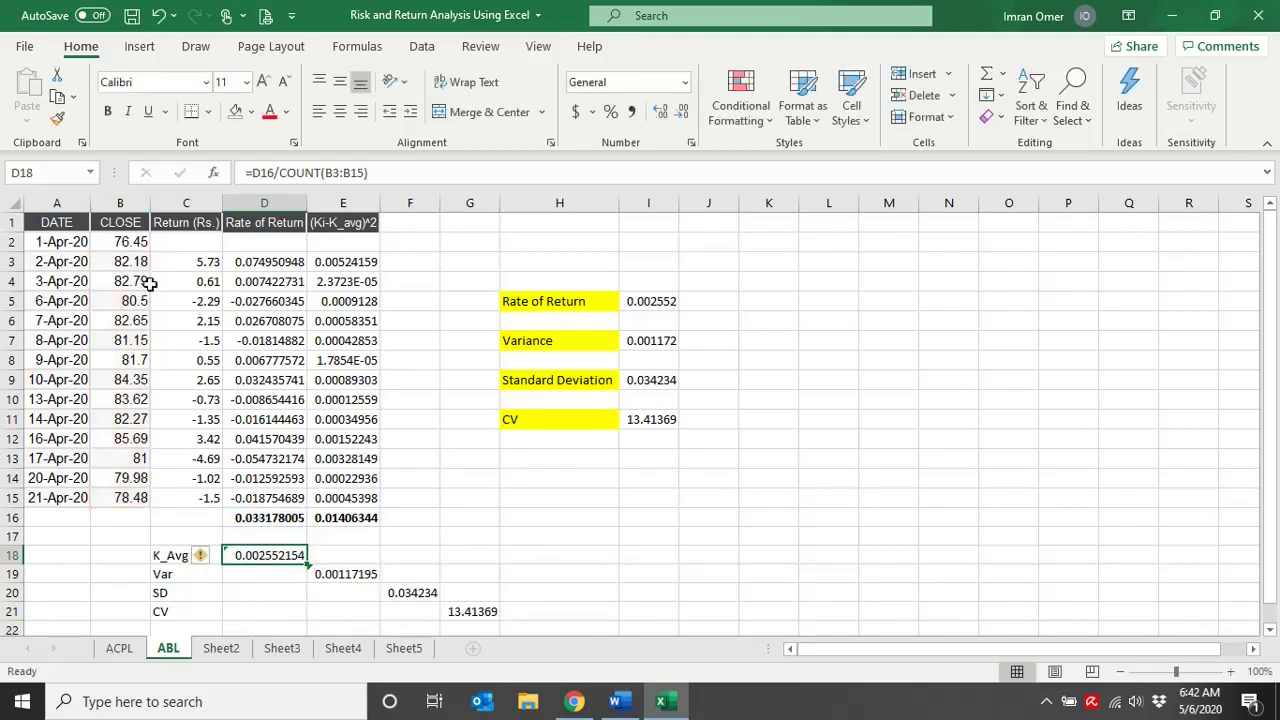
drag(116, 261, 116, 498)
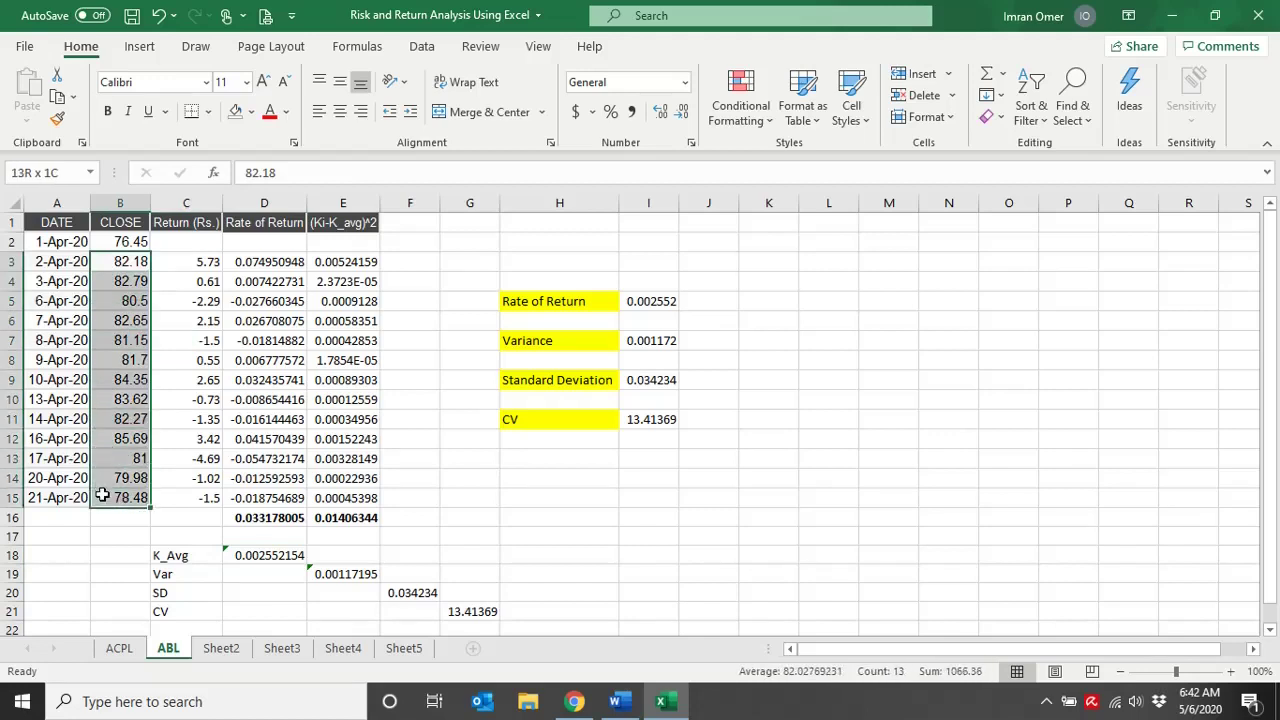
double_click(272, 555)
click(346, 576)
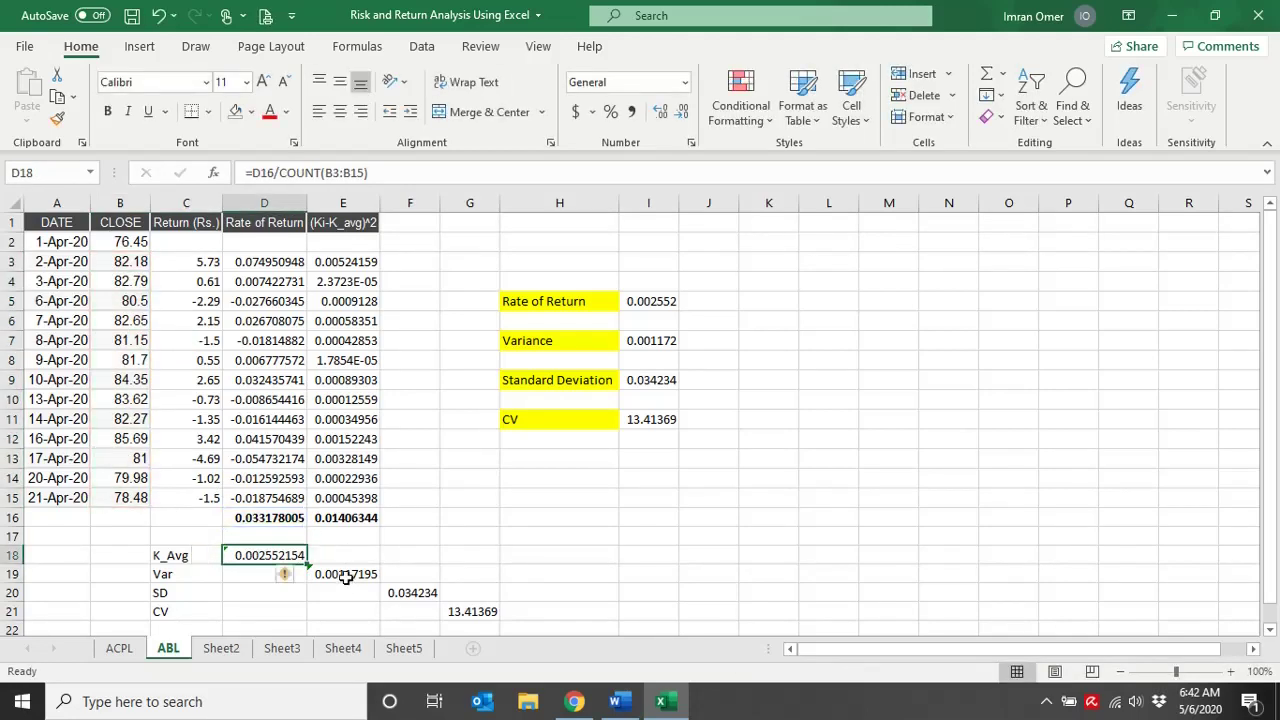
- Examine the variance formula in E19 of ABL and compare the number of closing prices from B3 down in ACPL and ABL
double_click(345, 578)
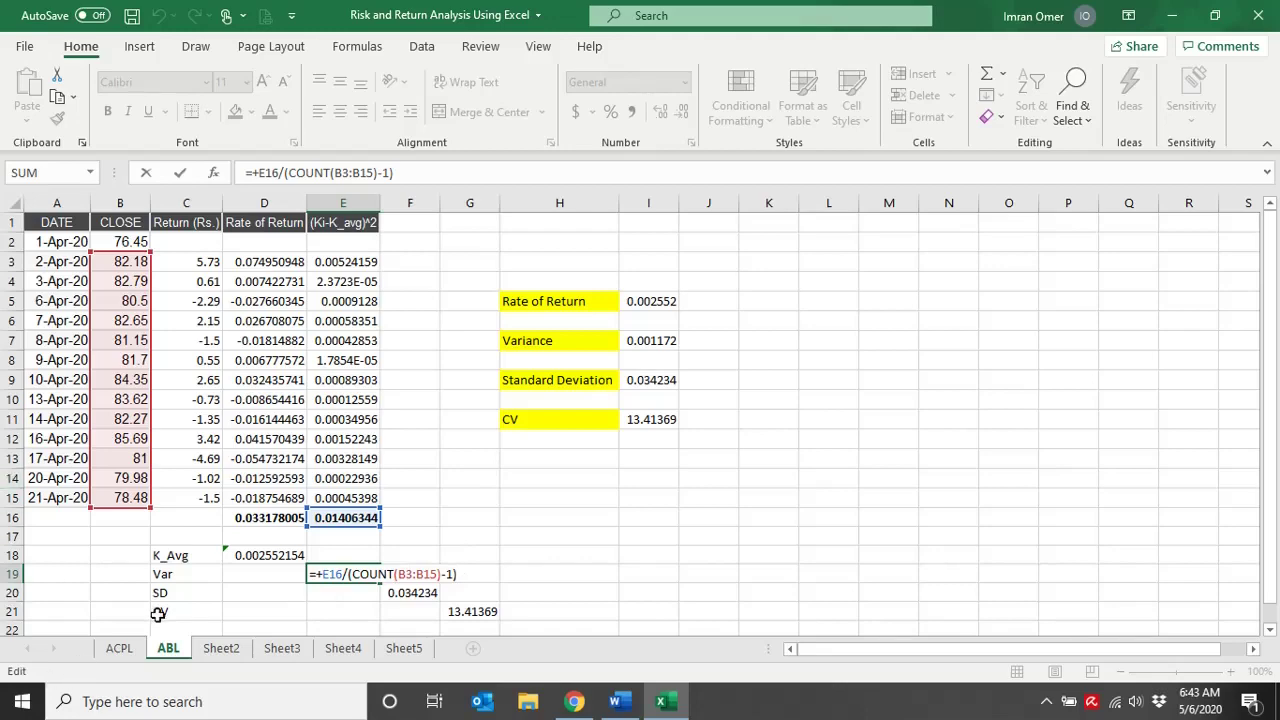
click(119, 648)
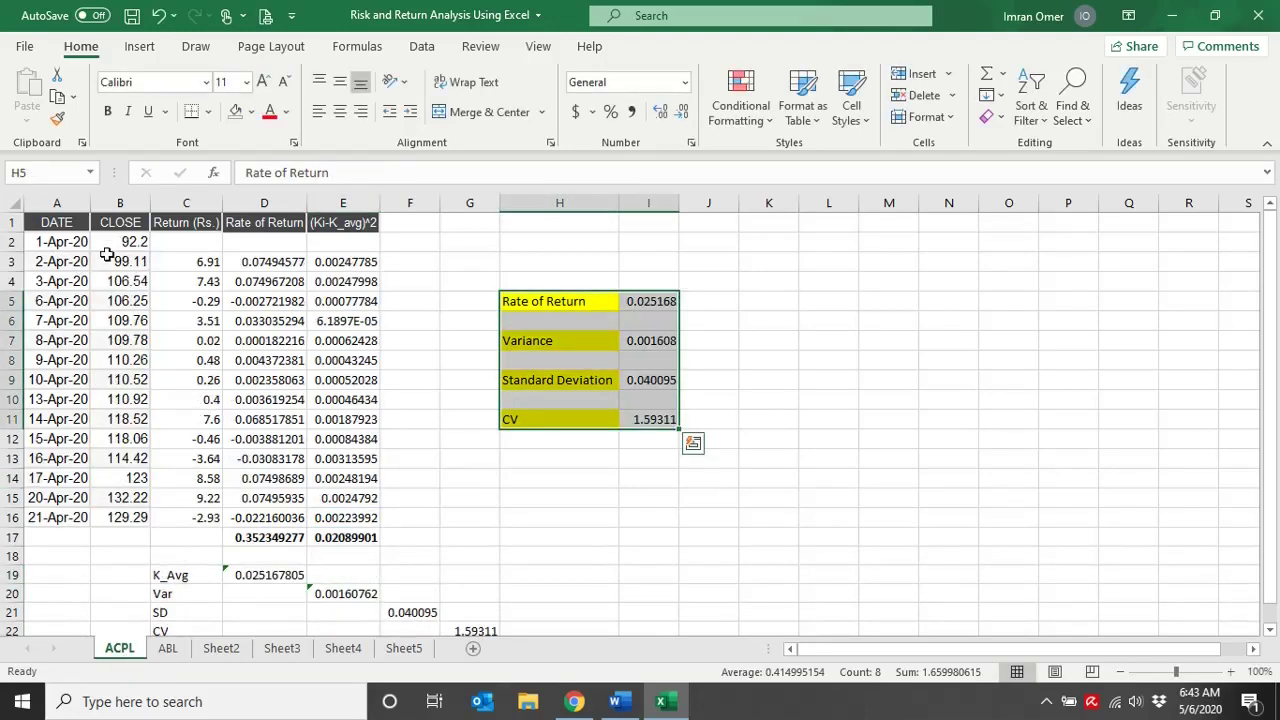
drag(108, 262, 122, 512)
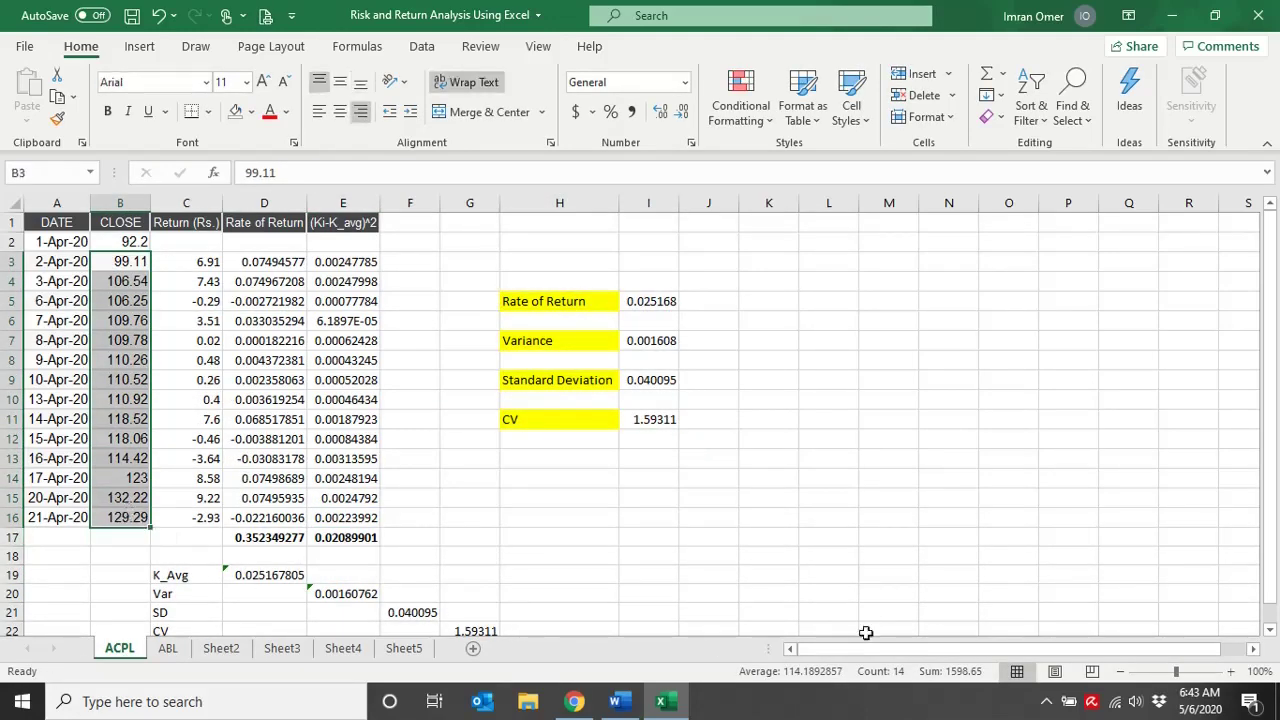
click(167, 648)
drag(108, 262, 120, 497)
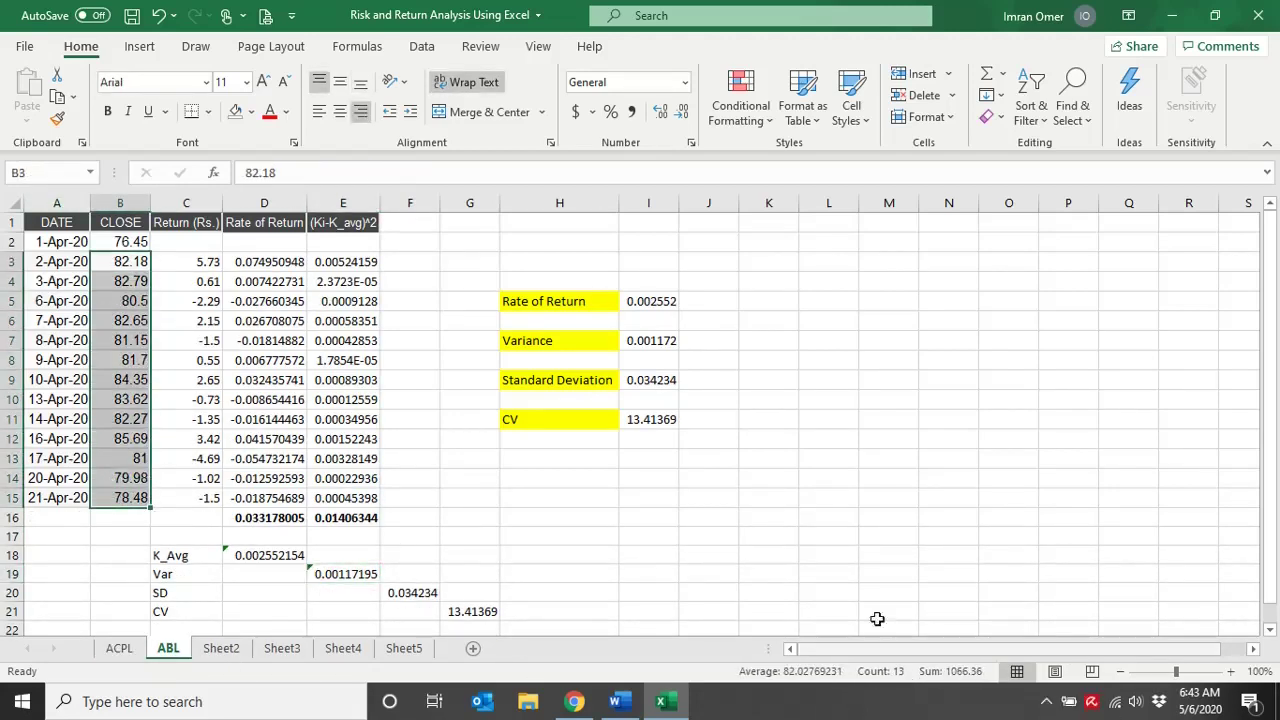